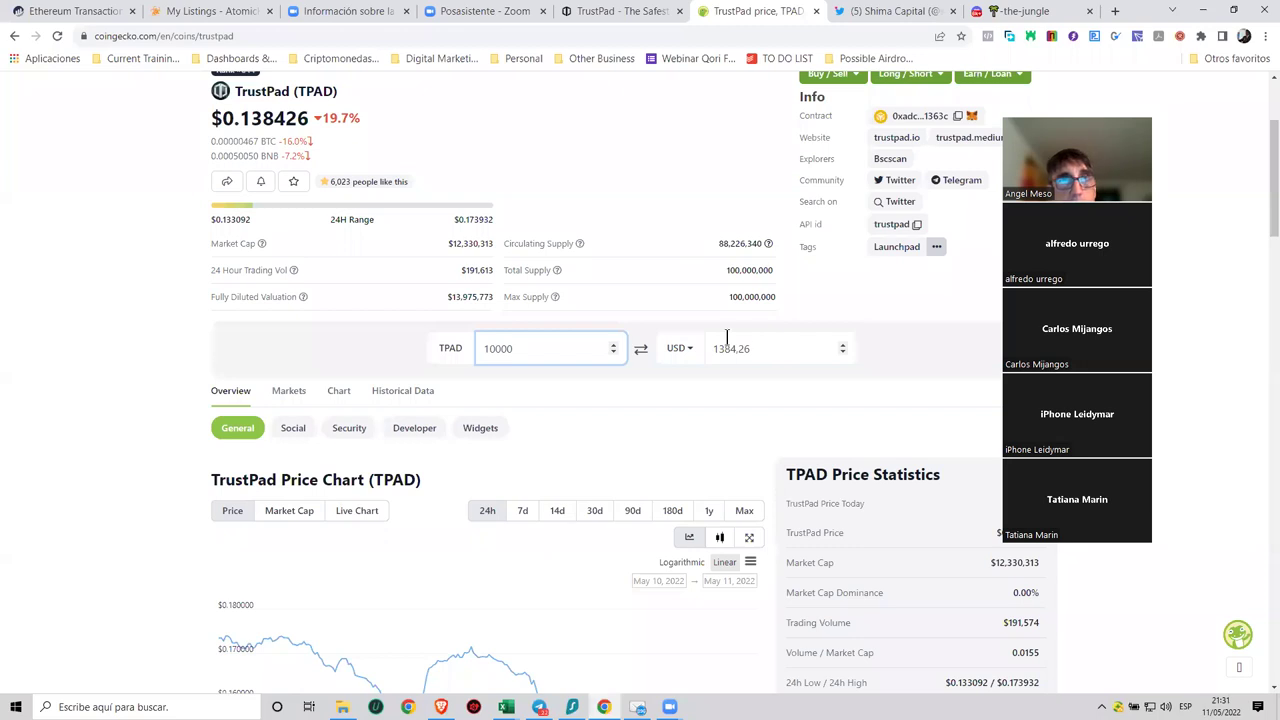
Check the TPAD amounts required for the TrustPad levels, and convert 25000 TPAD to USD with CoinGecko's converter.
{"action": "left_click", "coordinate": [621, 10]}
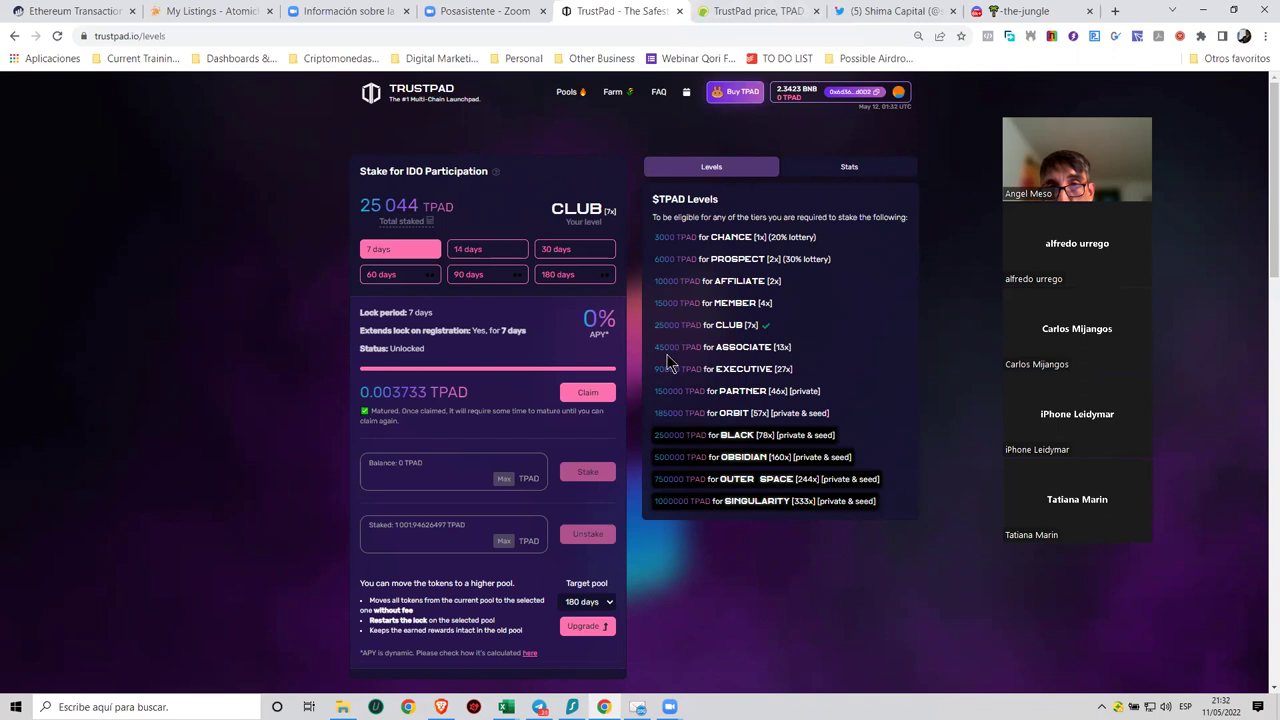
{"action": "left_click", "coordinate": [750, 12]}
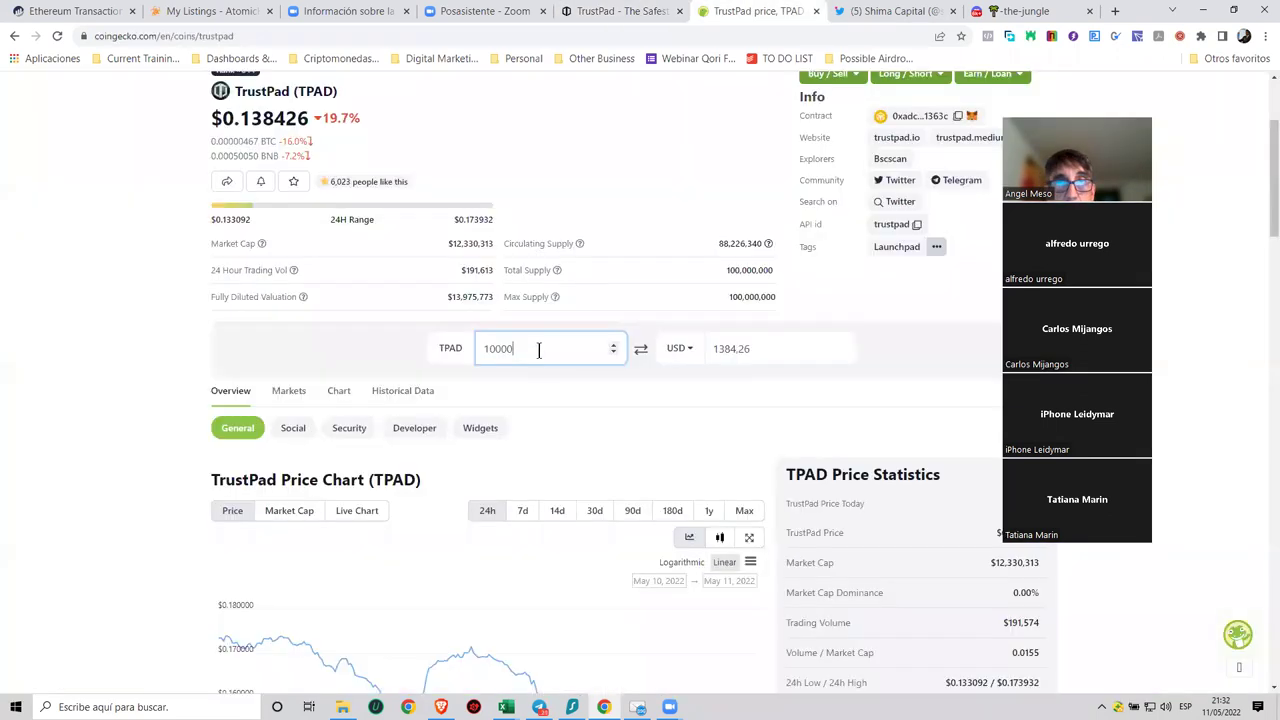
{"action": "key", "text": "ctrl+a"}
{"action": "type", "text": "250"}
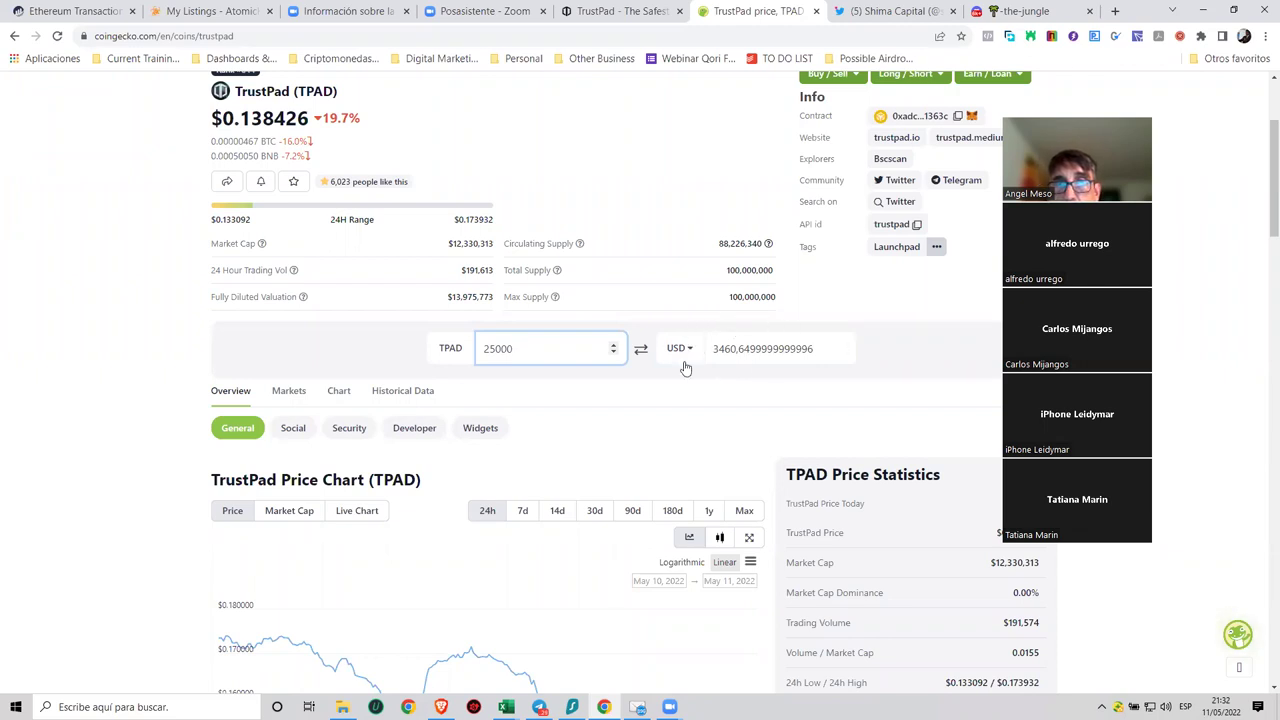
Close the CoinGecko TrustPad price page and return to the TrustPad staking levels page.
{"action": "left_click", "coordinate": [588, 17]}
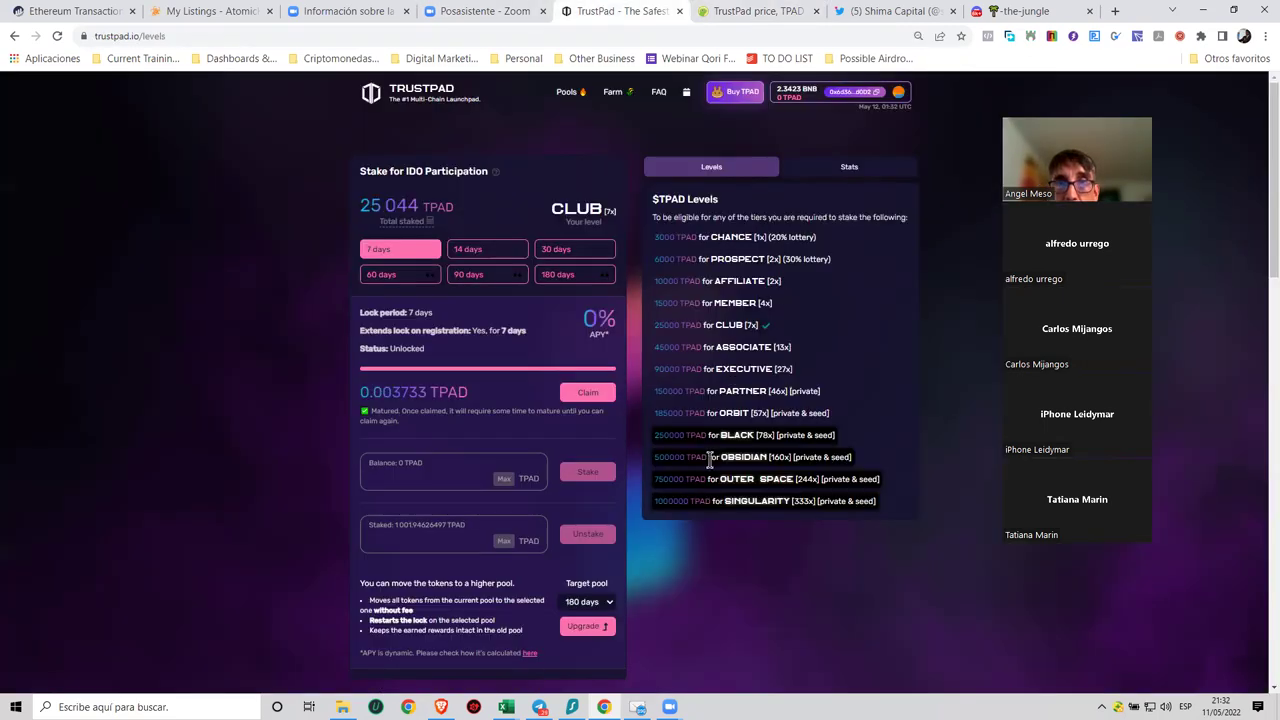
{"action": "left_click", "coordinate": [740, 11]}
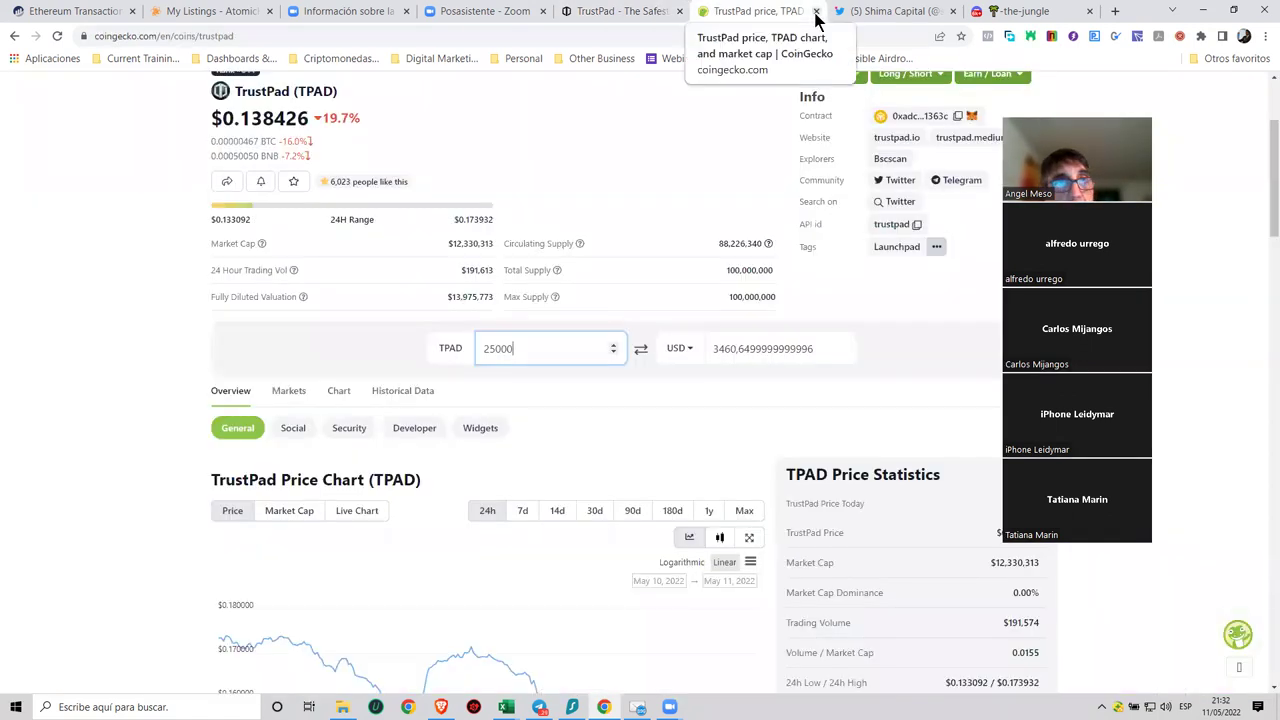
{"action": "left_click", "coordinate": [816, 12]}
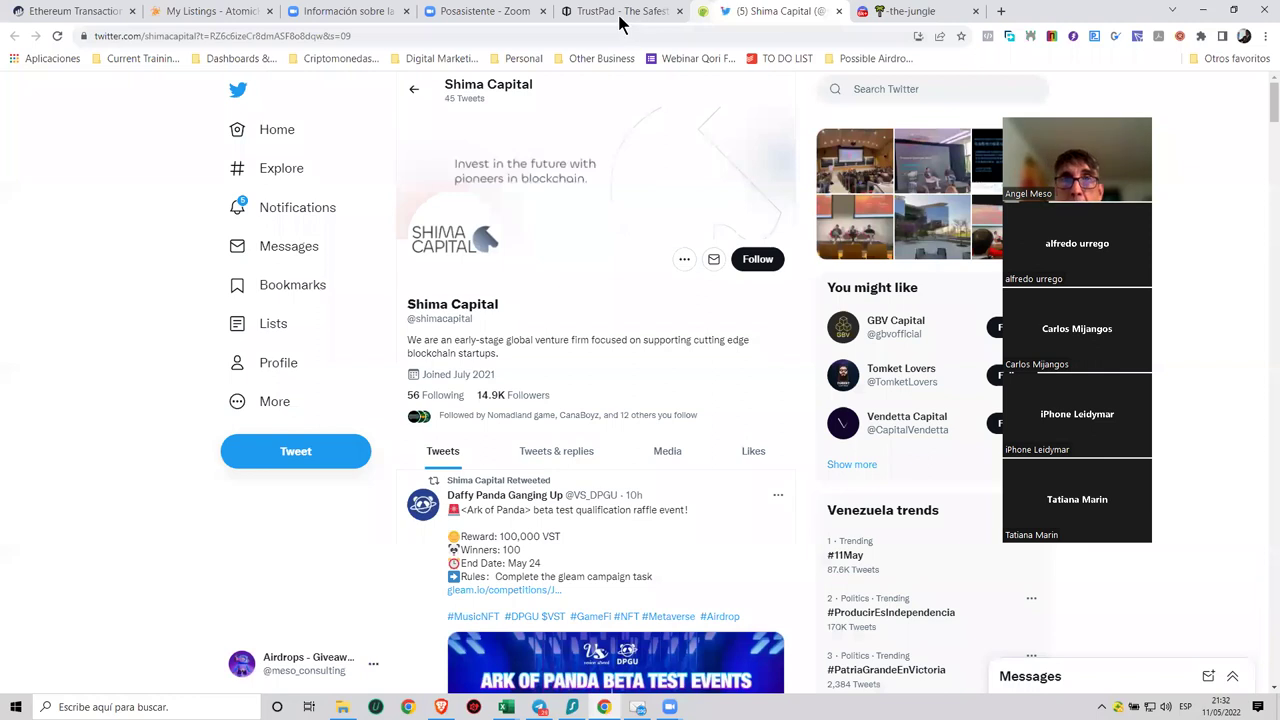
{"action": "key", "text": "ctrl+shift+Tab"}
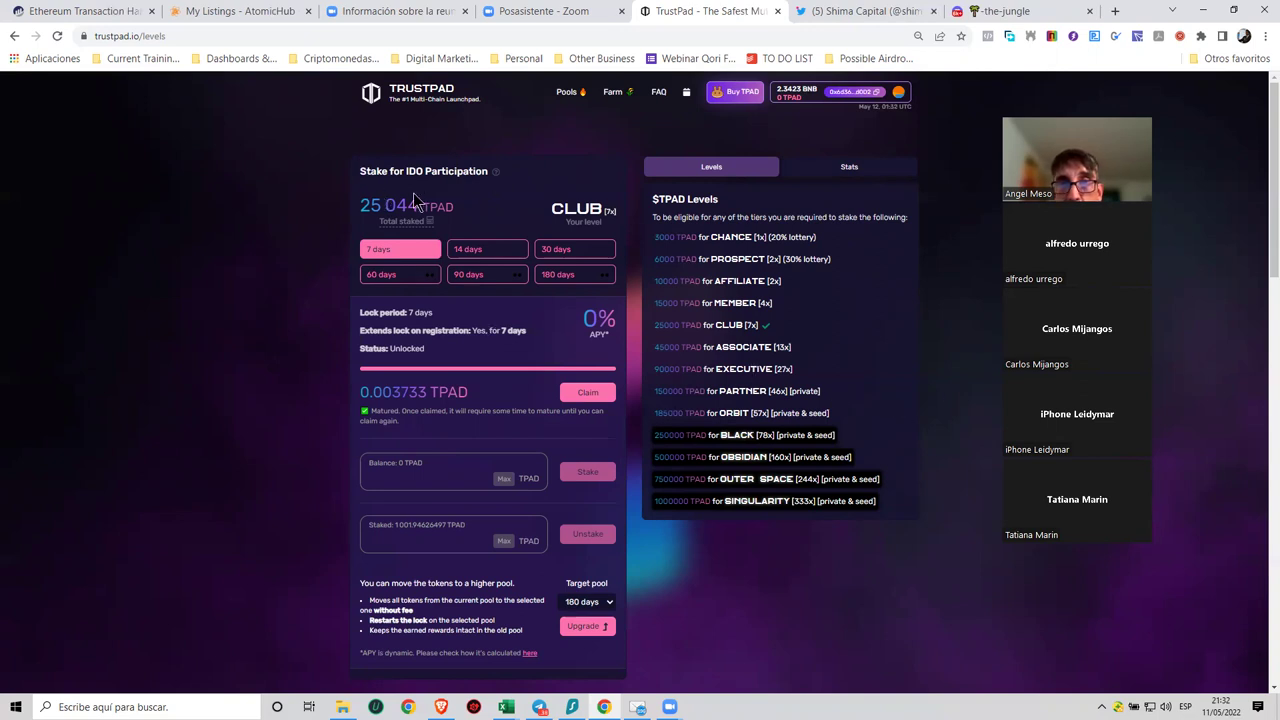
Compare the lock terms and APY of the 30, 60, 90 and 180 days staking pools.
{"action": "left_click", "coordinate": [576, 260]}
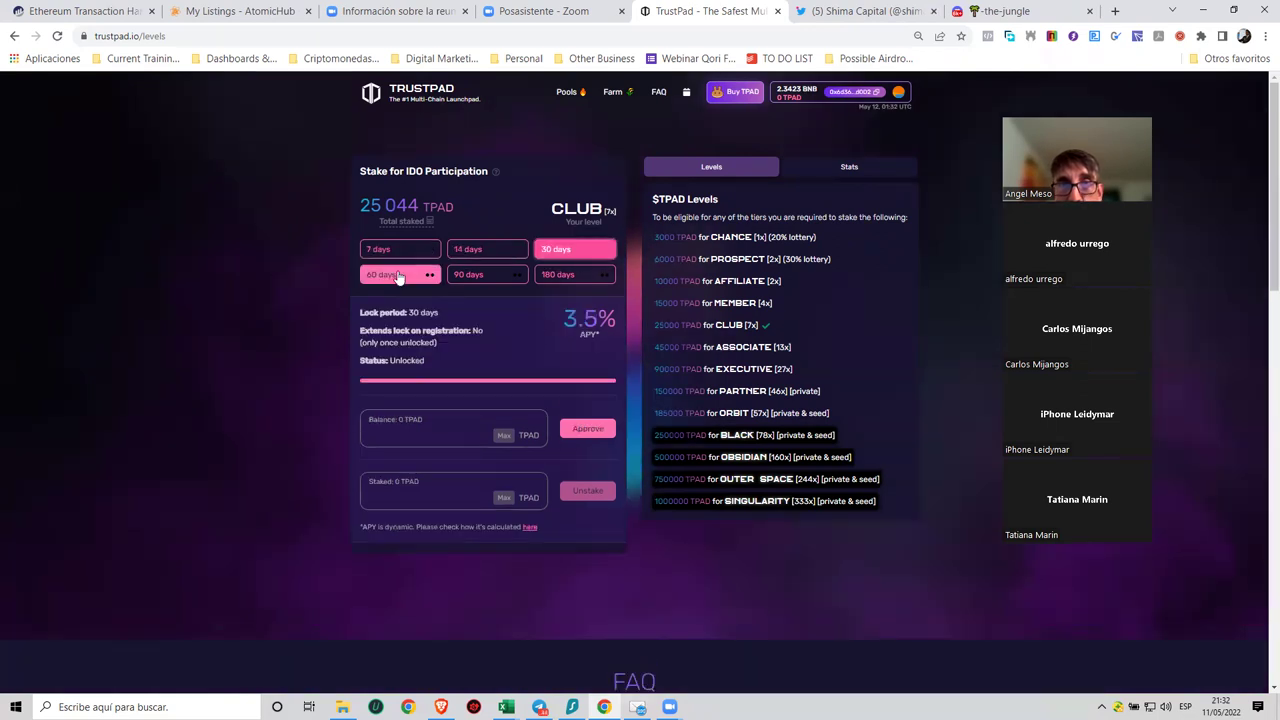
{"action": "left_click", "coordinate": [398, 276]}
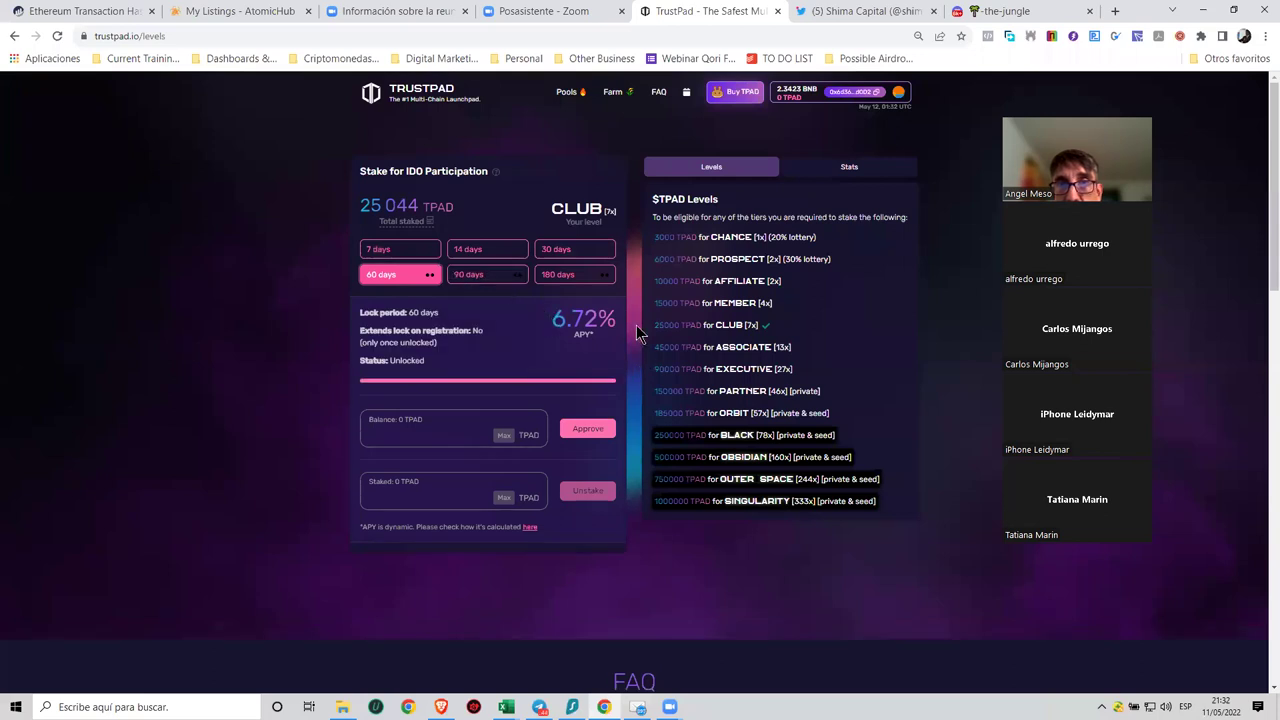
{"action": "left_click", "coordinate": [486, 276]}
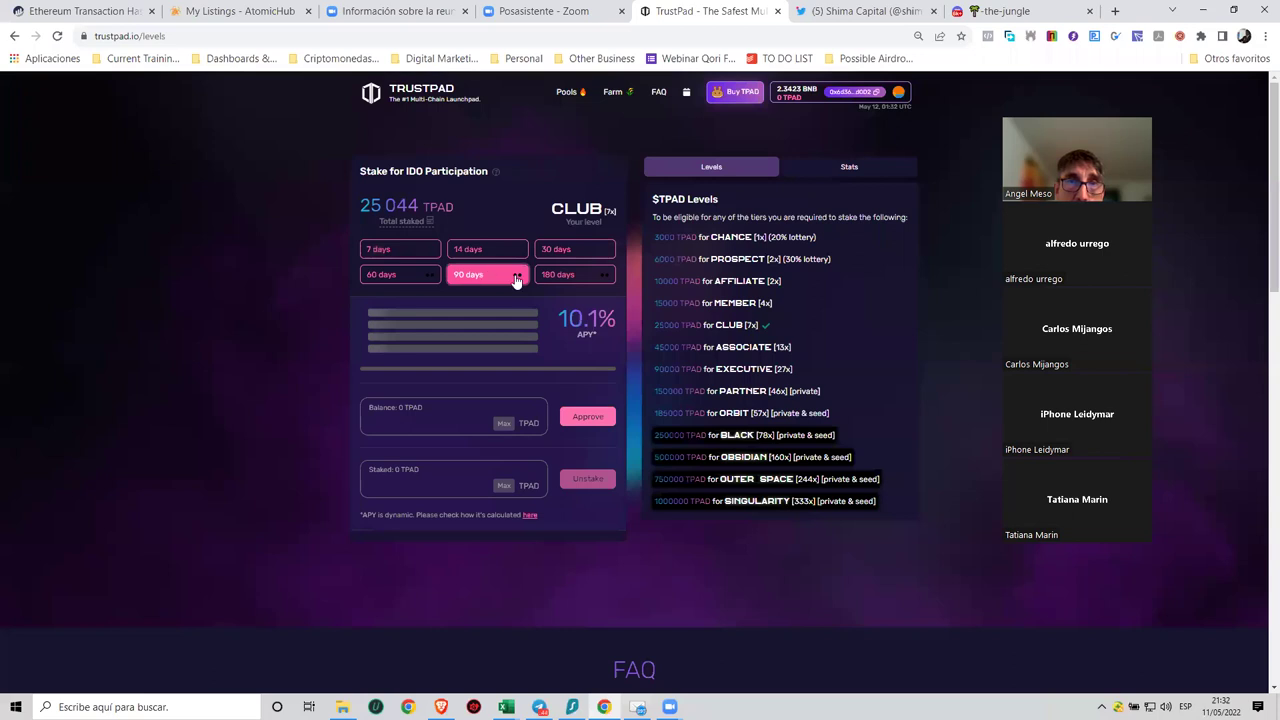
{"action": "left_click", "coordinate": [558, 280]}
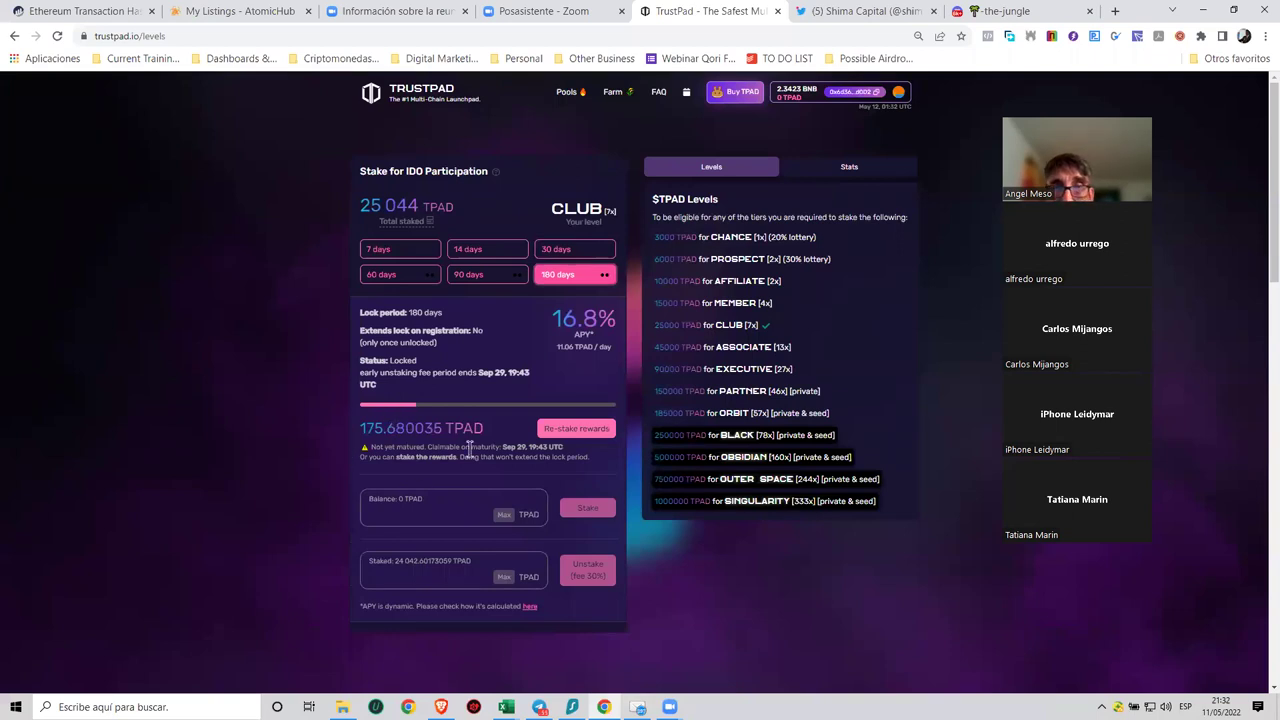
Re-stake the accumulated TPAD rewards in the 180 days pool and approve the transaction in MetaMask.
{"action": "left_click", "coordinate": [576, 430]}
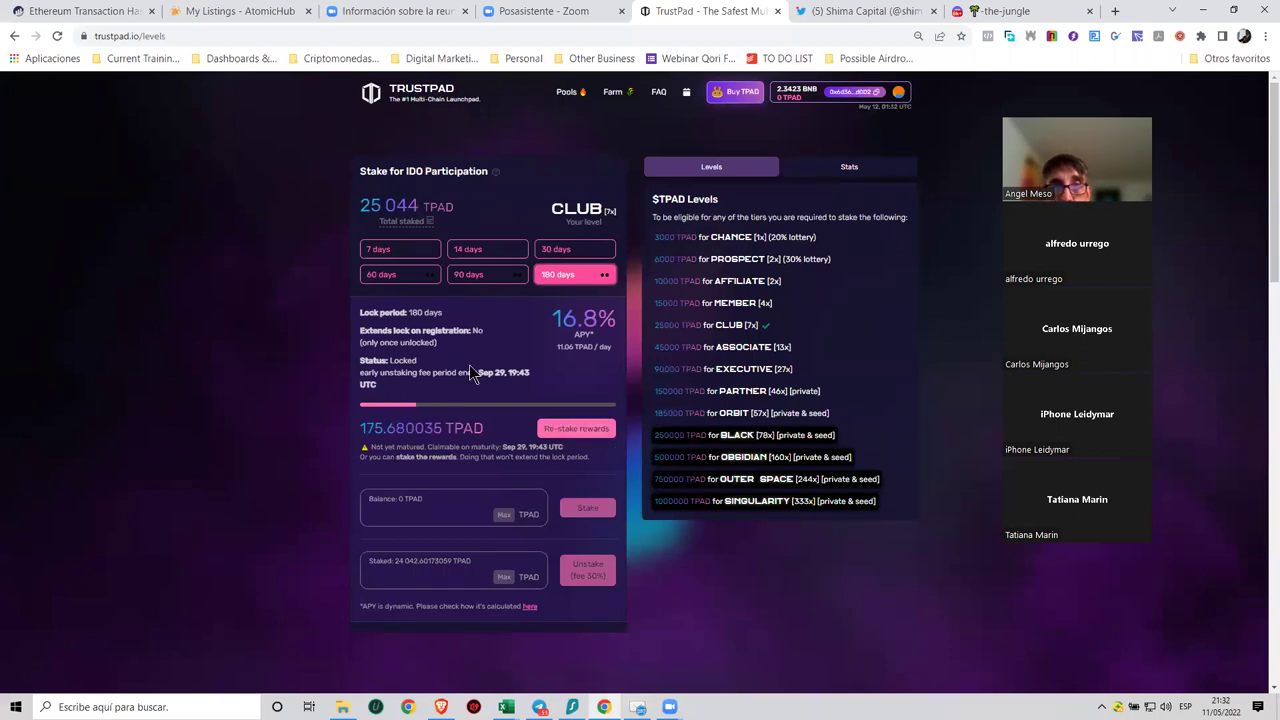
{"action": "left_click", "coordinate": [568, 429]}
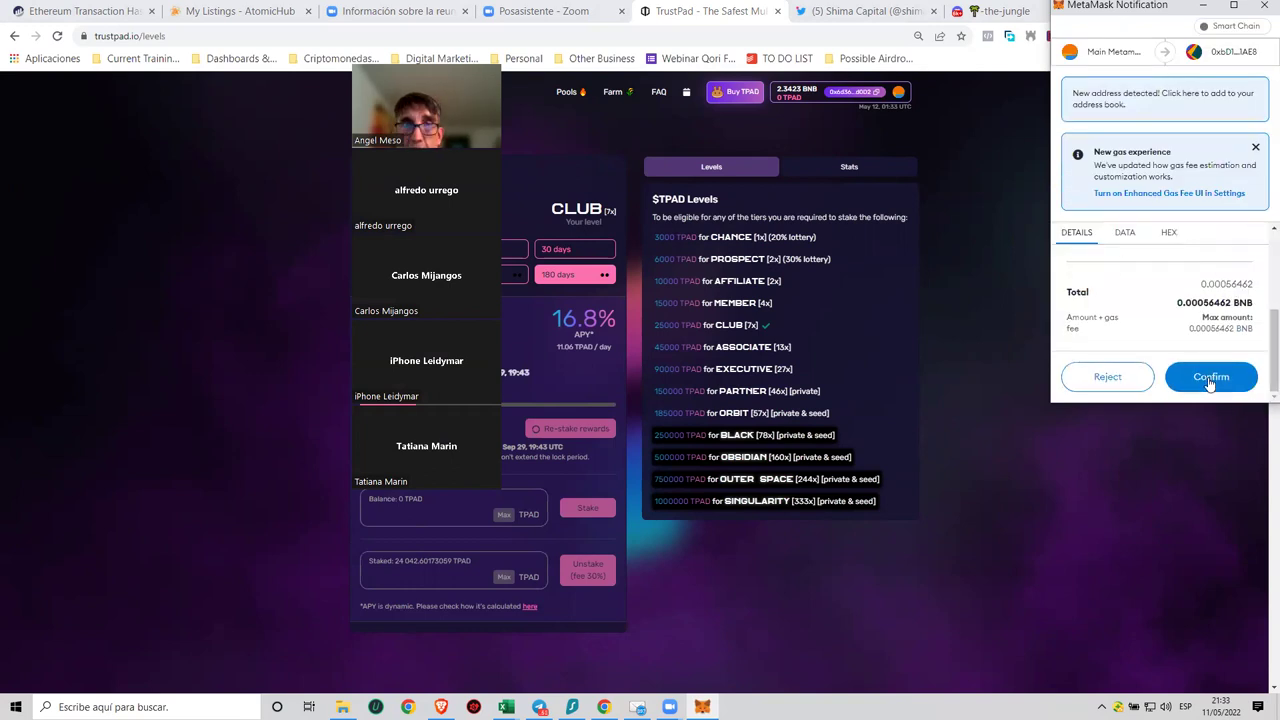
{"action": "left_click", "coordinate": [1211, 377]}
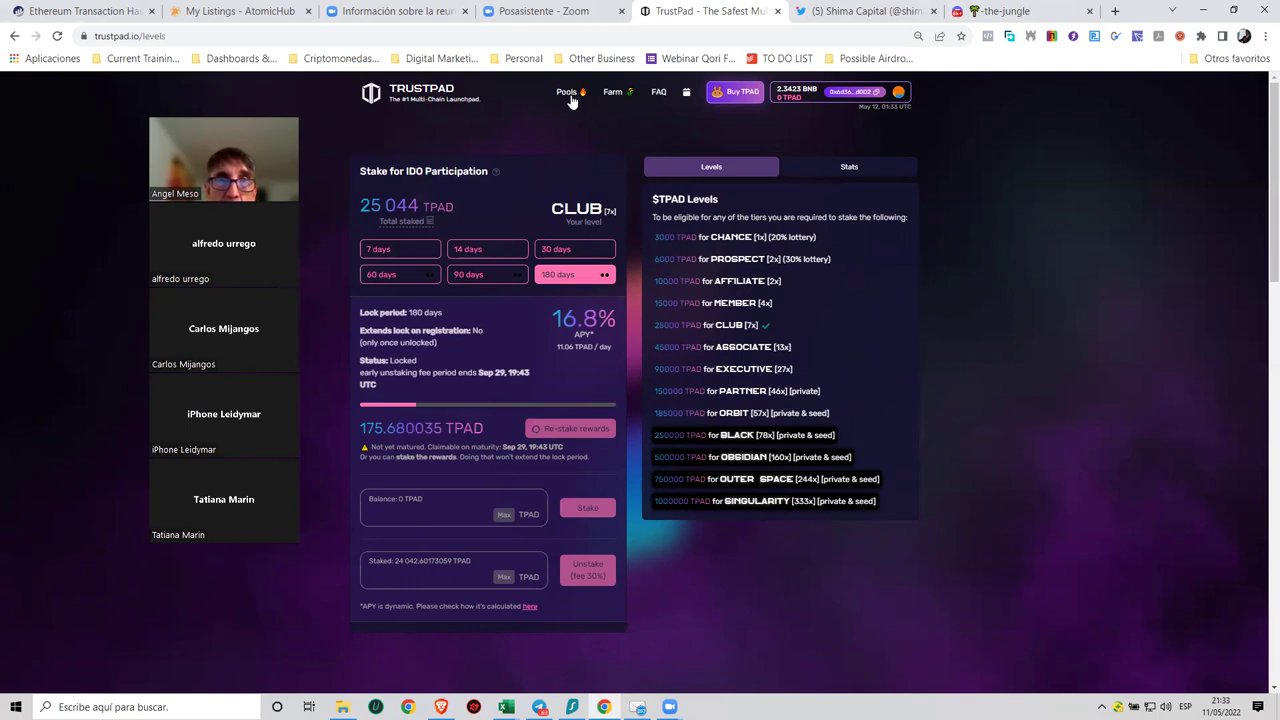
View the TrustPad pools page, and return to the Levels page to check the total staked TPAD.
{"action": "left_click", "coordinate": [568, 95]}
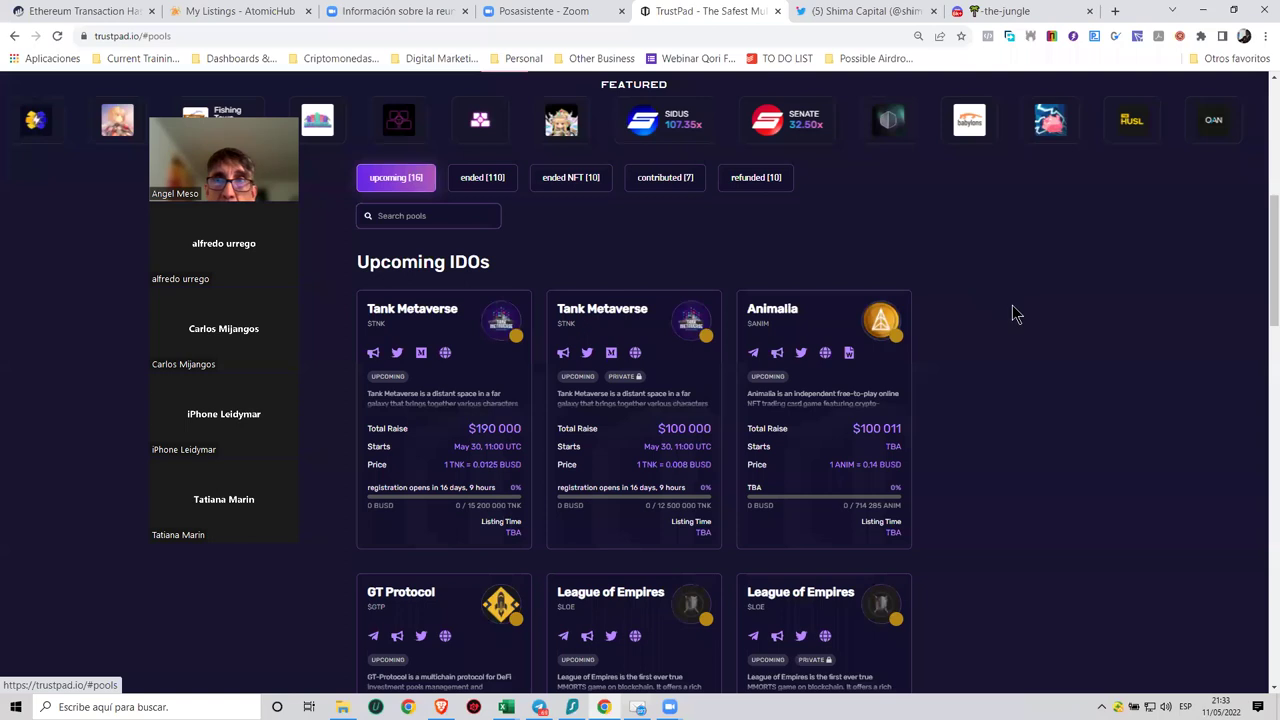
{"action": "scroll", "coordinate": [1094, 149], "scroll_direction": "up", "scroll_amount": 3}
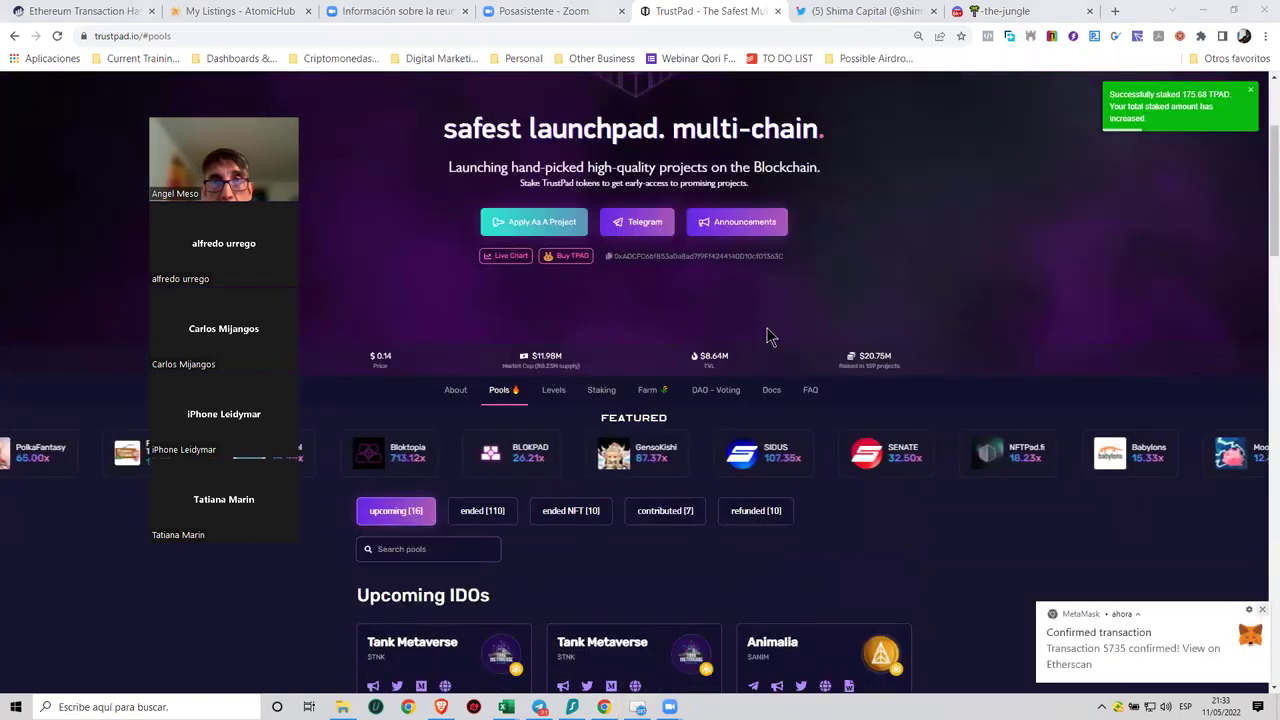
{"action": "scroll", "coordinate": [647, 107], "scroll_direction": "up", "scroll_amount": 2}
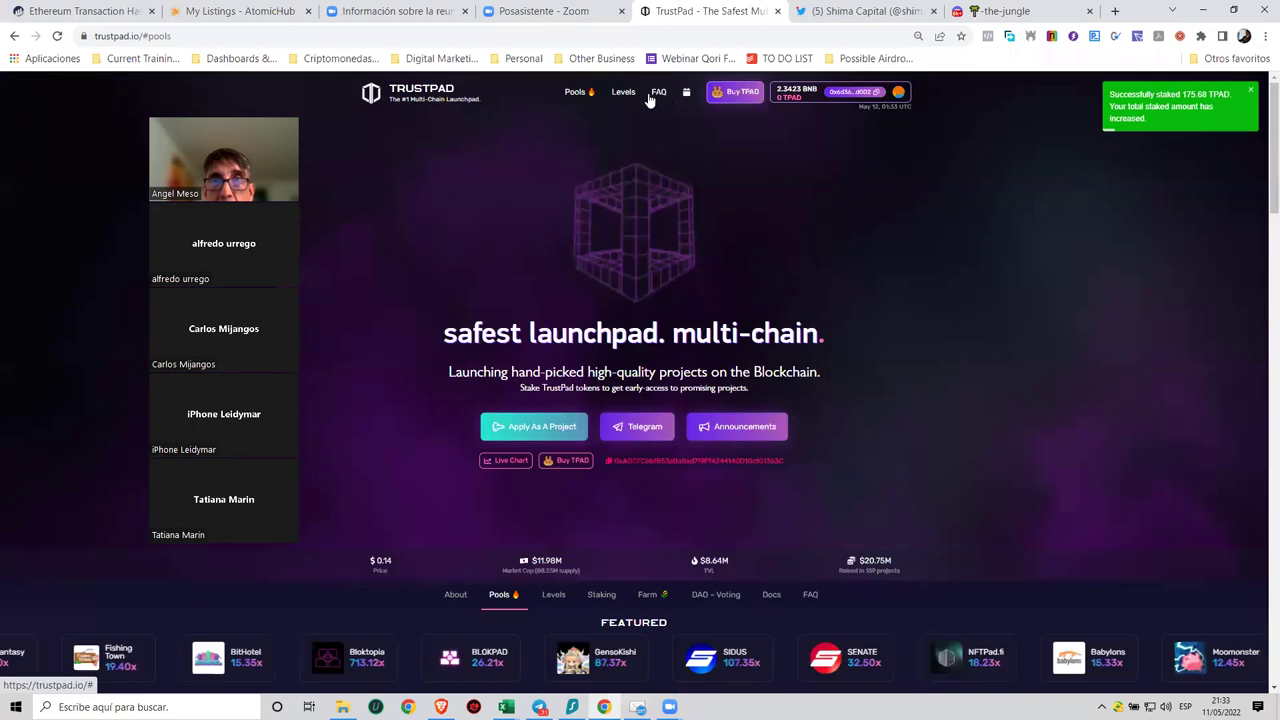
{"action": "left_click", "coordinate": [623, 93]}
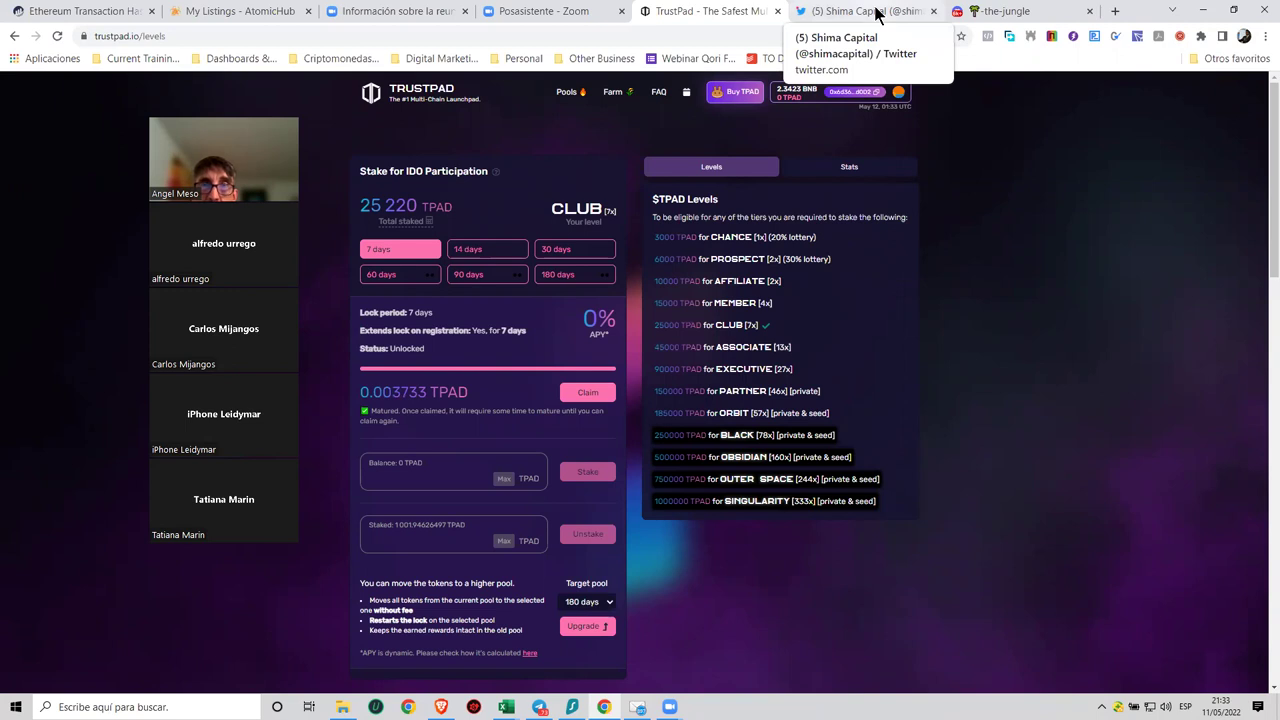
Open the Animalia sale from the upcoming IDOs and review its pool details, price, token and vesting information.
{"action": "left_click", "coordinate": [571, 95]}
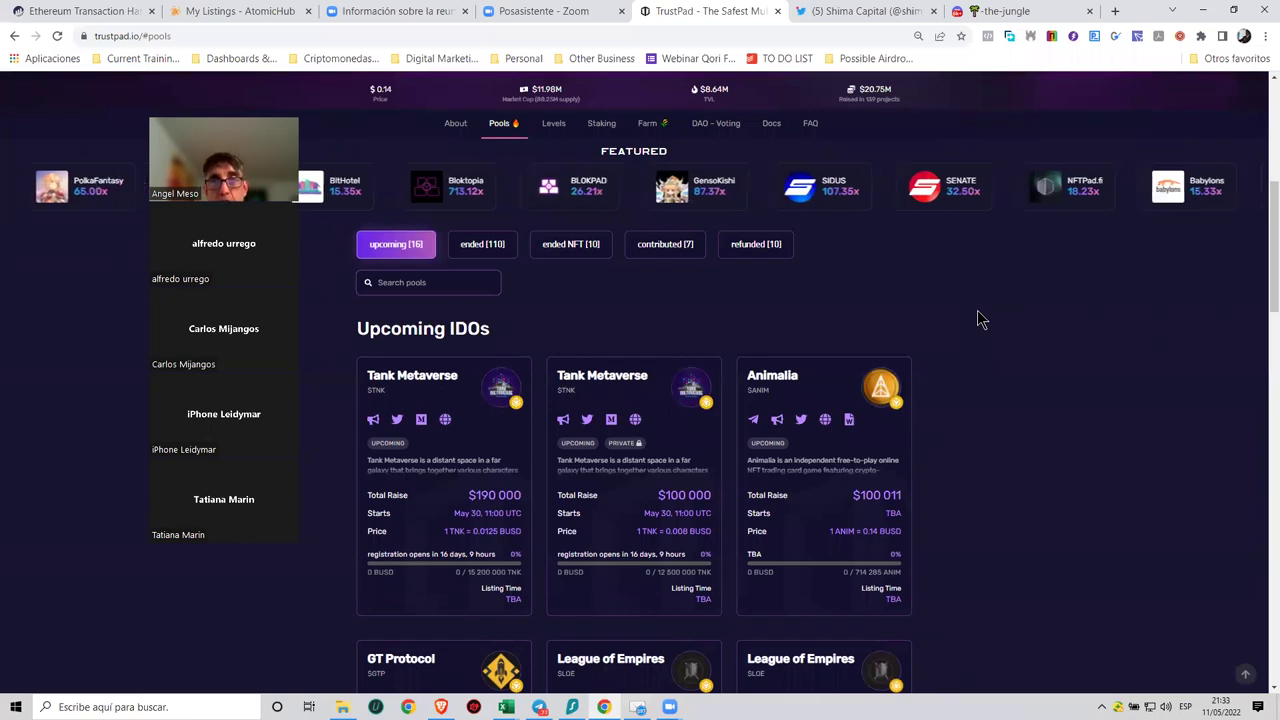
{"action": "scroll", "coordinate": [975, 317], "scroll_direction": "down", "scroll_amount": 3}
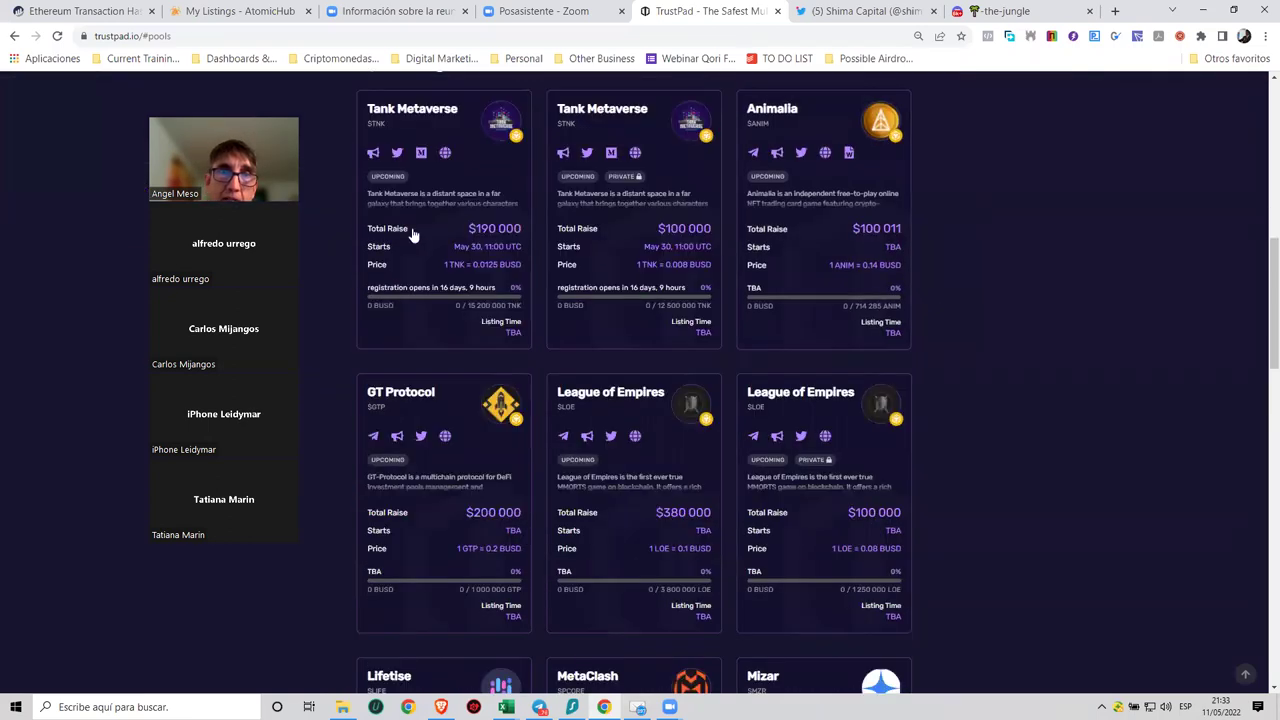
{"action": "left_click", "coordinate": [829, 241]}
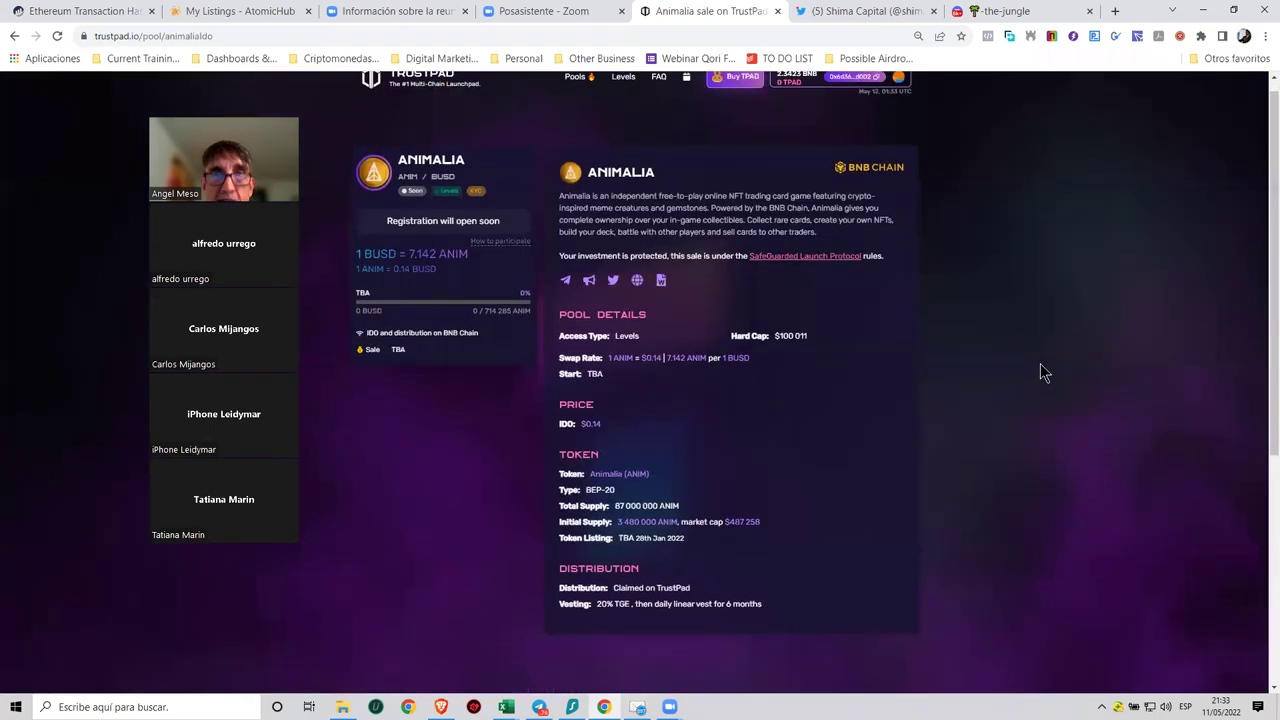
{"action": "scroll", "coordinate": [590, 520], "scroll_direction": "down", "scroll_amount": 2}
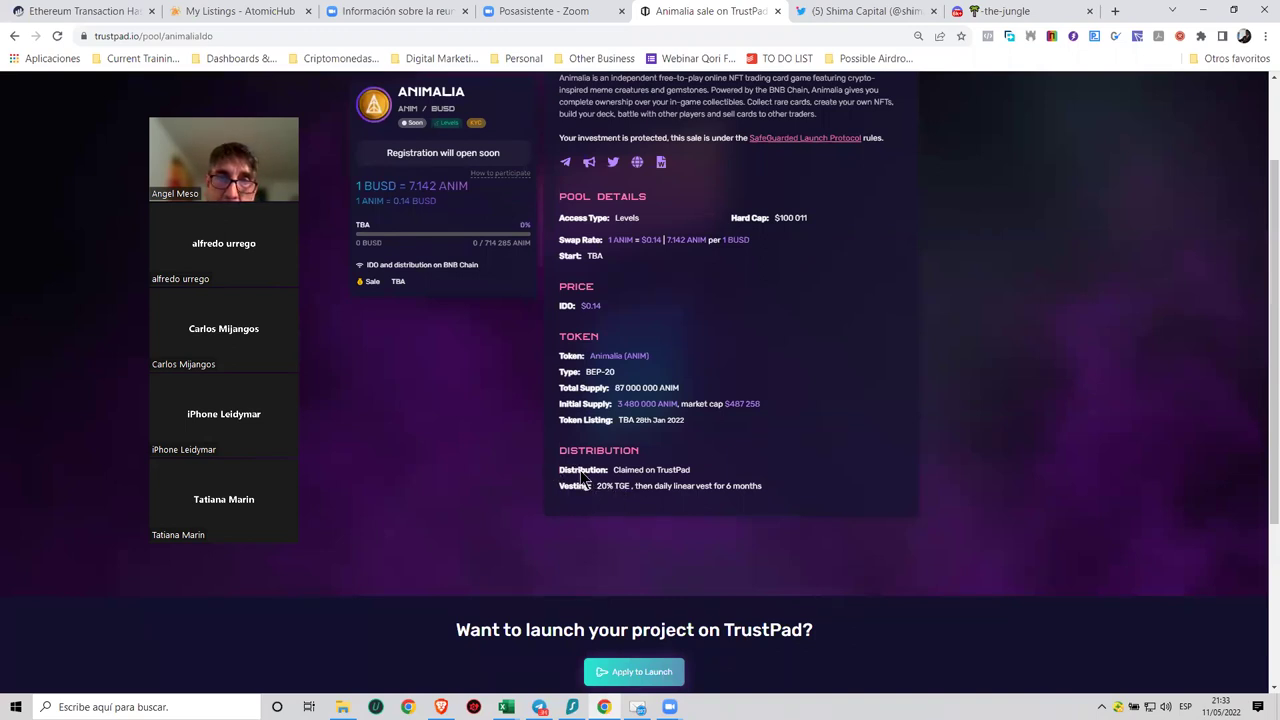
{"action": "scroll", "coordinate": [850, 466], "scroll_direction": "up", "scroll_amount": 1}
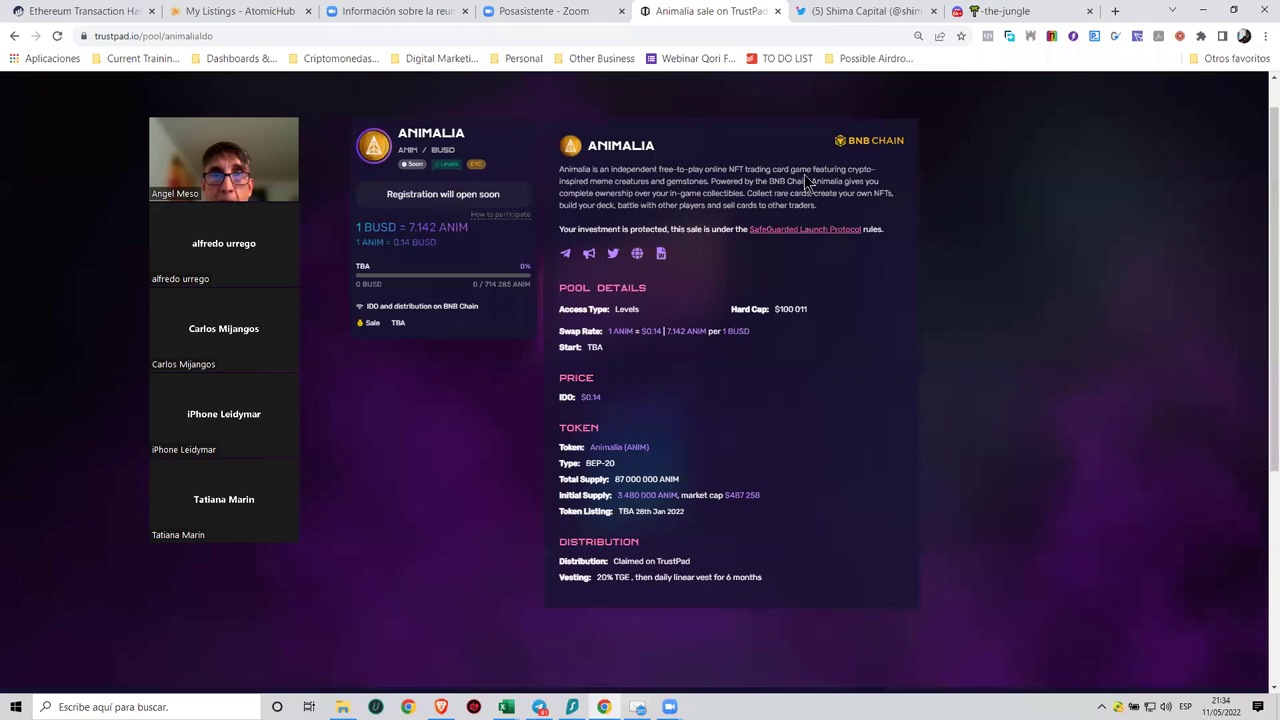
{"action": "scroll", "coordinate": [804, 174], "scroll_direction": "up", "scroll_amount": 1}
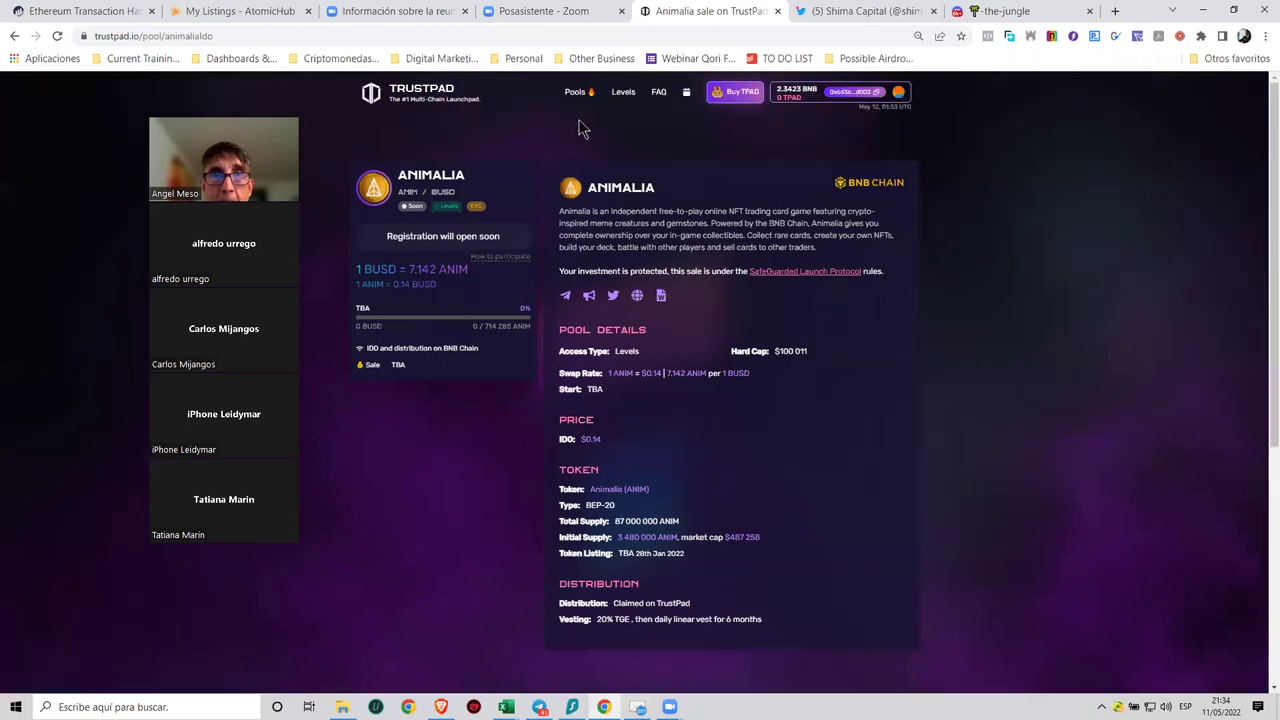
Open safelaunch.io/deals/all and review the token price, vesting schedule and start date of the upcoming Moon Meta and Nezha deals.
{"action": "left_click", "coordinate": [703, 36]}
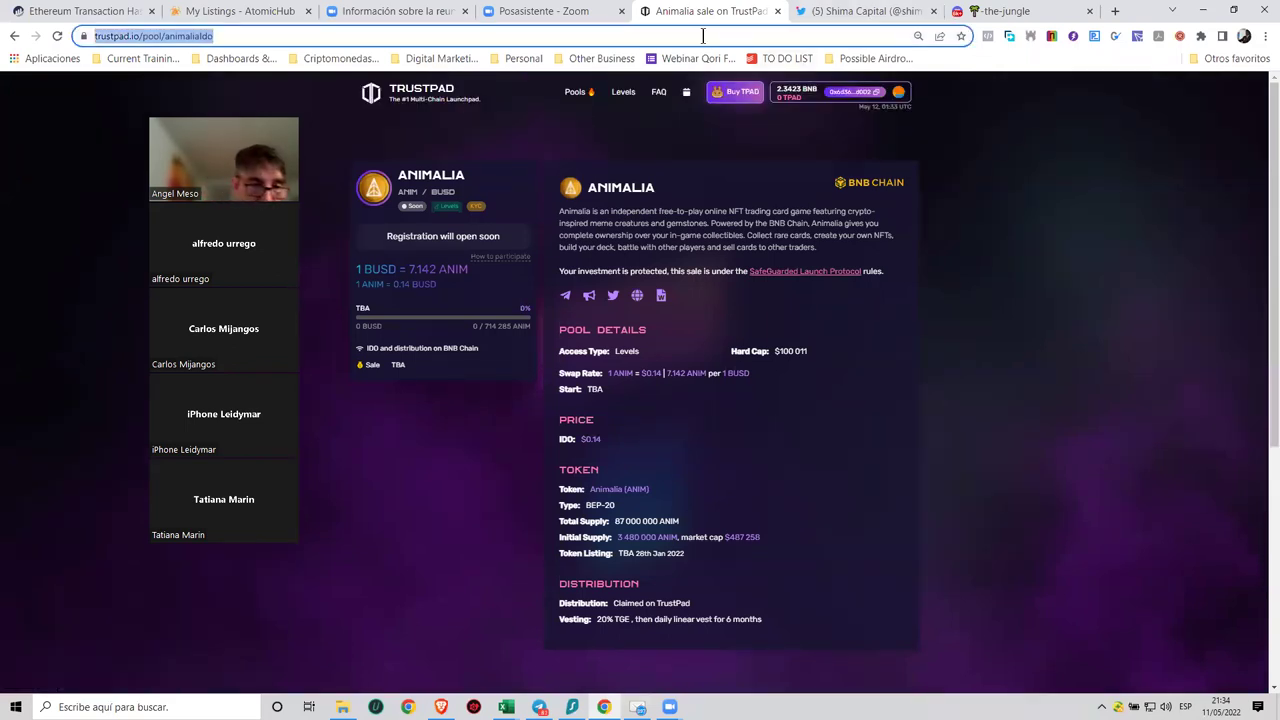
{"action": "type", "text": "safelaunch.io/deals/all"}
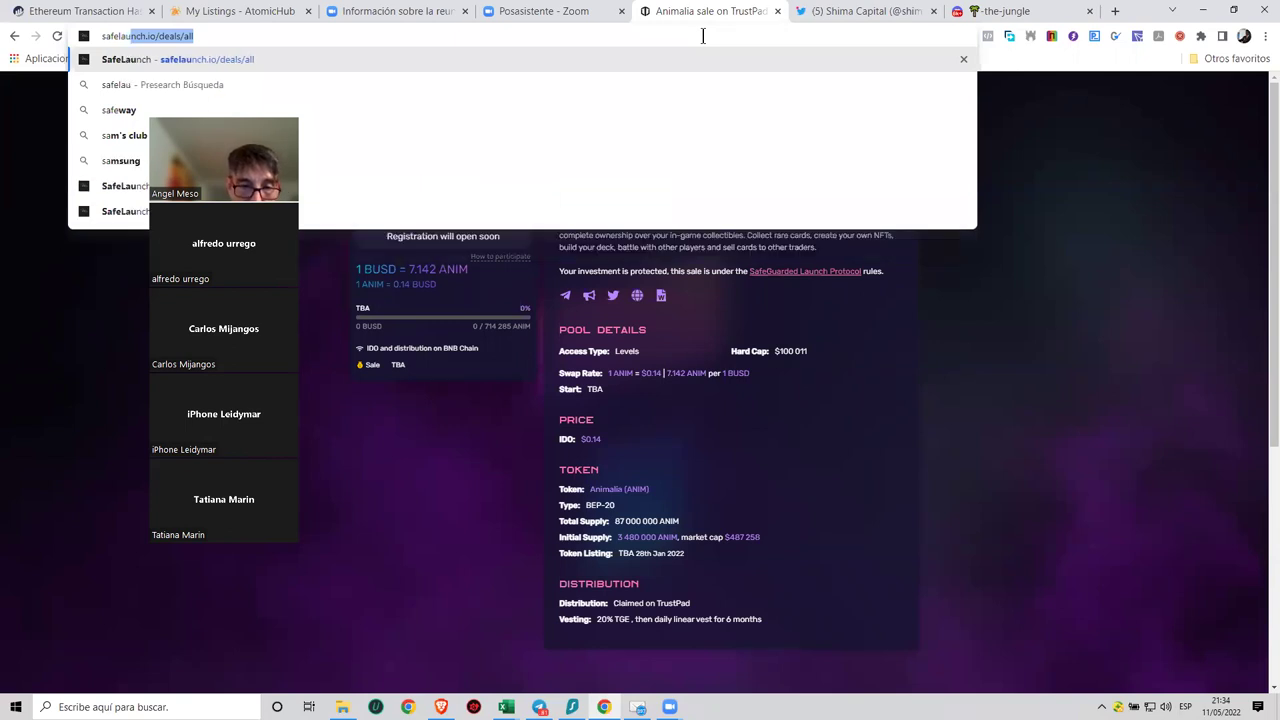
{"action": "key", "text": "Return"}
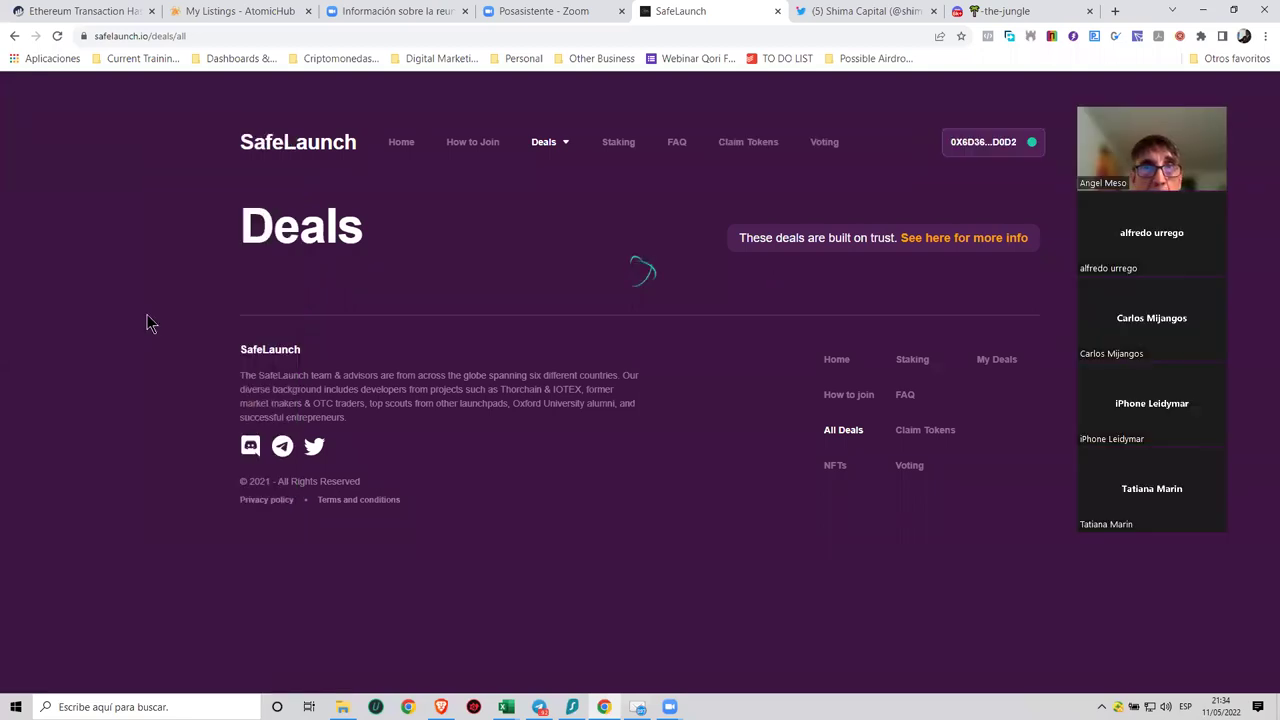
{"action": "scroll", "coordinate": [113, 316], "scroll_direction": "down", "scroll_amount": 3}
{"action": "scroll", "coordinate": [113, 316], "scroll_direction": "down", "scroll_amount": 10}
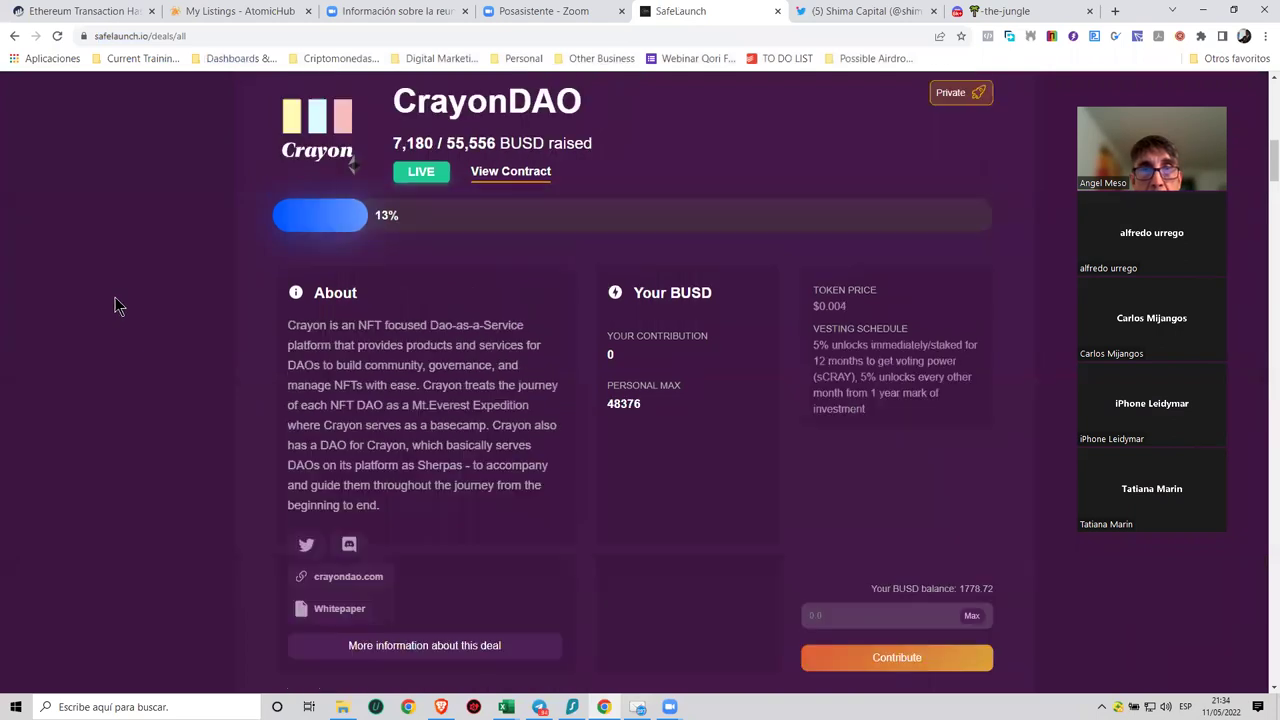
{"action": "scroll", "coordinate": [116, 297], "scroll_direction": "down", "scroll_amount": 4}
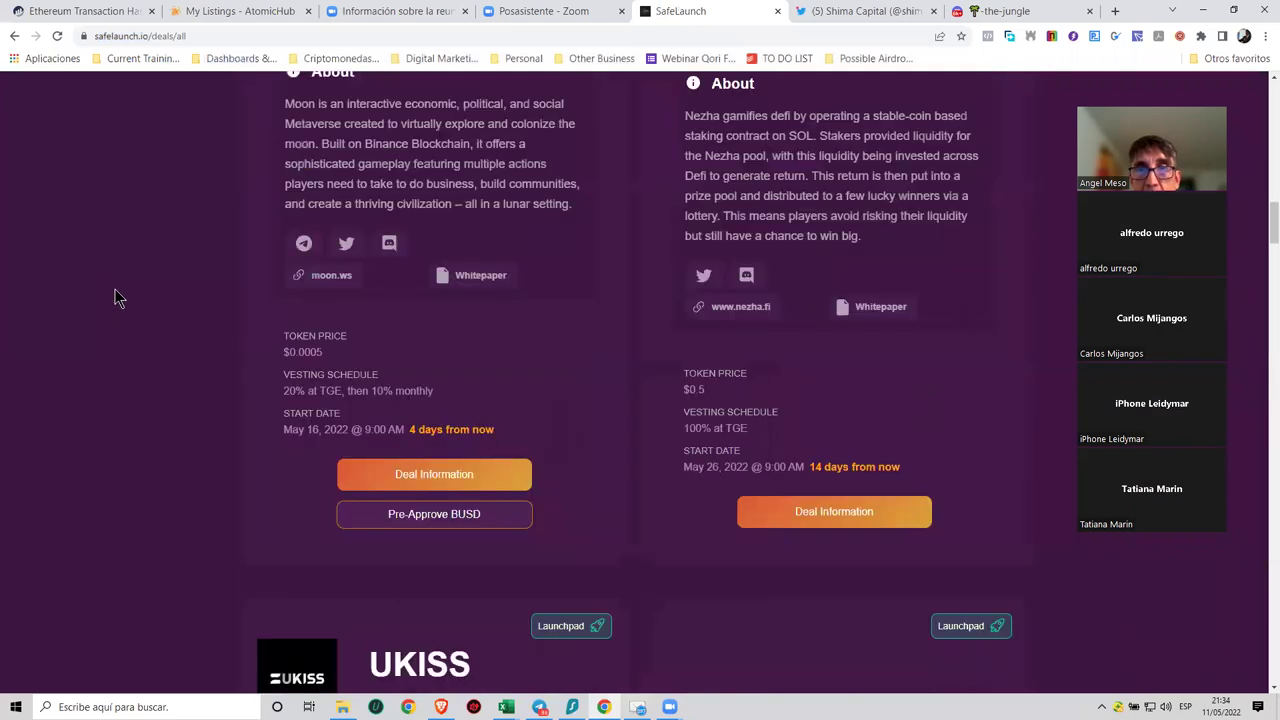
{"action": "scroll", "coordinate": [116, 297], "scroll_direction": "up", "scroll_amount": 1}
{"action": "scroll", "coordinate": [116, 297], "scroll_direction": "up", "scroll_amount": 1}
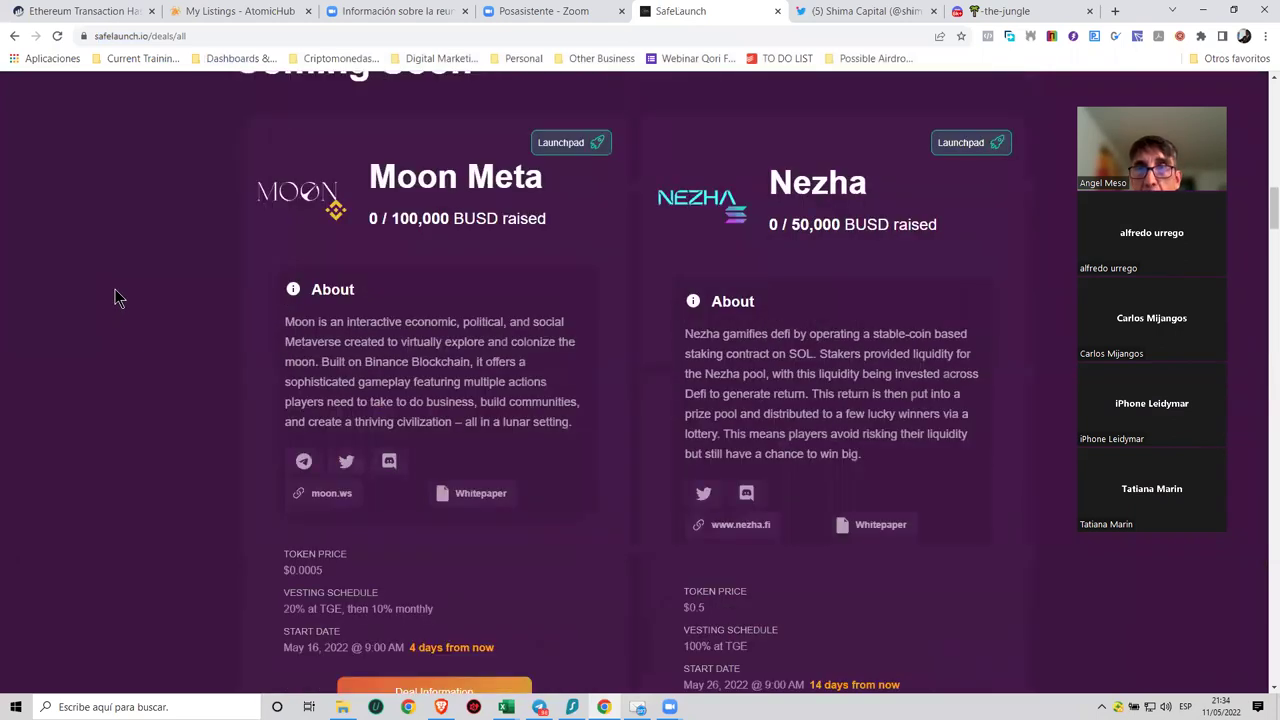
{"action": "scroll", "coordinate": [116, 297], "scroll_direction": "down", "scroll_amount": 1}
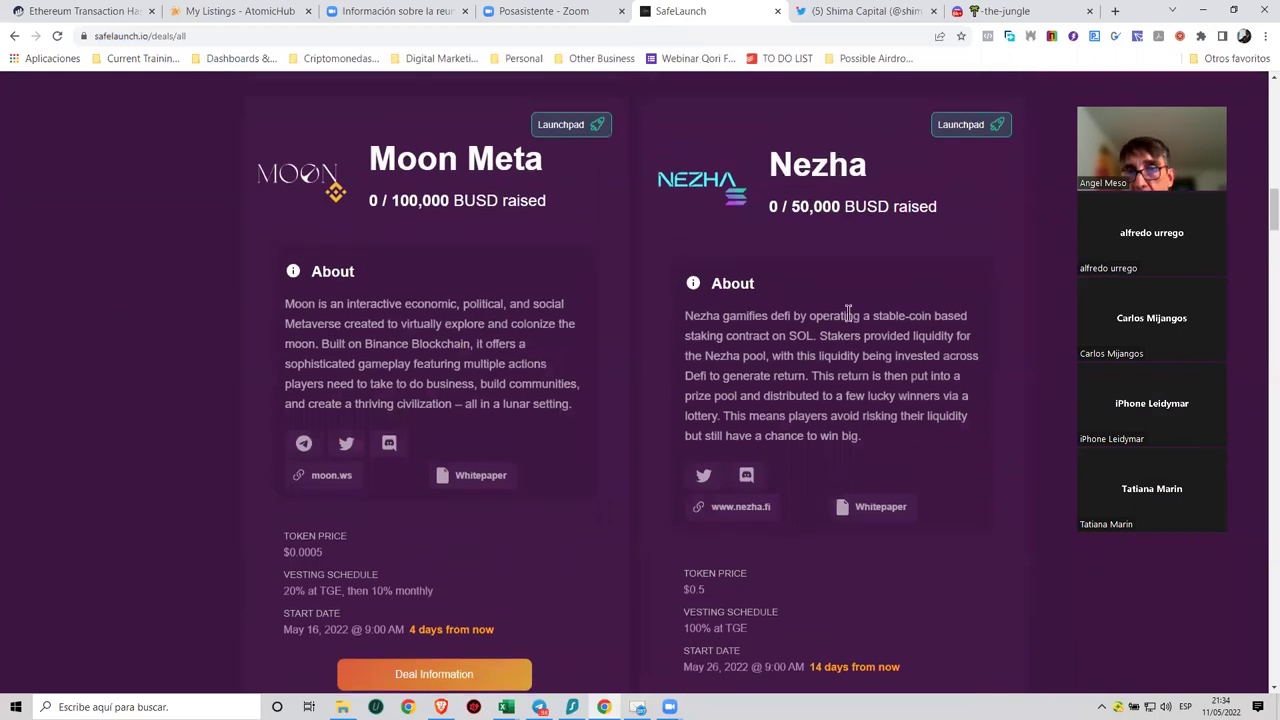
{"action": "scroll", "coordinate": [848, 313], "scroll_direction": "down", "scroll_amount": 1}
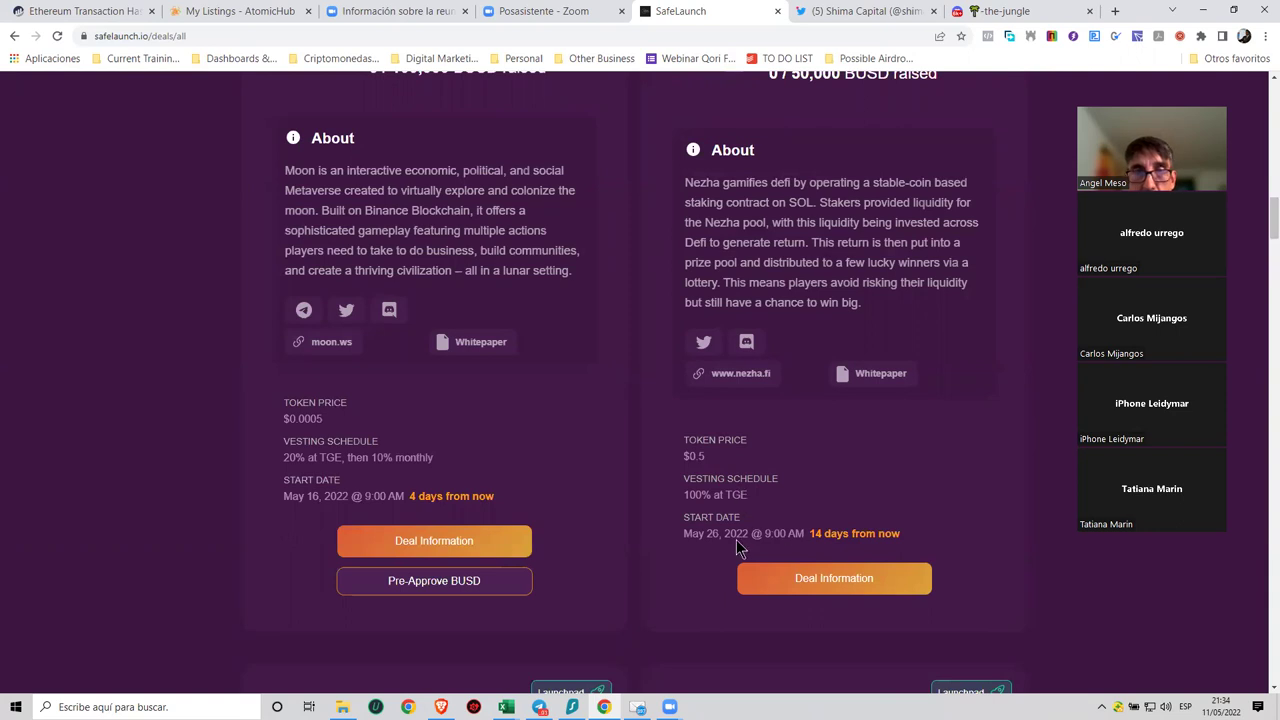
Open the Twitter profile linked in the Nezha deal and examine its description, followers and pinned tweet.
{"action": "left_click", "coordinate": [748, 342]}
{"action": "left_click", "coordinate": [816, 11]}
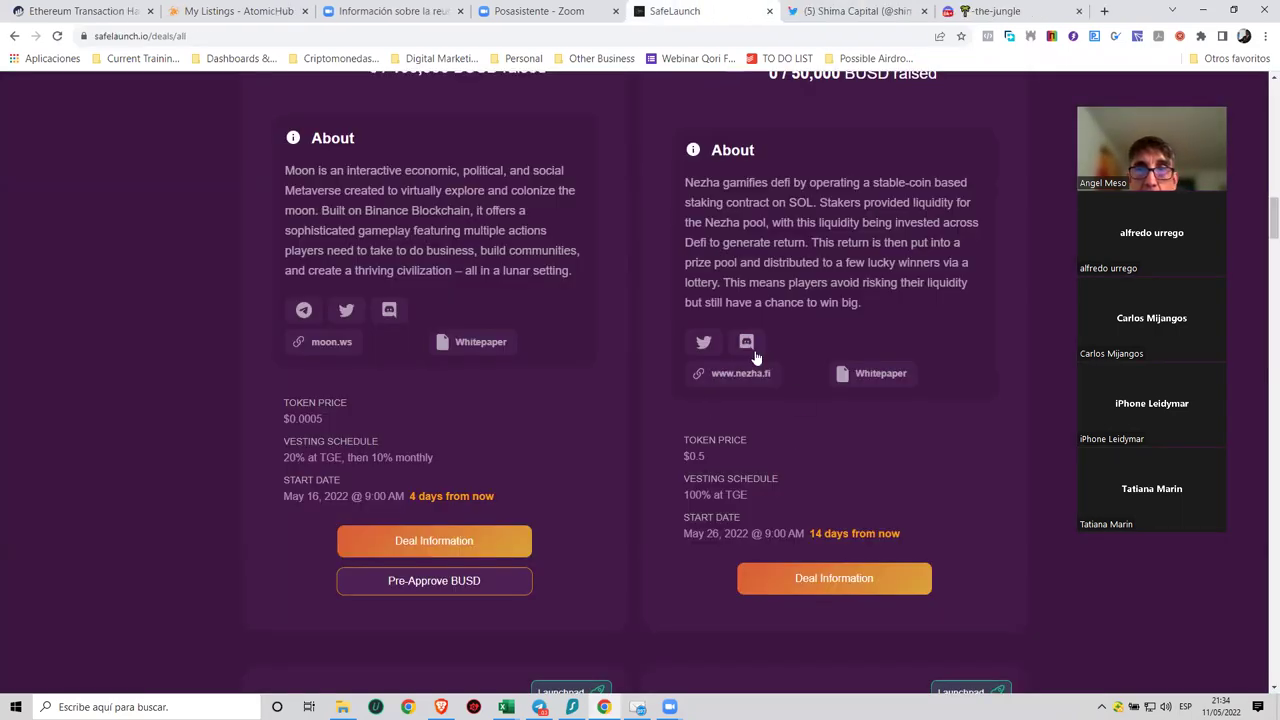
{"action": "left_click", "coordinate": [705, 344]}
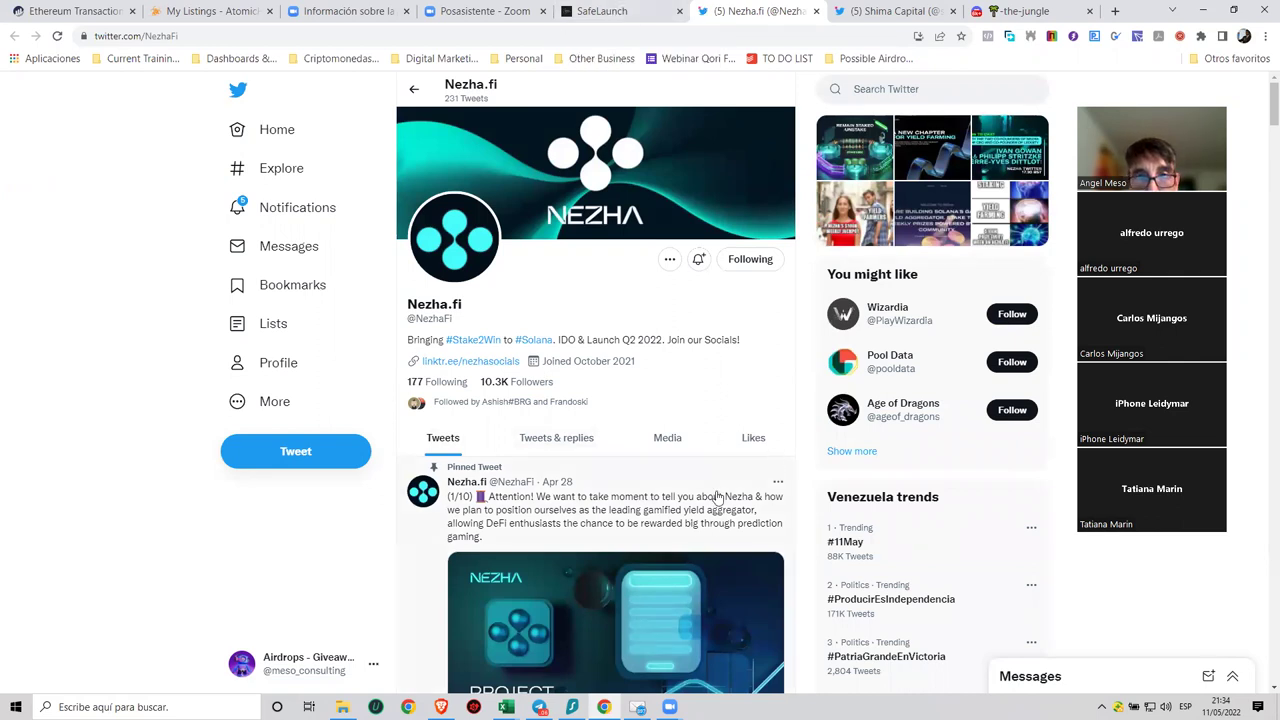
{"action": "scroll", "coordinate": [622, 484], "scroll_direction": "down", "scroll_amount": 2}
{"action": "scroll", "coordinate": [620, 176], "scroll_direction": "up", "scroll_amount": 2}
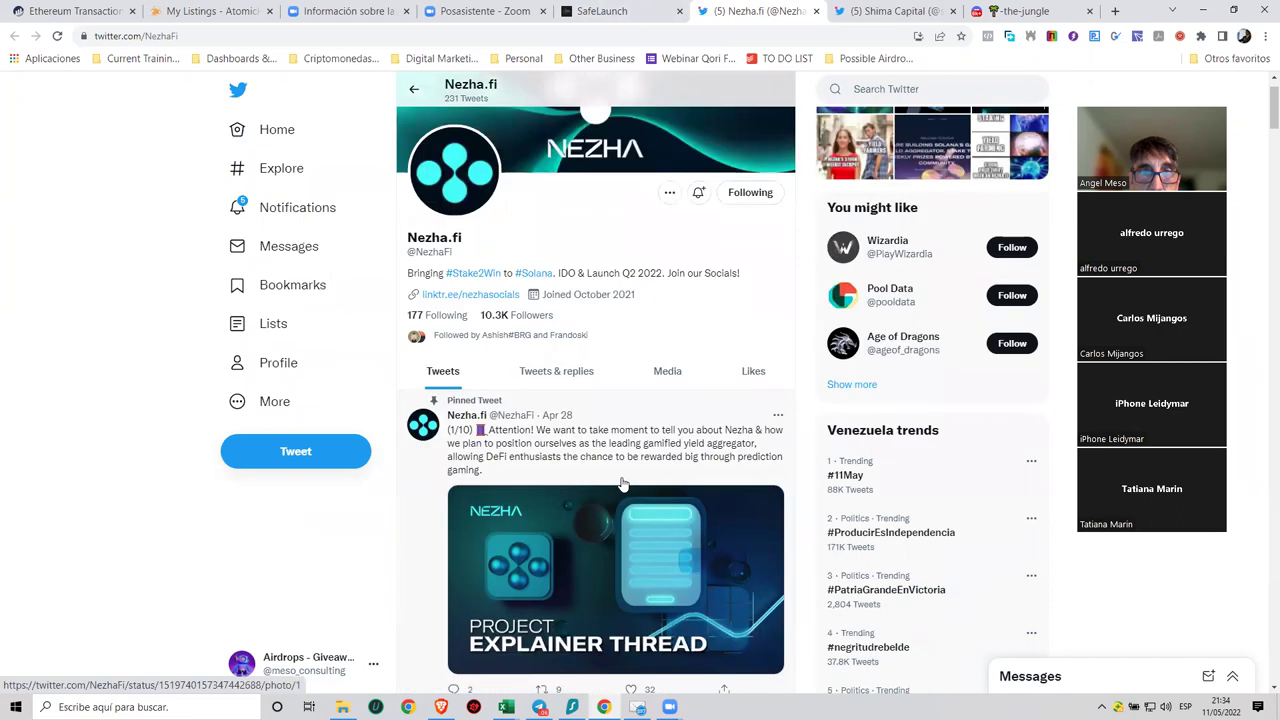
Return to the SafeLaunch deals page and review the token price and vesting schedule of the upcoming UKISS and MetaFi deals.
{"action": "left_click", "coordinate": [600, 12]}
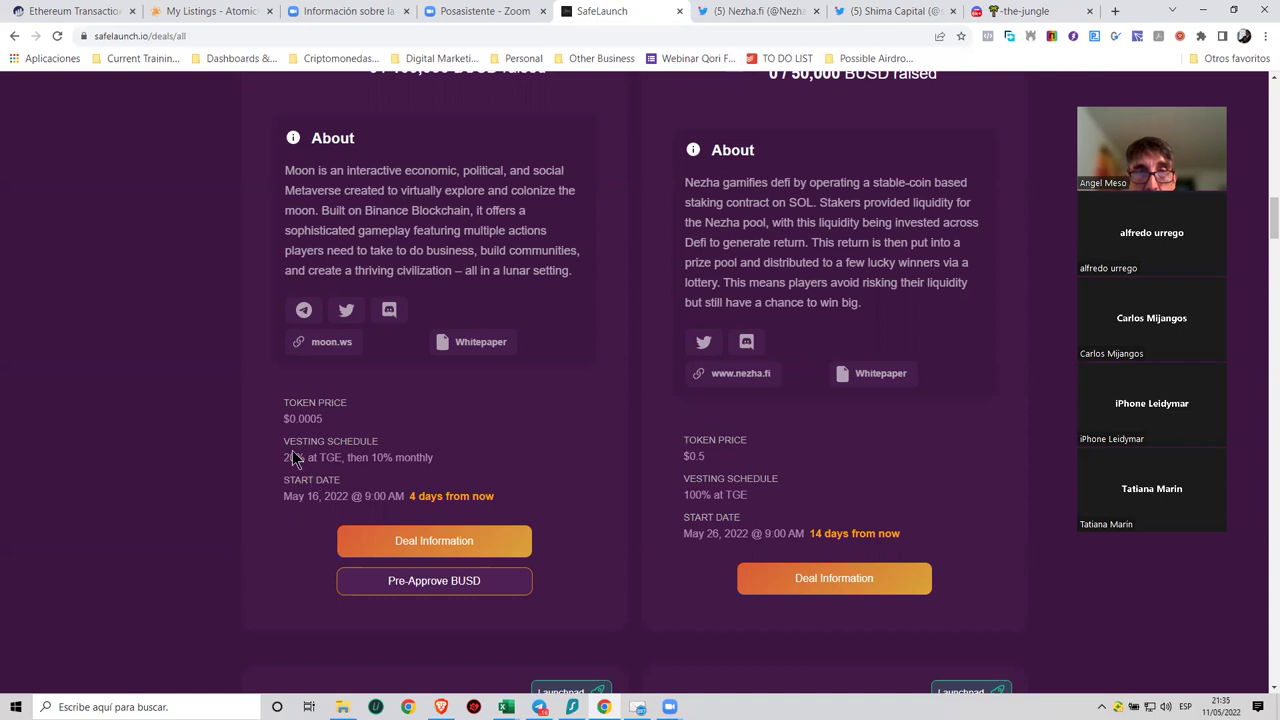
{"action": "scroll", "coordinate": [315, 455], "scroll_direction": "down", "scroll_amount": 4}
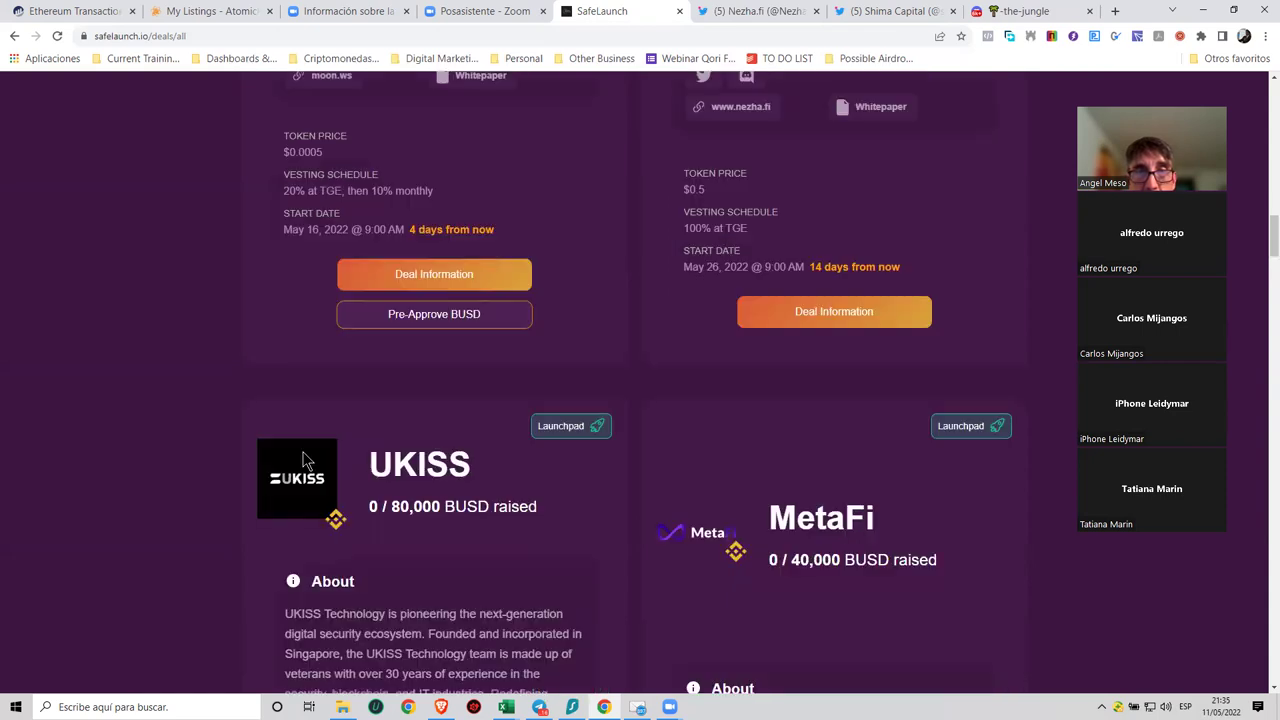
{"action": "scroll", "coordinate": [302, 451], "scroll_direction": "down", "scroll_amount": 5}
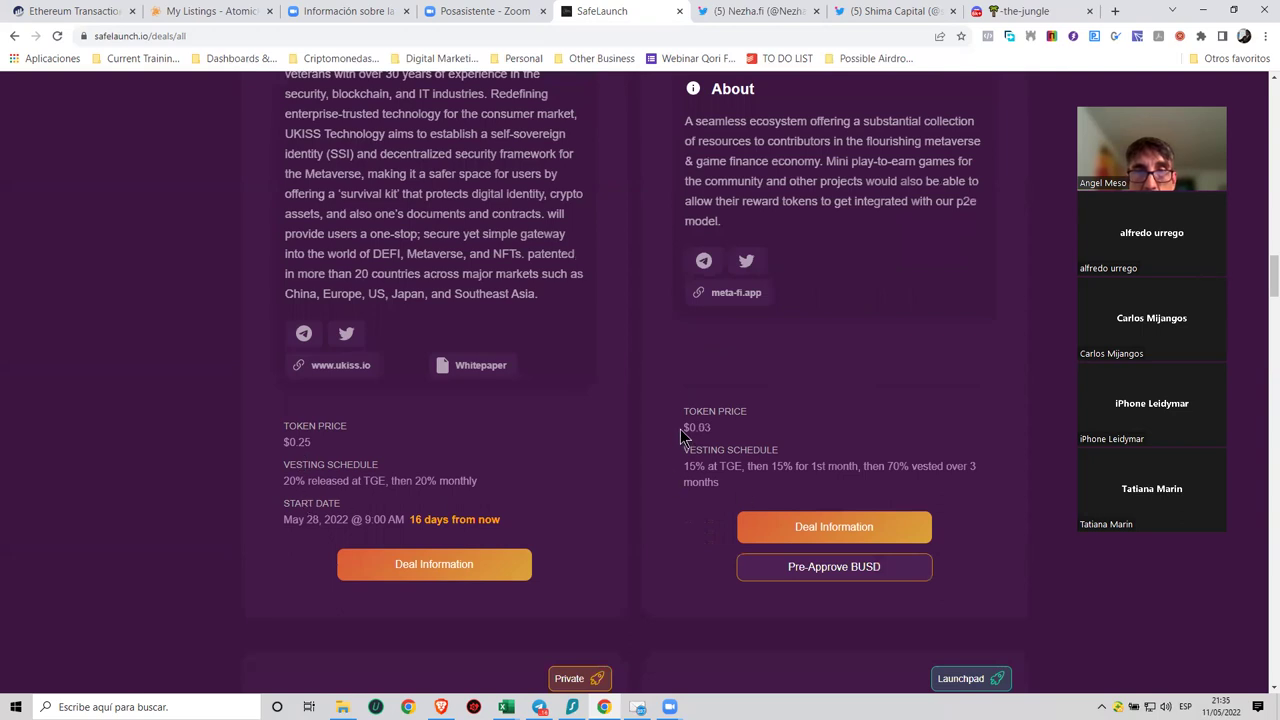
Review the live CrayonDAO private deal, including its raised amount, personal maximum, token price and vesting schedule.
{"action": "scroll", "coordinate": [686, 428], "scroll_direction": "up", "scroll_amount": 4}
{"action": "scroll", "coordinate": [686, 428], "scroll_direction": "up", "scroll_amount": 6}
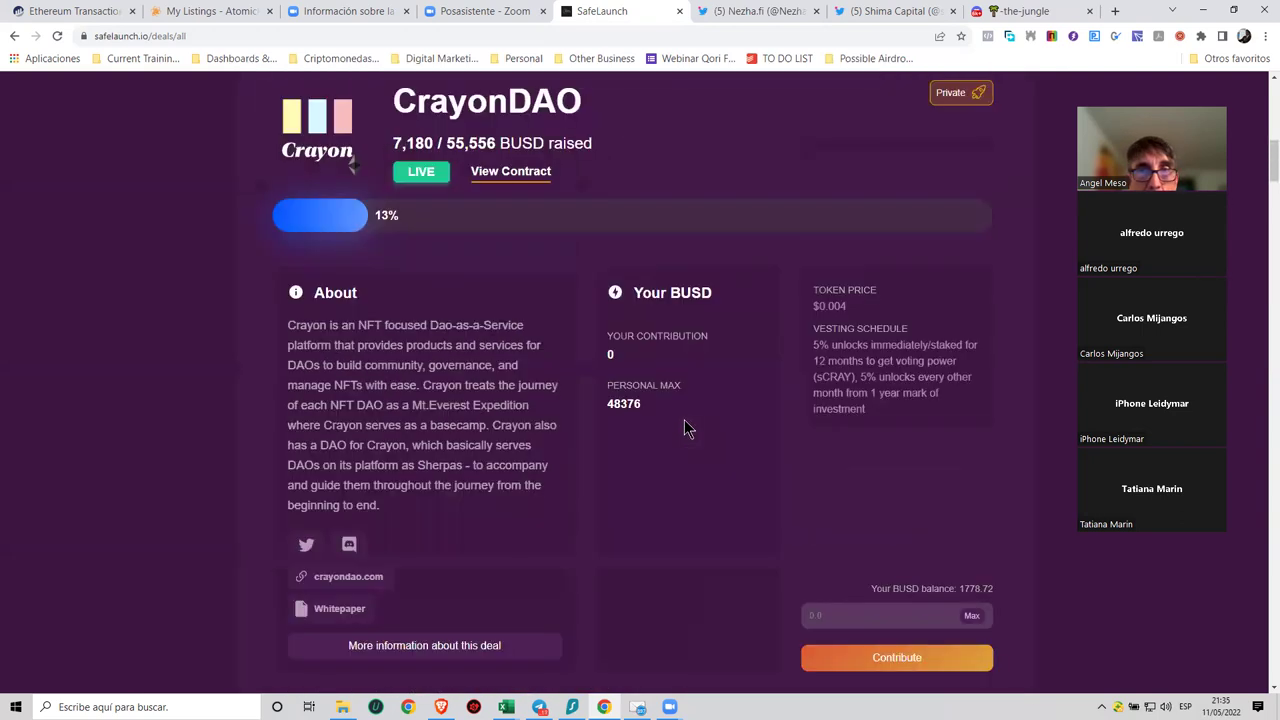
{"action": "scroll", "coordinate": [686, 422], "scroll_direction": "up", "scroll_amount": 1}
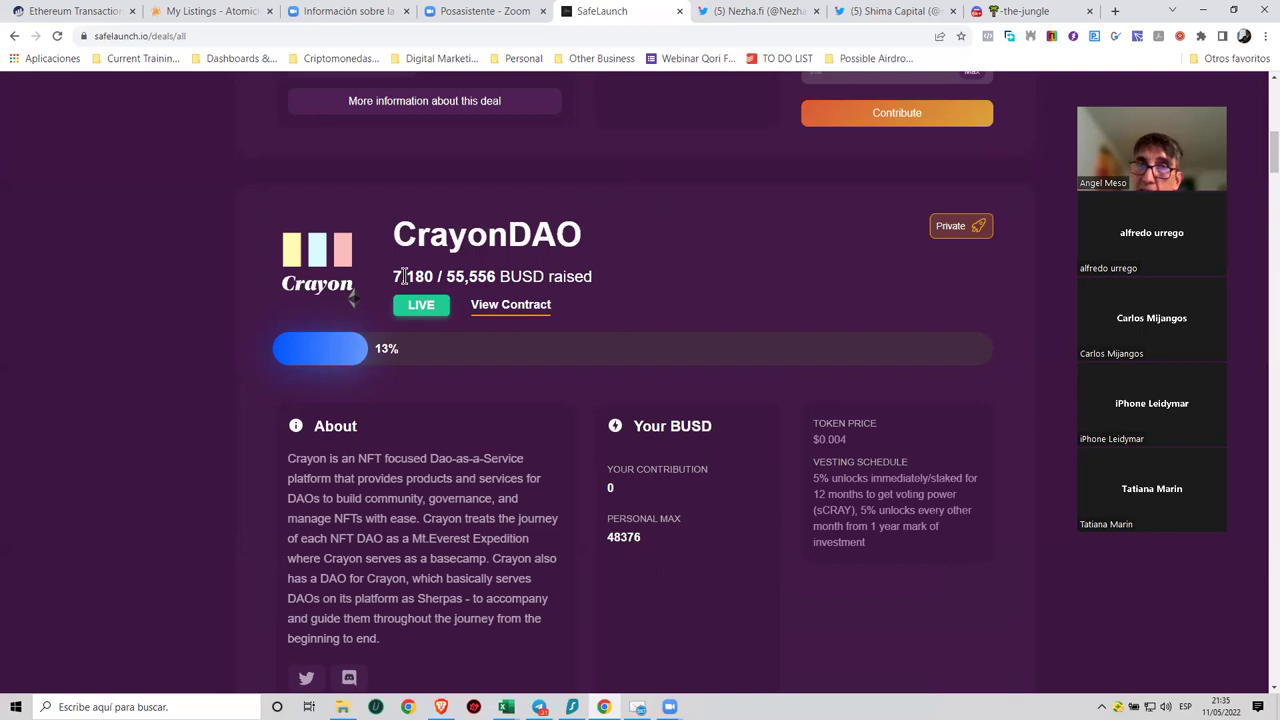
{"action": "scroll", "coordinate": [712, 319], "scroll_direction": "down", "scroll_amount": 4}
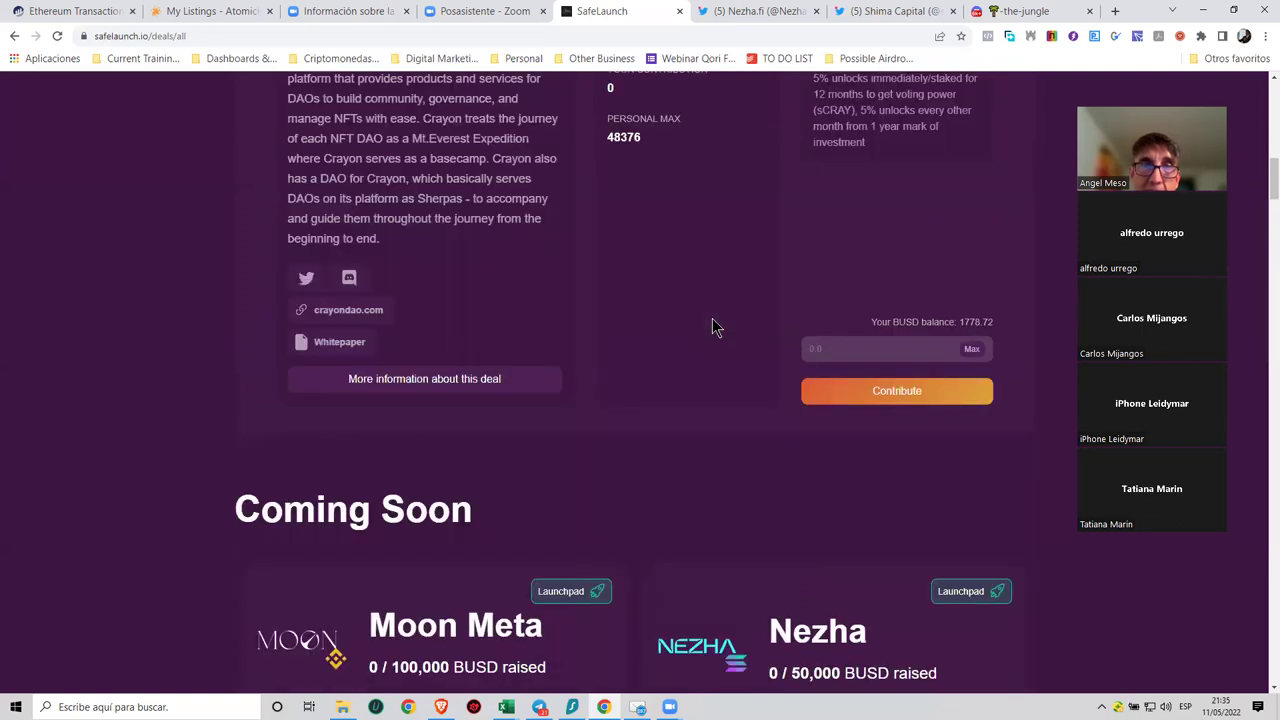
{"action": "scroll", "coordinate": [712, 327], "scroll_direction": "up", "scroll_amount": 3}
{"action": "scroll", "coordinate": [538, 553], "scroll_direction": "up", "scroll_amount": 3}
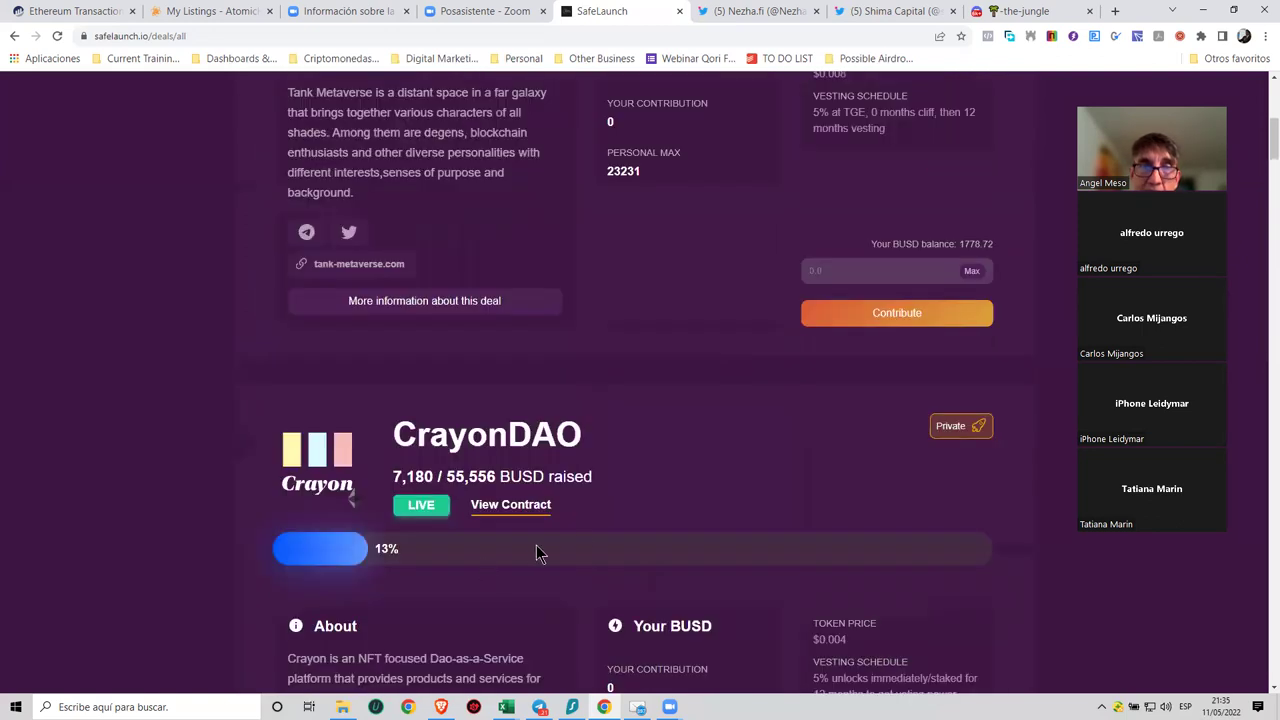
Review the live Tank Metaverse private deal's funding progress, personal maximum, token price and vesting terms.
{"action": "scroll", "coordinate": [608, 497], "scroll_direction": "up", "scroll_amount": 3}
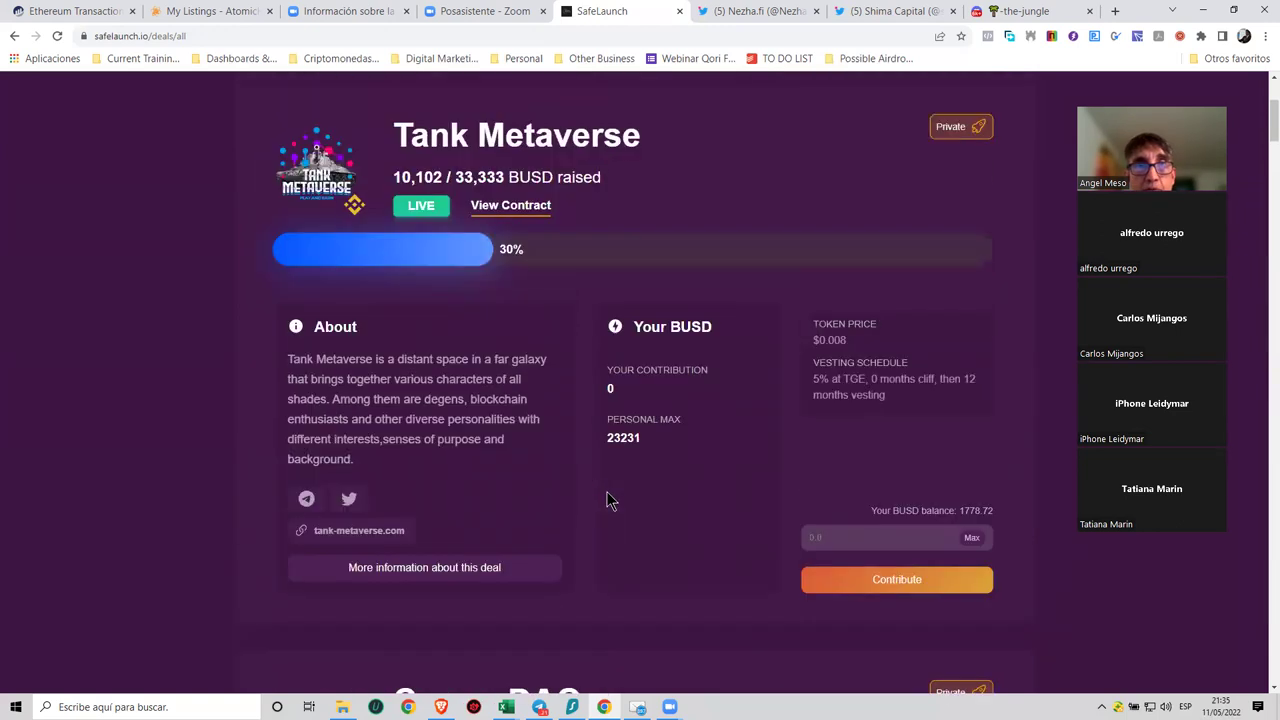
{"action": "scroll", "coordinate": [606, 491], "scroll_direction": "down", "scroll_amount": 4}
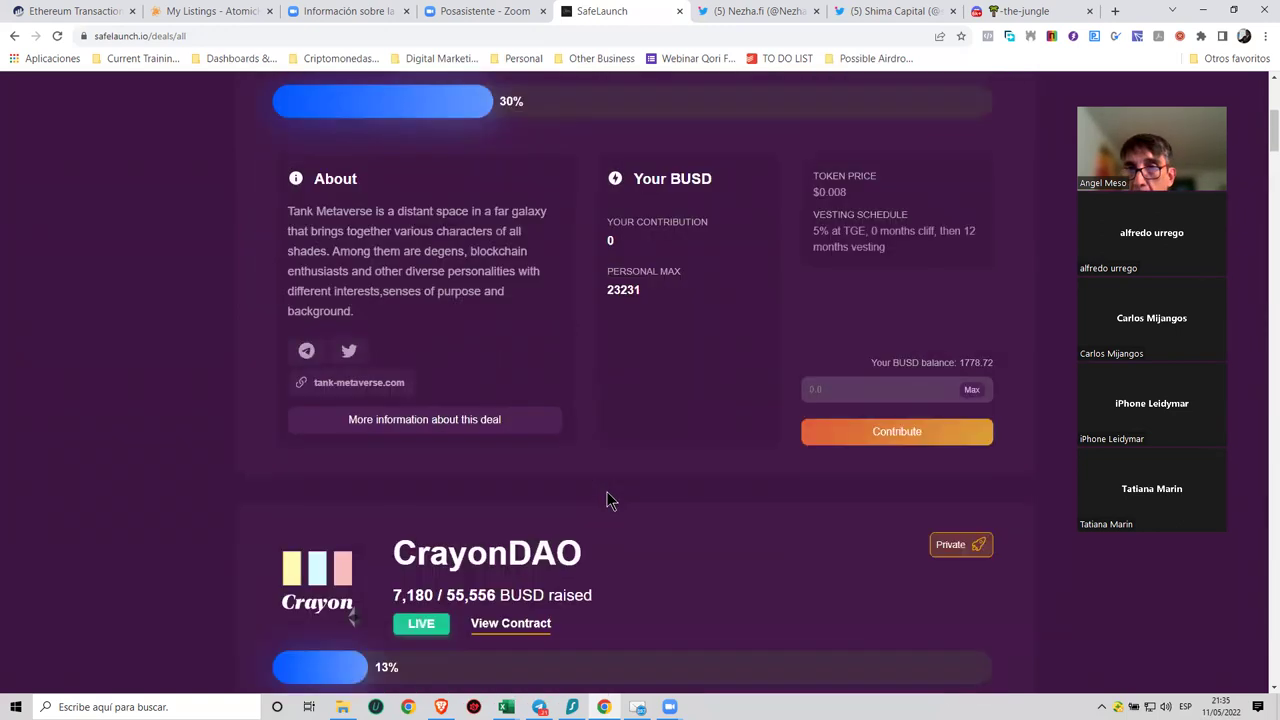
{"action": "scroll", "coordinate": [711, 373], "scroll_direction": "up", "scroll_amount": 1}
{"action": "scroll", "coordinate": [711, 373], "scroll_direction": "up", "scroll_amount": 4}
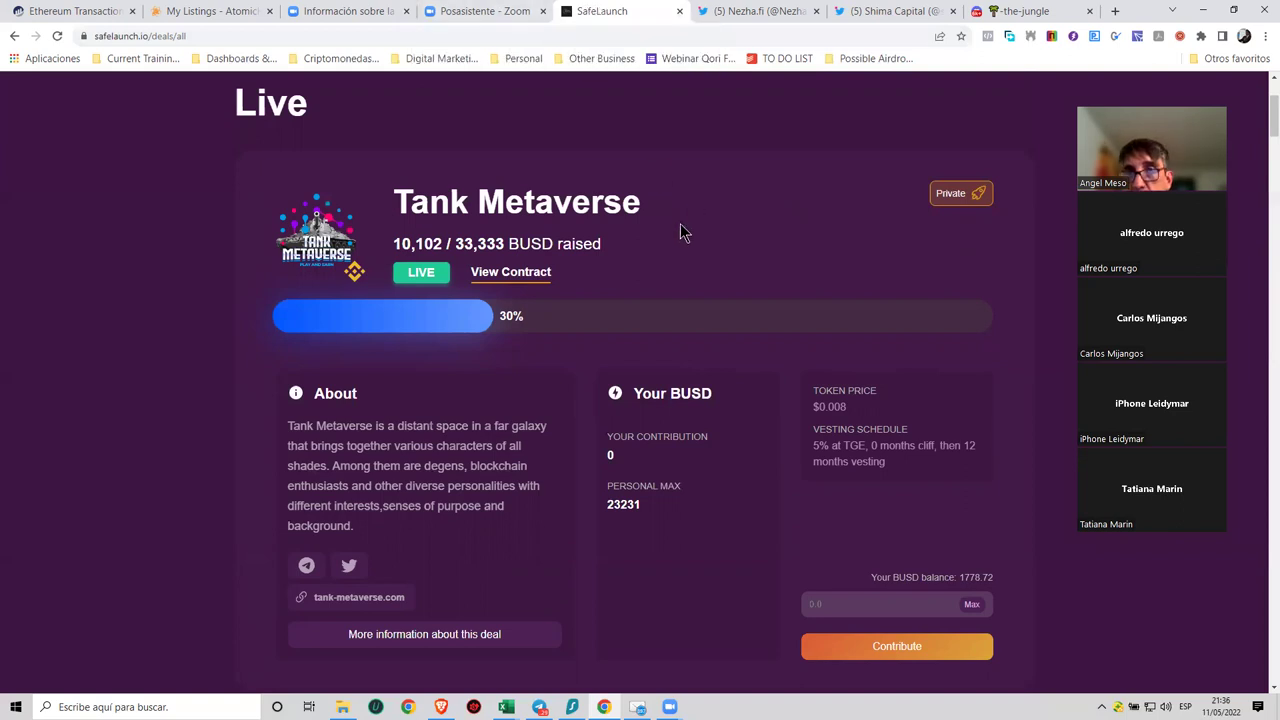
Open SafeLaunch's Claim Tokens page and review the claimed and unclaimed tokens of each project.
{"action": "scroll", "coordinate": [662, 220], "scroll_direction": "up", "scroll_amount": 3}
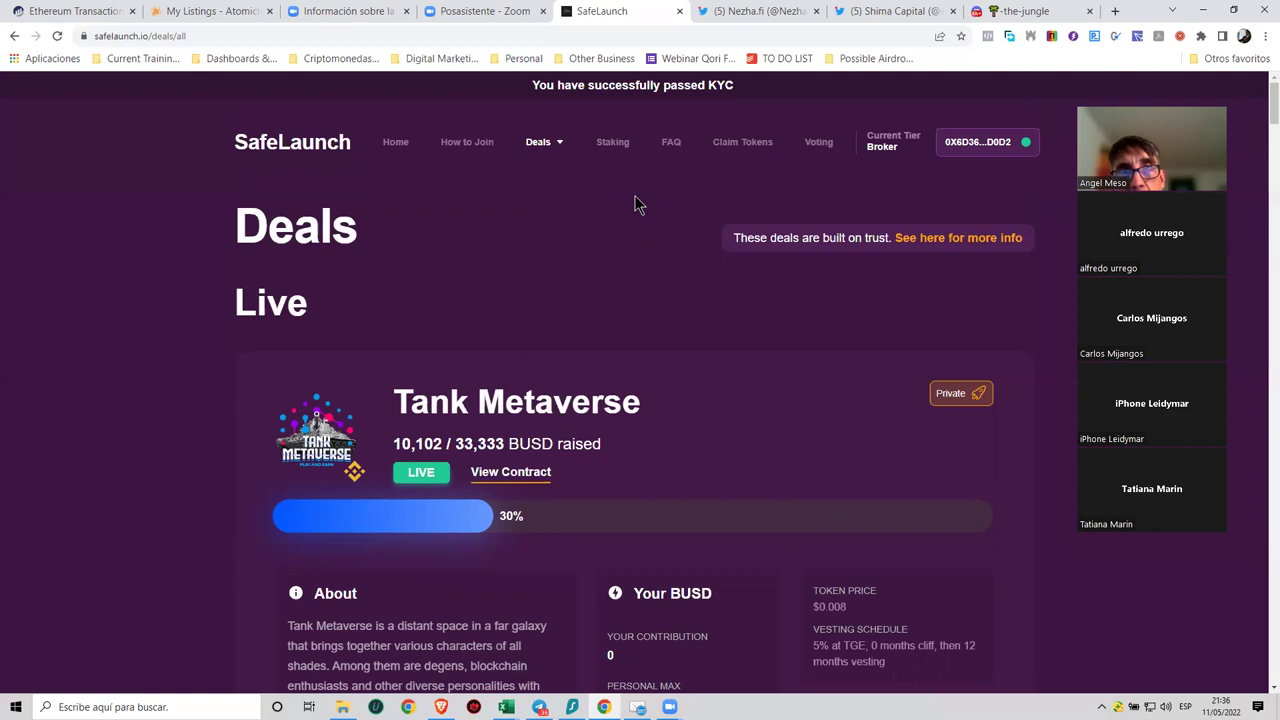
{"action": "left_click", "coordinate": [744, 149]}
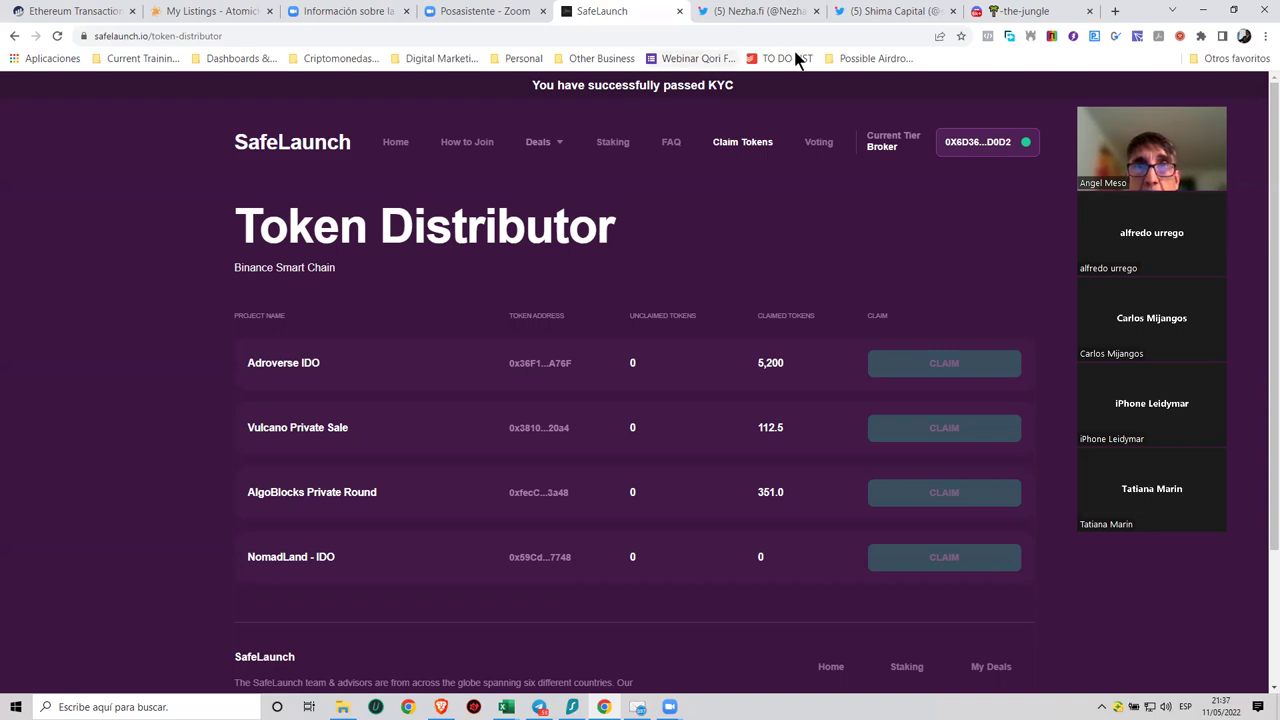
Open pancakeswap.finance/swap and select ADR (Adroverse) as the token to sell.
{"action": "left_click", "coordinate": [764, 36]}
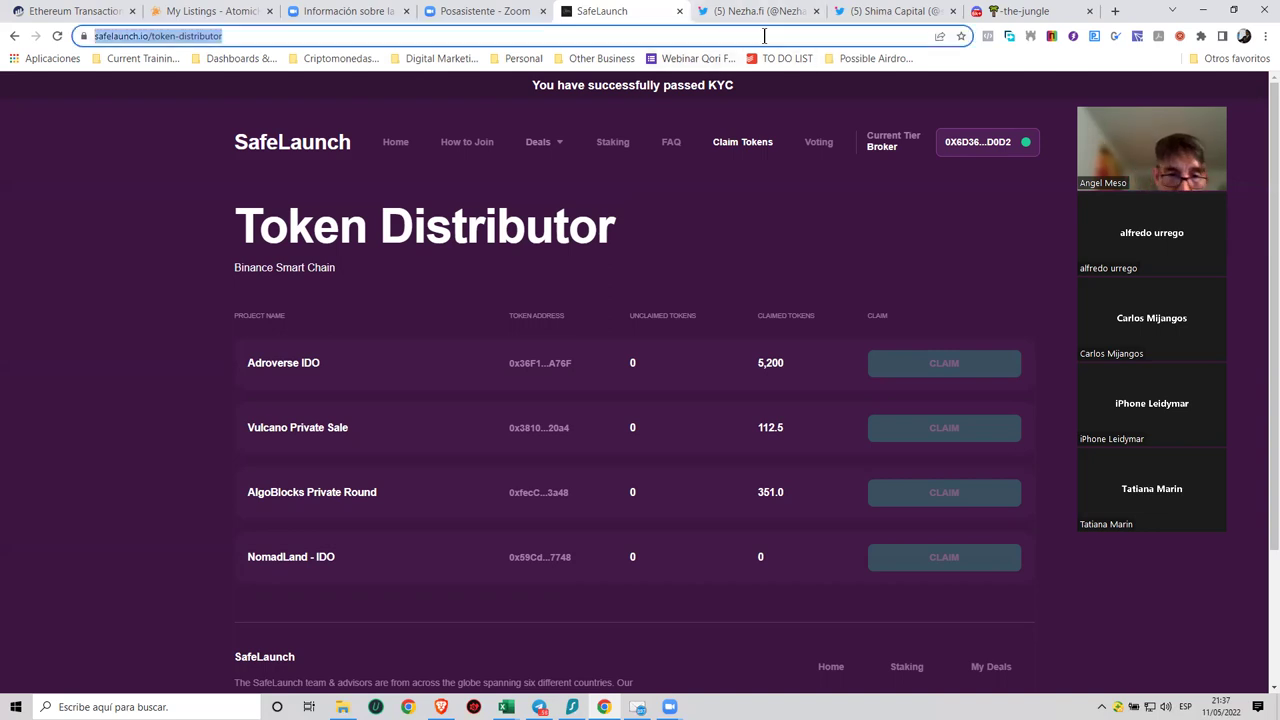
{"action": "type", "text": "pancake"}
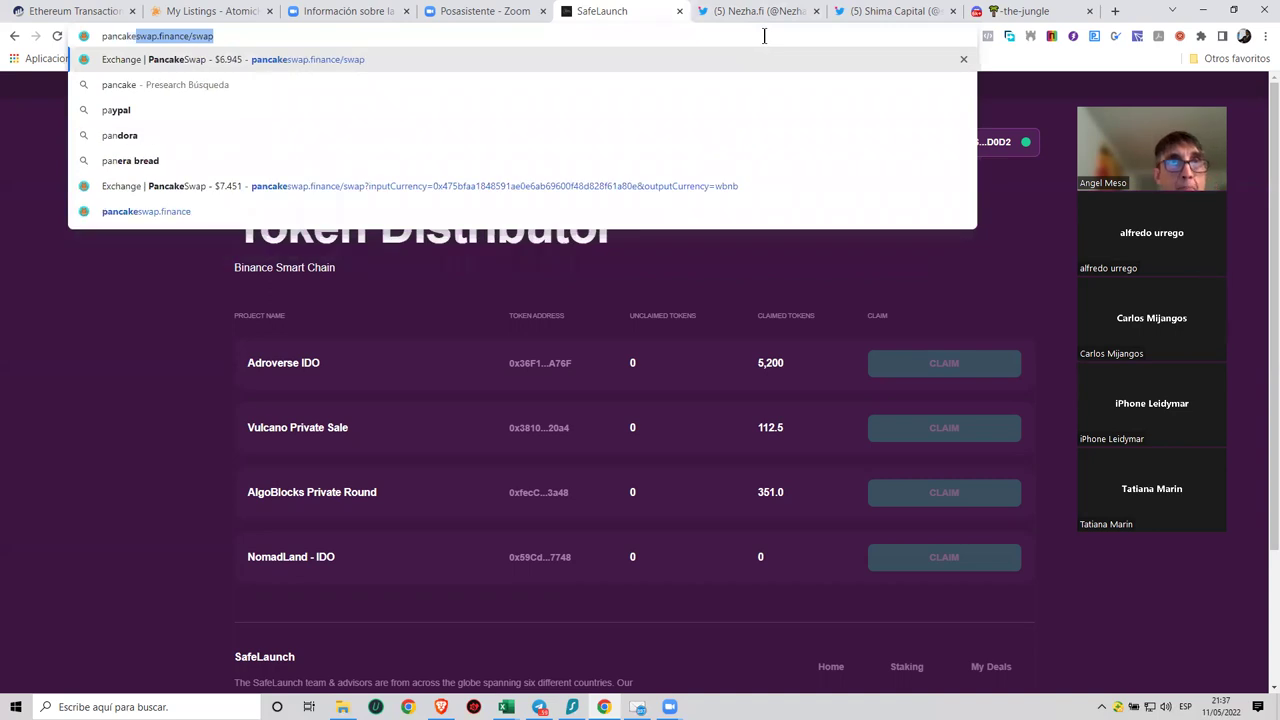
{"action": "key", "text": "Return"}
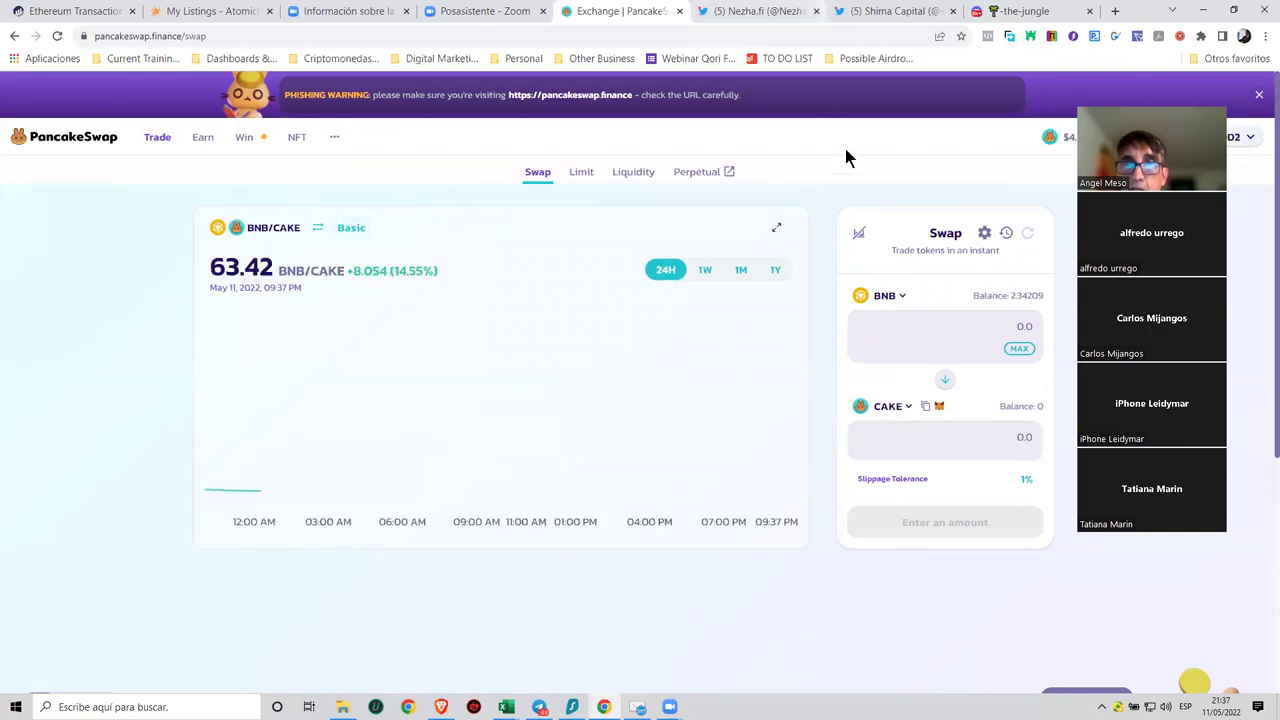
{"action": "left_click", "coordinate": [903, 300]}
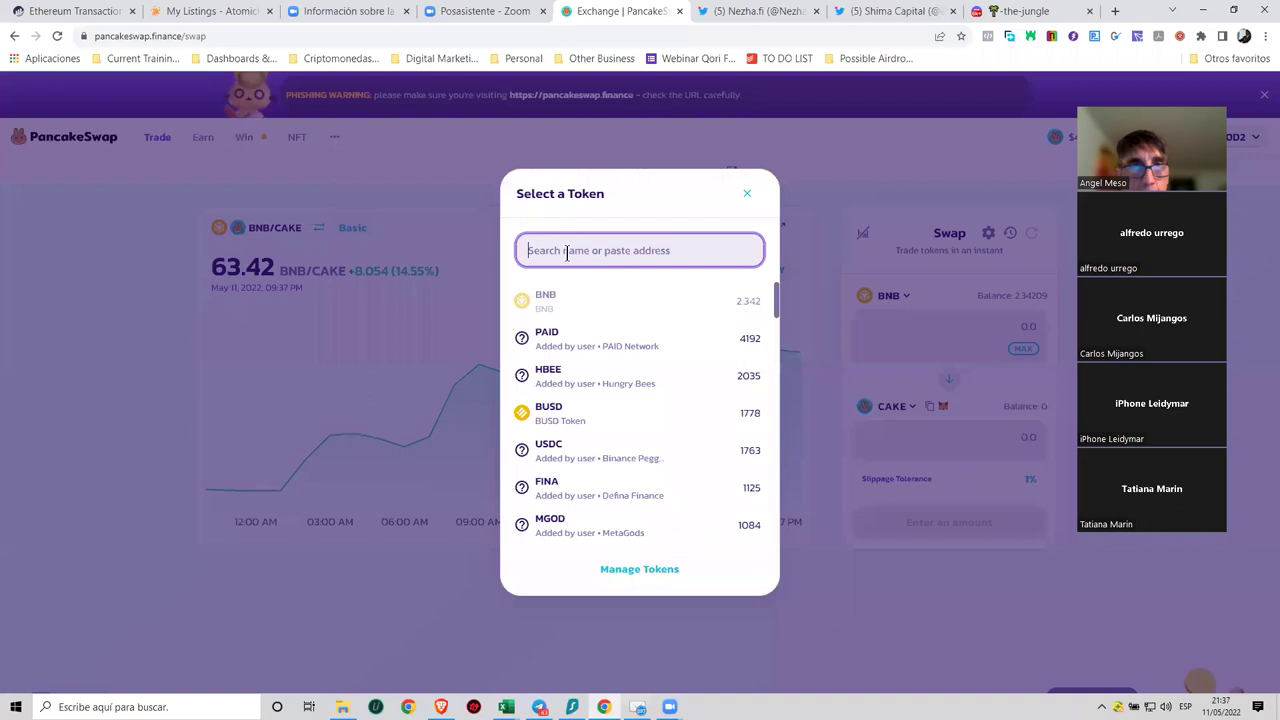
{"action": "type", "text": "adr"}
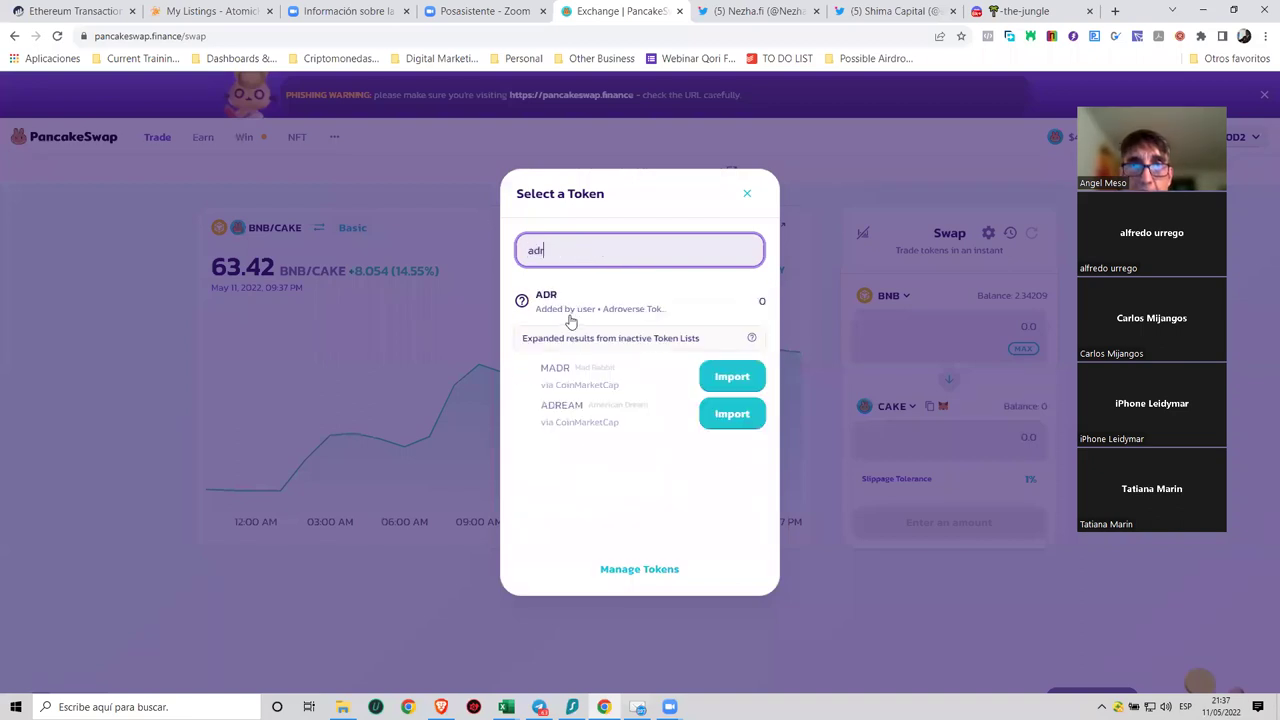
{"action": "left_click", "coordinate": [566, 298]}
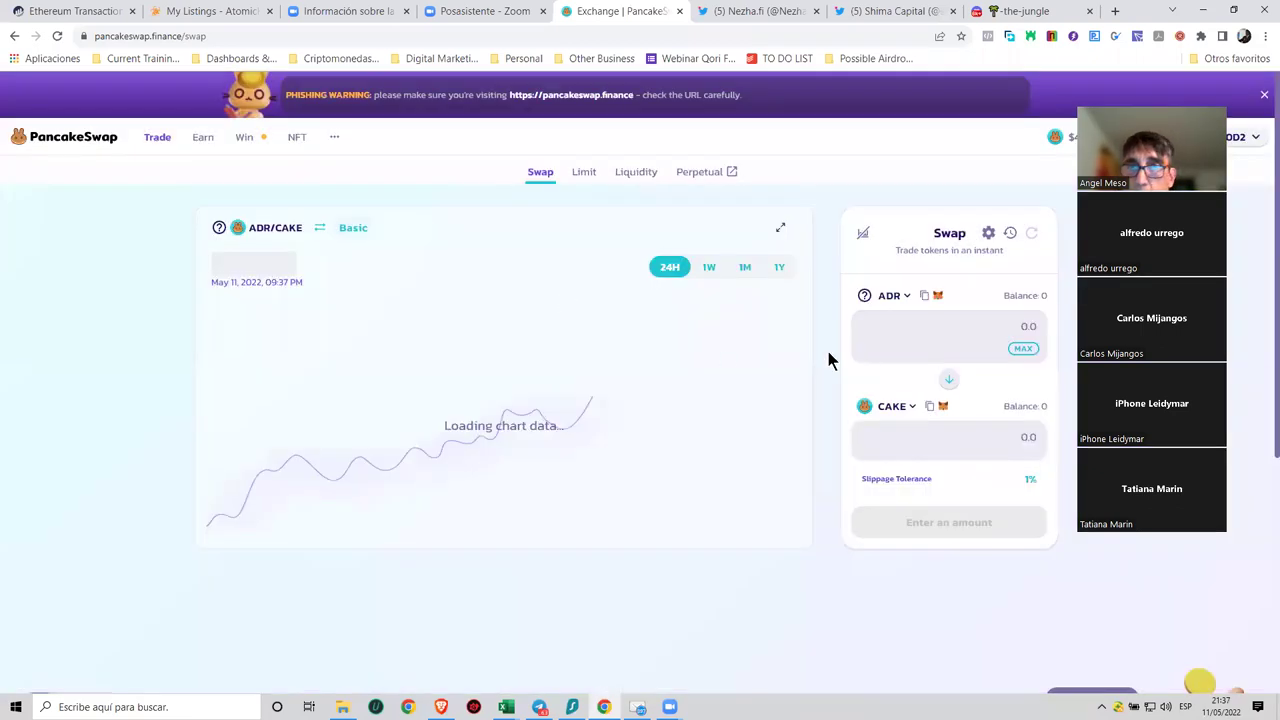
Check the ADR price against BUSD, and switch the receiving token to USDC.
{"action": "left_click", "coordinate": [893, 407]}
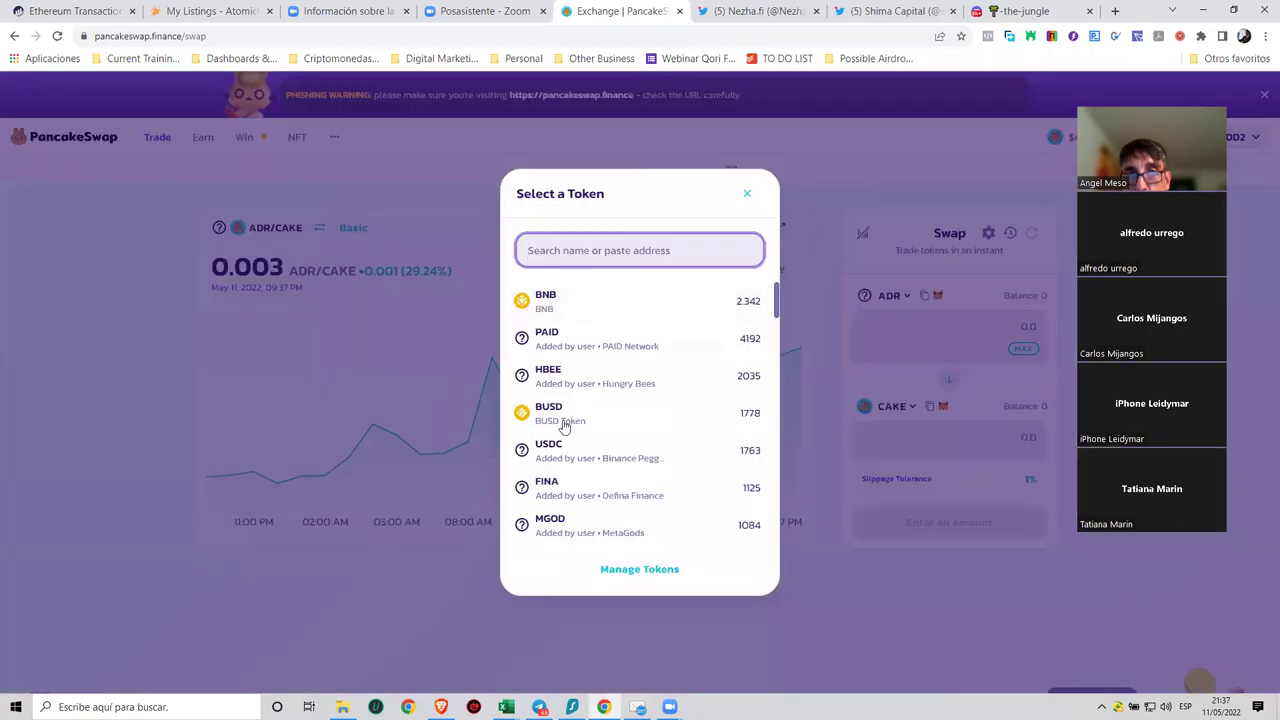
{"action": "left_click", "coordinate": [565, 425]}
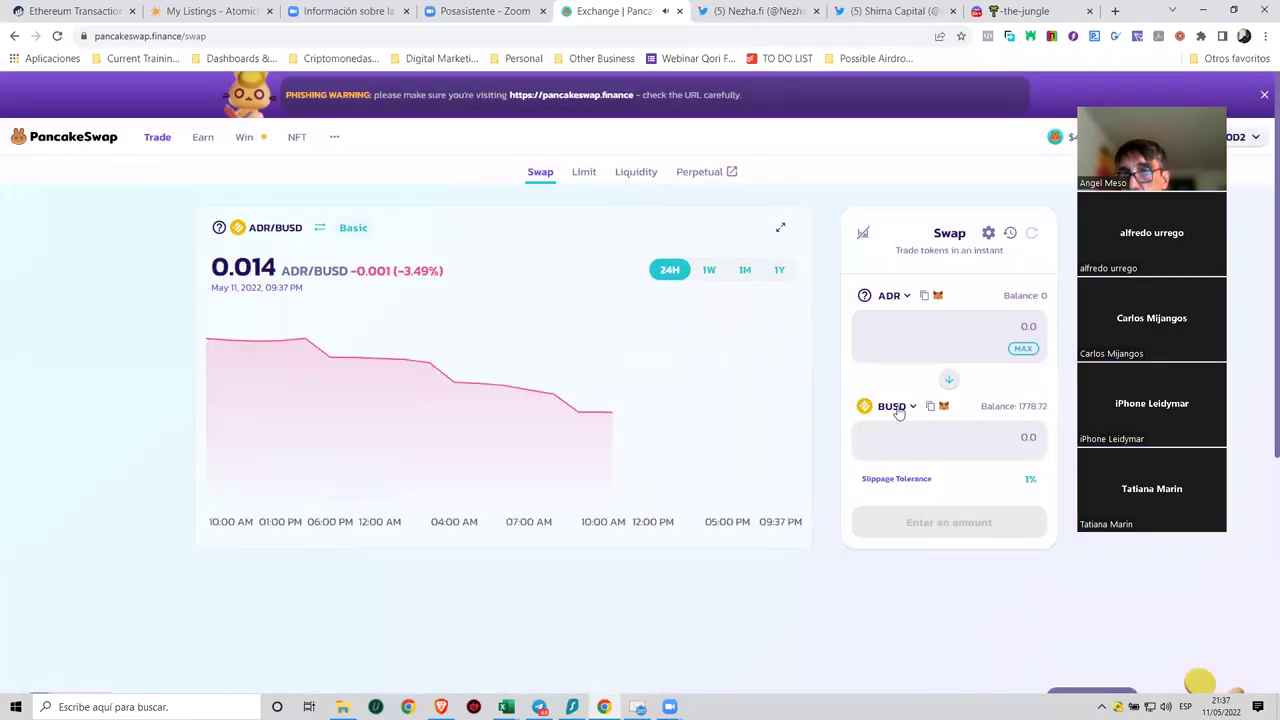
{"action": "left_click", "coordinate": [893, 407]}
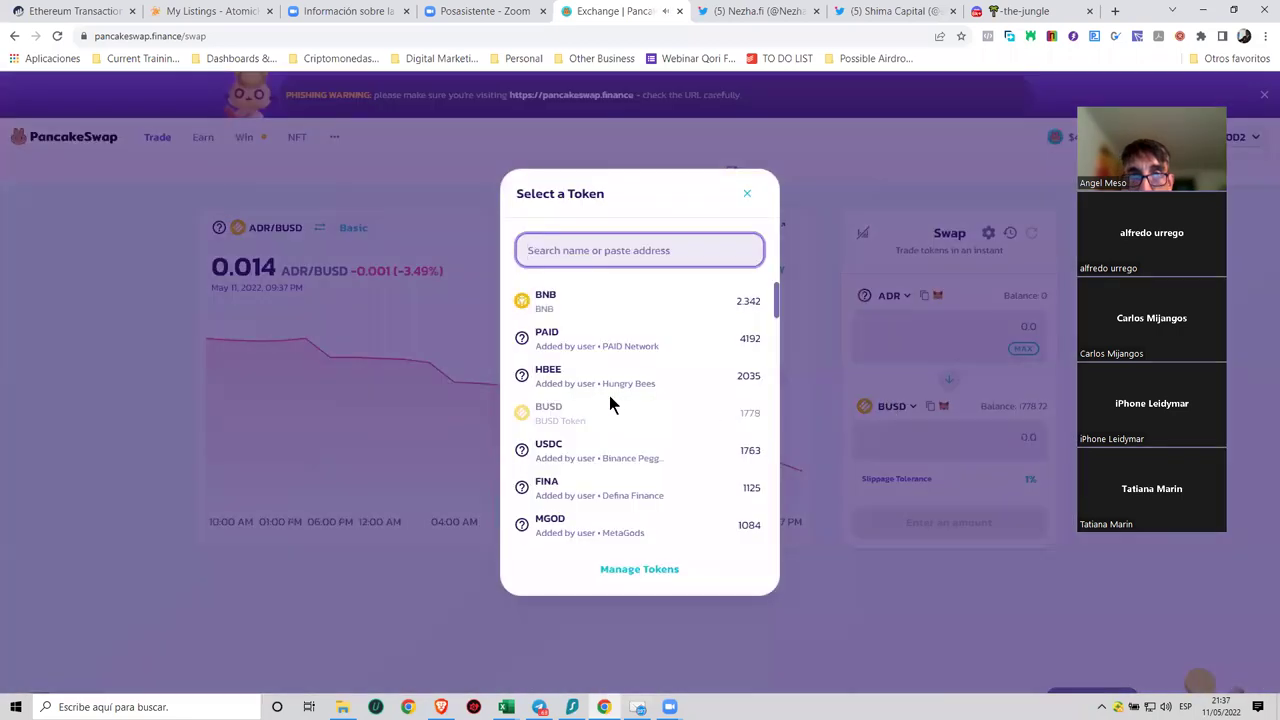
{"action": "left_click", "coordinate": [572, 450]}
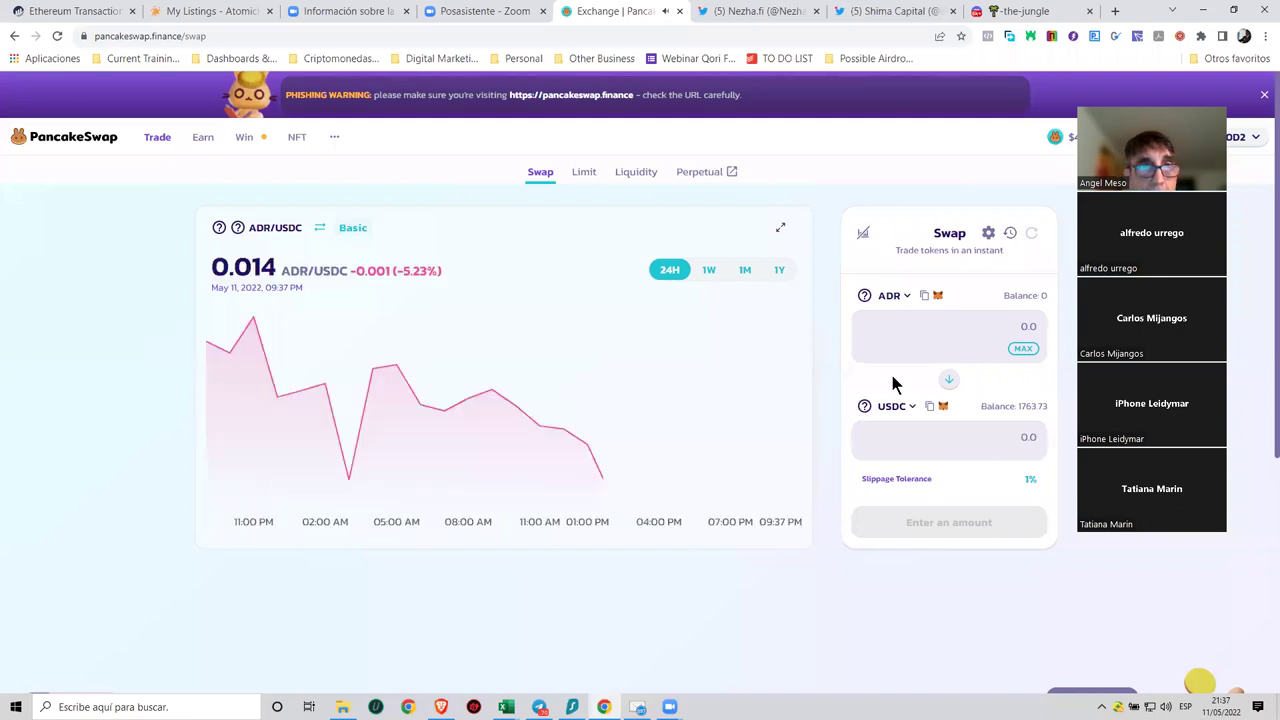
Change the token to sell to MGOD and enter its full balance of 1084 as the amount to swap for USDC.
{"action": "left_click", "coordinate": [903, 296]}
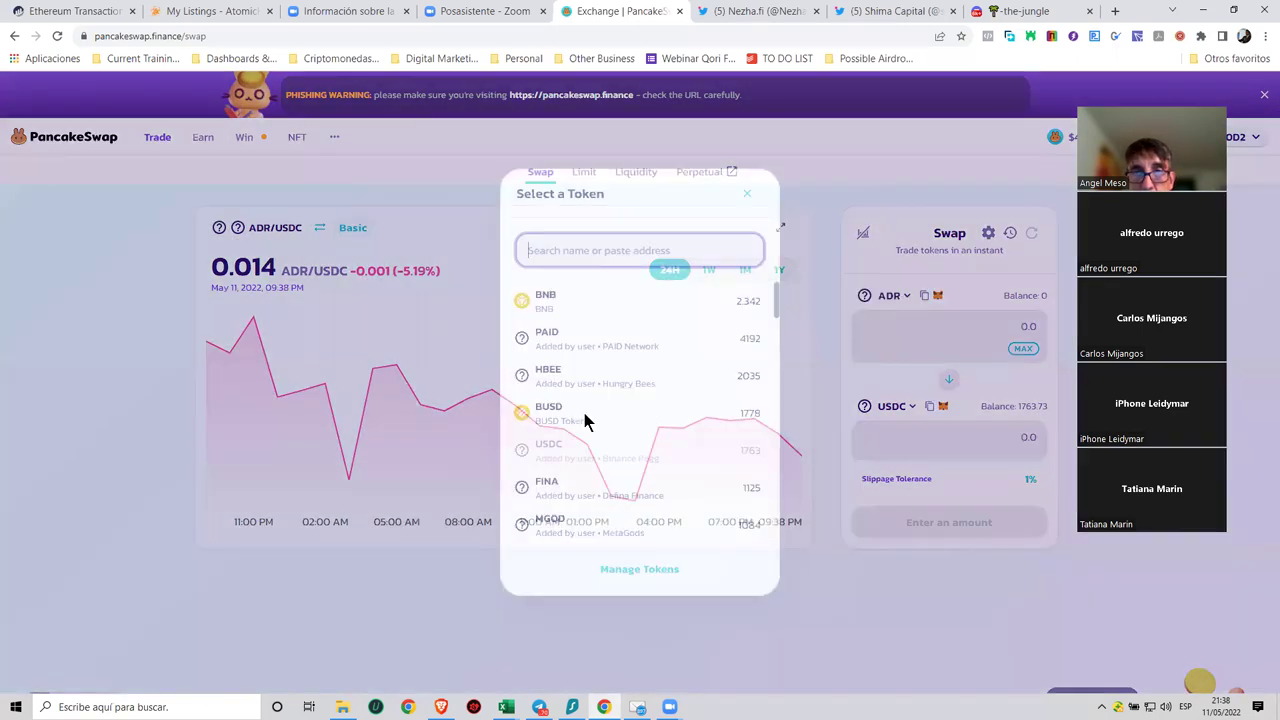
{"action": "scroll", "coordinate": [586, 420], "scroll_direction": "down", "scroll_amount": 1}
{"action": "scroll", "coordinate": [586, 420], "scroll_direction": "down", "scroll_amount": 2}
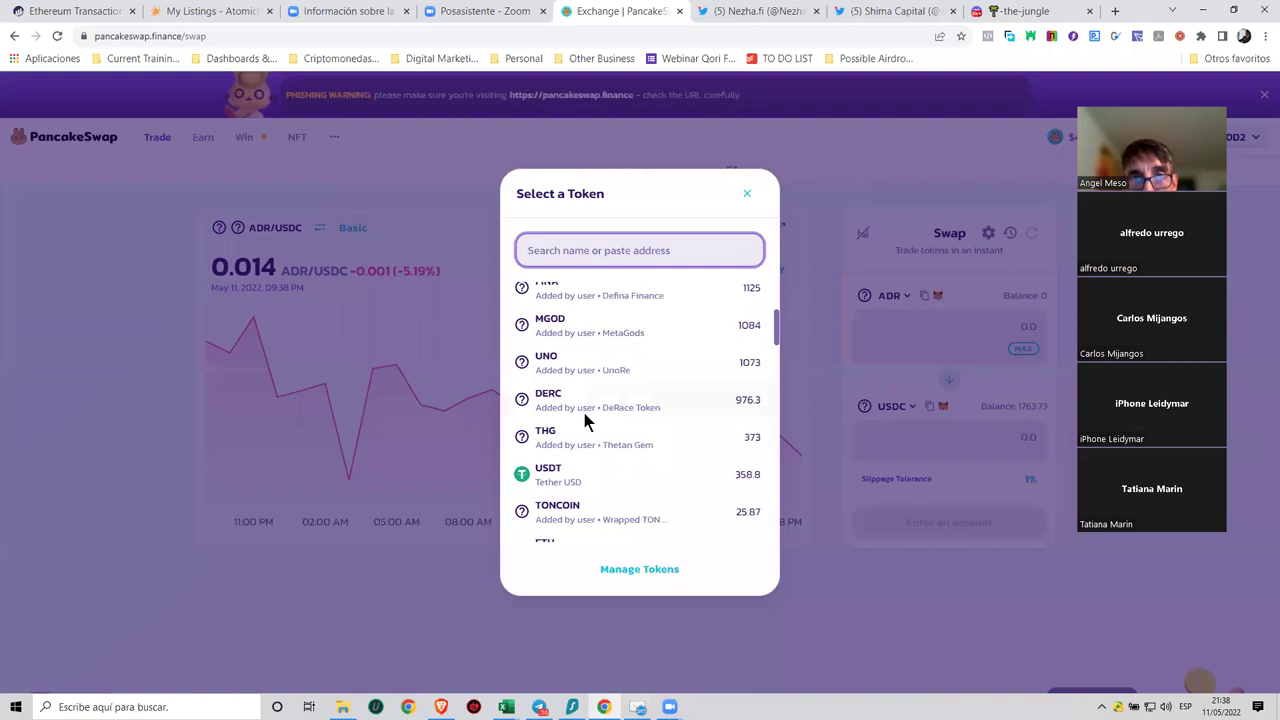
{"action": "scroll", "coordinate": [570, 410], "scroll_direction": "up", "scroll_amount": 1}
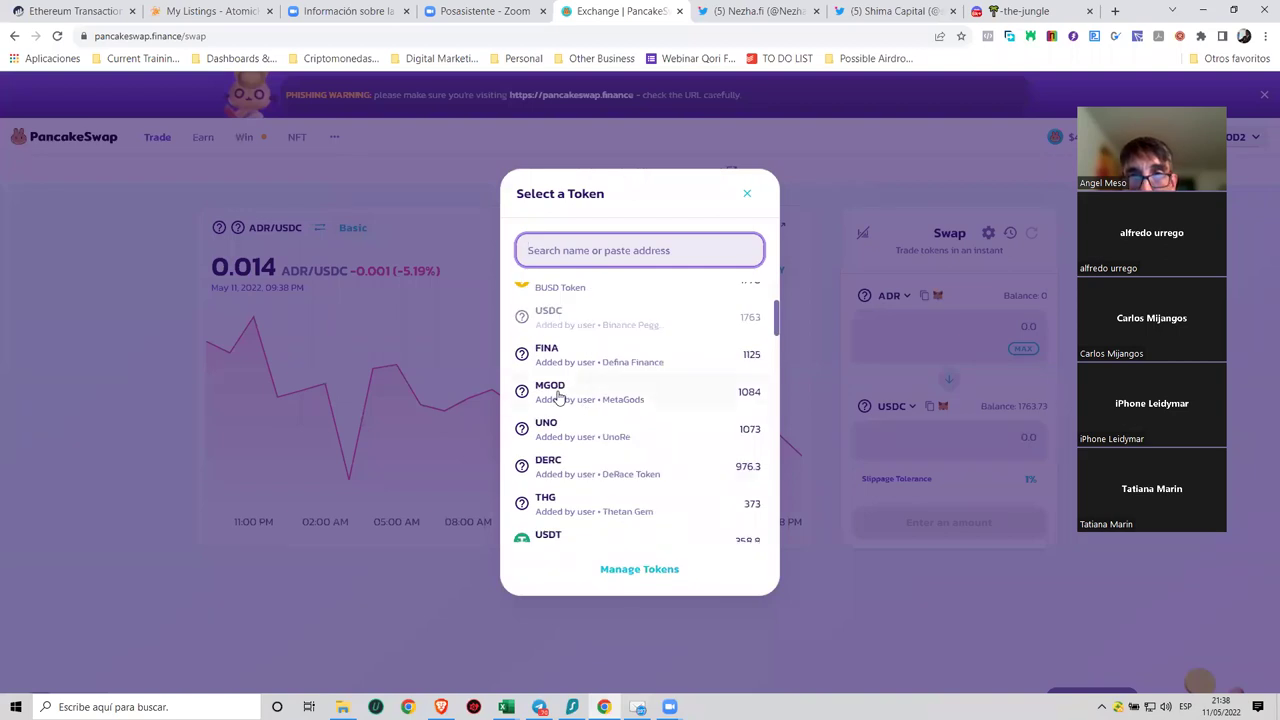
{"action": "left_click", "coordinate": [558, 393]}
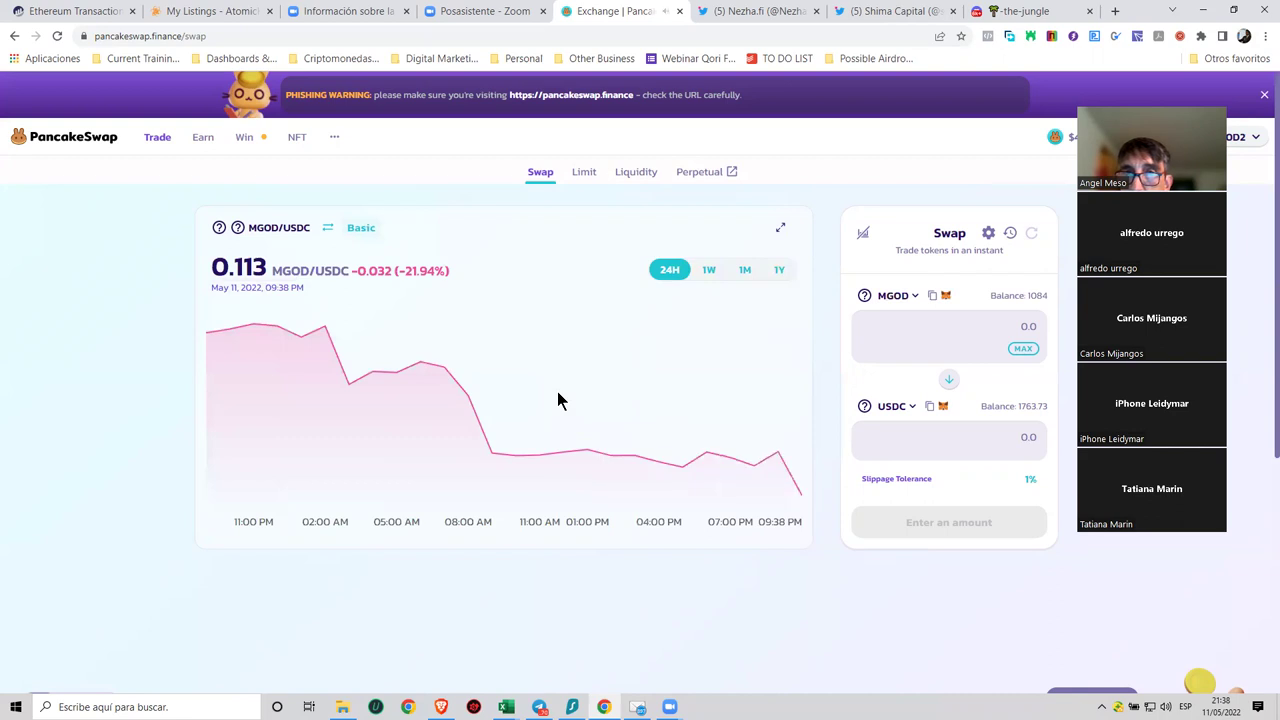
{"action": "left_click", "coordinate": [1020, 298]}
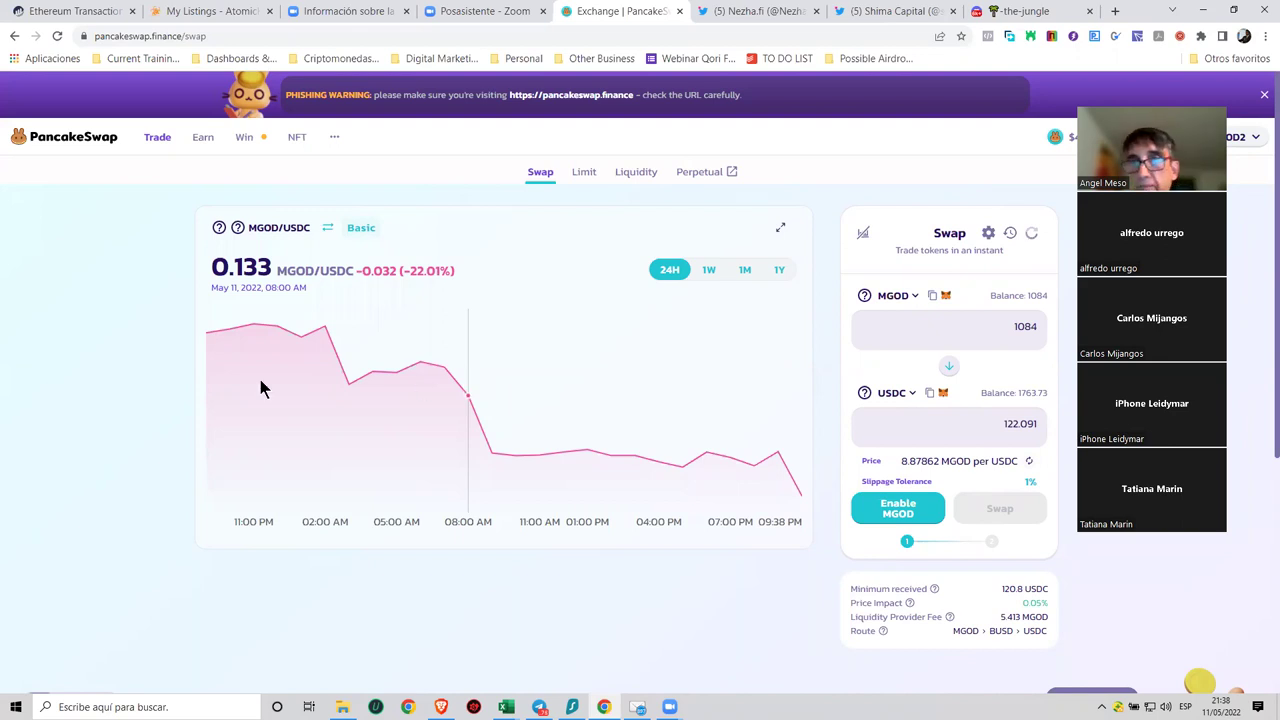
Look through the wallet's token balances in the token selection list, and close it without choosing another token.
{"action": "left_click", "coordinate": [898, 296]}
{"action": "scroll", "coordinate": [596, 414], "scroll_direction": "down", "scroll_amount": 2}
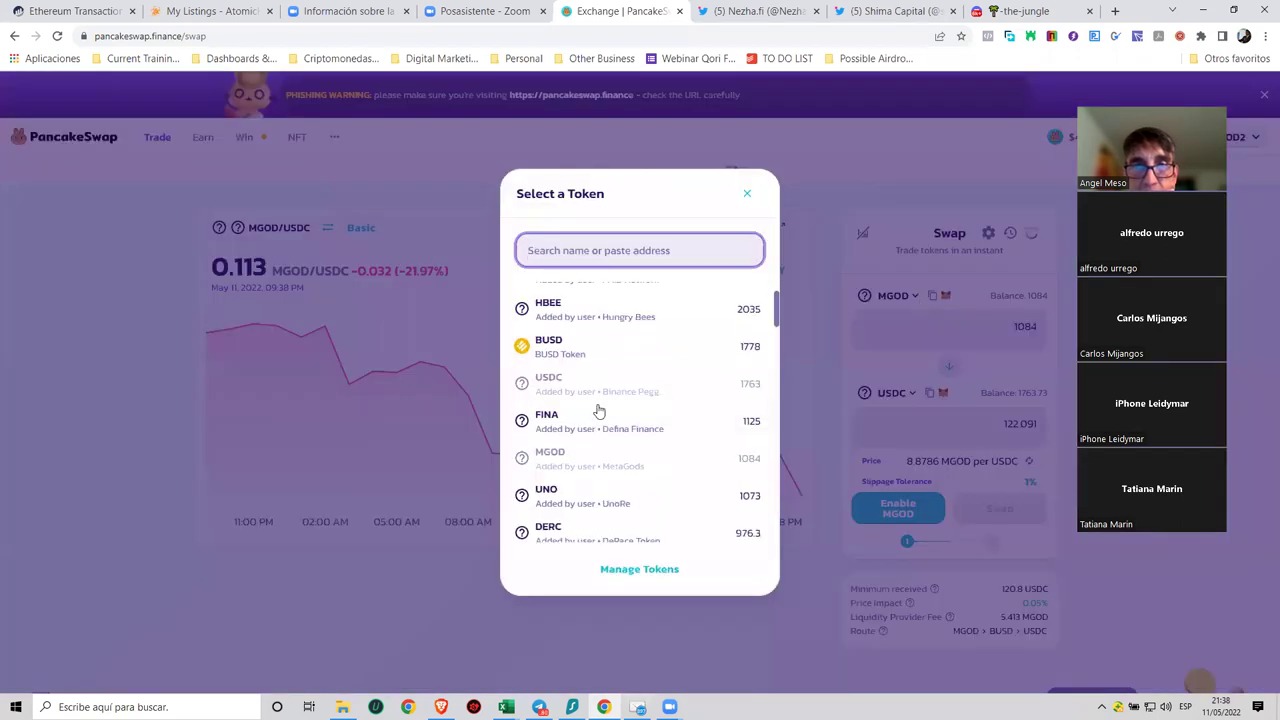
{"action": "scroll", "coordinate": [597, 410], "scroll_direction": "down", "scroll_amount": 1}
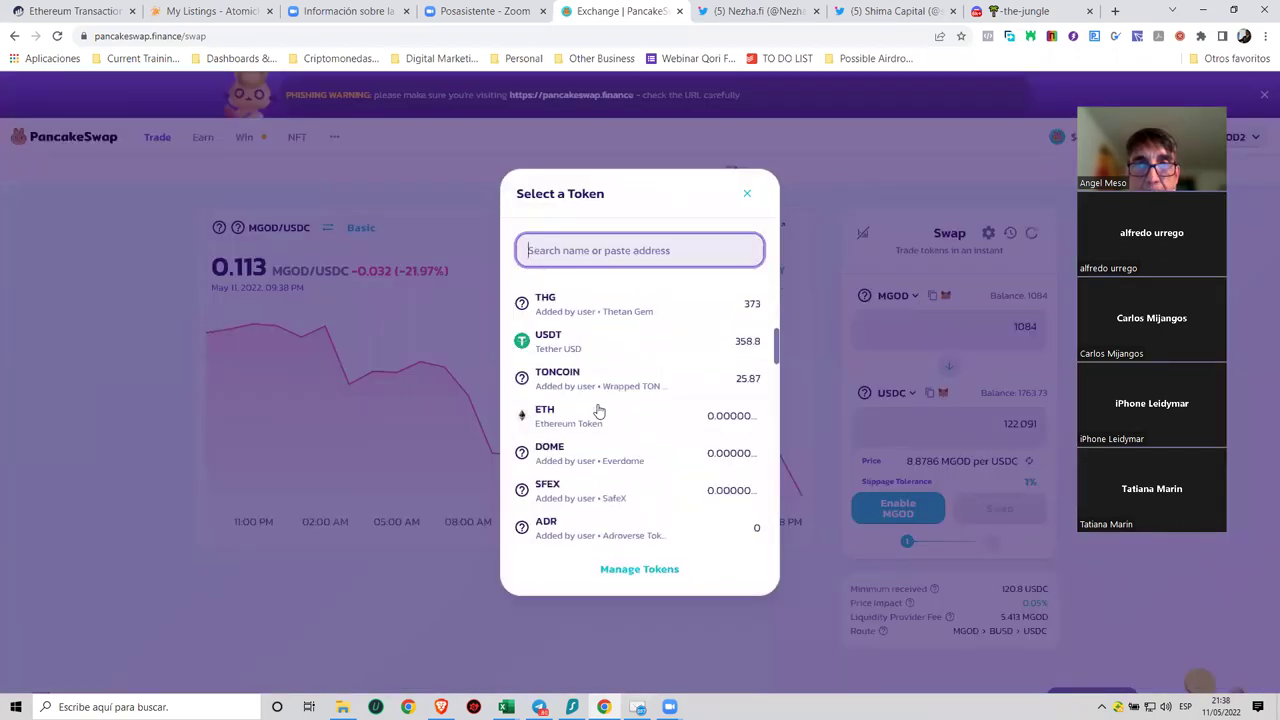
{"action": "scroll", "coordinate": [596, 410], "scroll_direction": "up", "scroll_amount": 3}
{"action": "left_click", "coordinate": [706, 205]}
{"action": "key", "text": "Escape"}
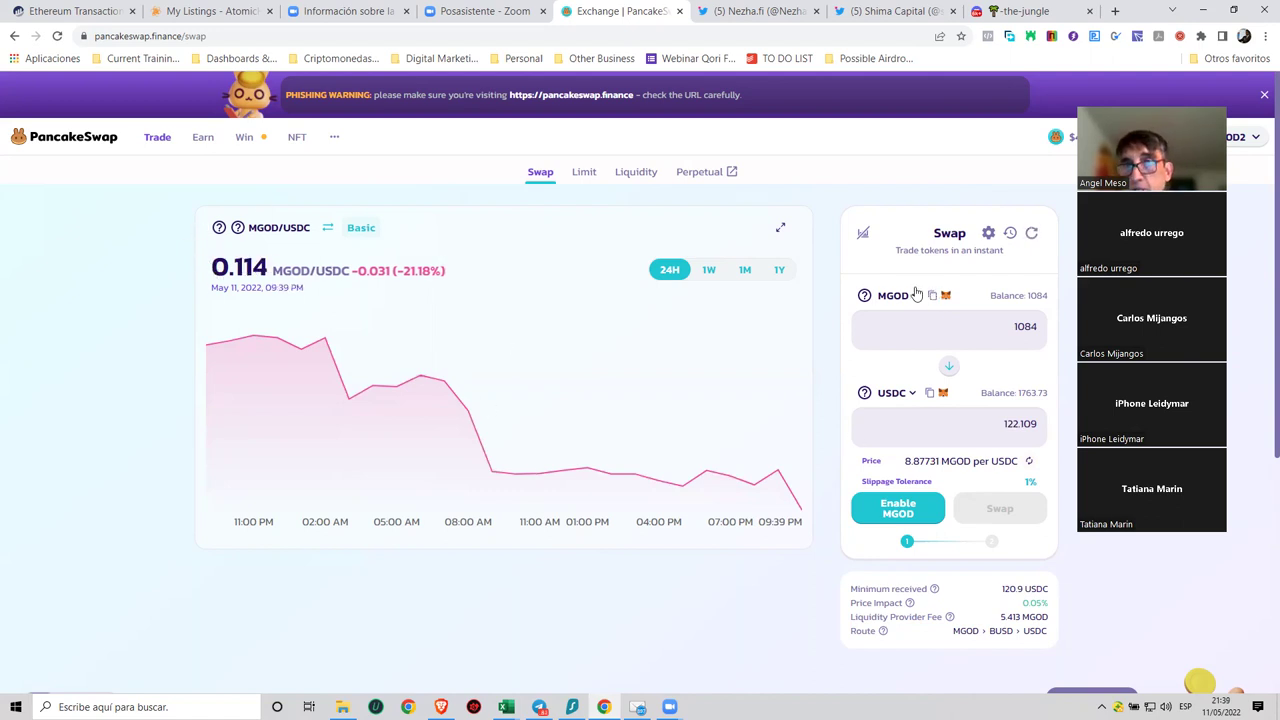
Reverse the swap to buy MGOD with USDC, set the USDC amount to 100, and check the BNB balance in the token list.
{"action": "left_click", "coordinate": [948, 366]}
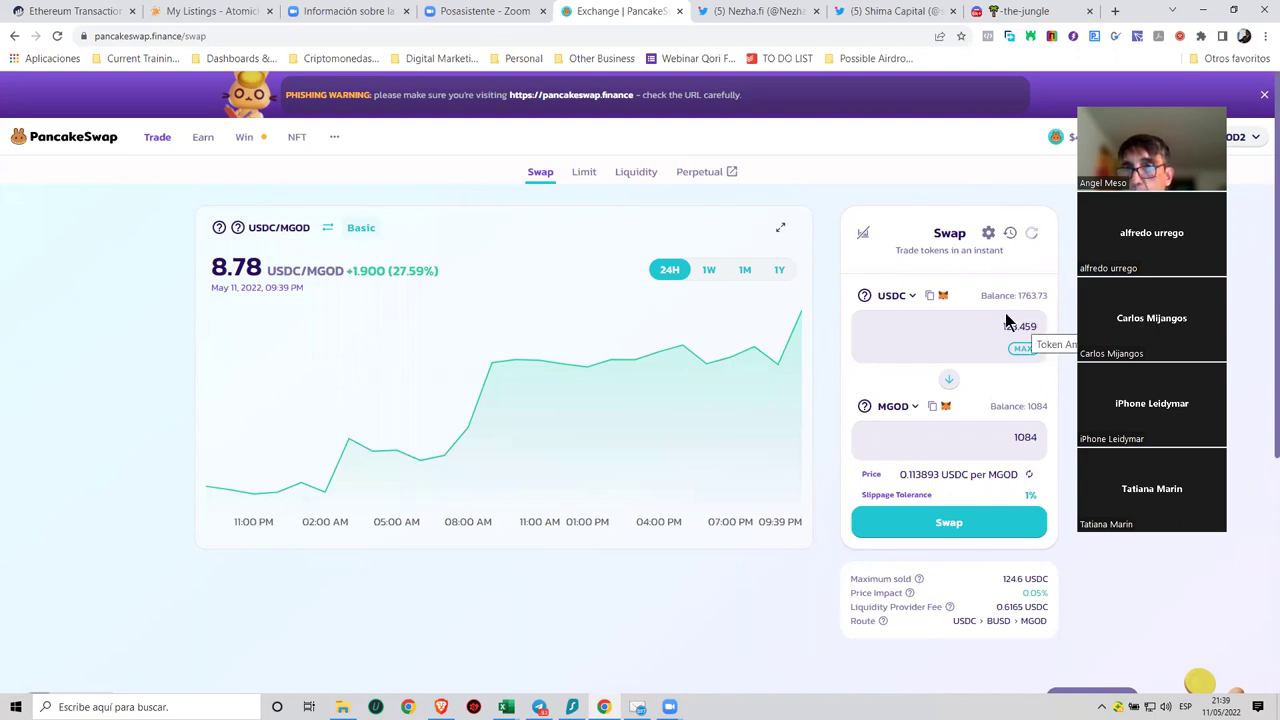
{"action": "left_click_drag", "start_coordinate": [1006, 326], "coordinate": [1068, 330]}
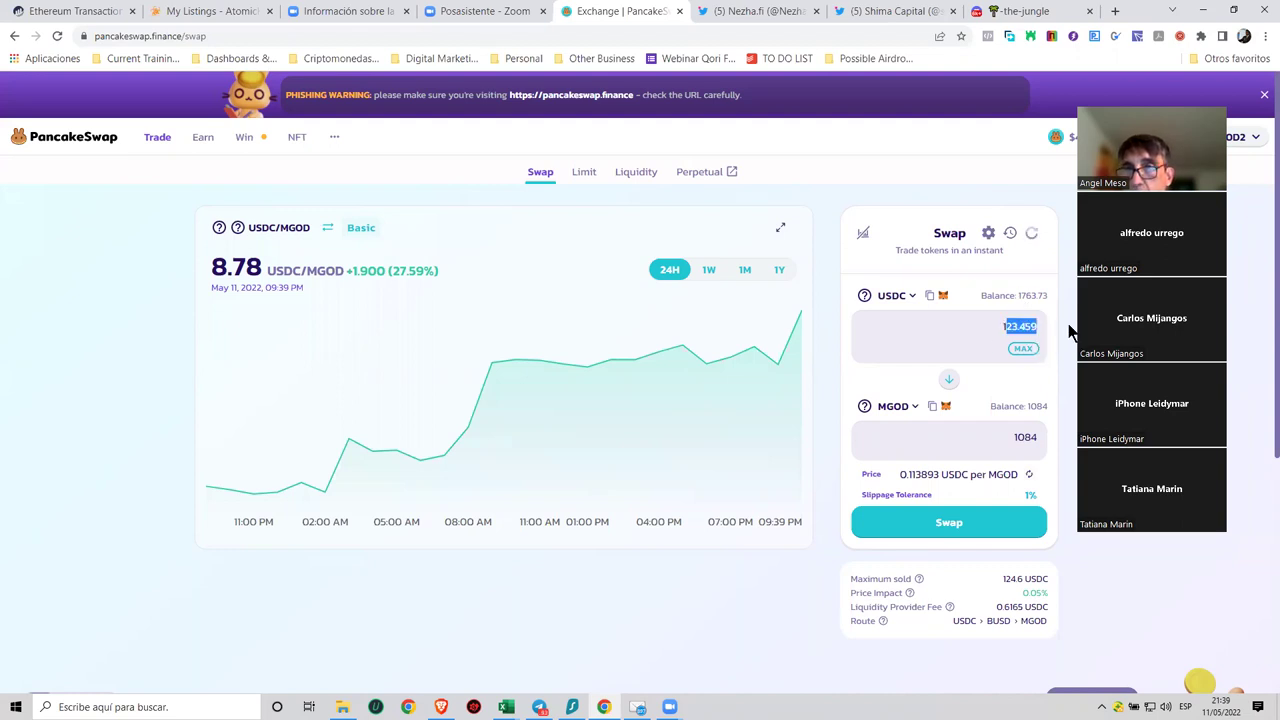
{"action": "type", "text": "00"}
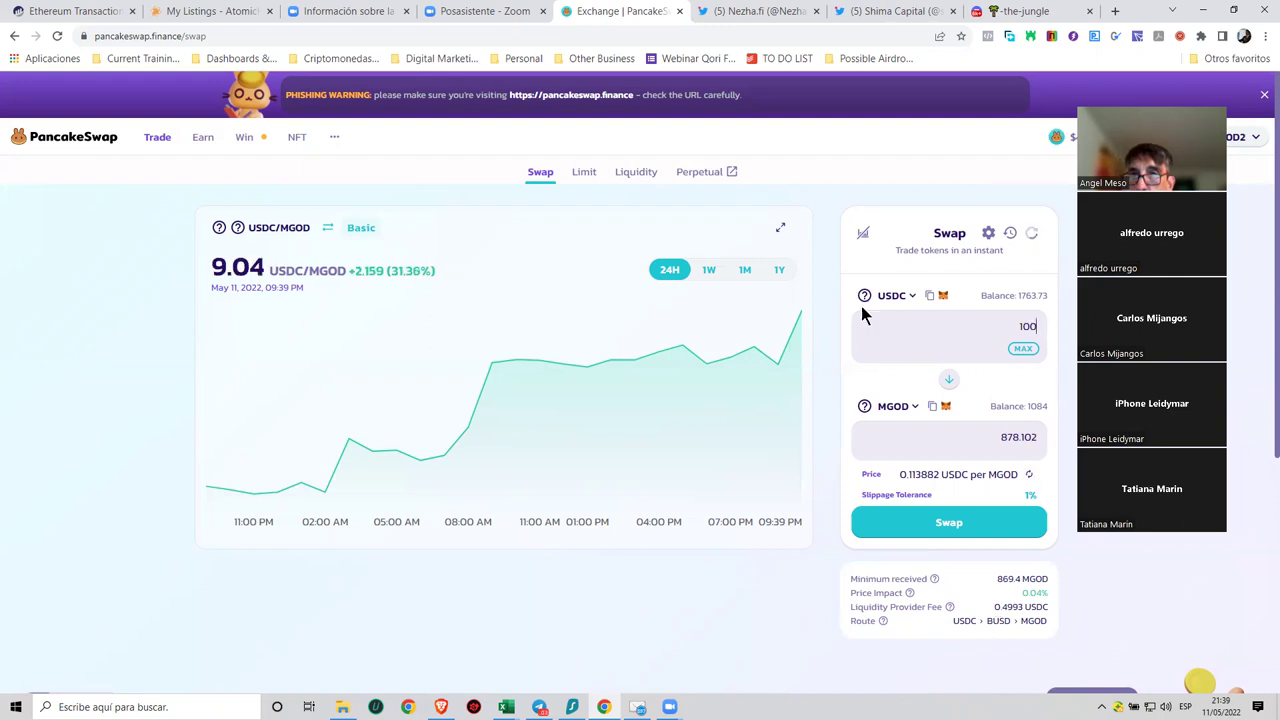
{"action": "left_click", "coordinate": [913, 298]}
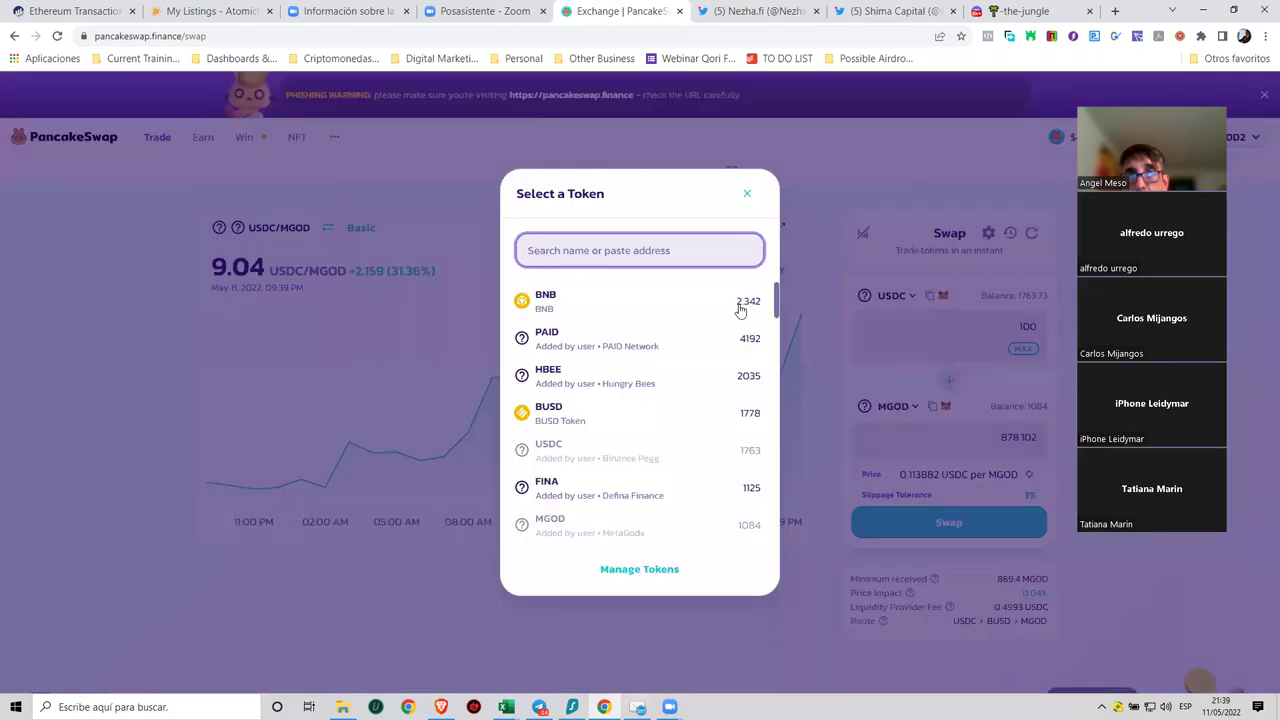
{"action": "left_click", "coordinate": [865, 393]}
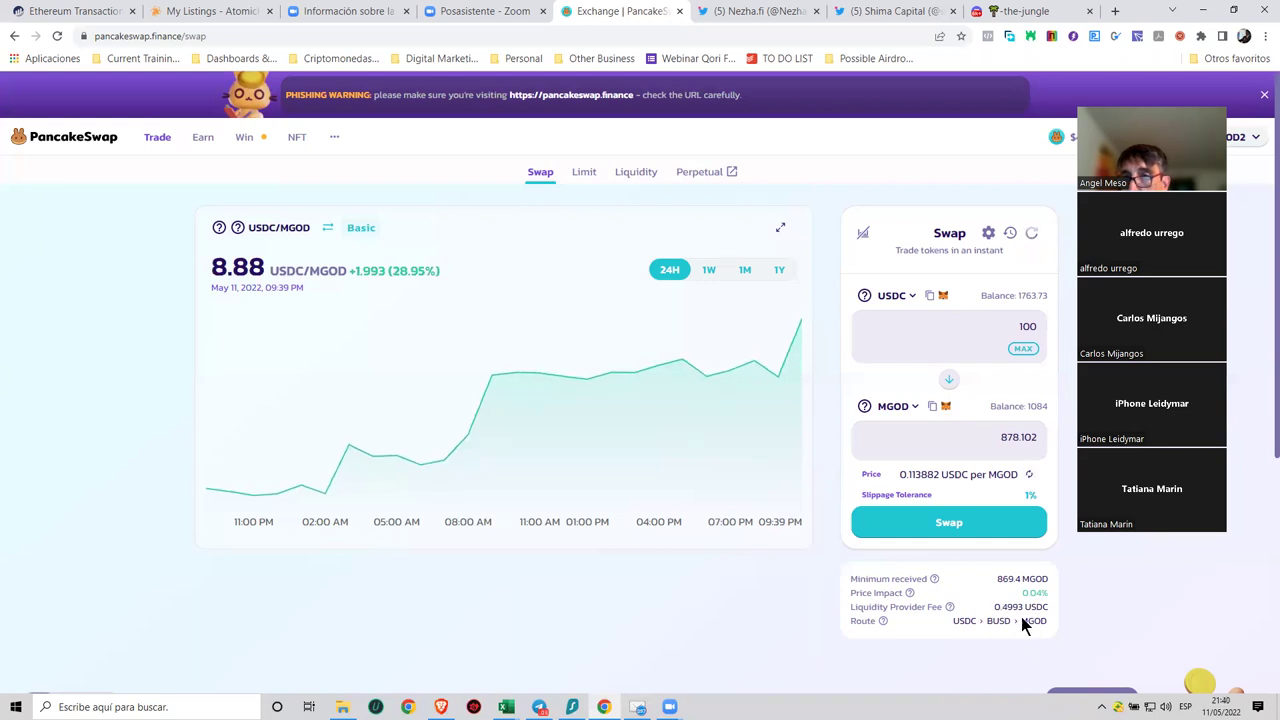
Switch the token being paid for MGOD to BUSD, and return to SafeLaunch's Token Distributor page.
{"action": "left_click", "coordinate": [910, 296]}
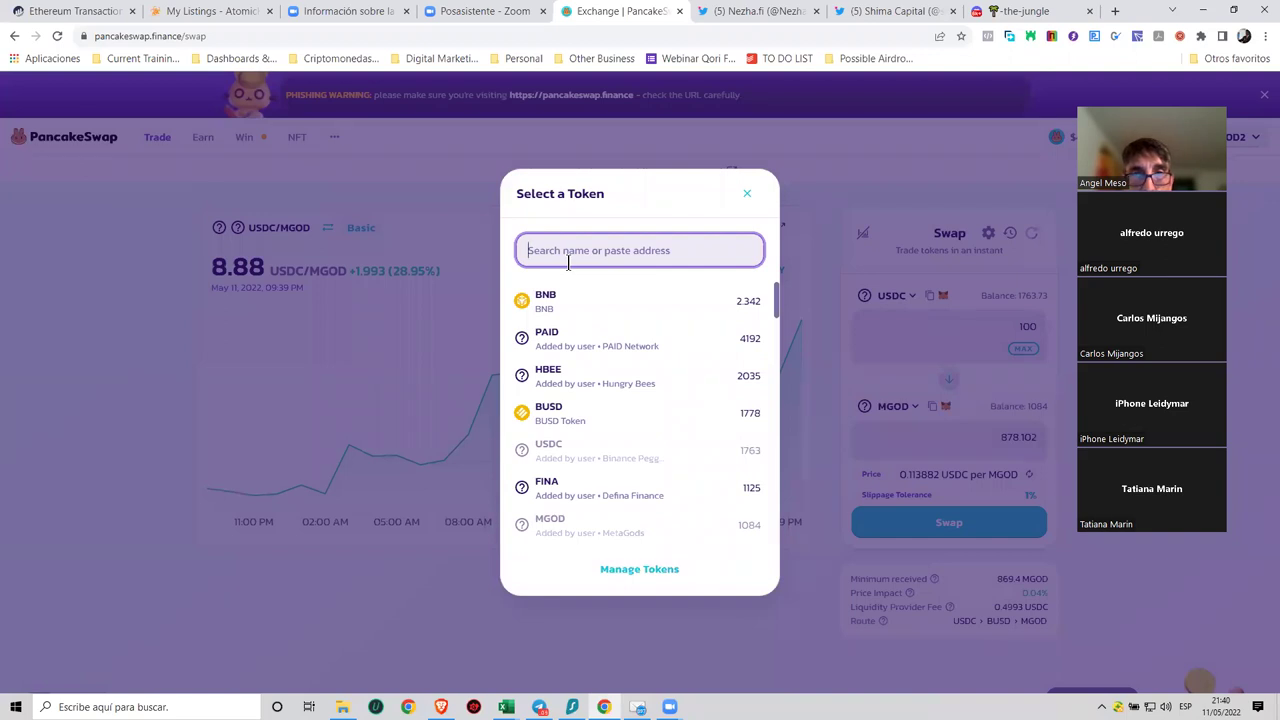
{"action": "left_click", "coordinate": [553, 413]}
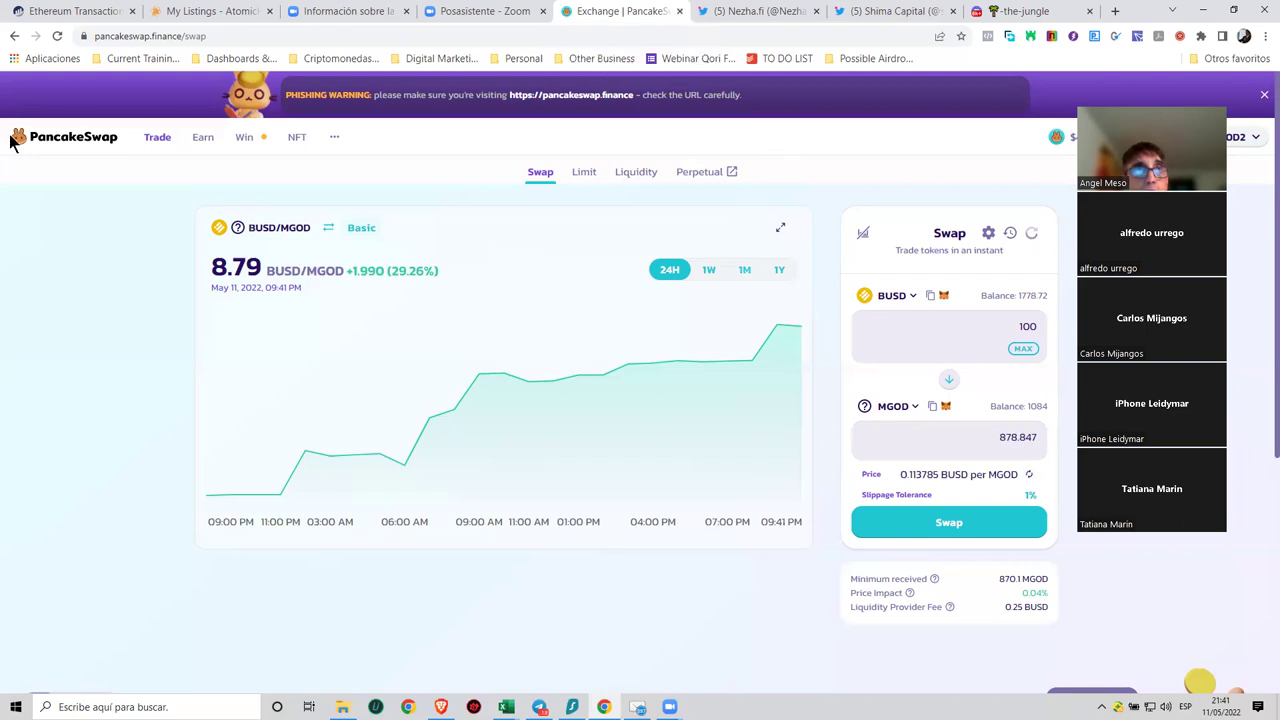
{"action": "left_click", "coordinate": [14, 38]}
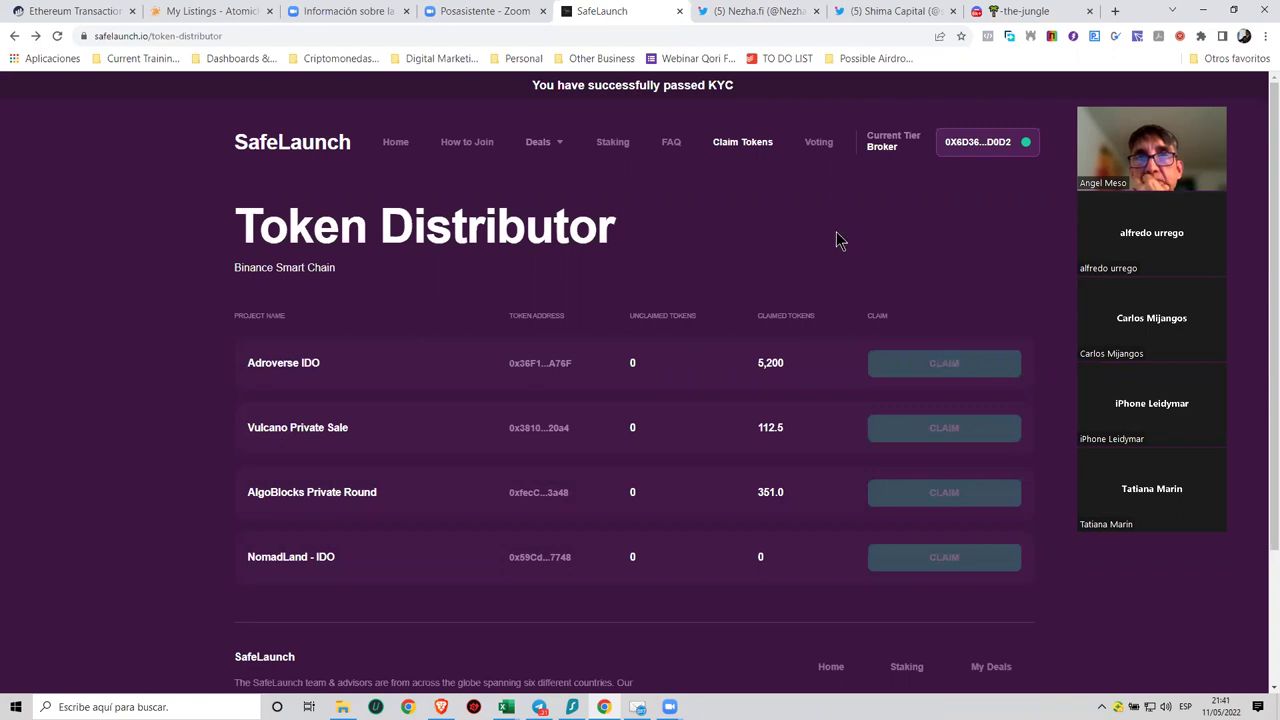
Go to trustpad.io/?g=upcoming&p=0 and look through the upcoming IDOs.
{"action": "left_click", "coordinate": [516, 35]}
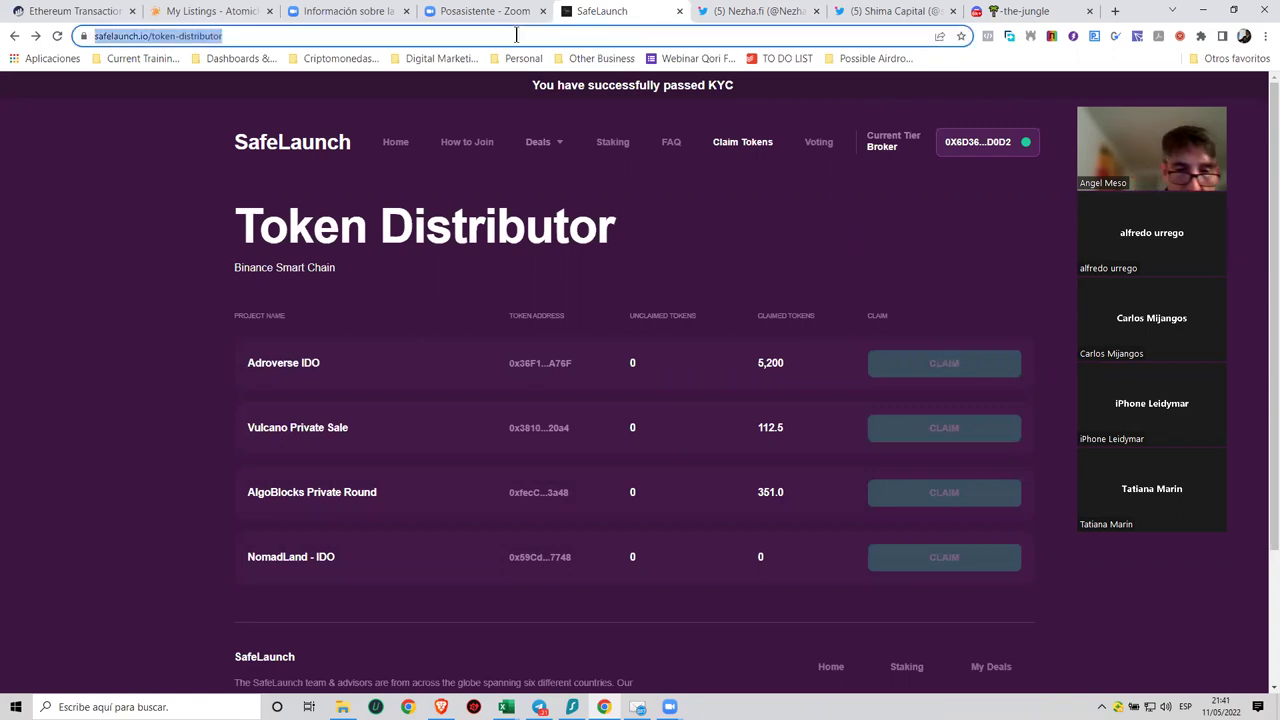
{"action": "type", "text": "tr"}
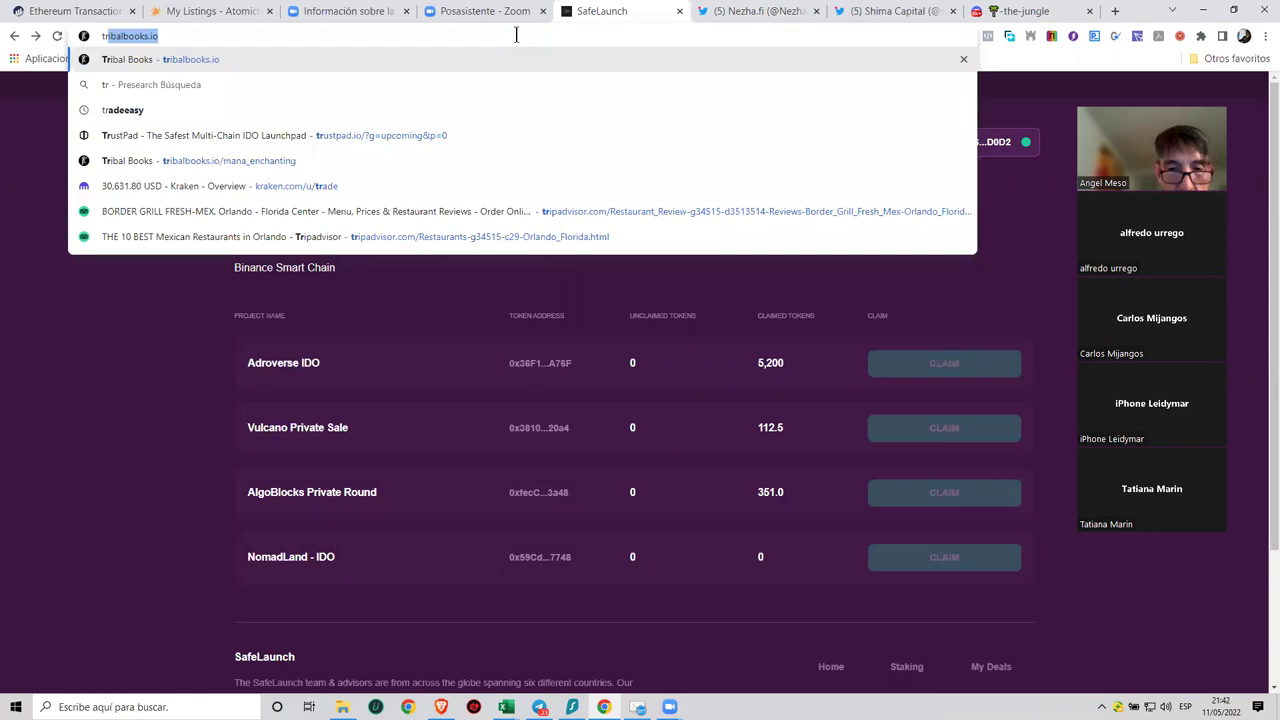
{"action": "type", "text": "u"}
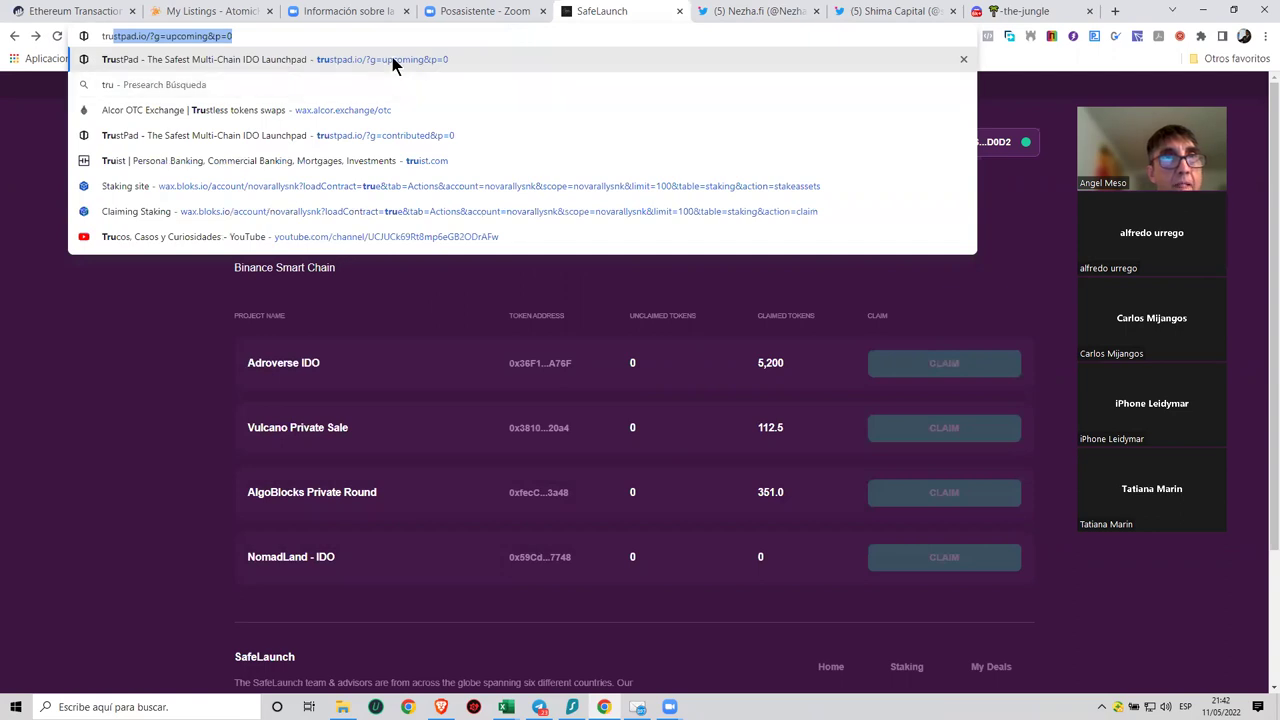
{"action": "left_click", "coordinate": [394, 60]}
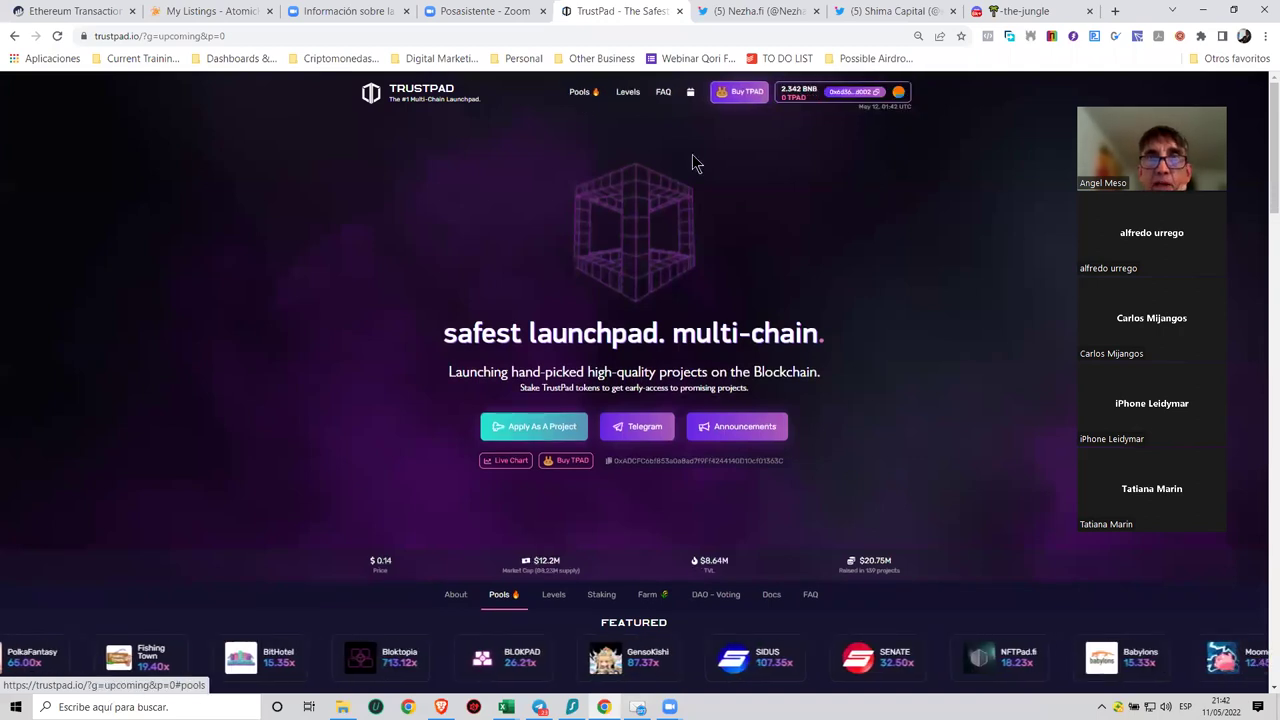
{"action": "scroll", "coordinate": [834, 286], "scroll_direction": "down", "scroll_amount": 2}
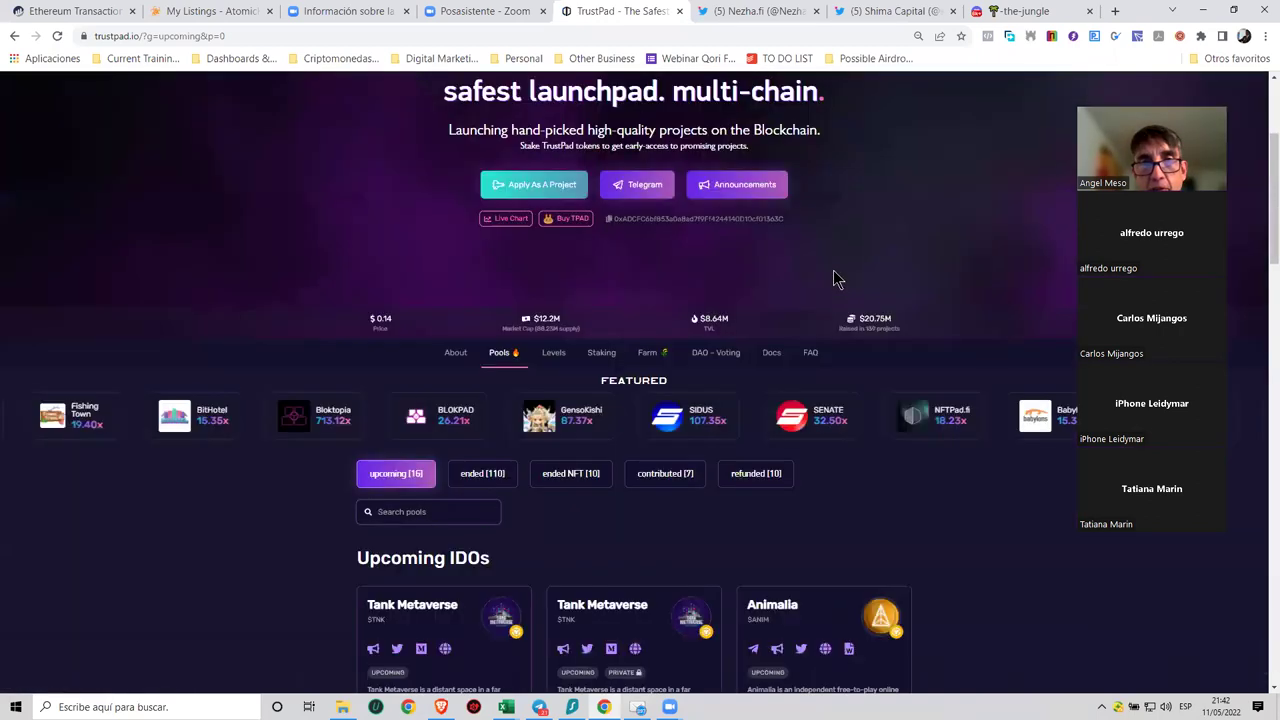
{"action": "scroll", "coordinate": [836, 280], "scroll_direction": "down", "scroll_amount": 4}
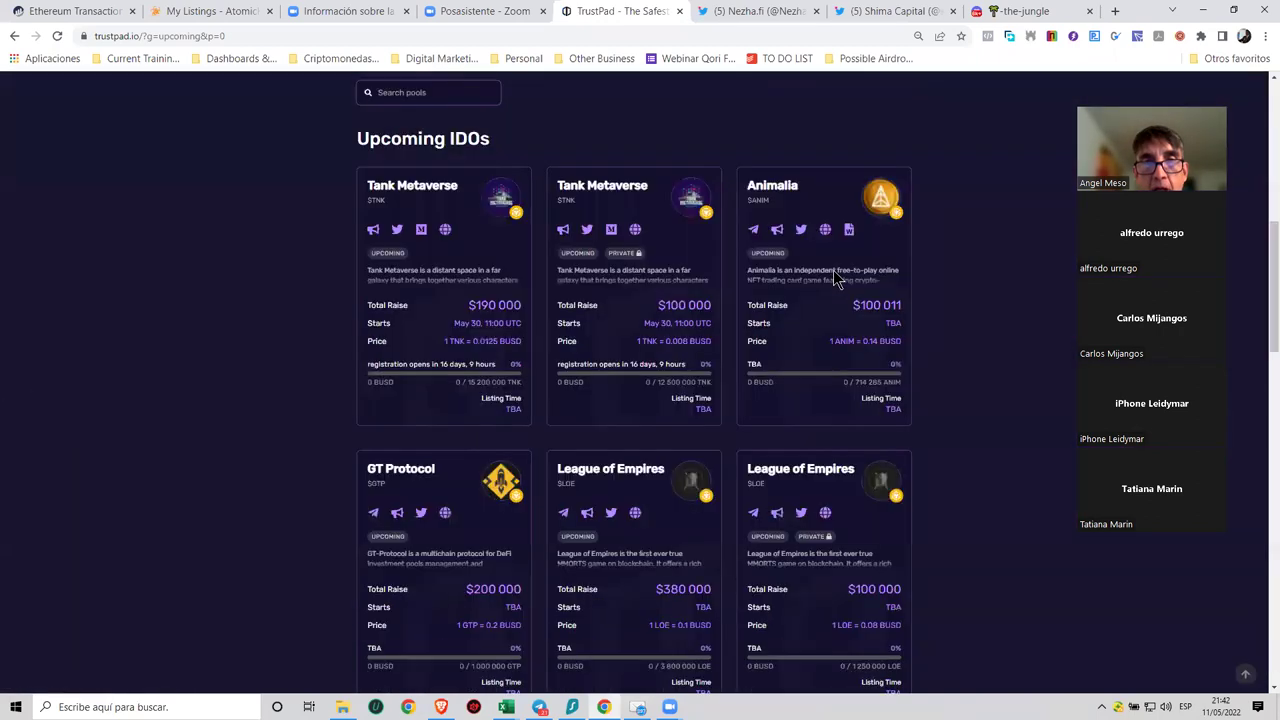
Open the Tank Metaverse pool with the $190 000 raise and review its registration dates, swap rate, price, token supply and vesting.
{"action": "left_click", "coordinate": [409, 283]}
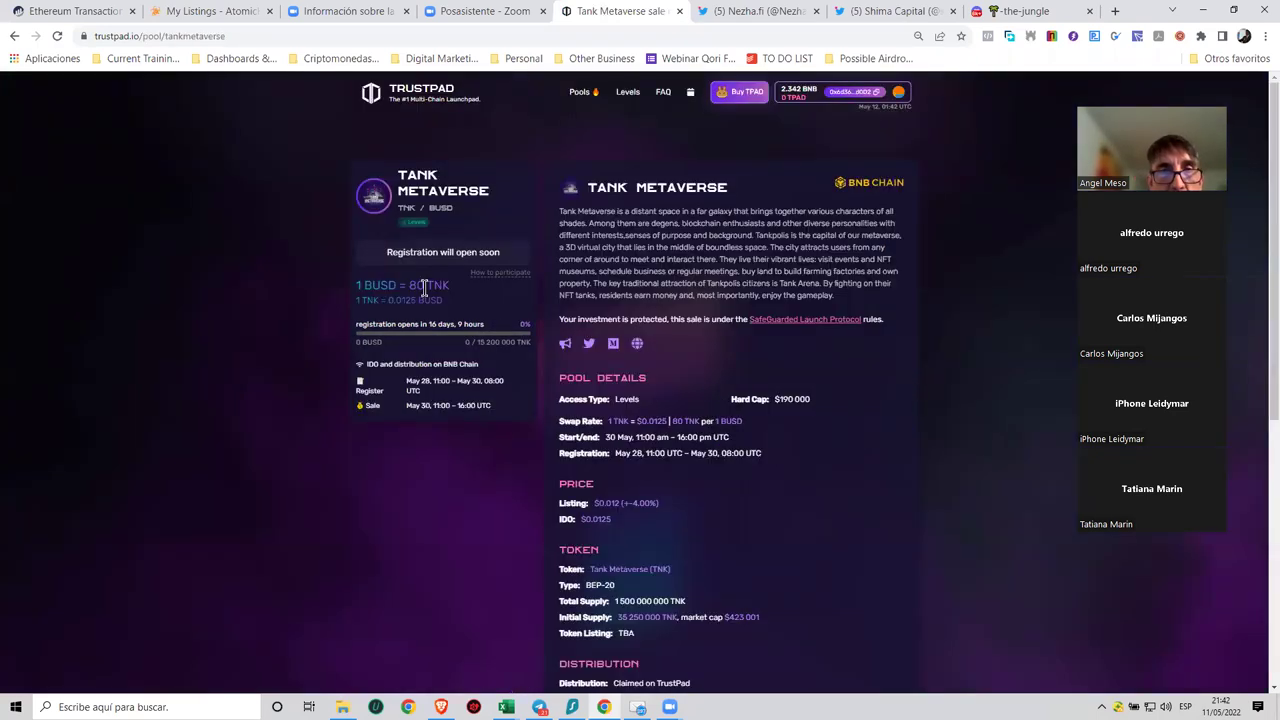
{"action": "scroll", "coordinate": [424, 287], "scroll_direction": "down", "scroll_amount": 2}
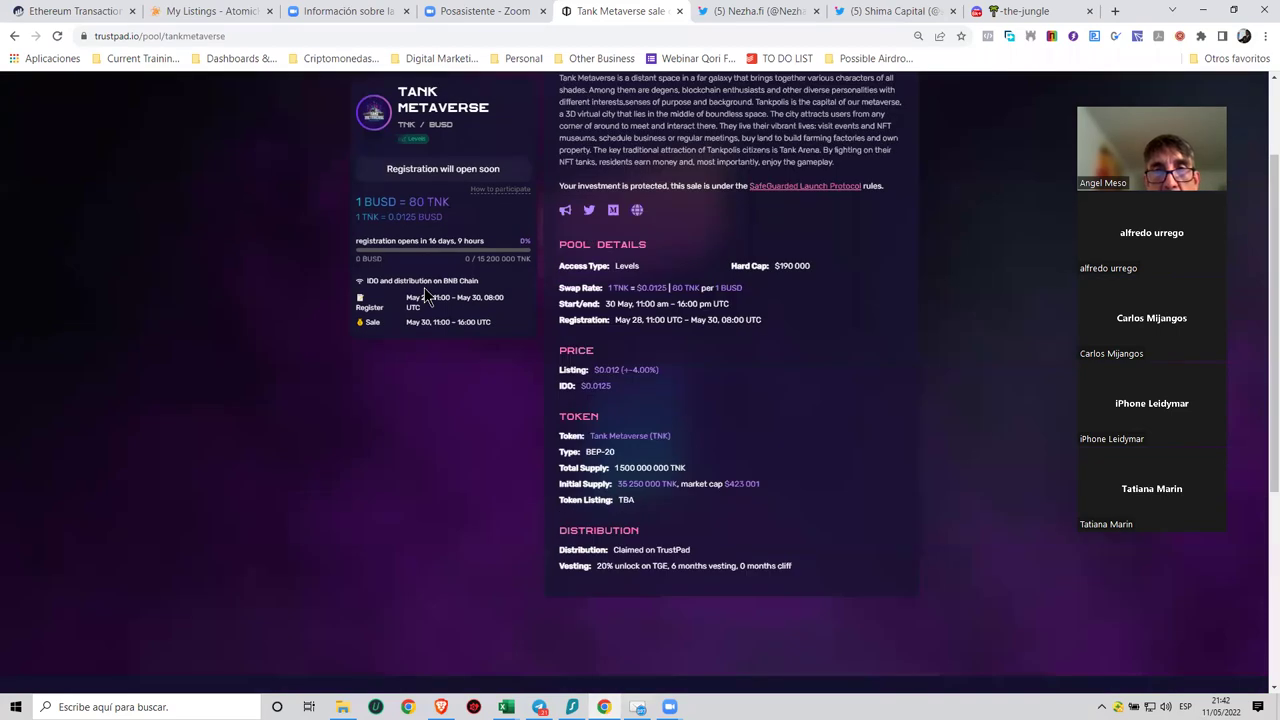
{"action": "scroll", "coordinate": [424, 287], "scroll_direction": "up", "scroll_amount": 1}
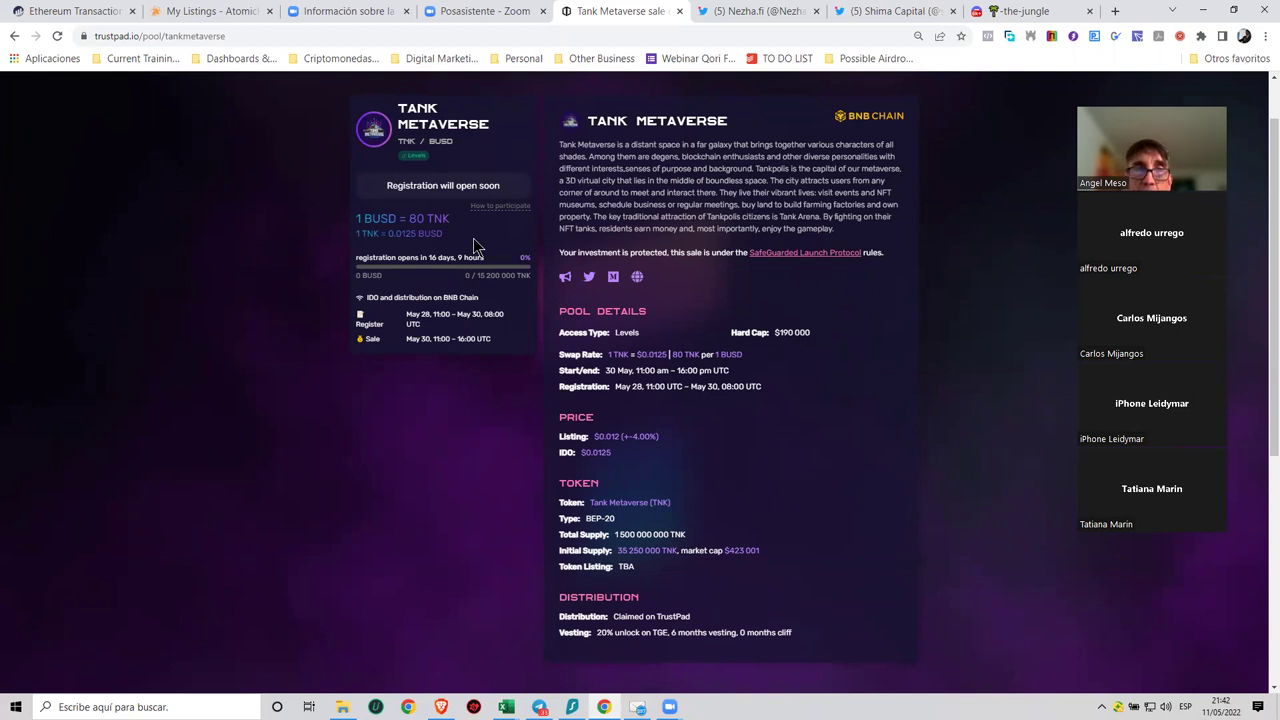
{"action": "scroll", "coordinate": [480, 250], "scroll_direction": "up", "scroll_amount": 1}
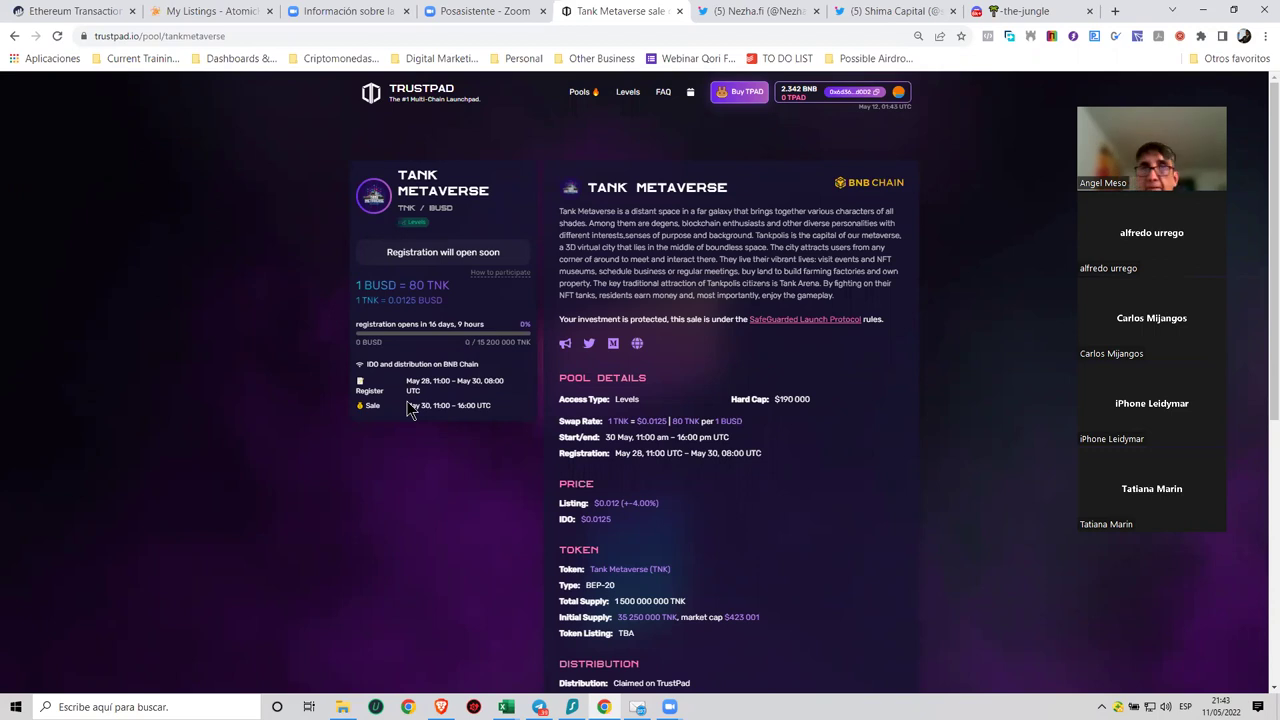
{"action": "scroll", "coordinate": [403, 402], "scroll_direction": "down", "scroll_amount": 2}
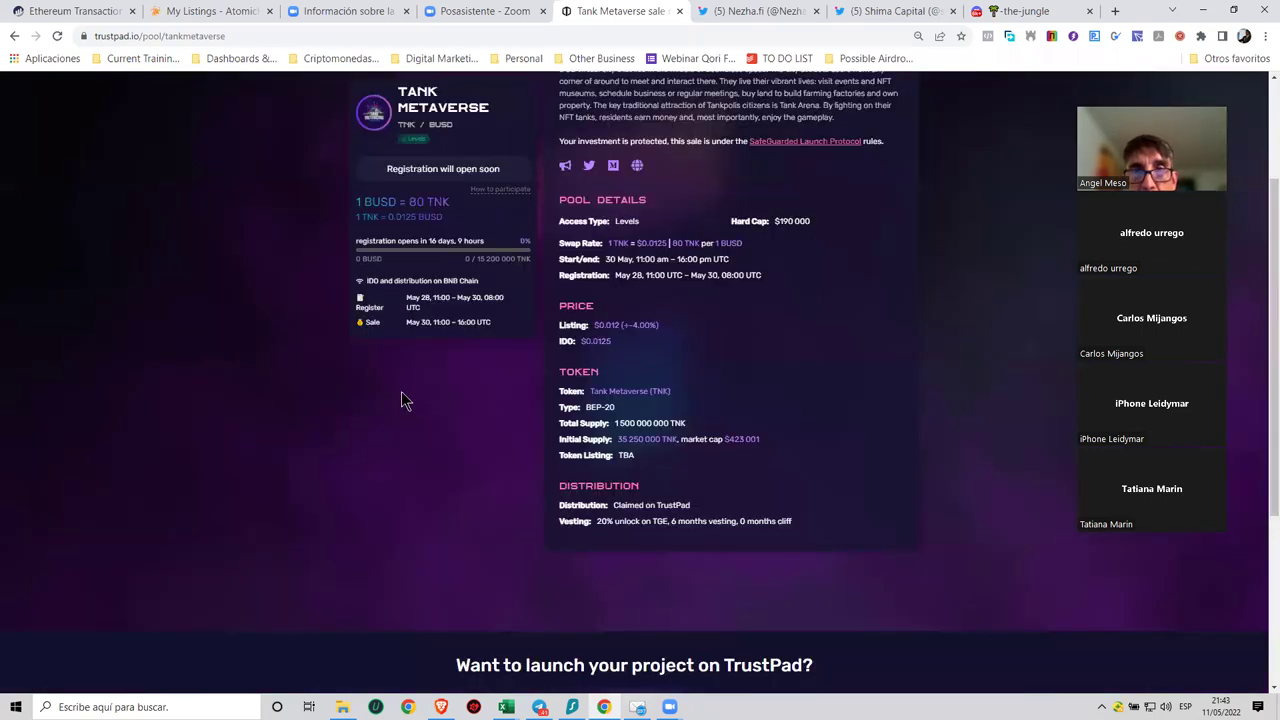
{"action": "scroll", "coordinate": [403, 400], "scroll_direction": "down", "scroll_amount": 2}
{"action": "scroll", "coordinate": [401, 400], "scroll_direction": "up", "scroll_amount": 4}
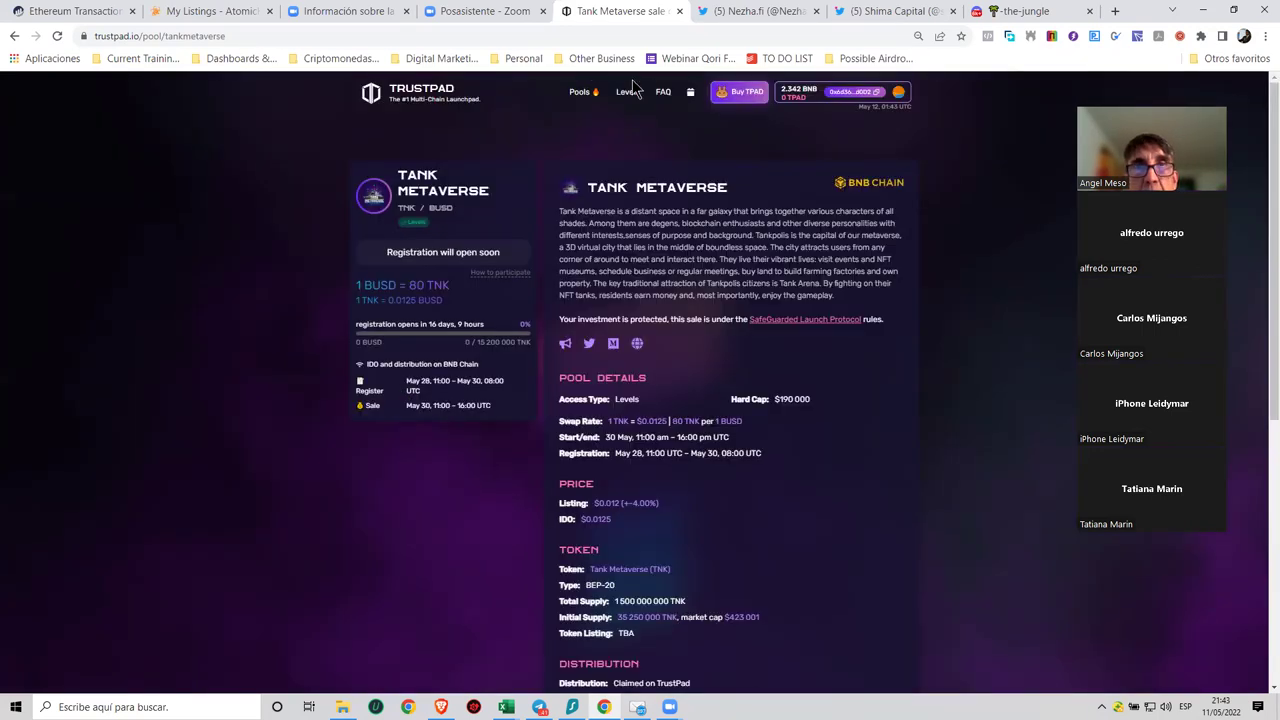
Return to TrustPad's pools and display the contributed ones.
{"action": "left_click", "coordinate": [583, 93]}
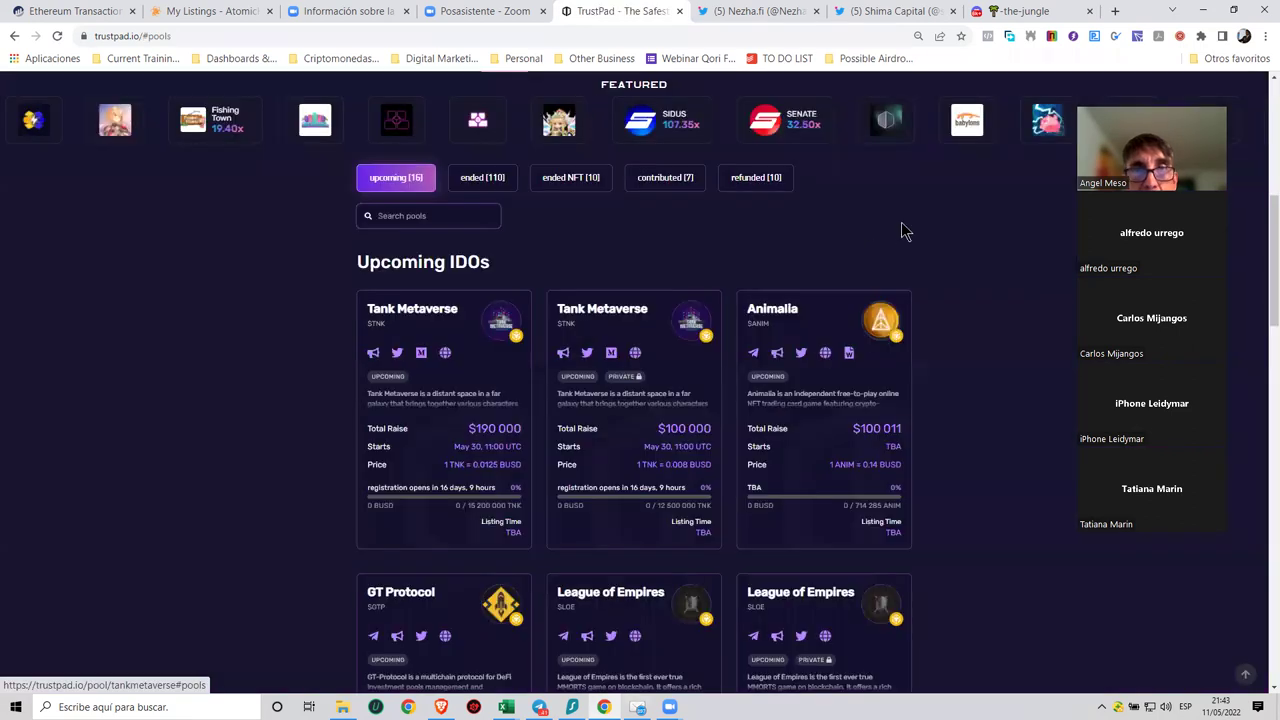
{"action": "left_click", "coordinate": [651, 177]}
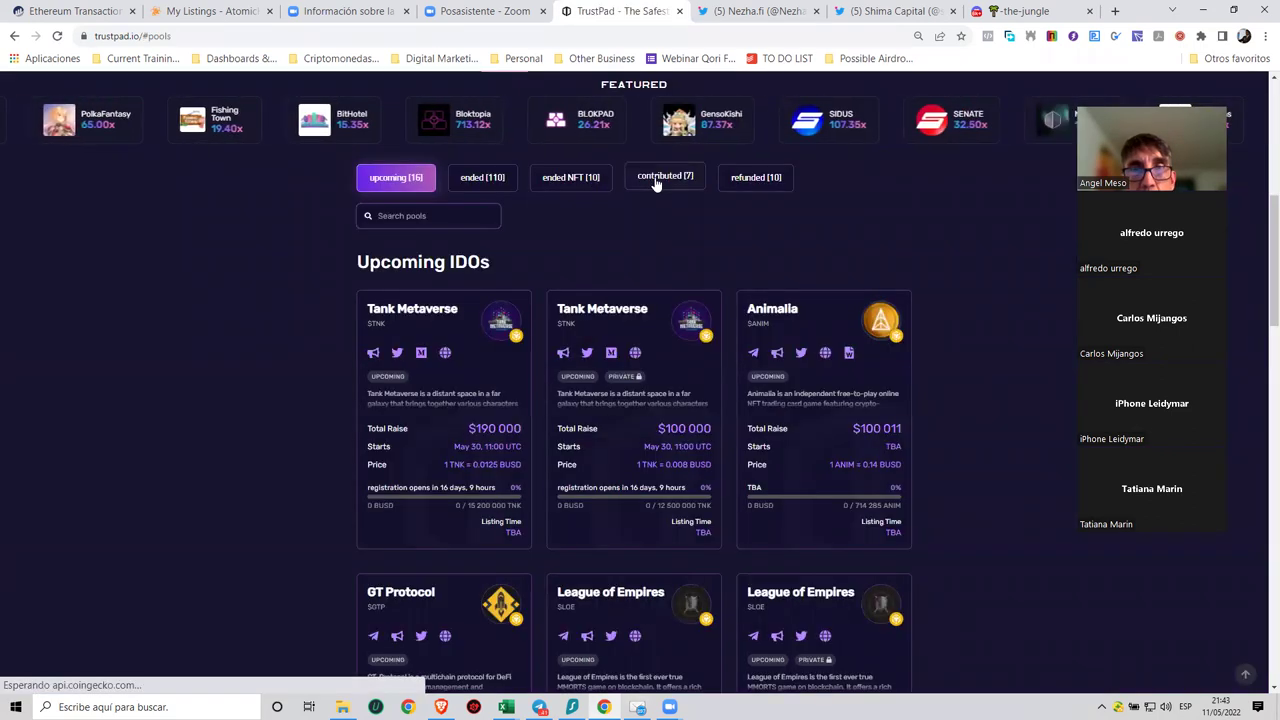
{"action": "scroll", "coordinate": [943, 338], "scroll_direction": "down", "scroll_amount": 3}
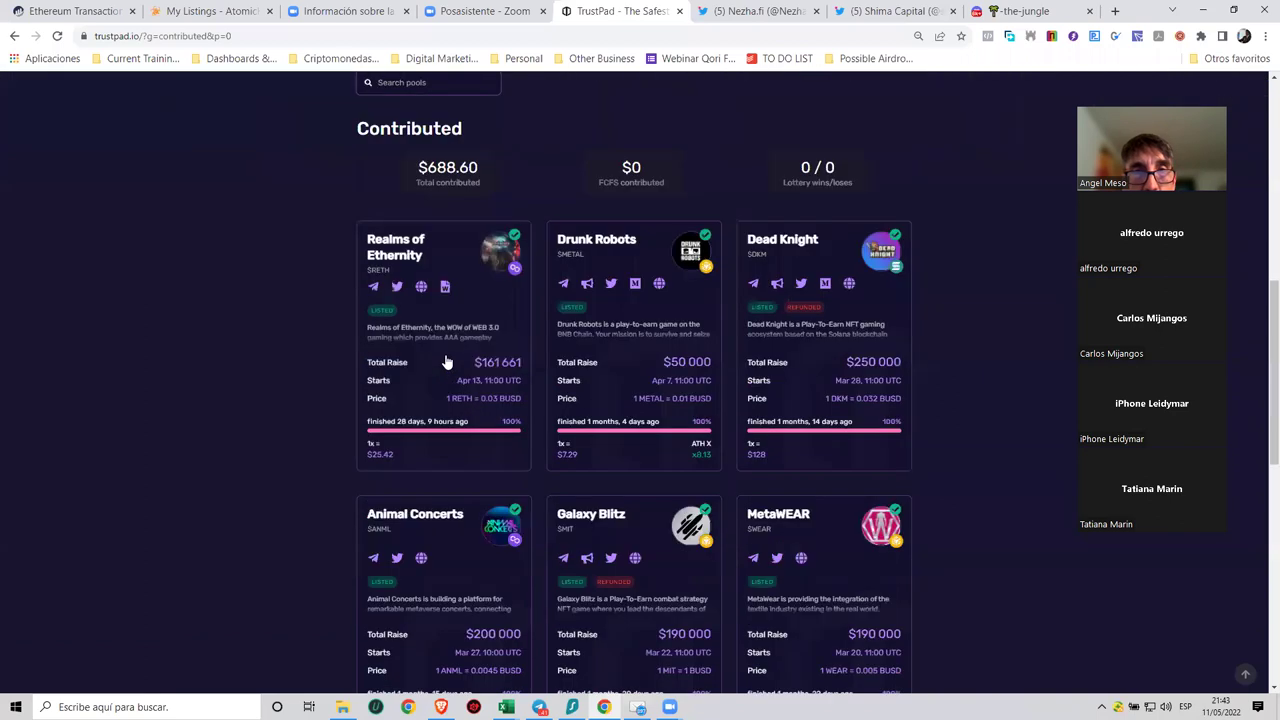
Open the Realms of Ethernity pool and review the contribution, allocation, distribution network and vesting terms.
{"action": "left_click", "coordinate": [447, 364]}
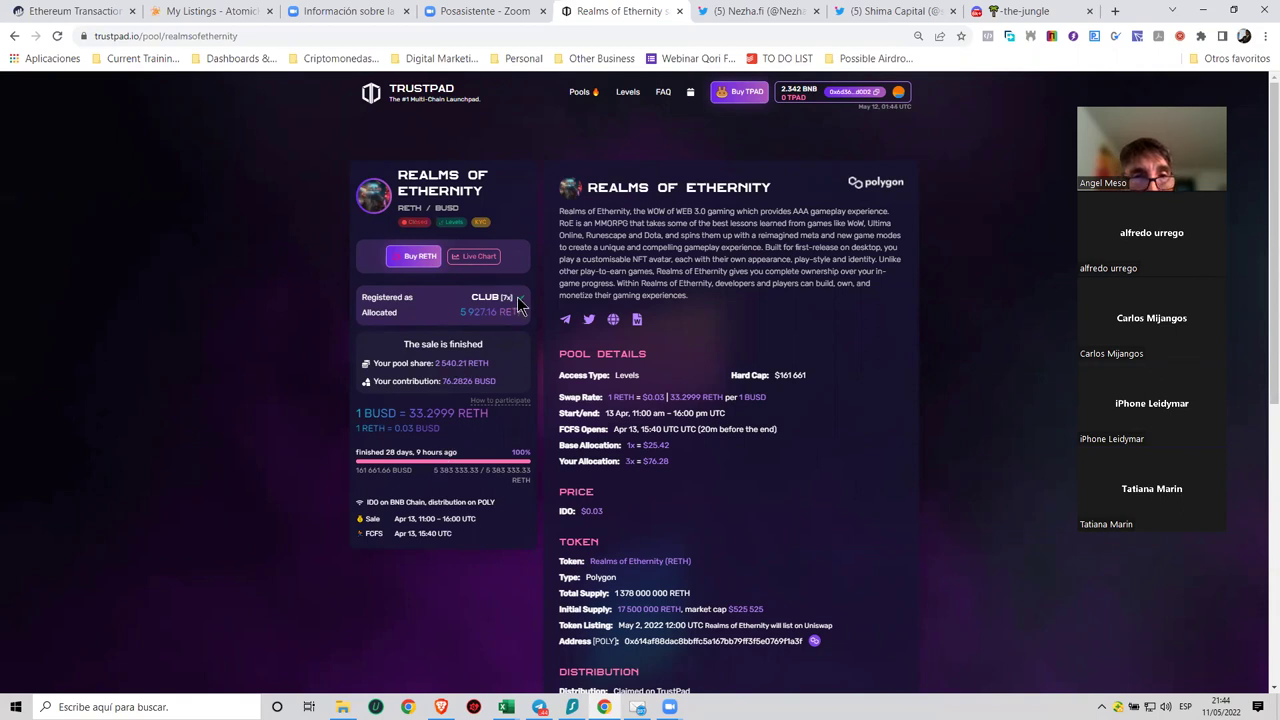
{"action": "scroll", "coordinate": [697, 326], "scroll_direction": "down", "scroll_amount": 2}
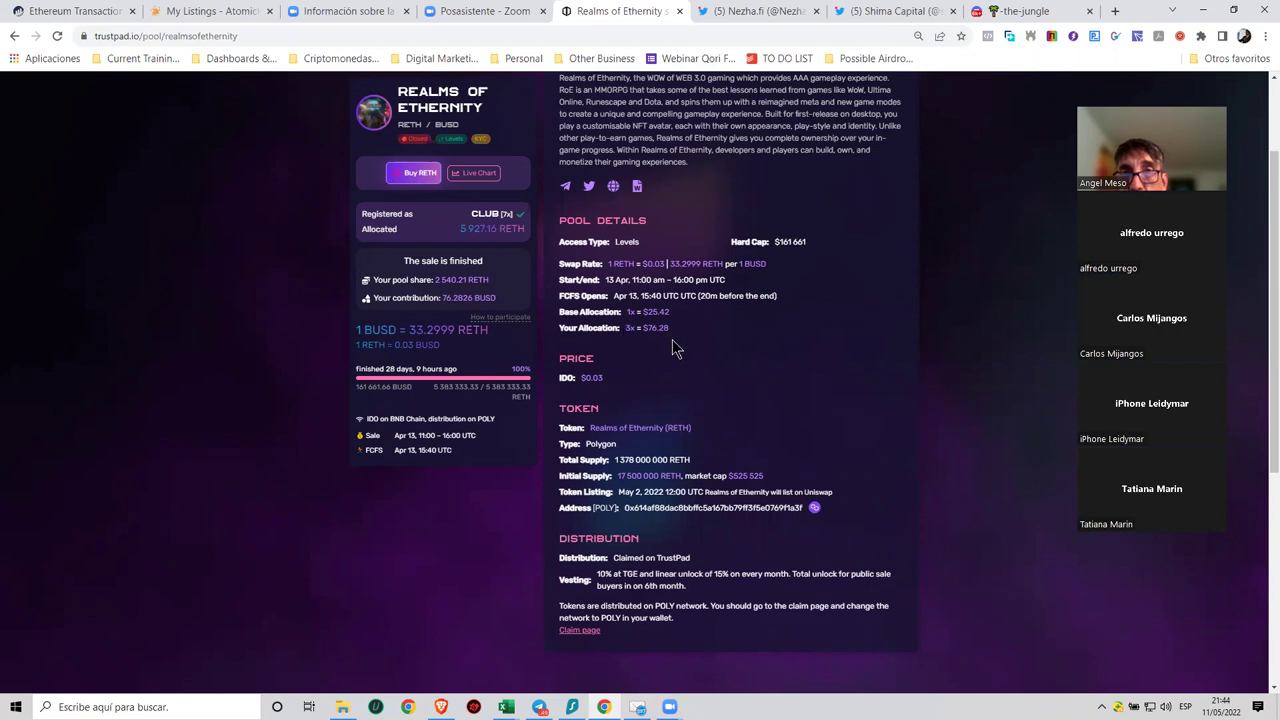
{"action": "scroll", "coordinate": [670, 400], "scroll_direction": "up", "scroll_amount": 1}
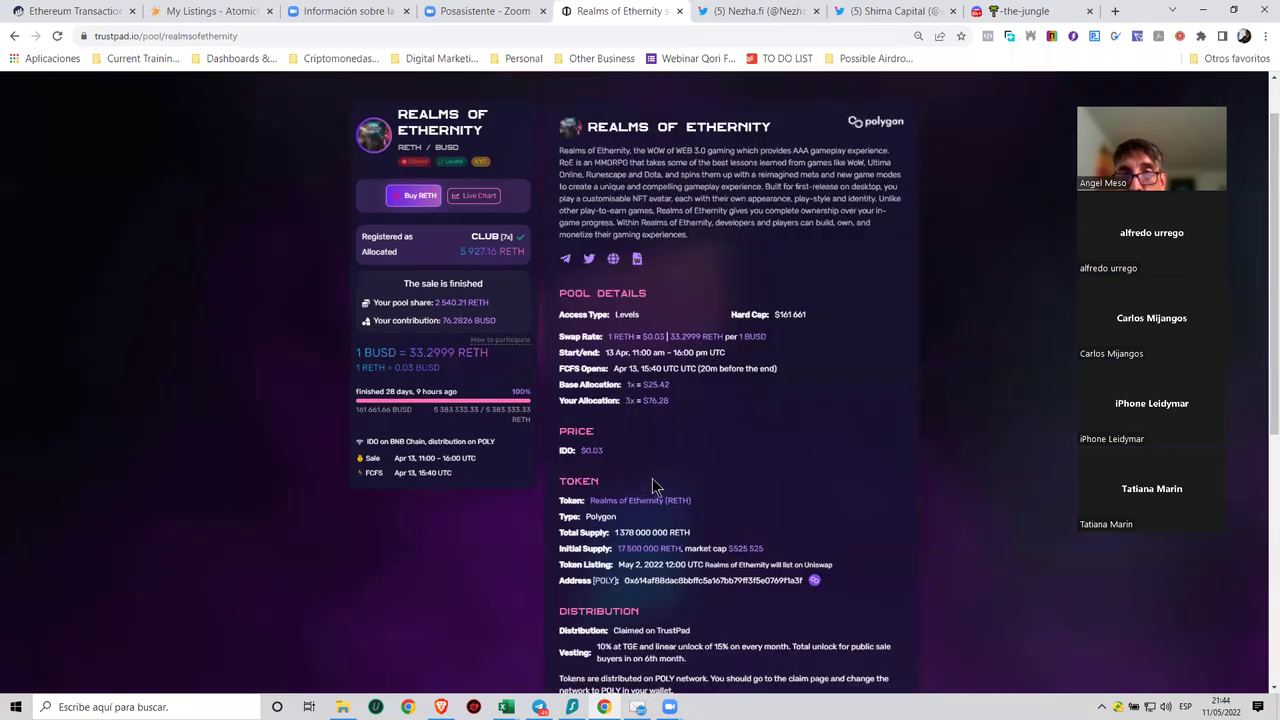
{"action": "scroll", "coordinate": [648, 480], "scroll_direction": "up", "scroll_amount": 1}
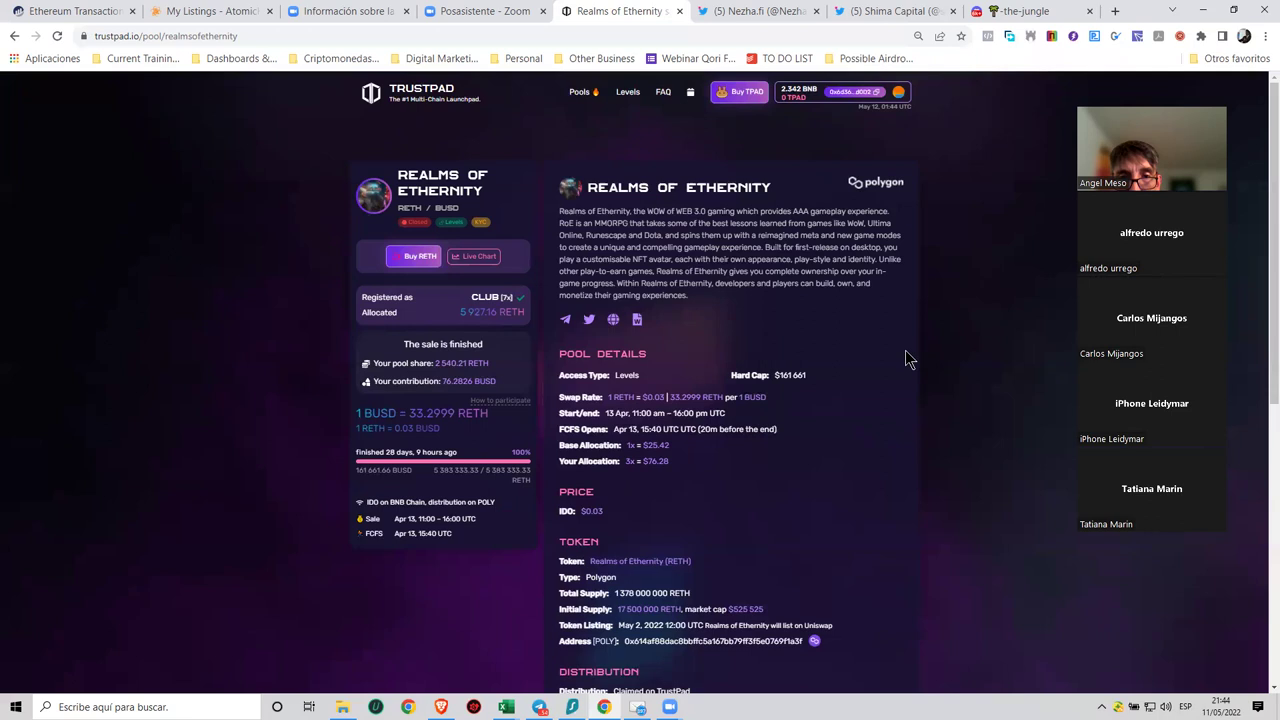
{"action": "scroll", "coordinate": [905, 358], "scroll_direction": "down", "scroll_amount": 1}
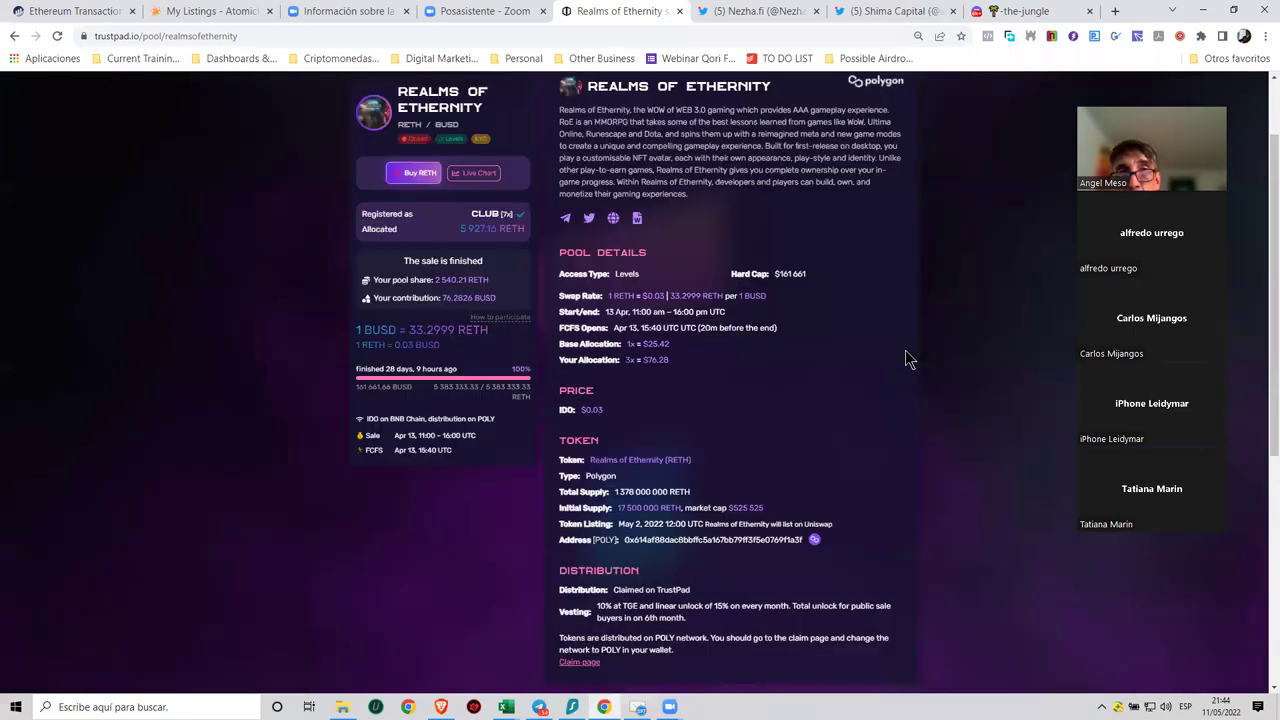
{"action": "scroll", "coordinate": [907, 358], "scroll_direction": "up", "scroll_amount": 1}
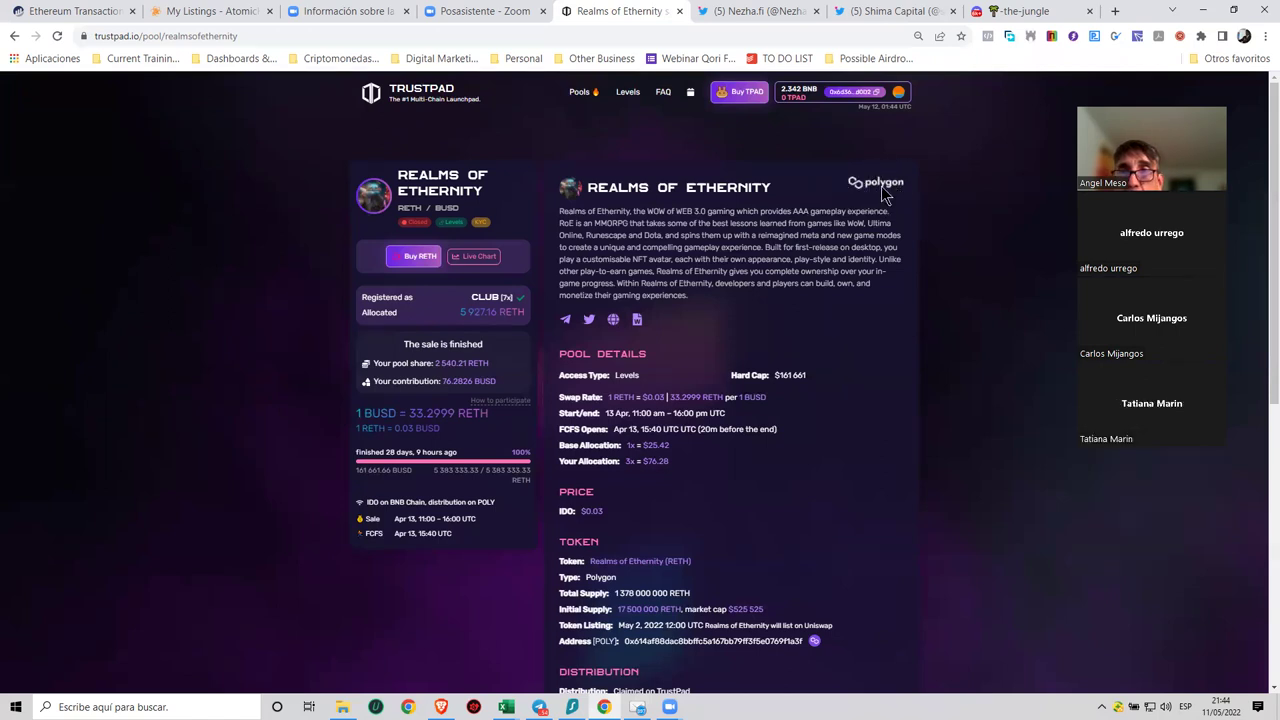
{"action": "scroll", "coordinate": [951, 229], "scroll_direction": "down", "scroll_amount": 3}
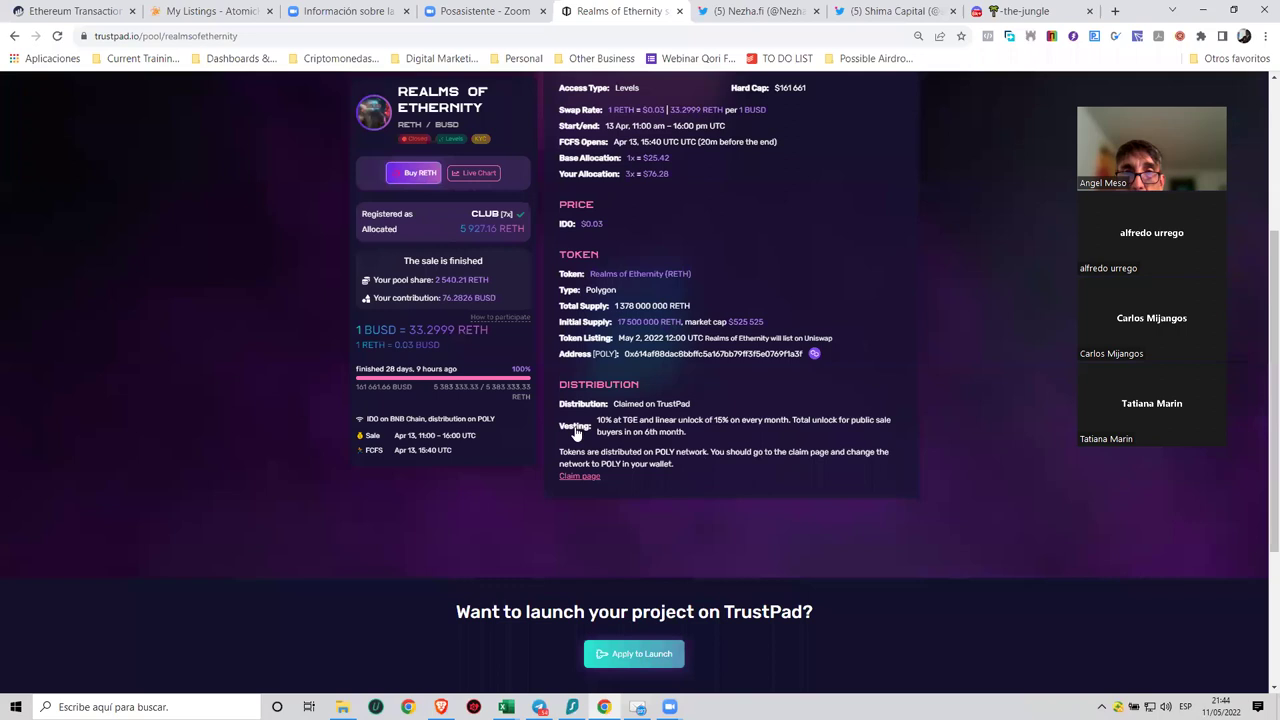
{"action": "scroll", "coordinate": [900, 300], "scroll_direction": "up", "scroll_amount": 2}
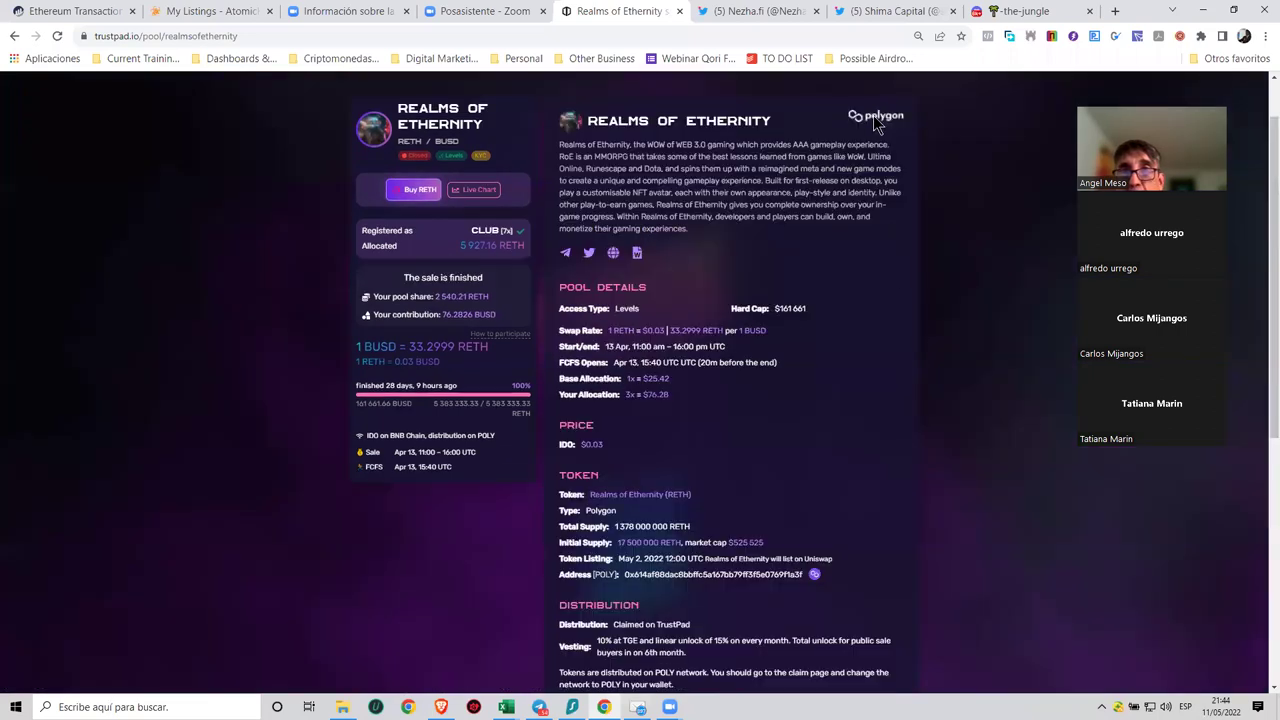
{"action": "scroll", "coordinate": [600, 440], "scroll_direction": "down", "scroll_amount": 2}
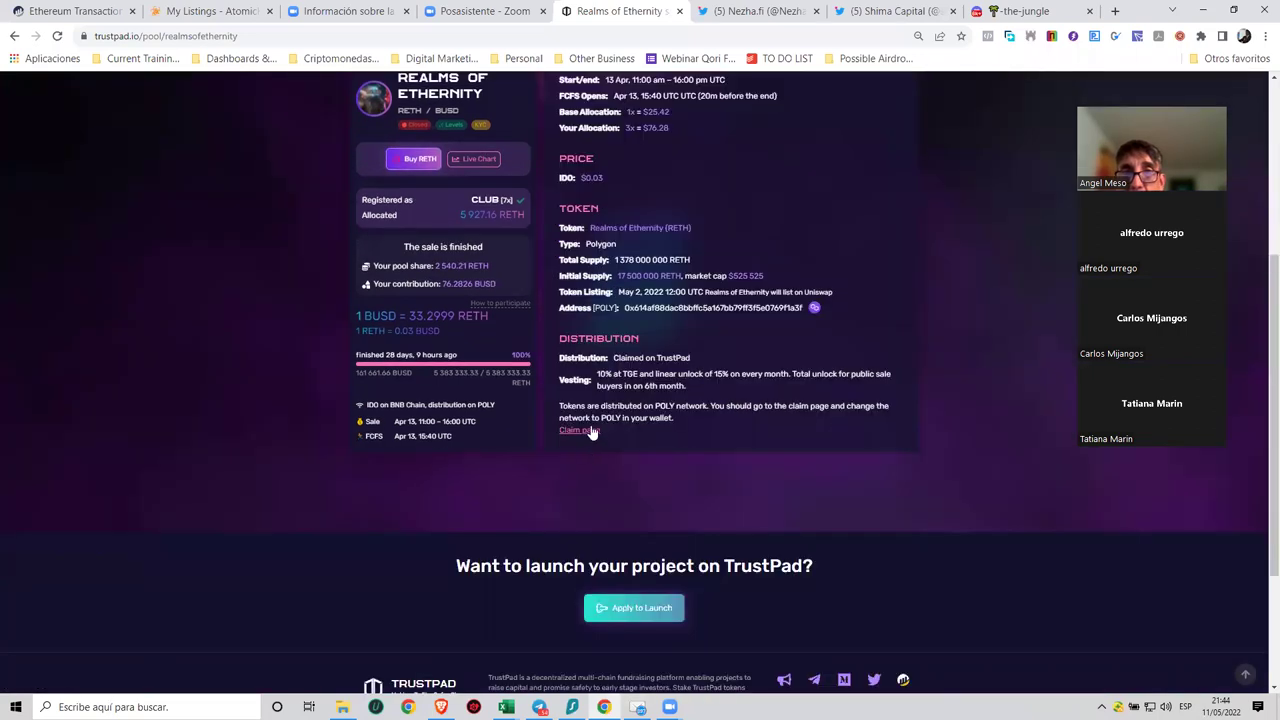
Open the Realms of Ethernity claim page and allow MetaMask to switch to the Polygon Mainnet network.
{"action": "left_click", "coordinate": [595, 433]}
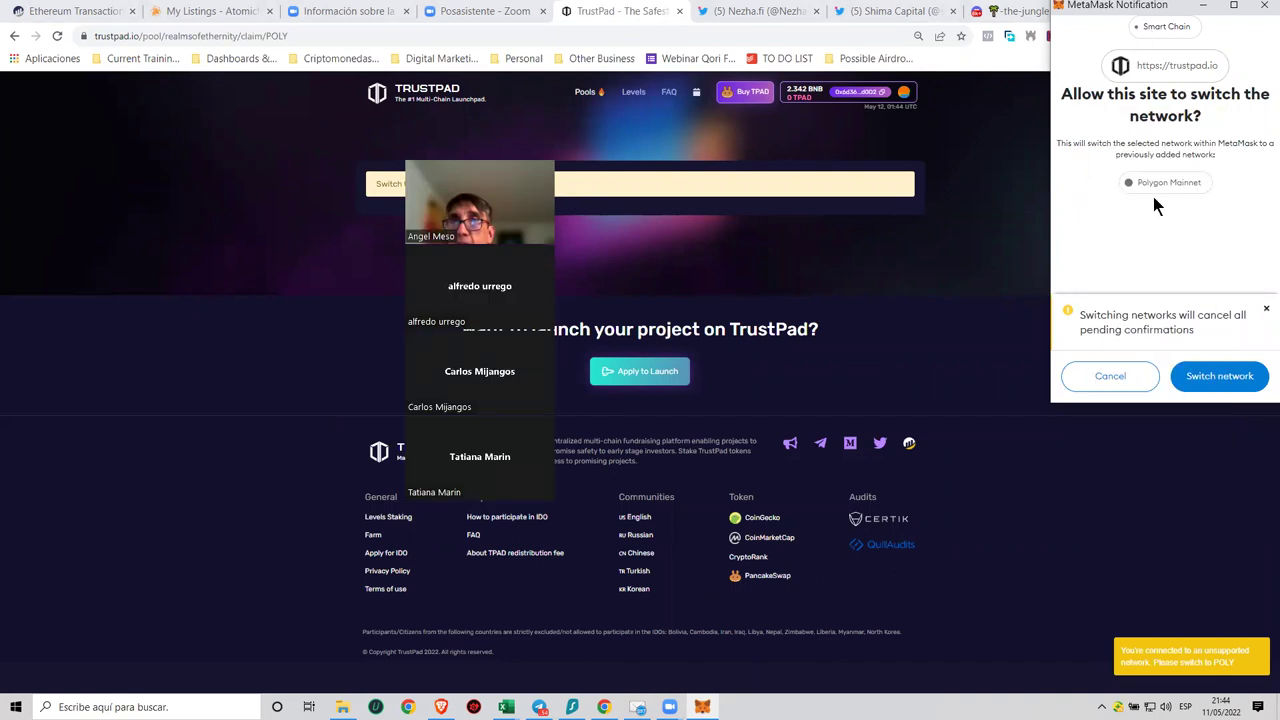
{"action": "left_click", "coordinate": [1220, 376]}
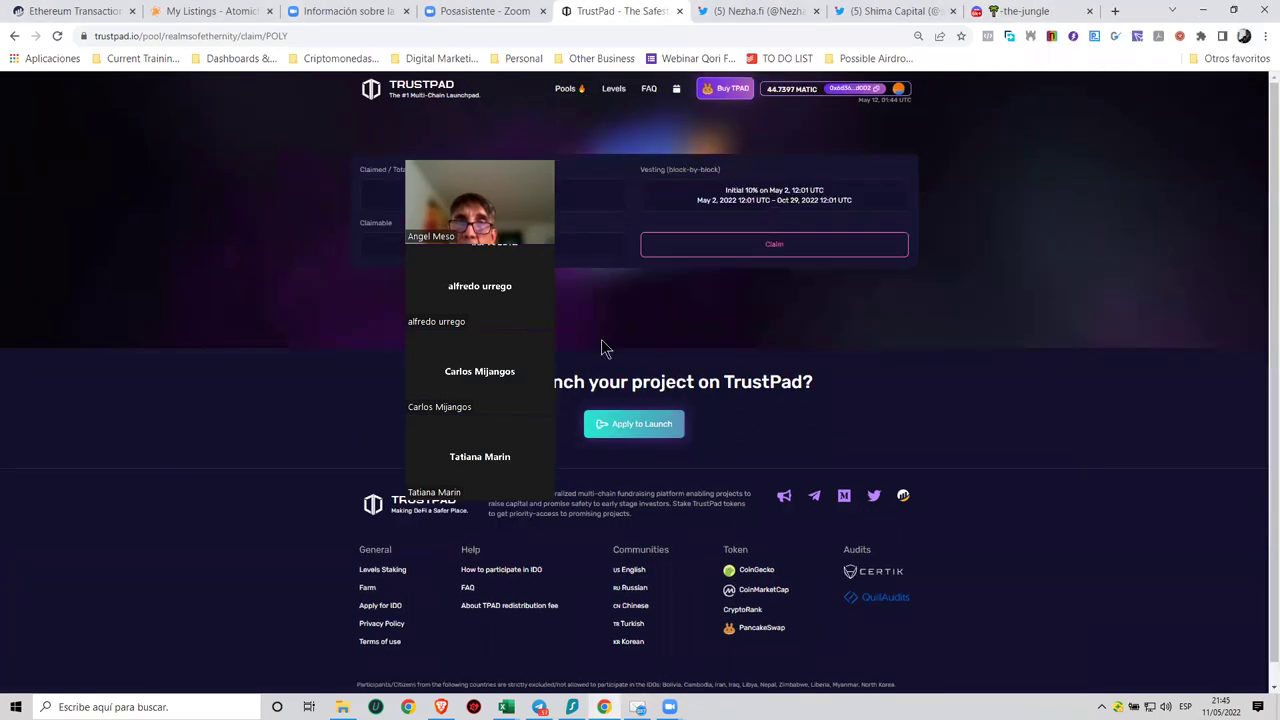
{"action": "left_click_drag", "start_coordinate": [505, 161], "coordinate": [1125, 161]}
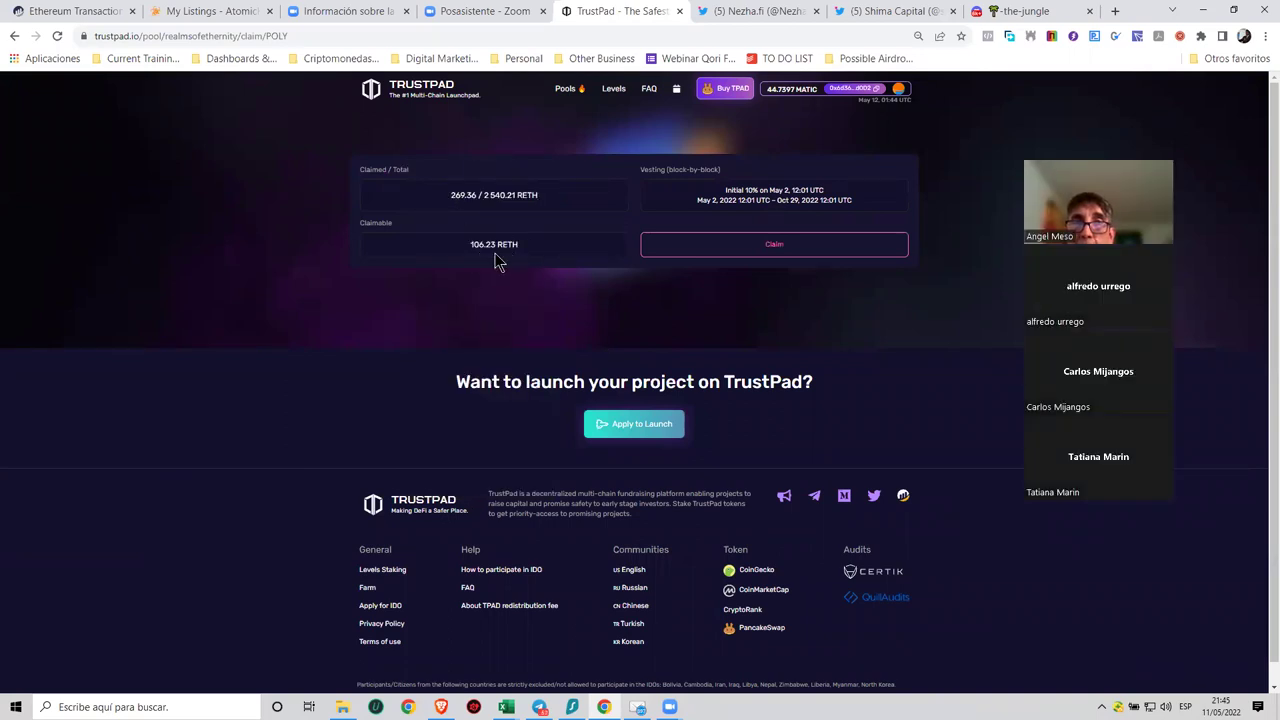
Request a claim of the available RETH, check its gas fee total in MetaMask, and reject the transaction.
{"action": "left_click", "coordinate": [790, 247]}
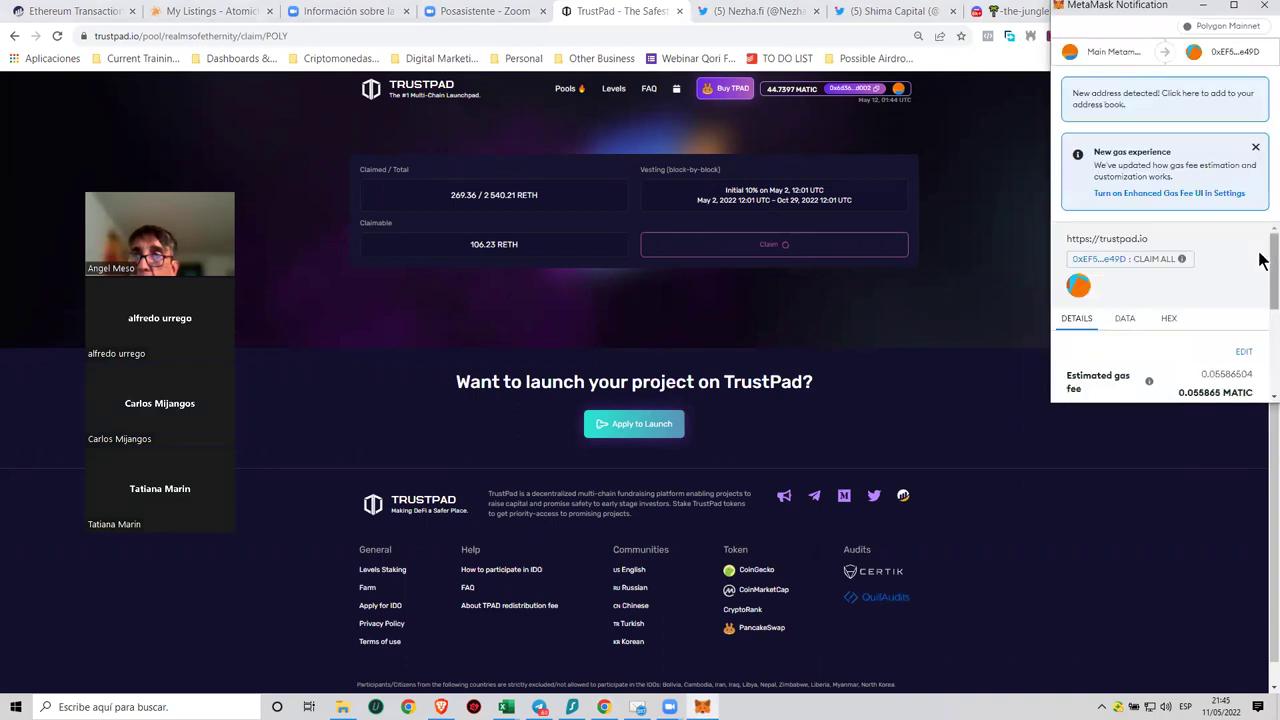
{"action": "scroll", "coordinate": [1250, 390], "scroll_direction": "down", "scroll_amount": 2}
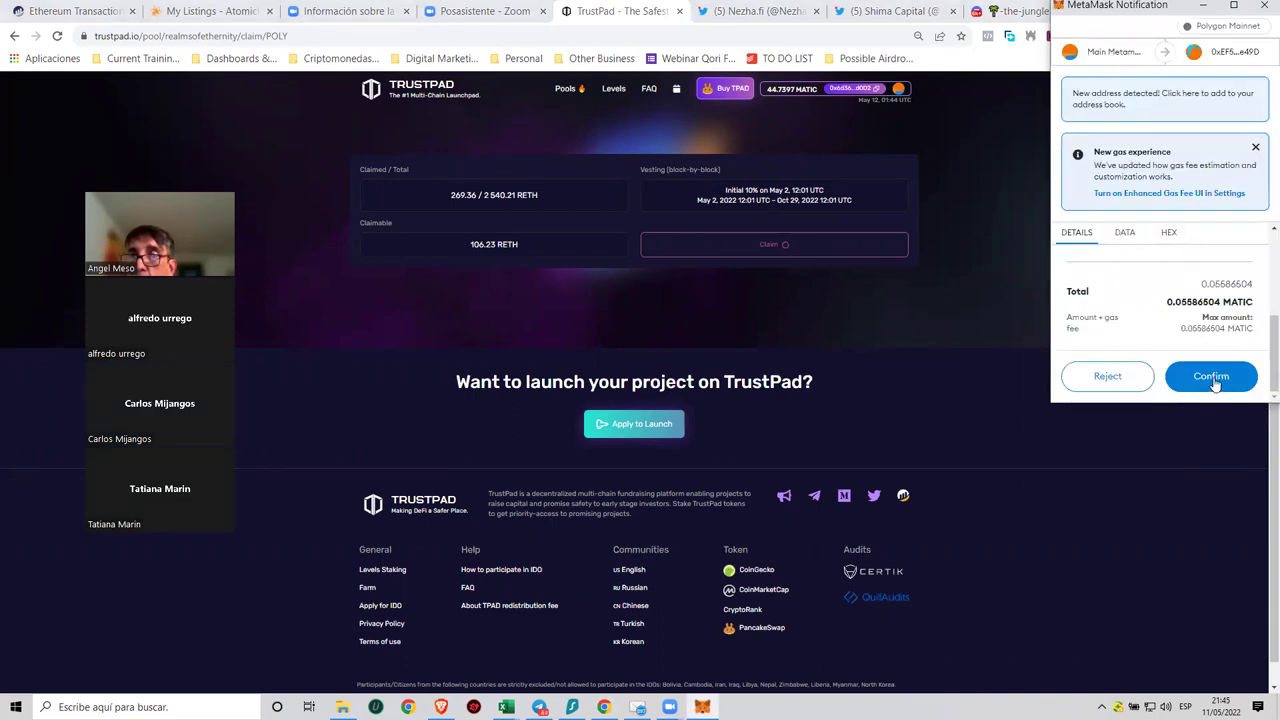
{"action": "left_click", "coordinate": [1110, 386]}
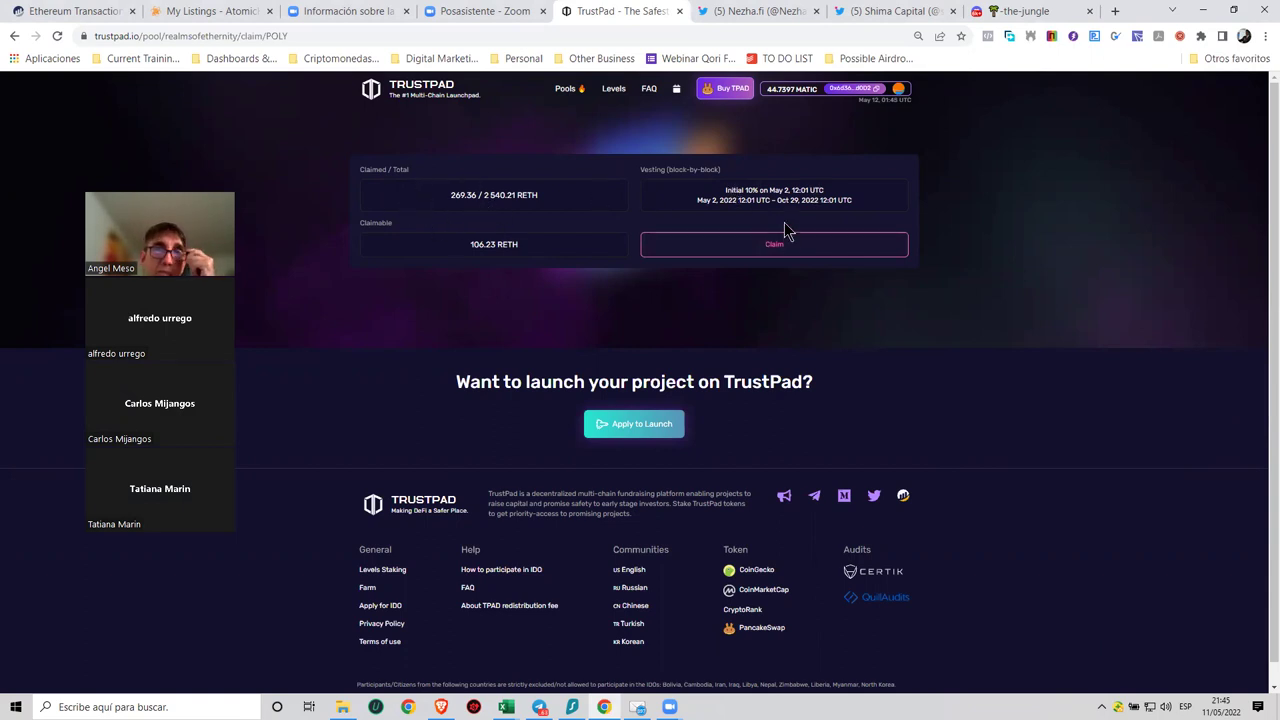
{"action": "left_click", "coordinate": [711, 249]}
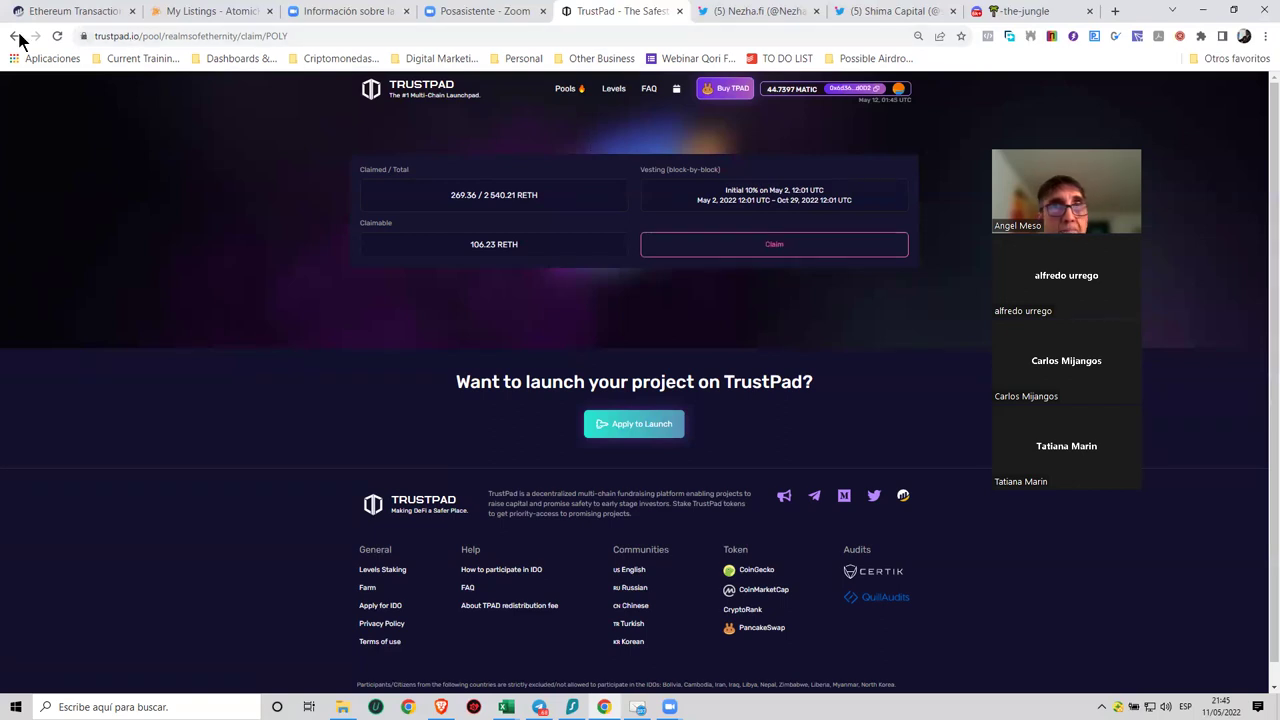
Close the Nezha.fi and Shima Capital Twitter pages and return to the TrustPad claim page.
{"action": "left_click", "coordinate": [766, 18]}
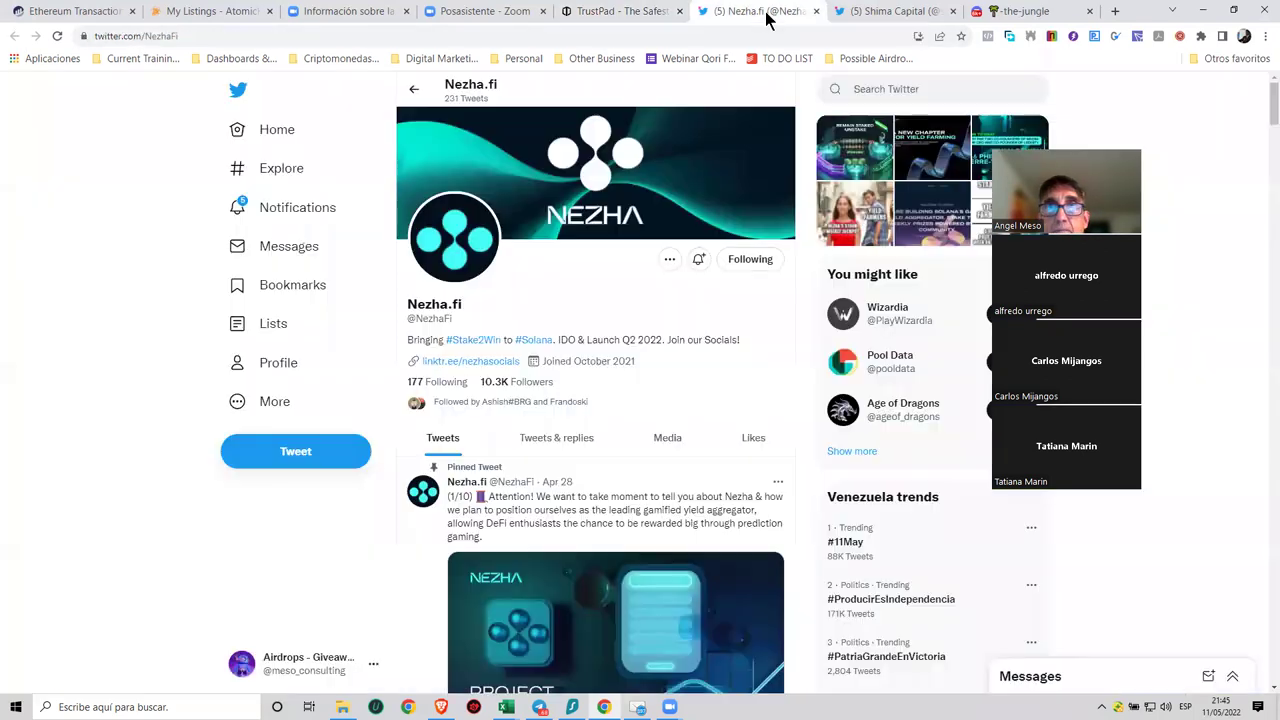
{"action": "left_click", "coordinate": [610, 11]}
{"action": "left_click", "coordinate": [816, 11]}
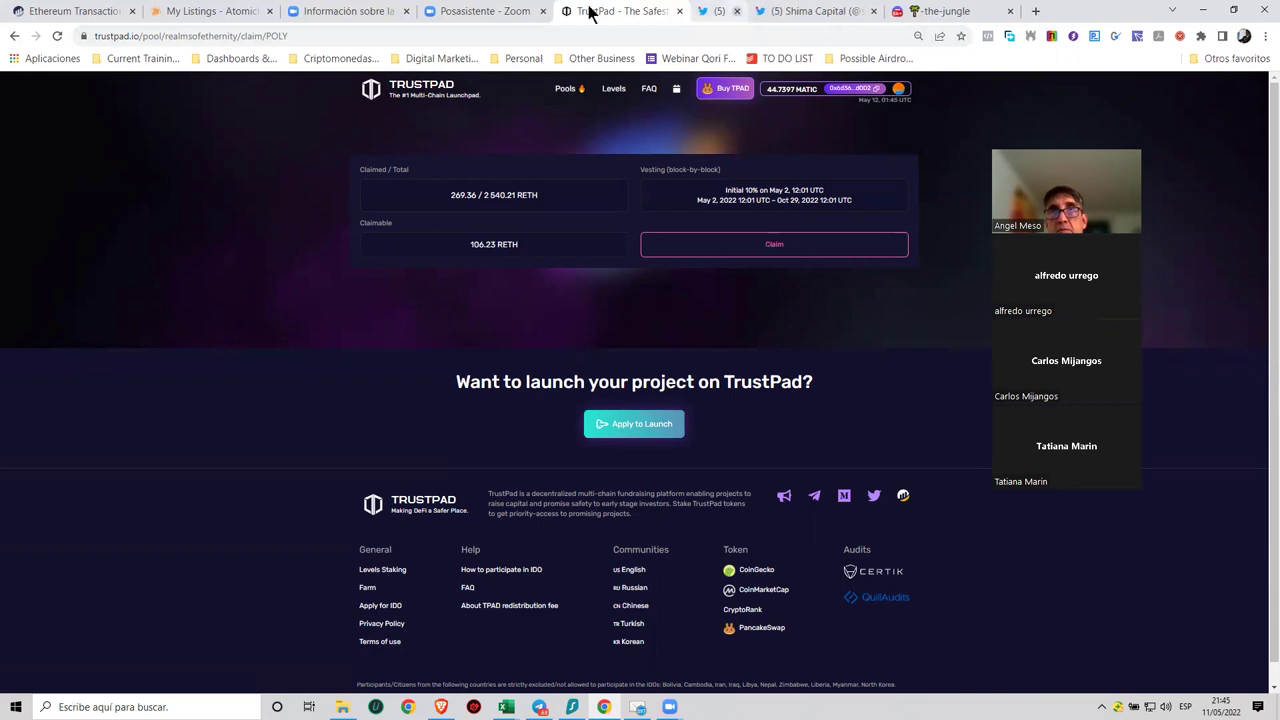
{"action": "left_click", "coordinate": [788, 11]}
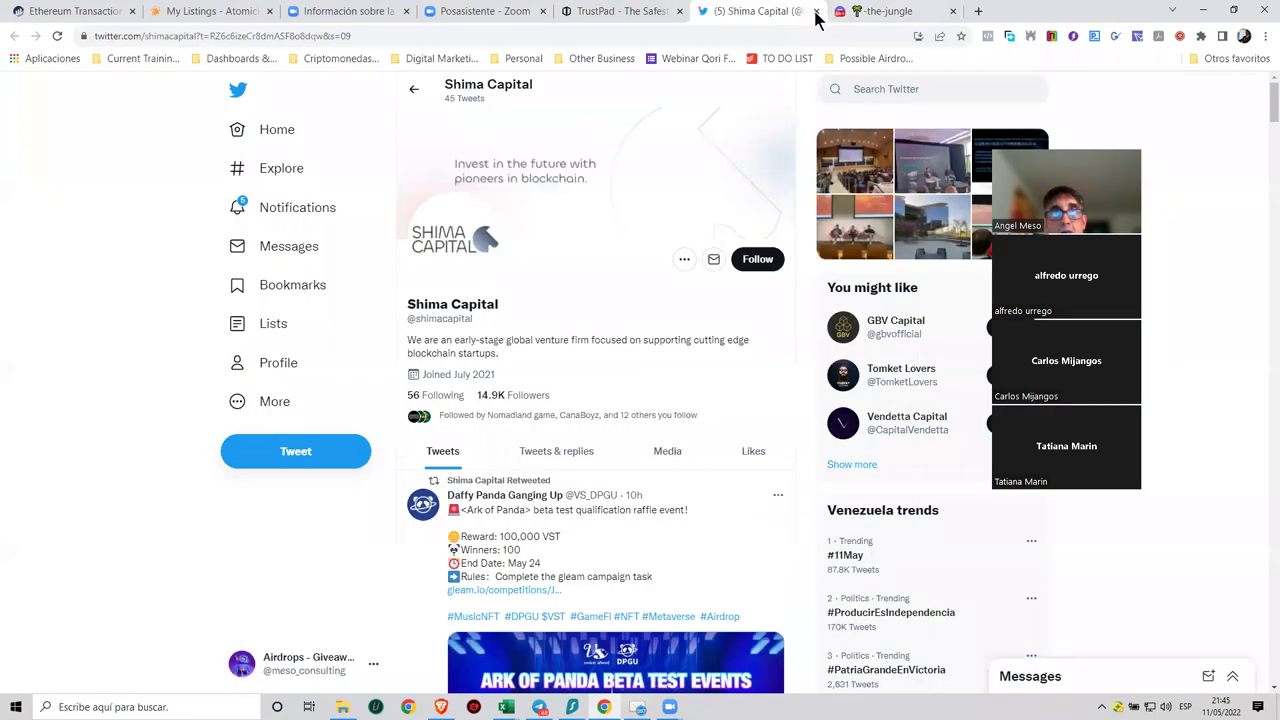
{"action": "left_click", "coordinate": [816, 11]}
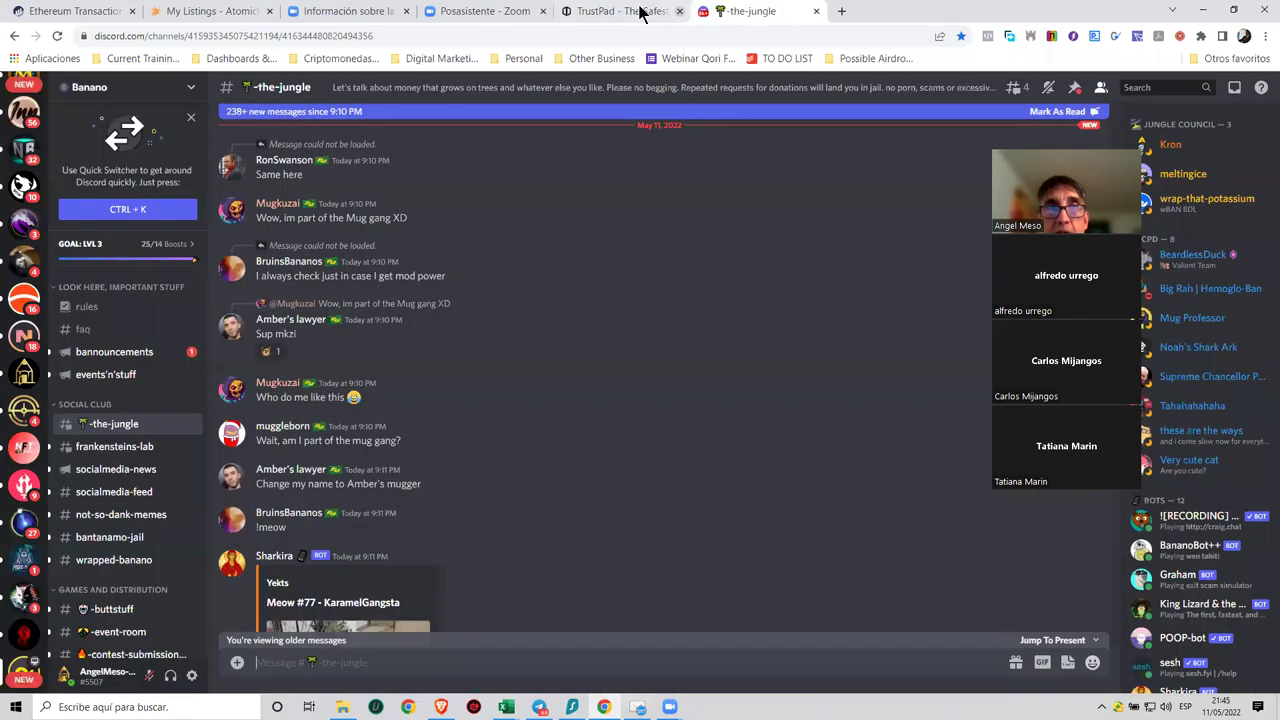
{"action": "left_click", "coordinate": [642, 12]}
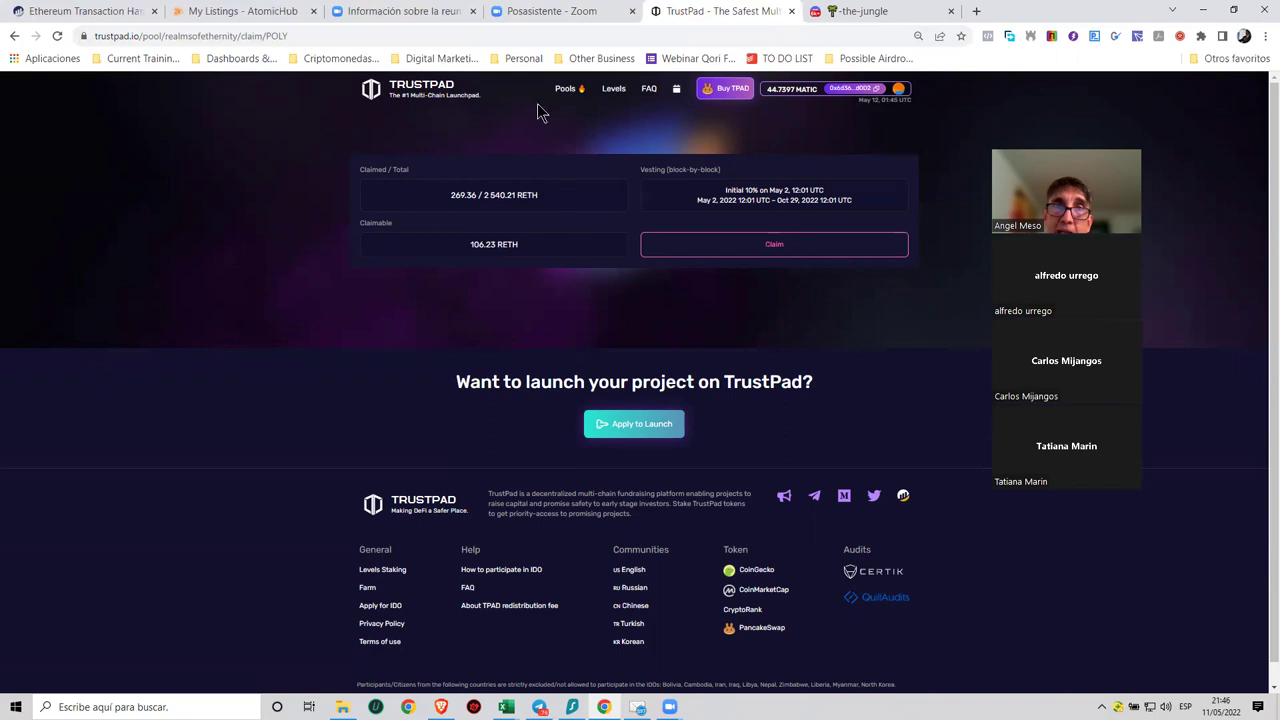
Go back to TrustPad's pools with MetaMask switched to Smart Chain, and review the contributed deals.
{"action": "left_click", "coordinate": [563, 88]}
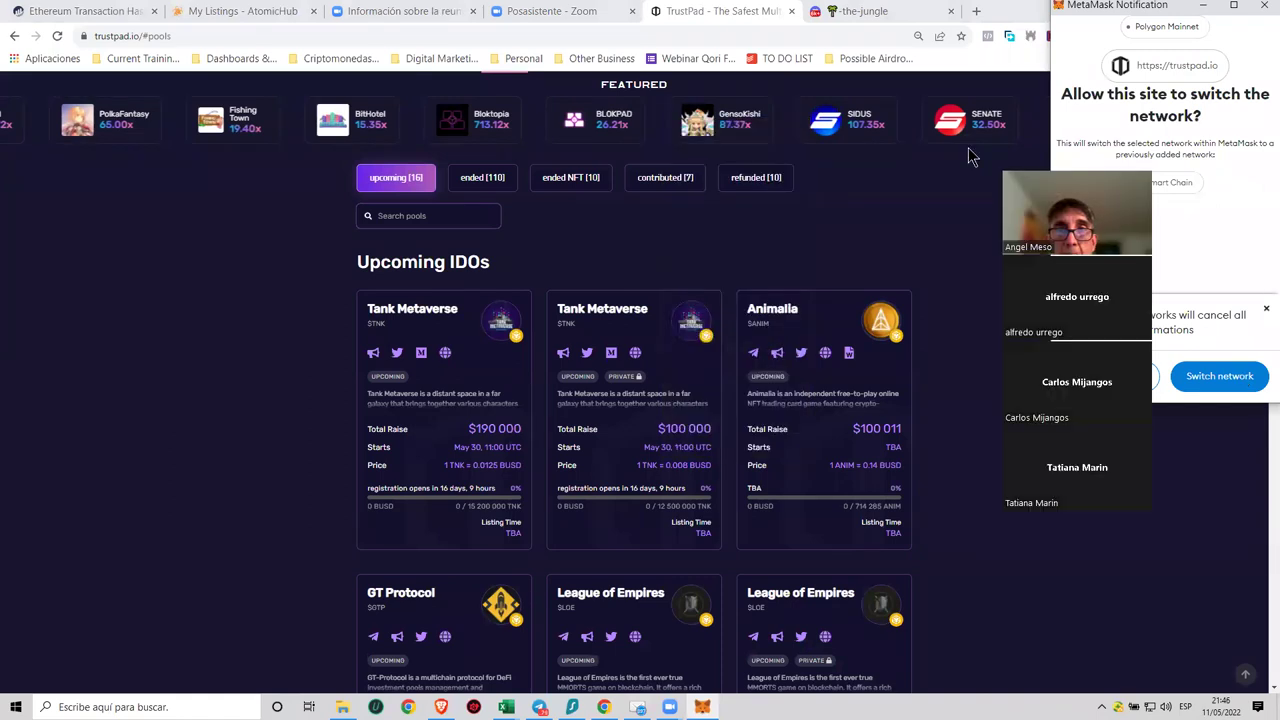
{"action": "left_click", "coordinate": [640, 398]}
{"action": "scroll", "coordinate": [636, 395], "scroll_direction": "up", "scroll_amount": 2}
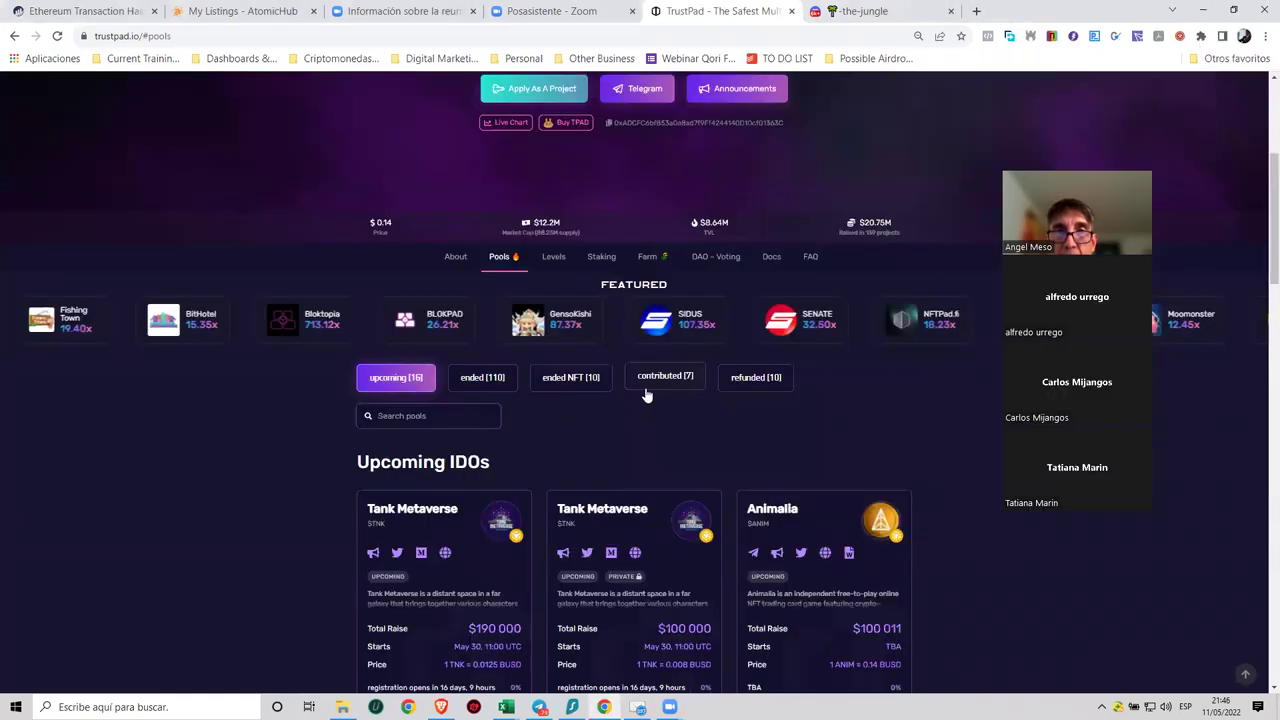
{"action": "scroll", "coordinate": [646, 394], "scroll_direction": "down", "scroll_amount": 2}
{"action": "scroll", "coordinate": [603, 362], "scroll_direction": "up", "scroll_amount": 2}
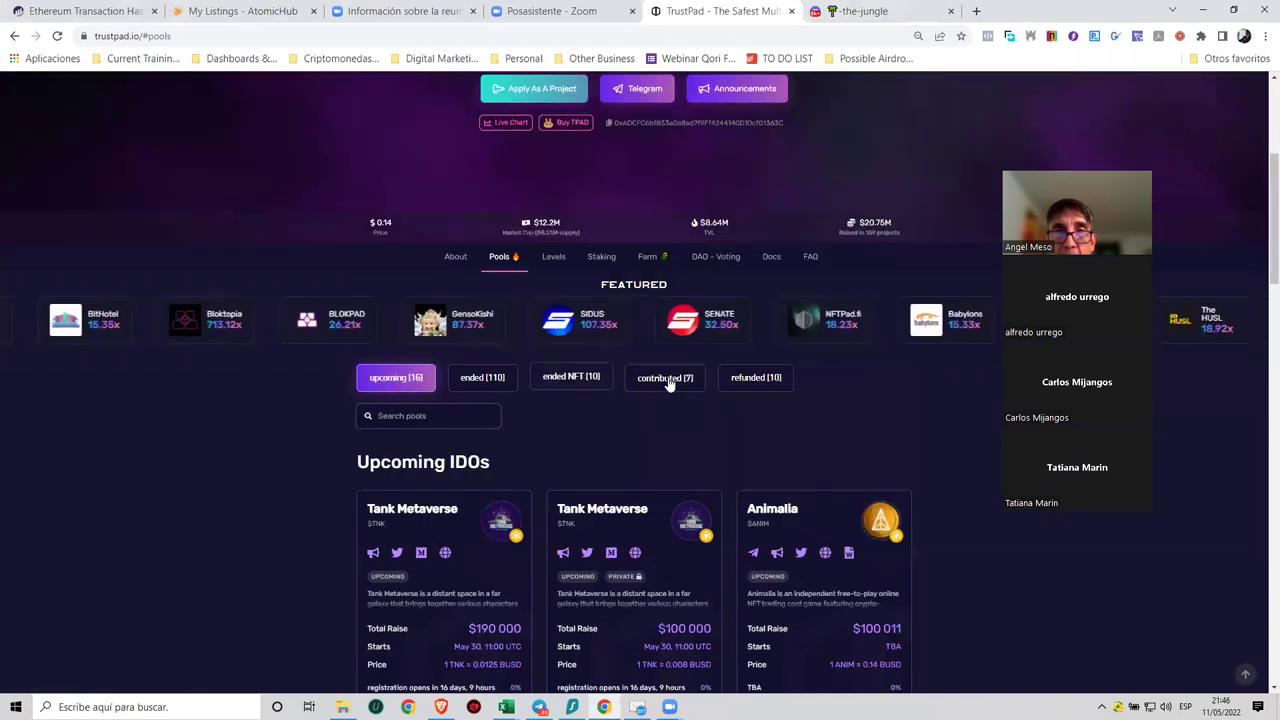
{"action": "left_click", "coordinate": [670, 381]}
{"action": "scroll", "coordinate": [903, 376], "scroll_direction": "down", "scroll_amount": 3}
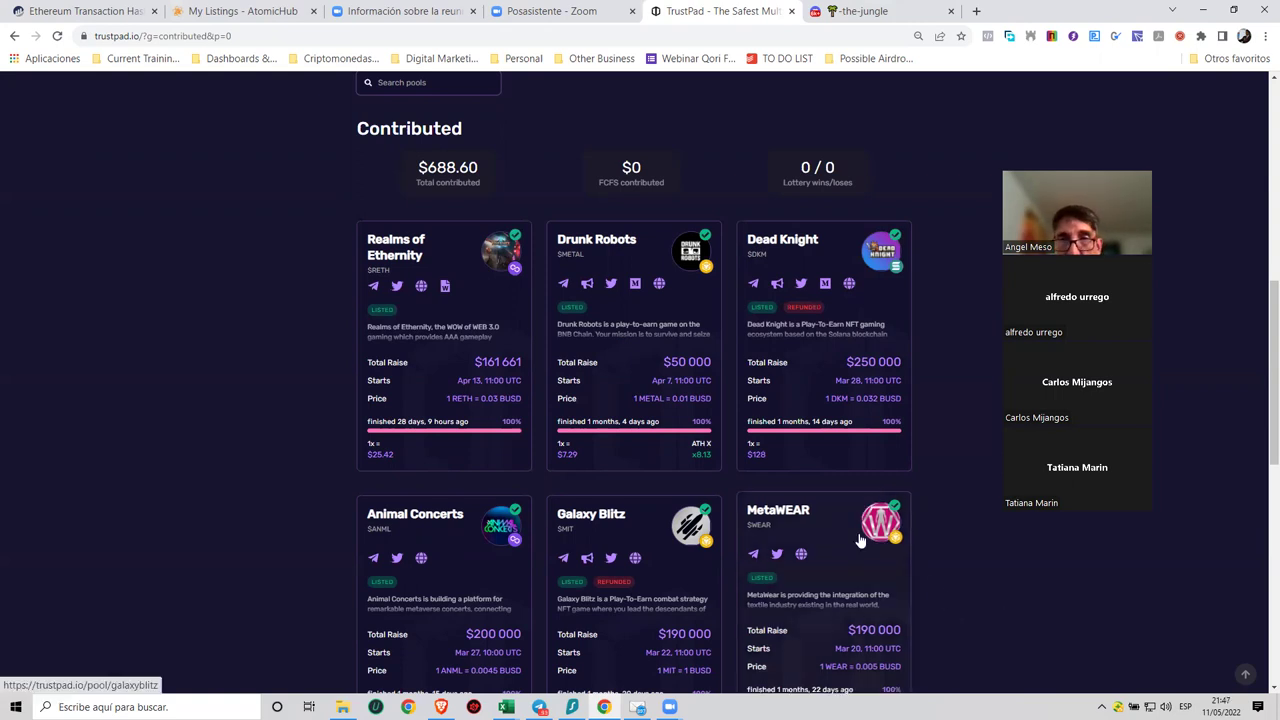
{"action": "scroll", "coordinate": [940, 564], "scroll_direction": "up", "scroll_amount": 4}
{"action": "scroll", "coordinate": [940, 564], "scroll_direction": "up", "scroll_amount": 3}
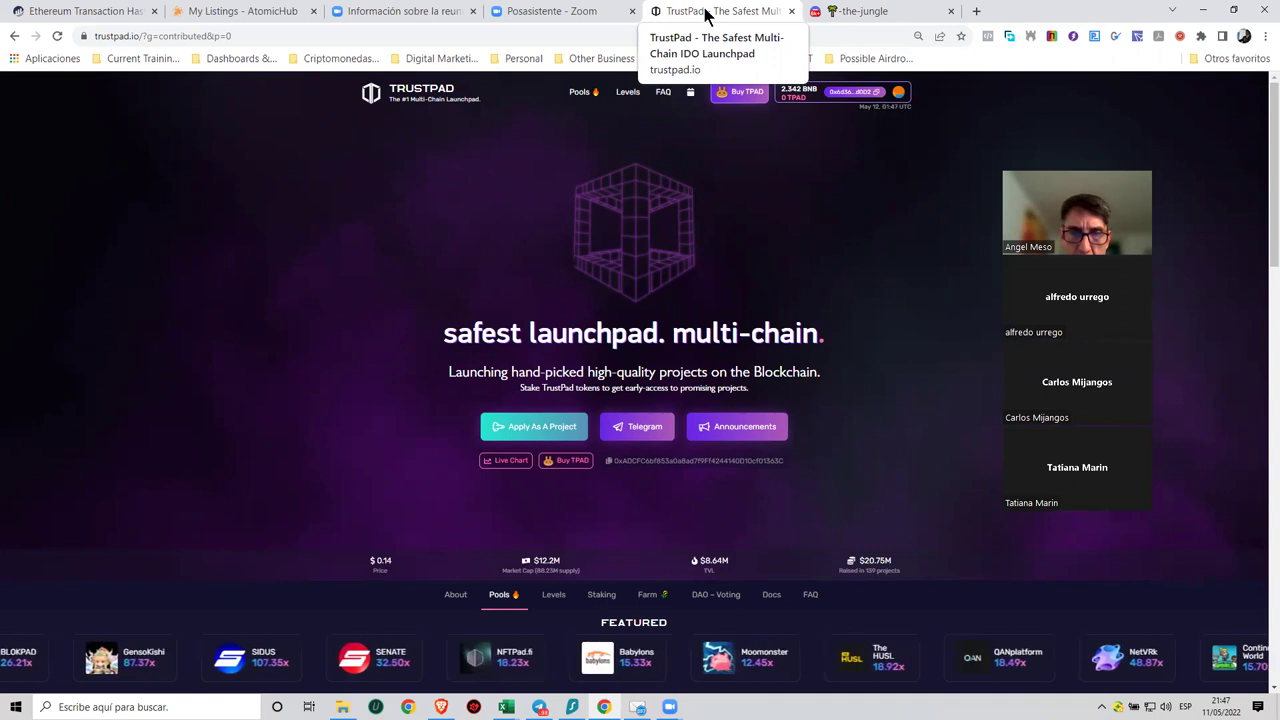
Switch to the Portfolio Breakdown Success workbook in Excel and open the Preventas sheet.
{"action": "mouse_move", "coordinate": [506, 707]}
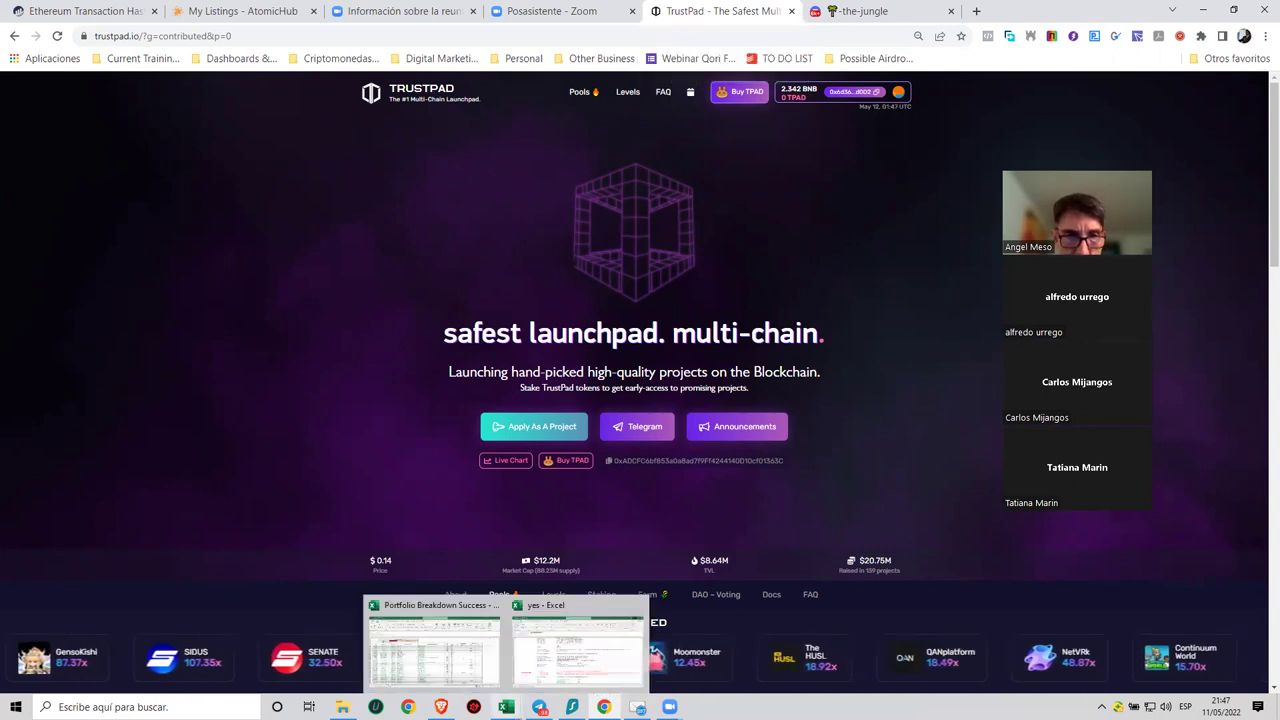
{"action": "left_click", "coordinate": [459, 681]}
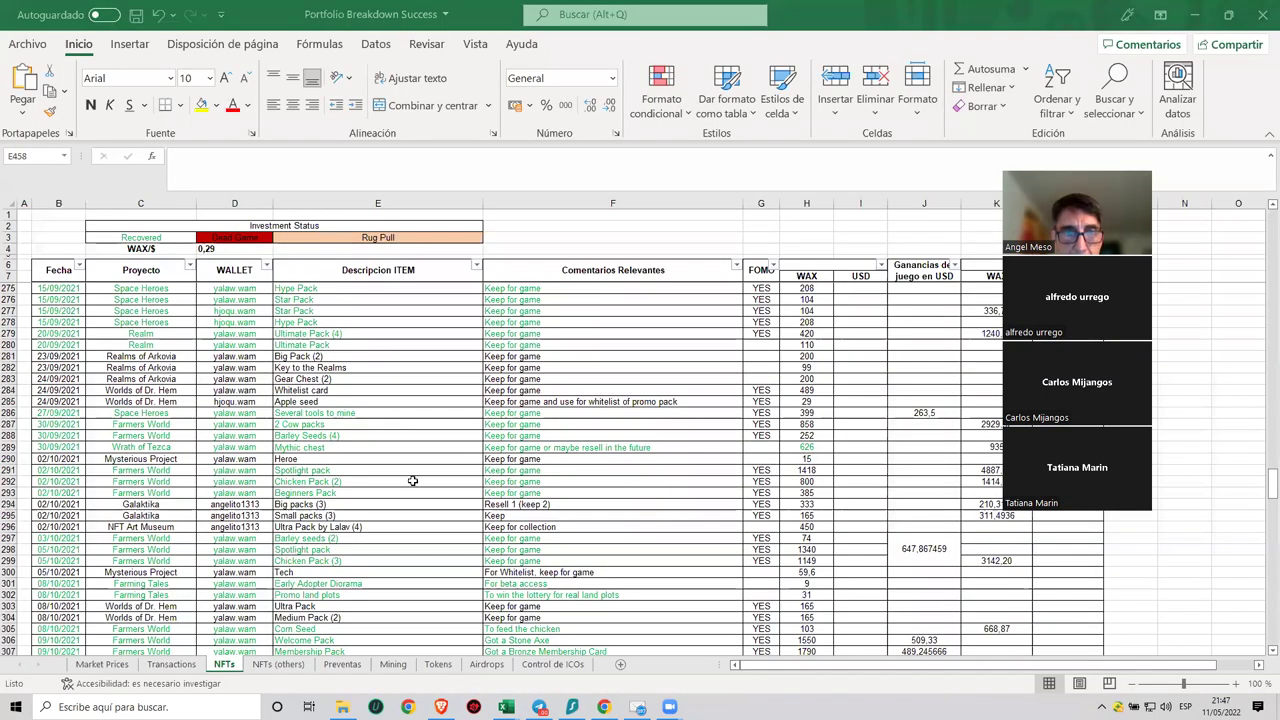
{"action": "left_click", "coordinate": [338, 665]}
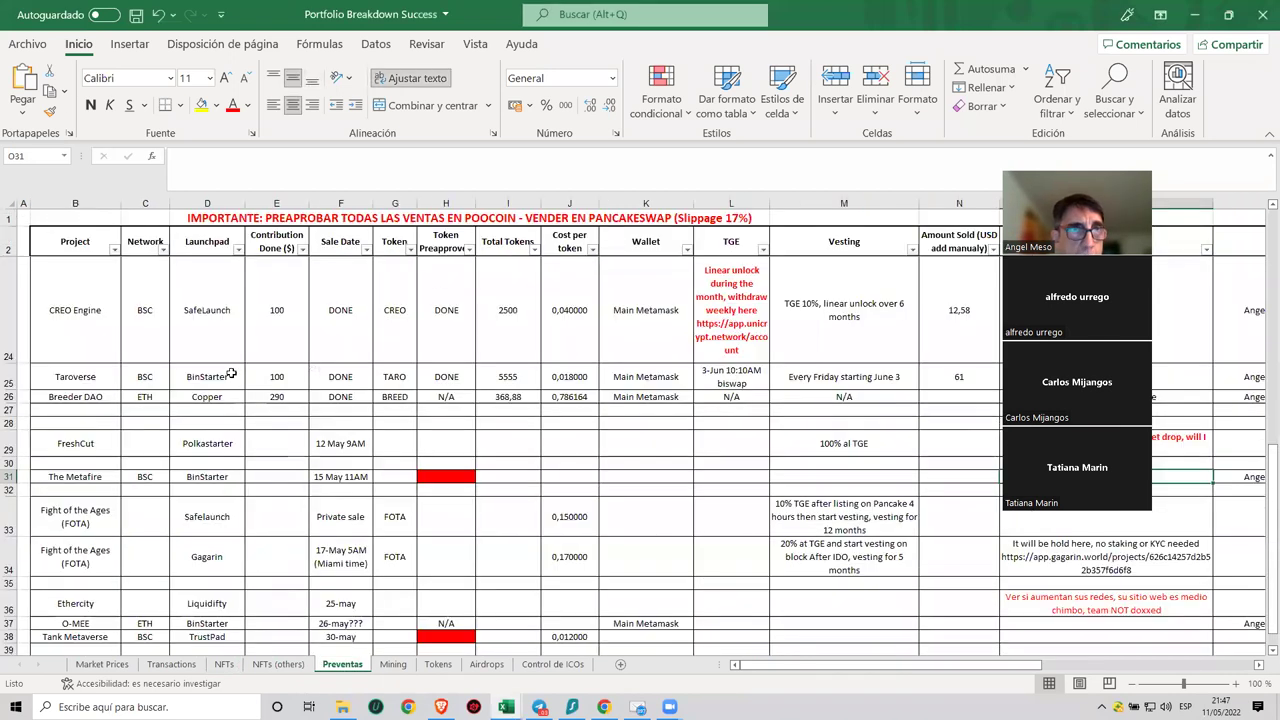
{"action": "scroll", "coordinate": [68, 325], "scroll_direction": "up", "scroll_amount": 5}
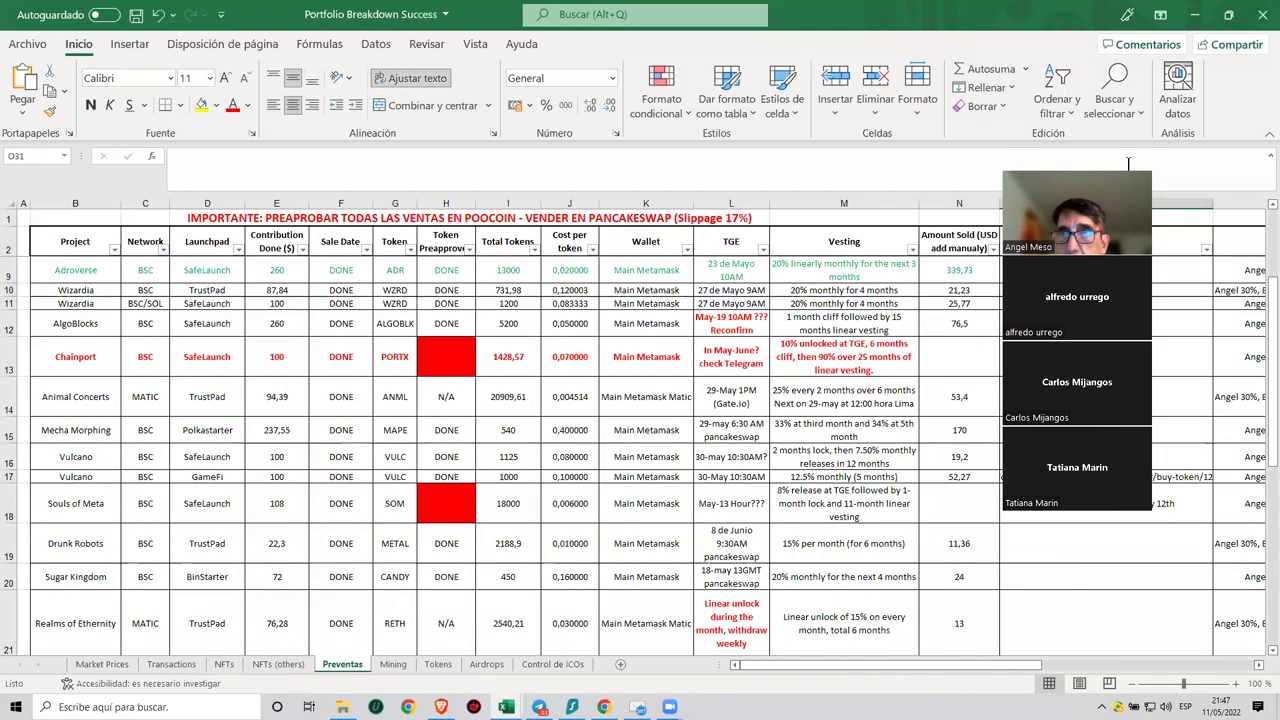
{"action": "left_click_drag", "start_coordinate": [1109, 167], "coordinate": [1226, 158]}
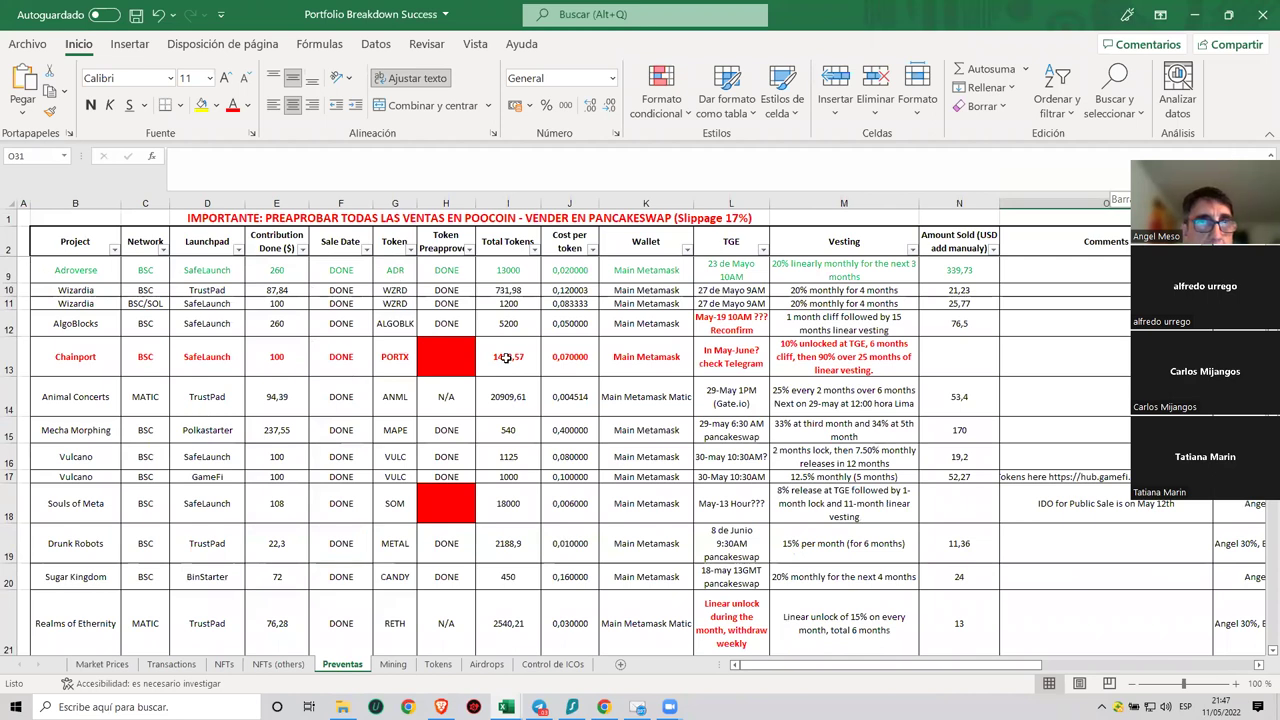
Review the presale list from the refunded projects to the upcoming ones, including launchpads, contributions and amounts sold.
{"action": "scroll", "coordinate": [507, 357], "scroll_direction": "up", "scroll_amount": 2}
{"action": "scroll", "coordinate": [141, 391], "scroll_direction": "down", "scroll_amount": 7}
{"action": "scroll", "coordinate": [146, 397], "scroll_direction": "down", "scroll_amount": 2}
{"action": "scroll", "coordinate": [138, 425], "scroll_direction": "up", "scroll_amount": 2}
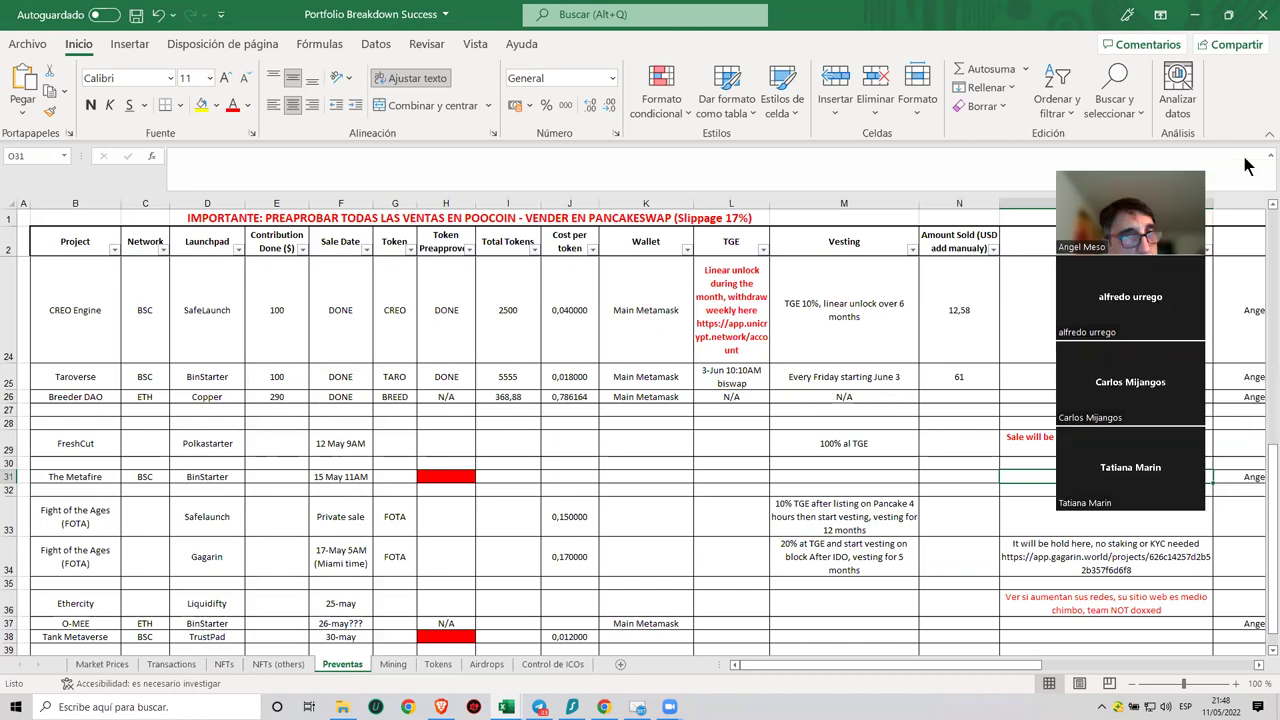
{"action": "scroll", "coordinate": [516, 435], "scroll_direction": "up", "scroll_amount": 3}
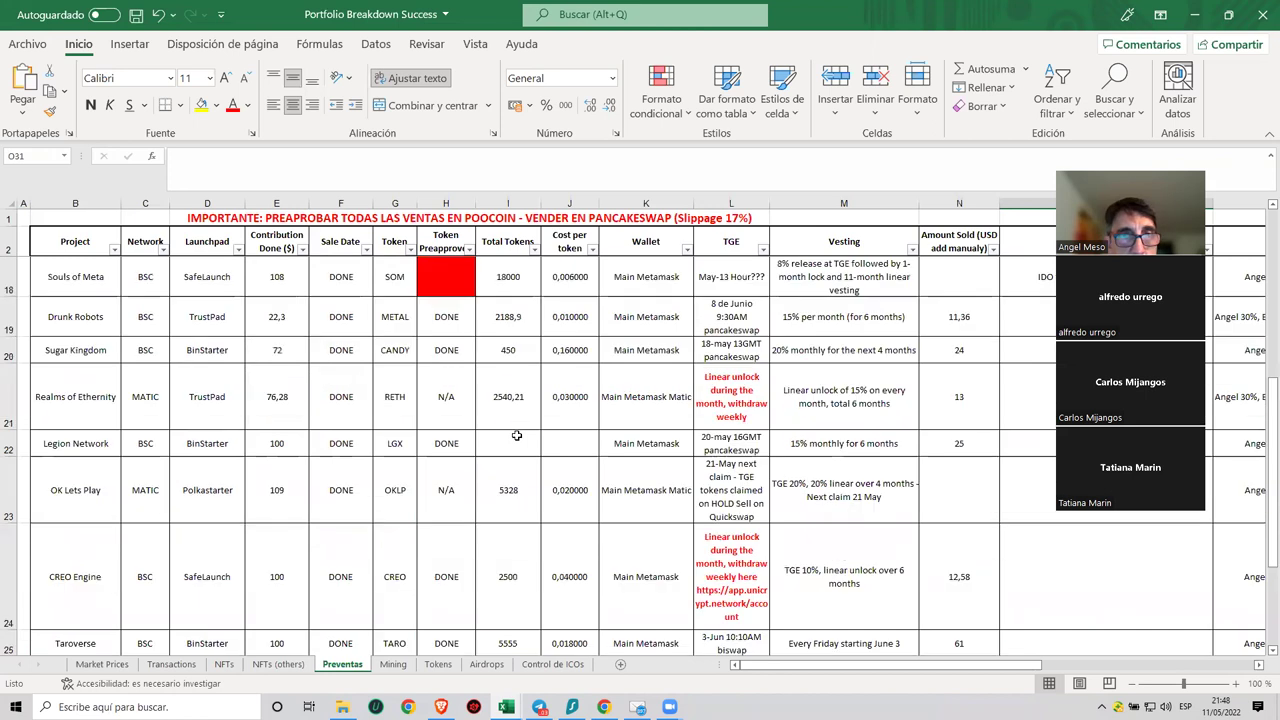
{"action": "scroll", "coordinate": [414, 500], "scroll_direction": "up", "scroll_amount": 3}
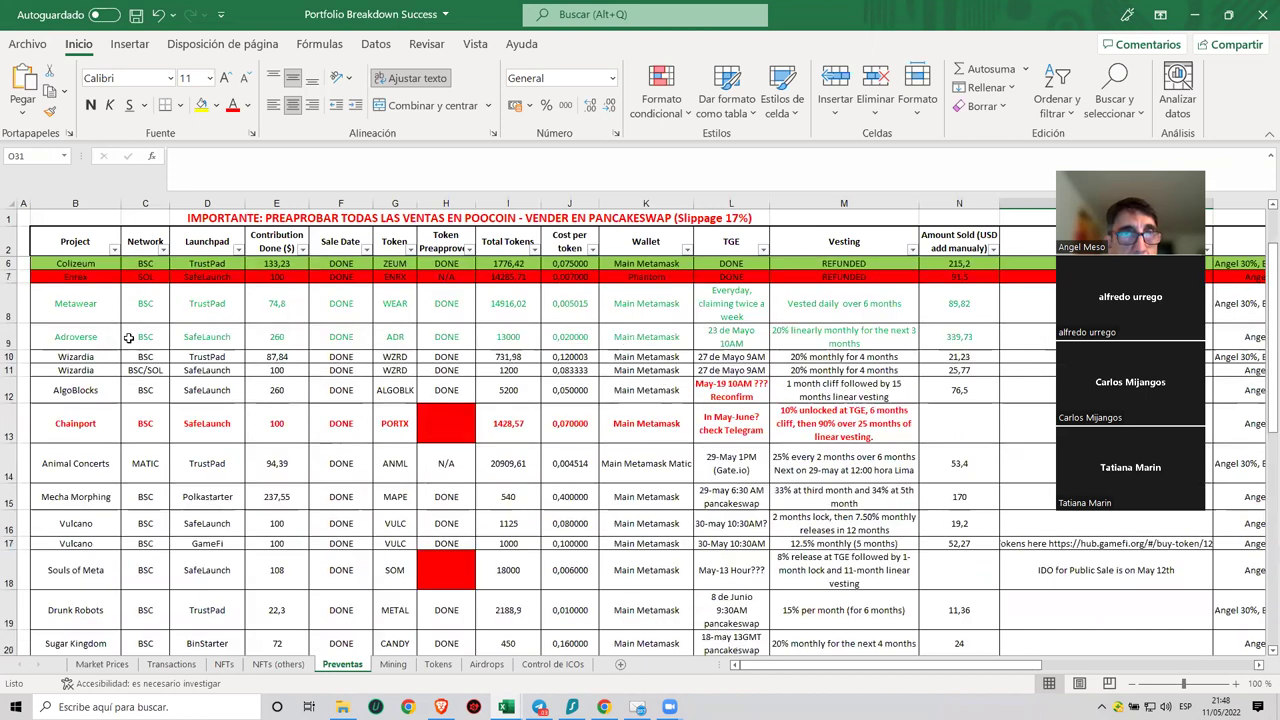
{"action": "scroll", "coordinate": [160, 300], "scroll_direction": "up", "scroll_amount": 1}
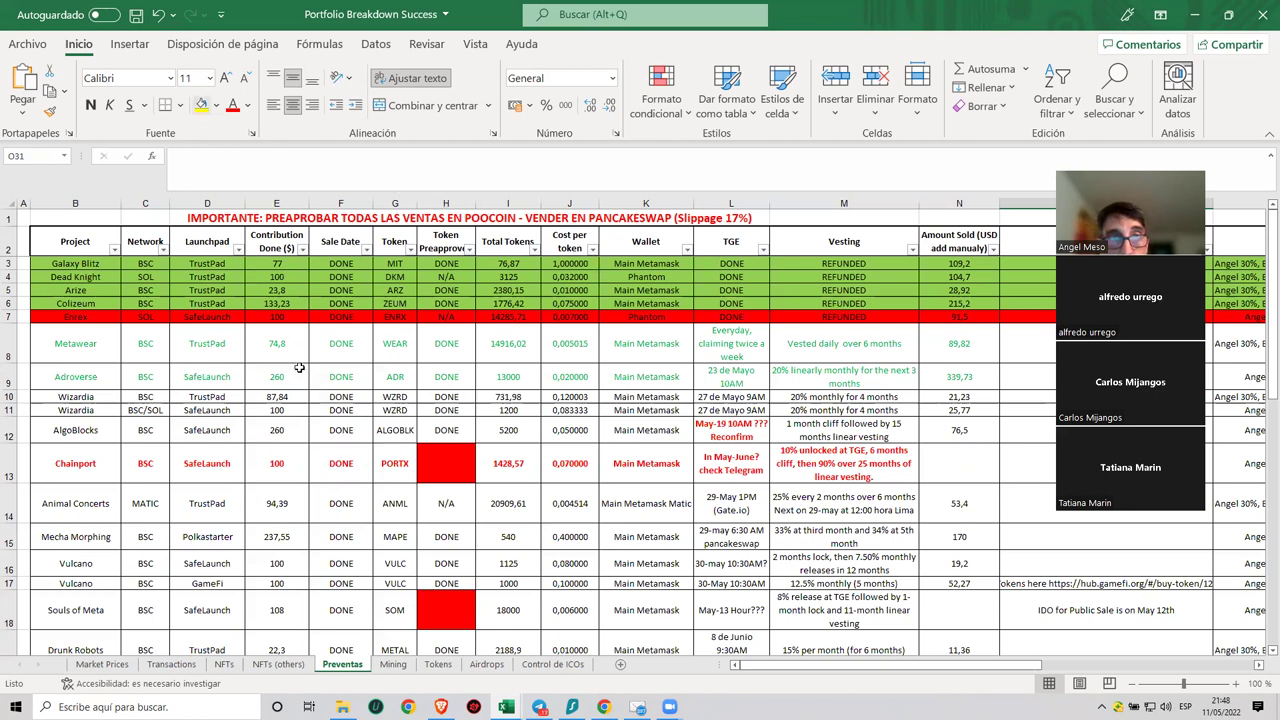
{"action": "scroll", "coordinate": [300, 366], "scroll_direction": "down", "scroll_amount": 4}
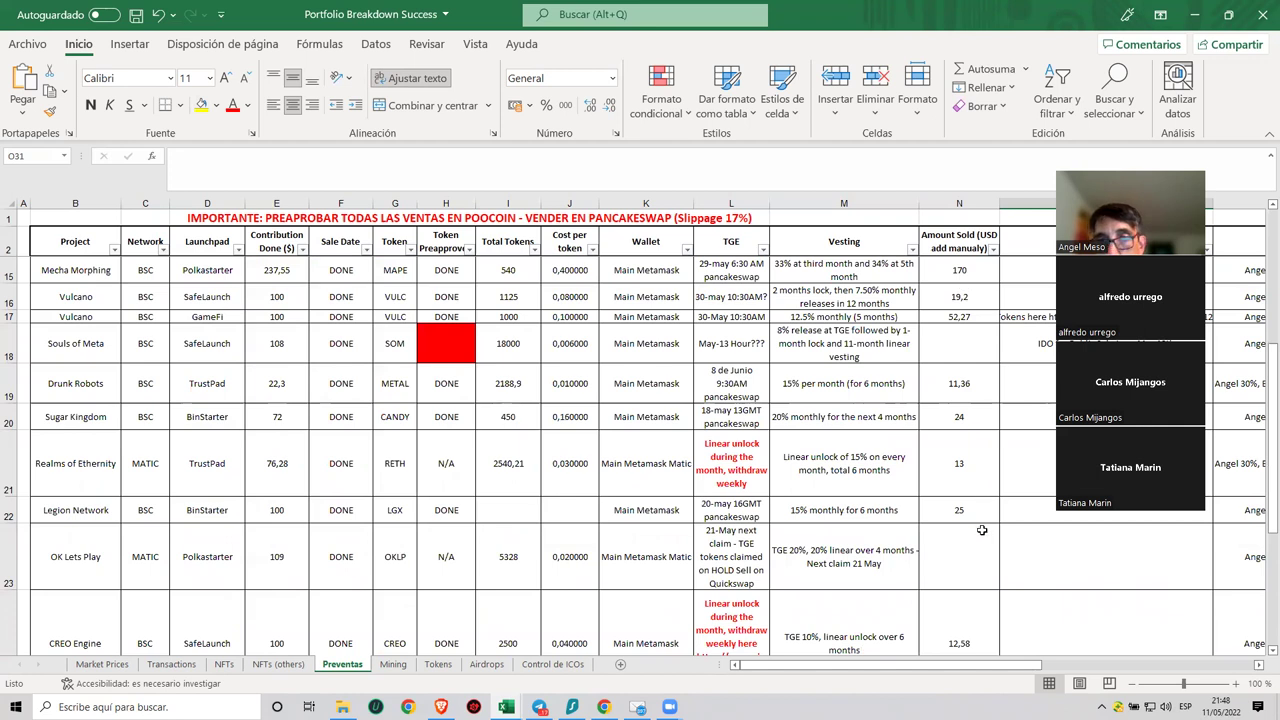
{"action": "scroll", "coordinate": [982, 530], "scroll_direction": "down", "scroll_amount": 3}
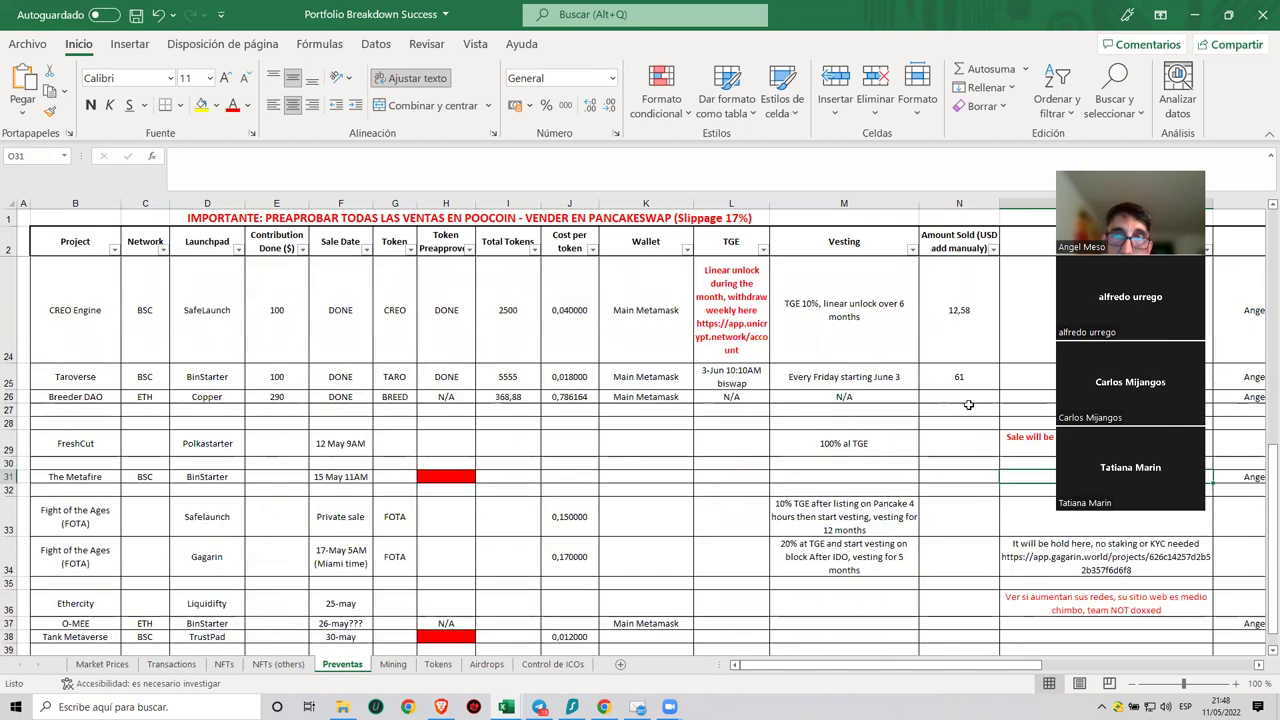
Examine the TGE dates and vesting terms of the listed presale projects.
{"action": "scroll", "coordinate": [968, 404], "scroll_direction": "up", "scroll_amount": 1}
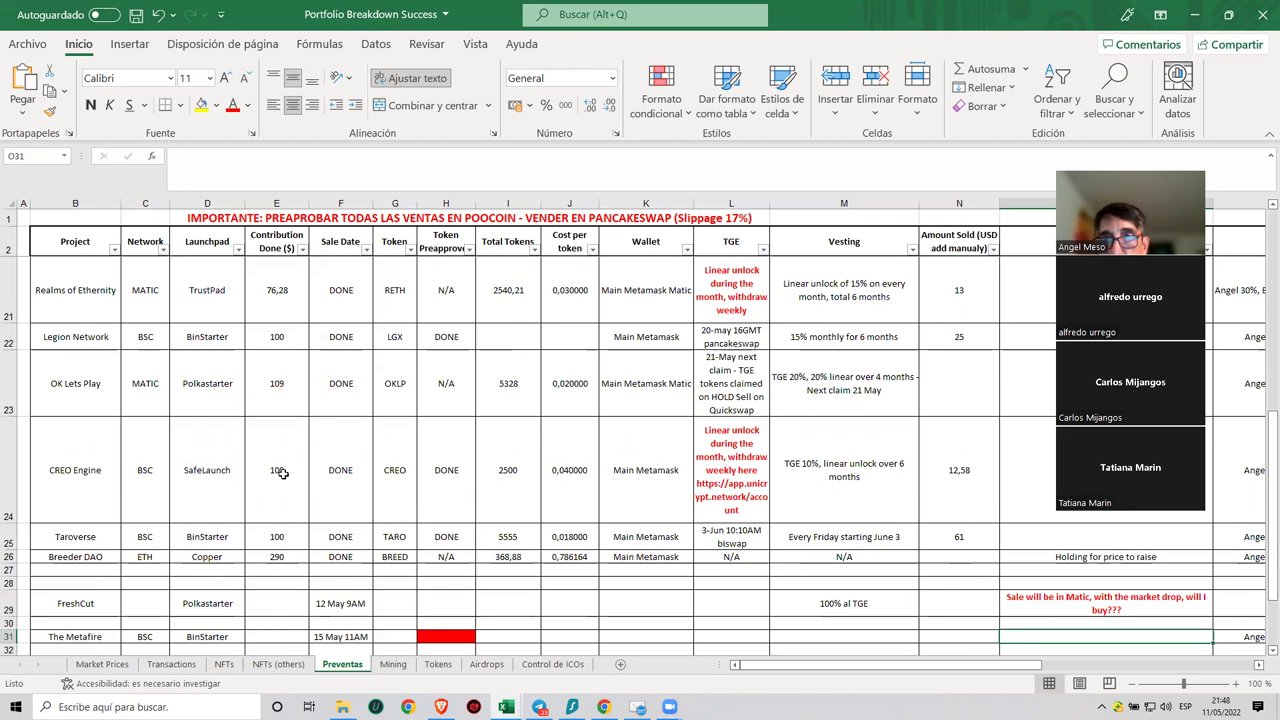
{"action": "scroll", "coordinate": [283, 473], "scroll_direction": "up", "scroll_amount": 2}
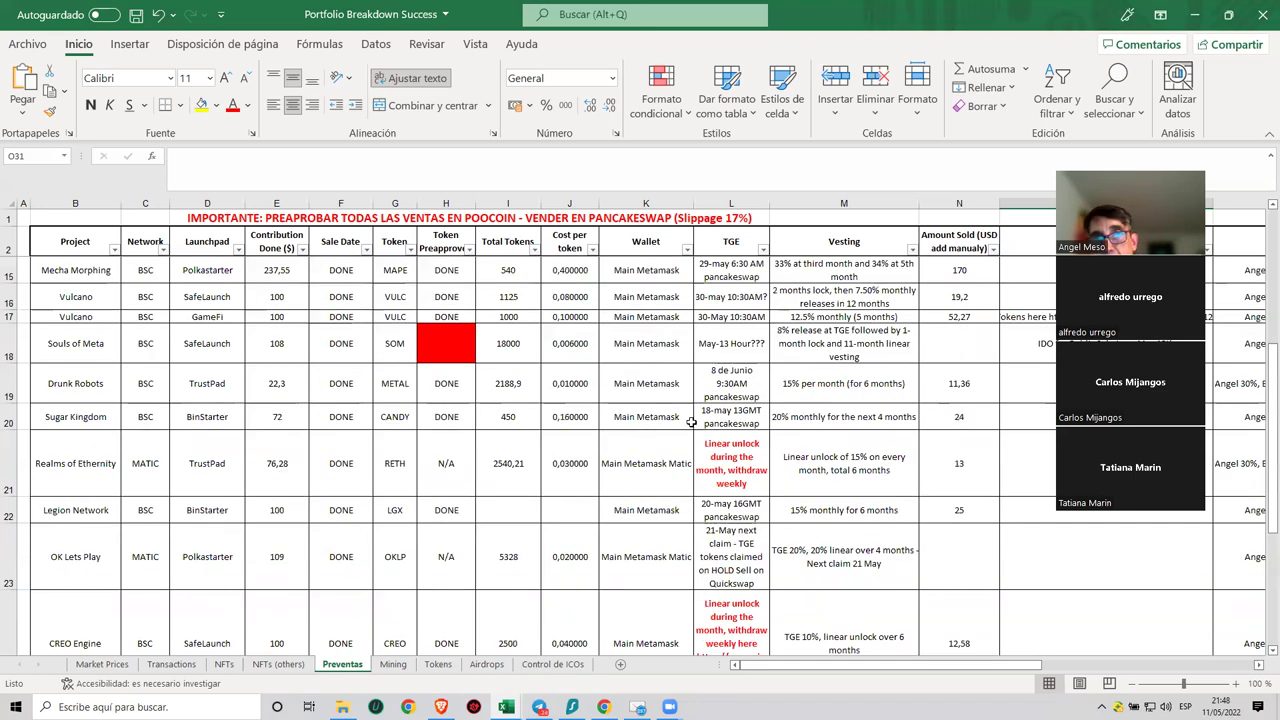
{"action": "scroll", "coordinate": [743, 410], "scroll_direction": "up", "scroll_amount": 3}
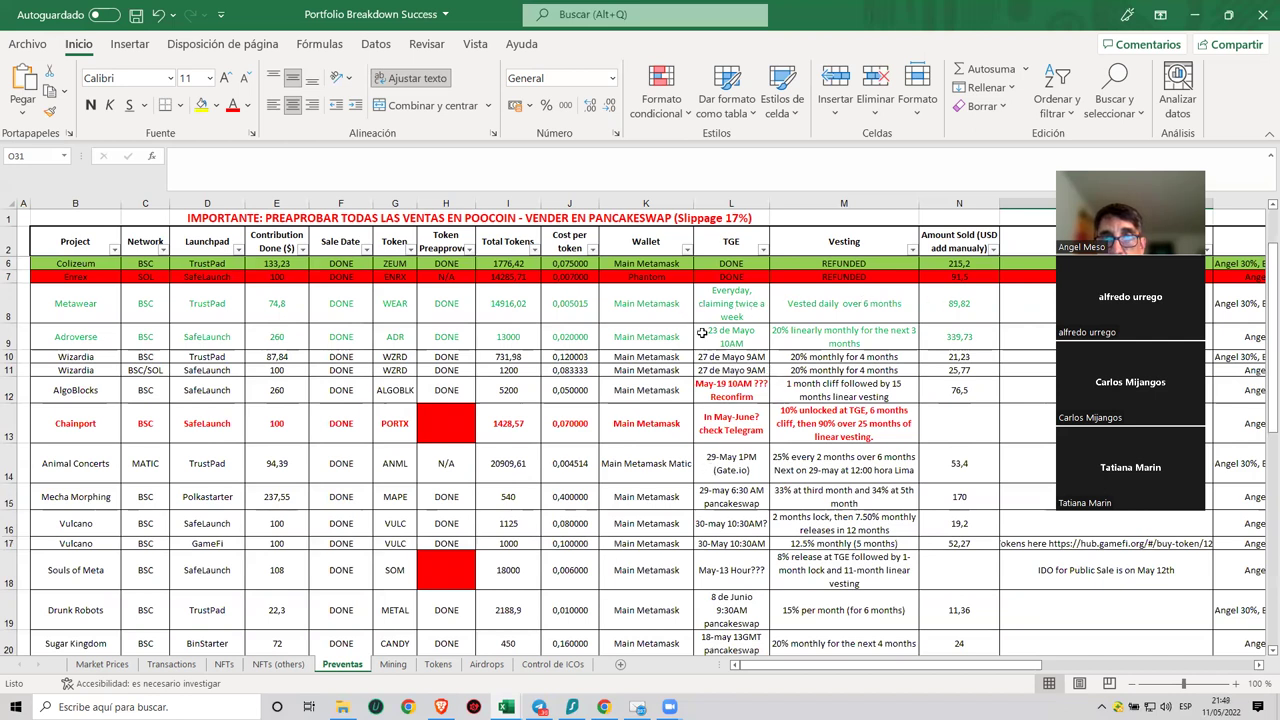
{"action": "scroll", "coordinate": [765, 357], "scroll_direction": "down", "scroll_amount": 2}
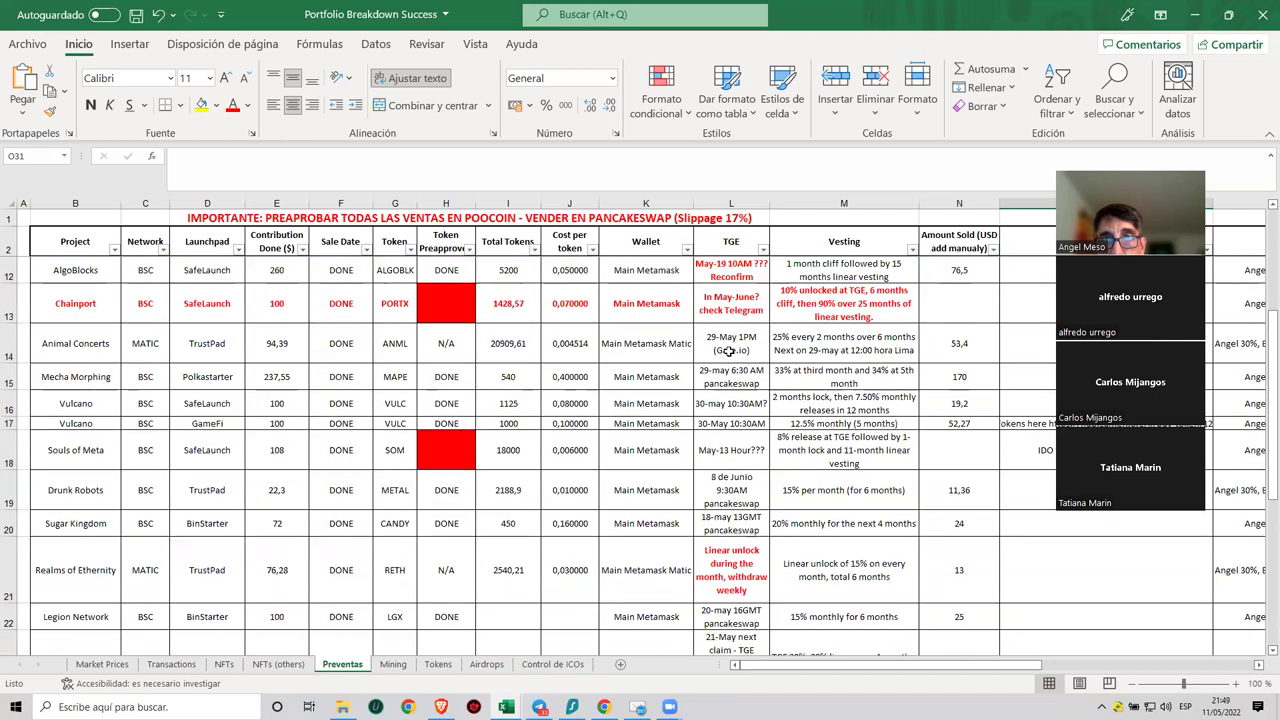
{"action": "scroll", "coordinate": [725, 311], "scroll_direction": "down", "scroll_amount": 1}
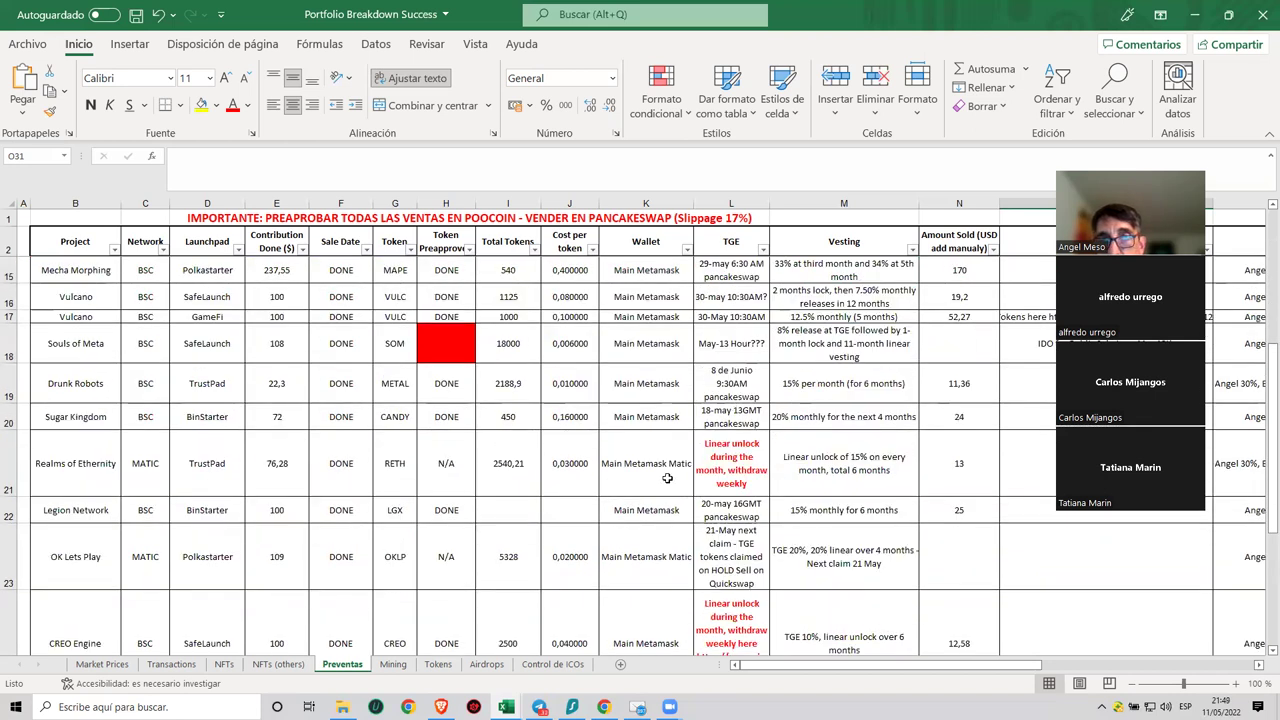
{"action": "scroll", "coordinate": [725, 497], "scroll_direction": "down", "scroll_amount": 2}
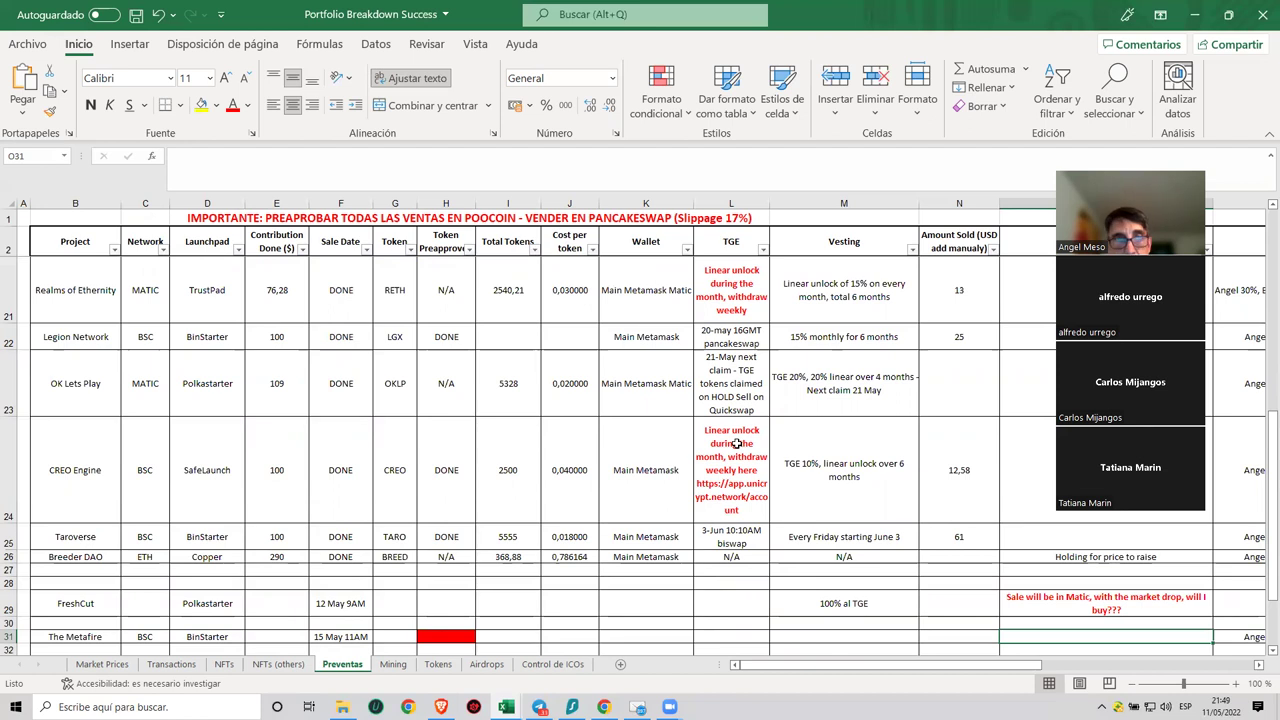
{"action": "scroll", "coordinate": [736, 443], "scroll_direction": "down", "scroll_amount": 1}
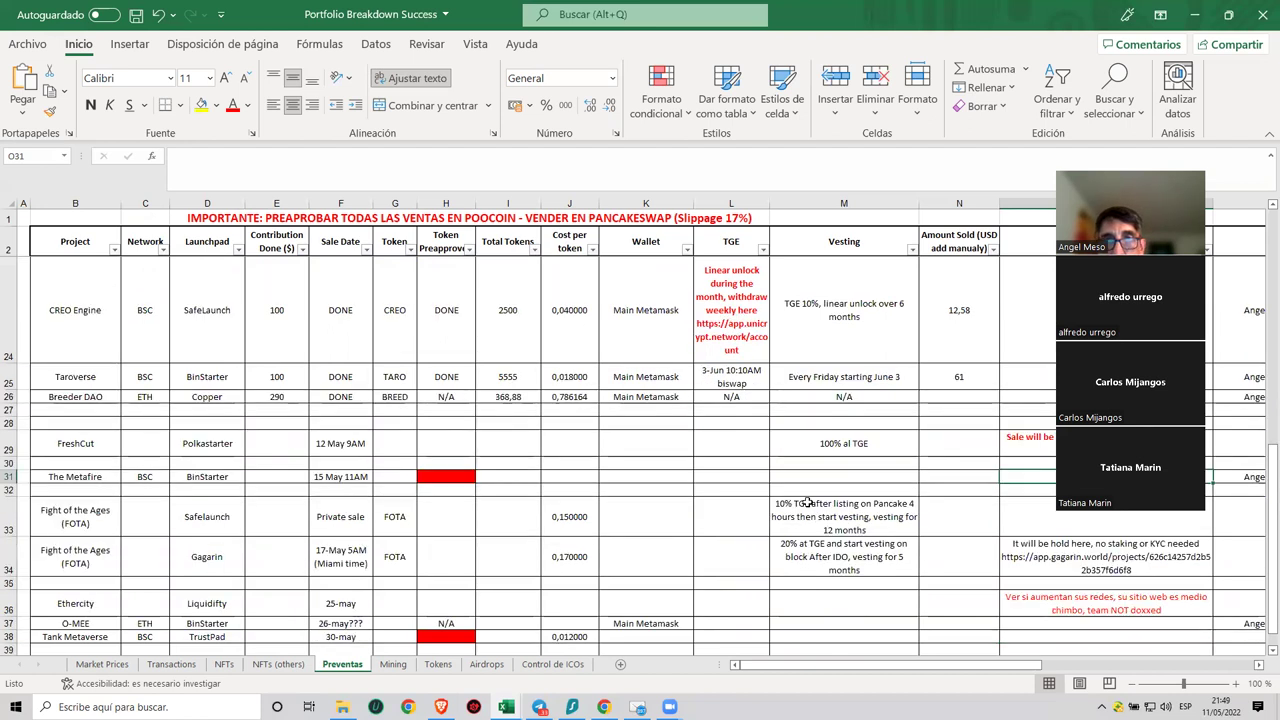
{"action": "scroll", "coordinate": [650, 448], "scroll_direction": "up", "scroll_amount": 1}
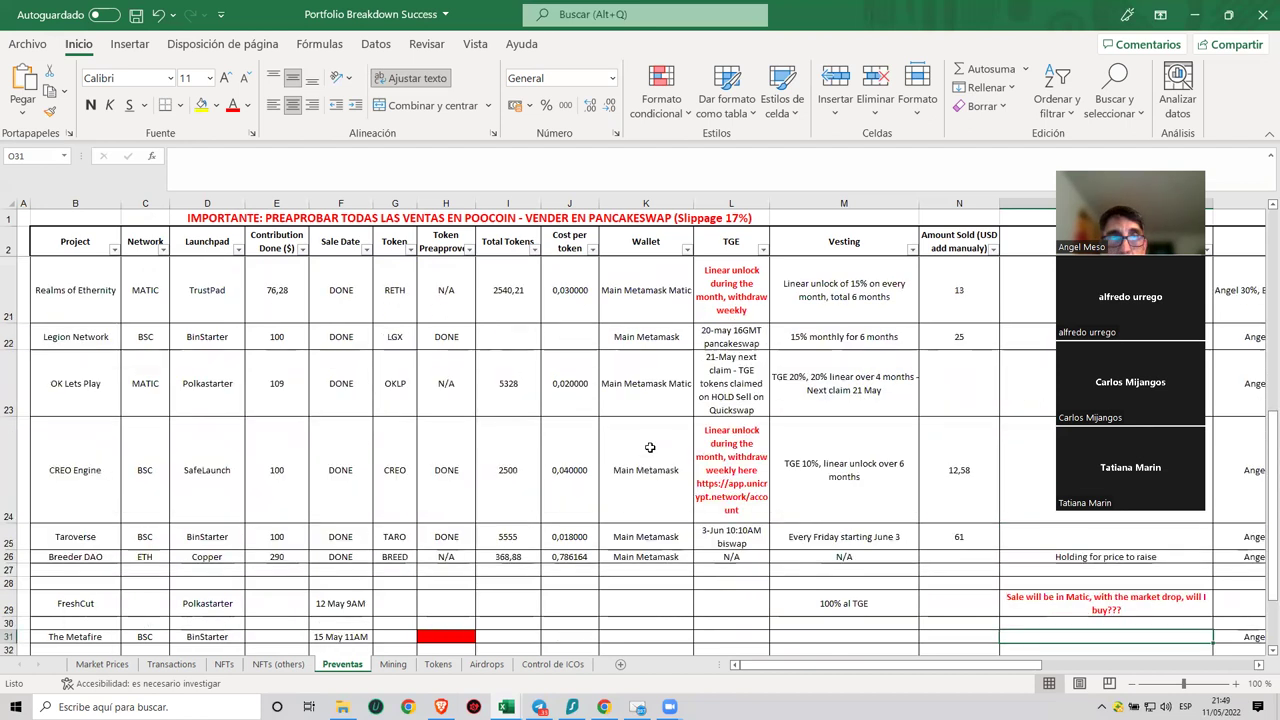
Compare the total contribution with the total amount sold for the projects from Galaxy Blitz to Adroverse.
{"action": "scroll", "coordinate": [650, 448], "scroll_direction": "up", "scroll_amount": 6}
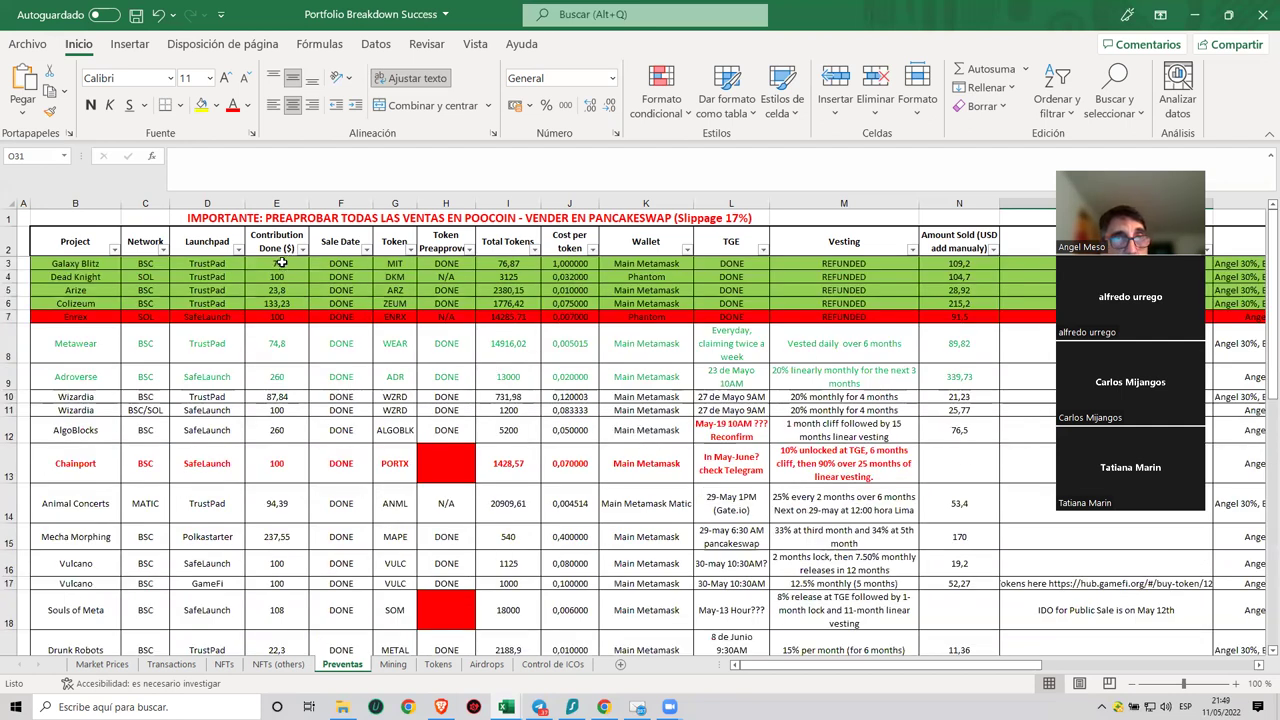
{"action": "left_click_drag", "start_coordinate": [282, 263], "coordinate": [257, 377]}
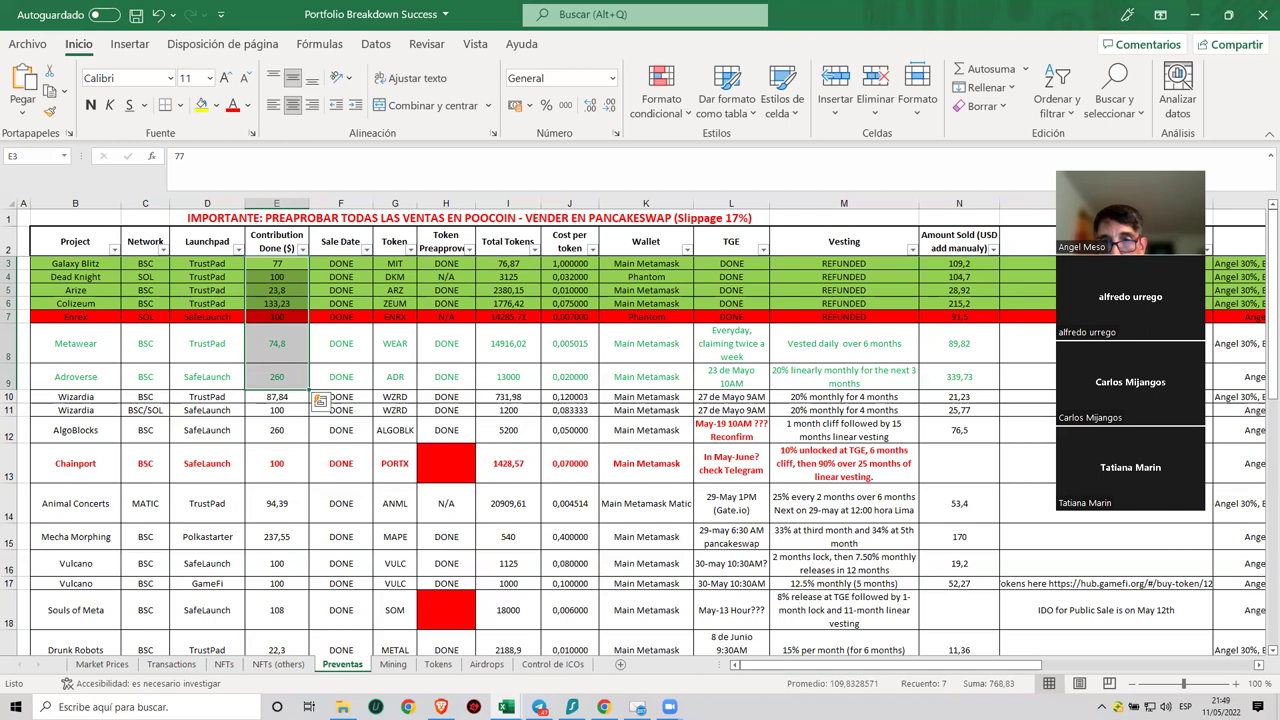
{"action": "left_click_drag", "start_coordinate": [953, 263], "coordinate": [950, 380]}
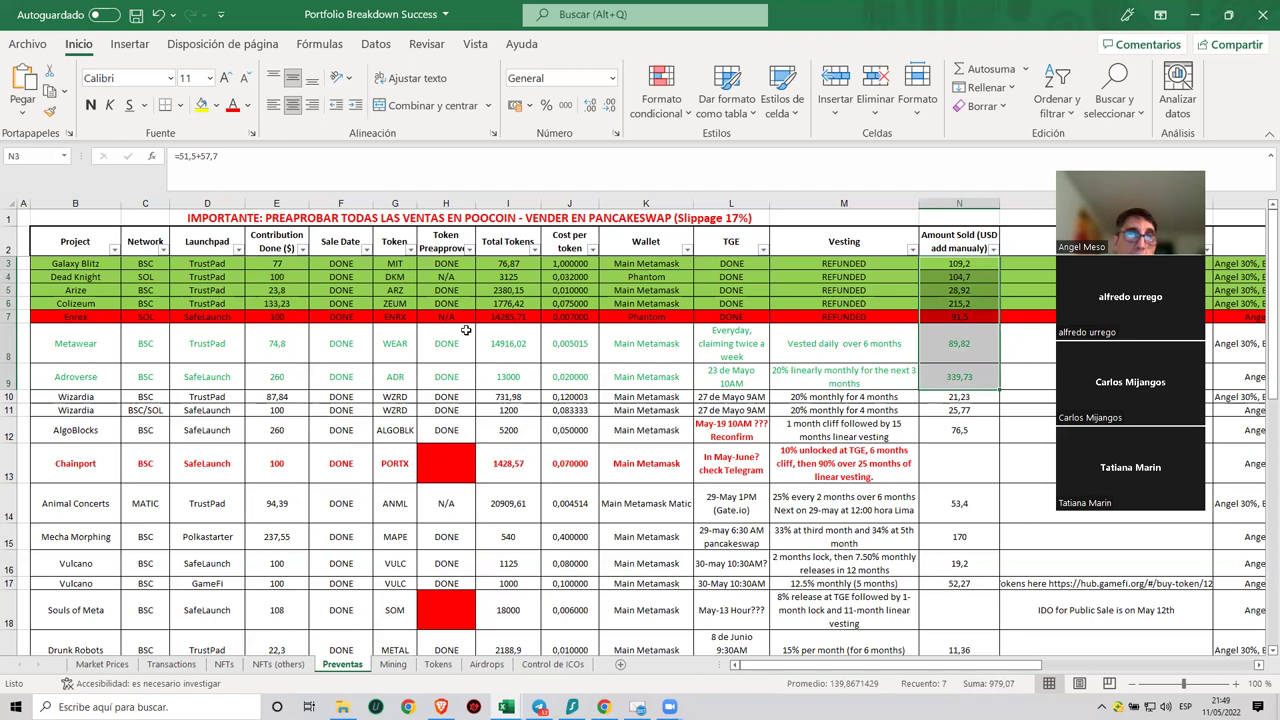
Highlight the Metawear row and inspect the formula behind its amount sold.
{"action": "left_click", "coordinate": [7, 378]}
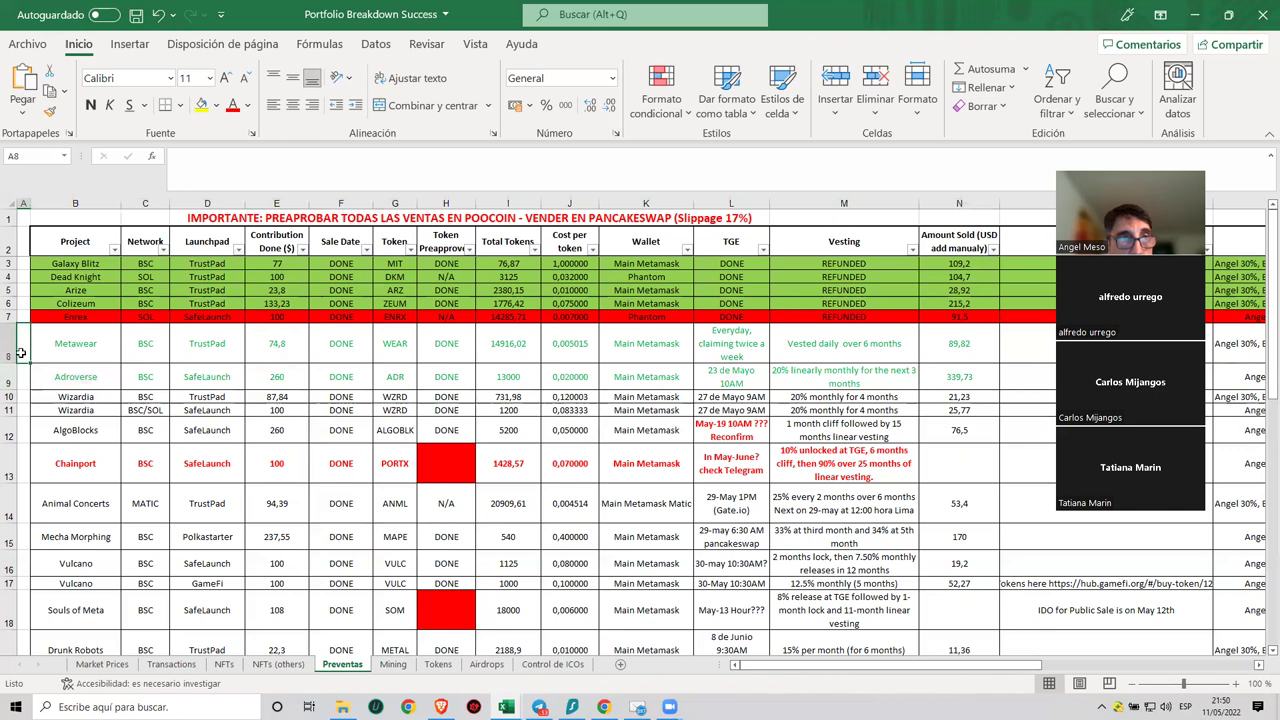
{"action": "left_click", "coordinate": [10, 345]}
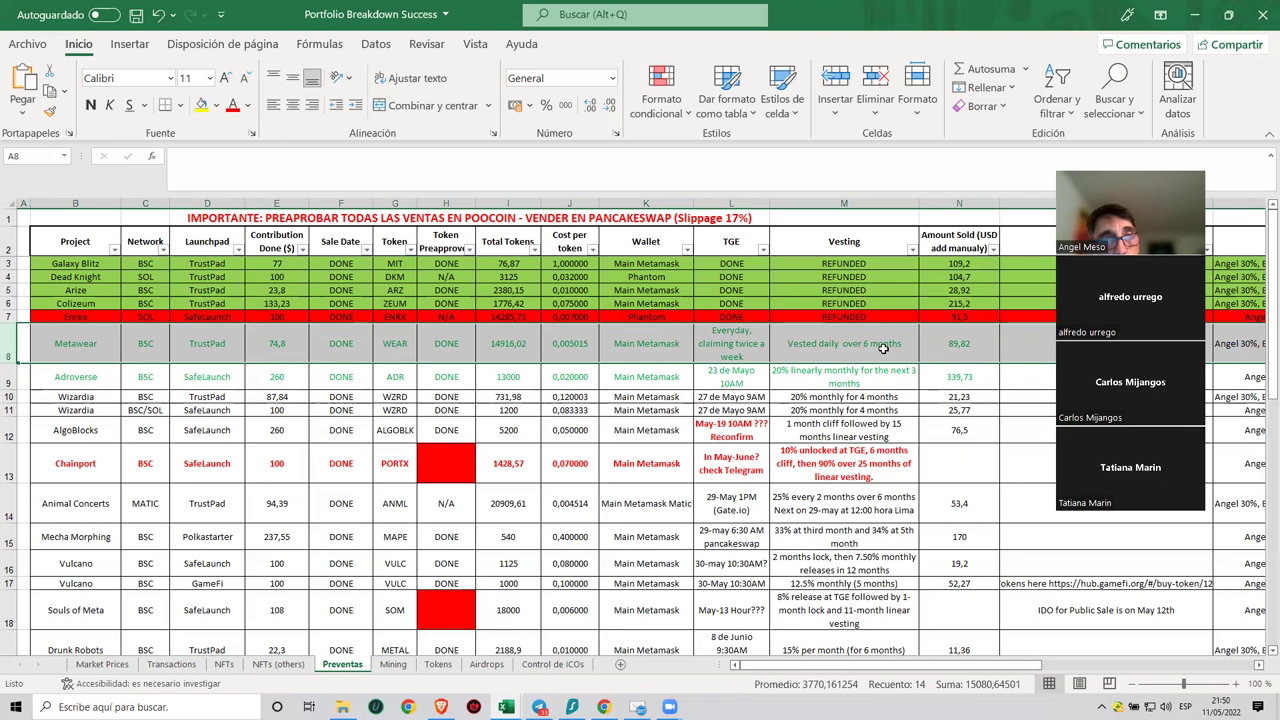
{"action": "left_click", "coordinate": [955, 345]}
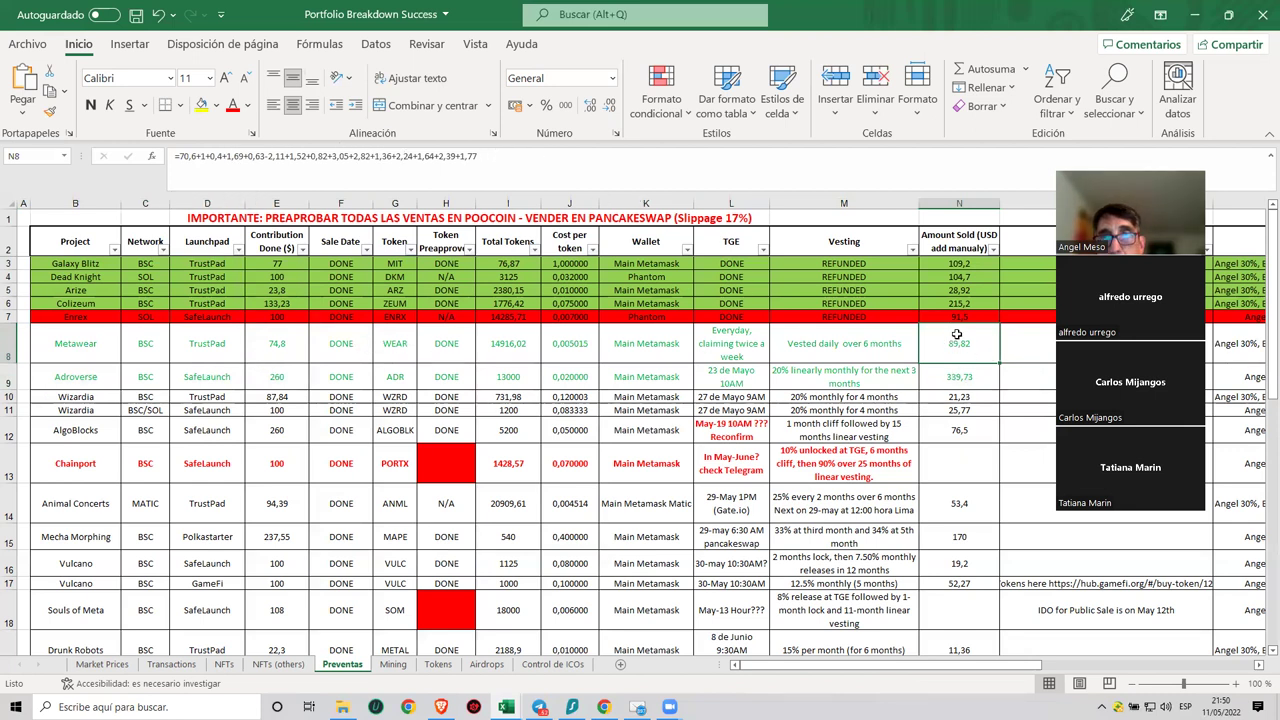
Inspect the formula behind Adroverse's amount sold, check Chainport's amount sold cell, and glance over the projects below it.
{"action": "left_click", "coordinate": [960, 381]}
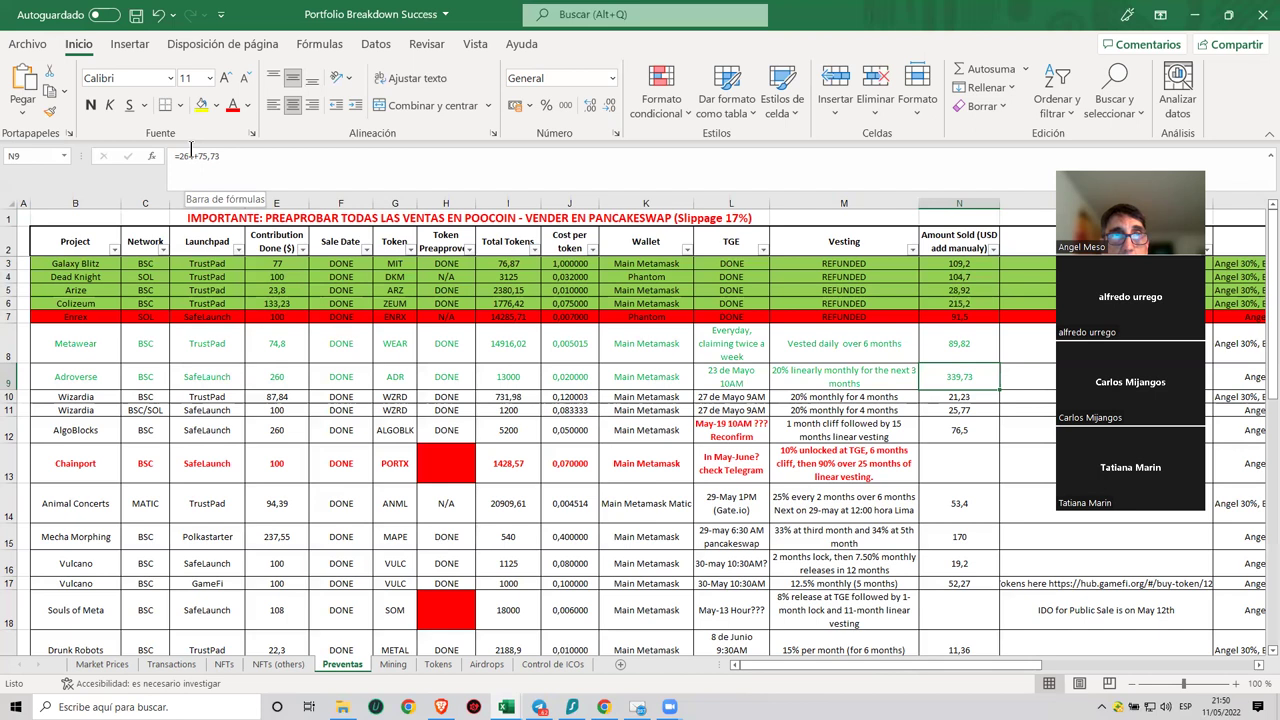
{"action": "left_click", "coordinate": [968, 460]}
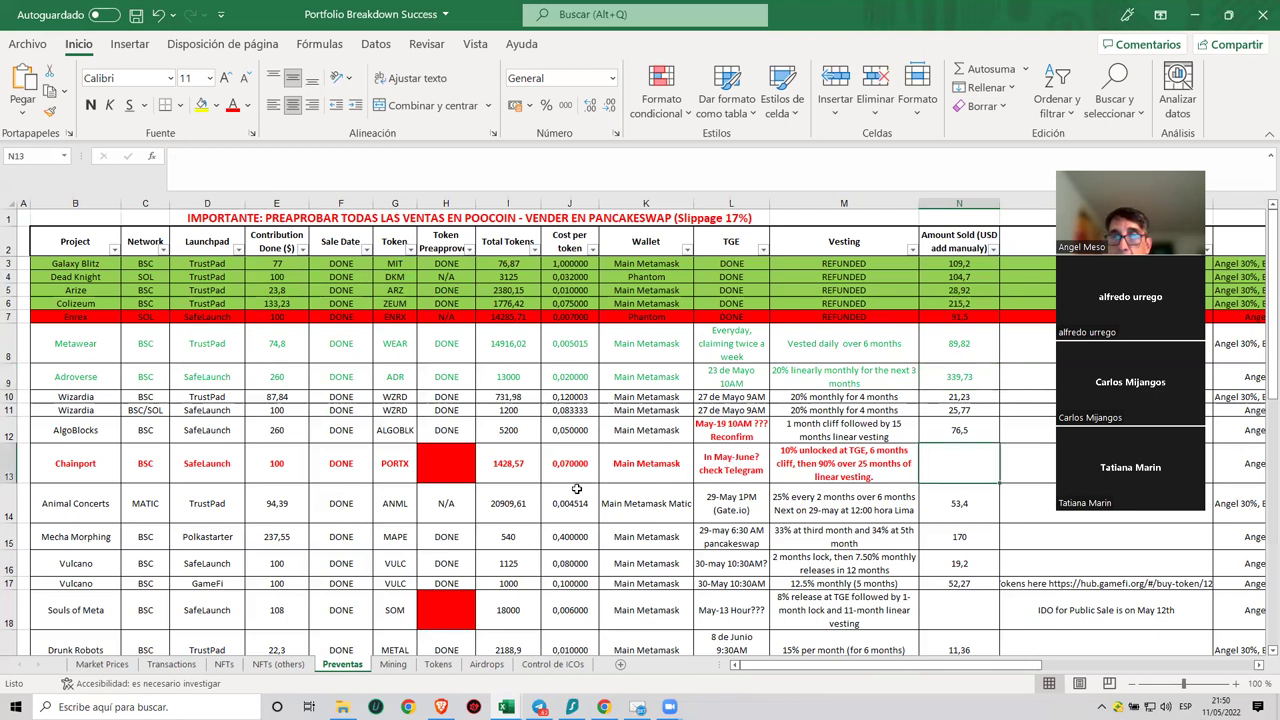
{"action": "scroll", "coordinate": [481, 509], "scroll_direction": "down", "scroll_amount": 3}
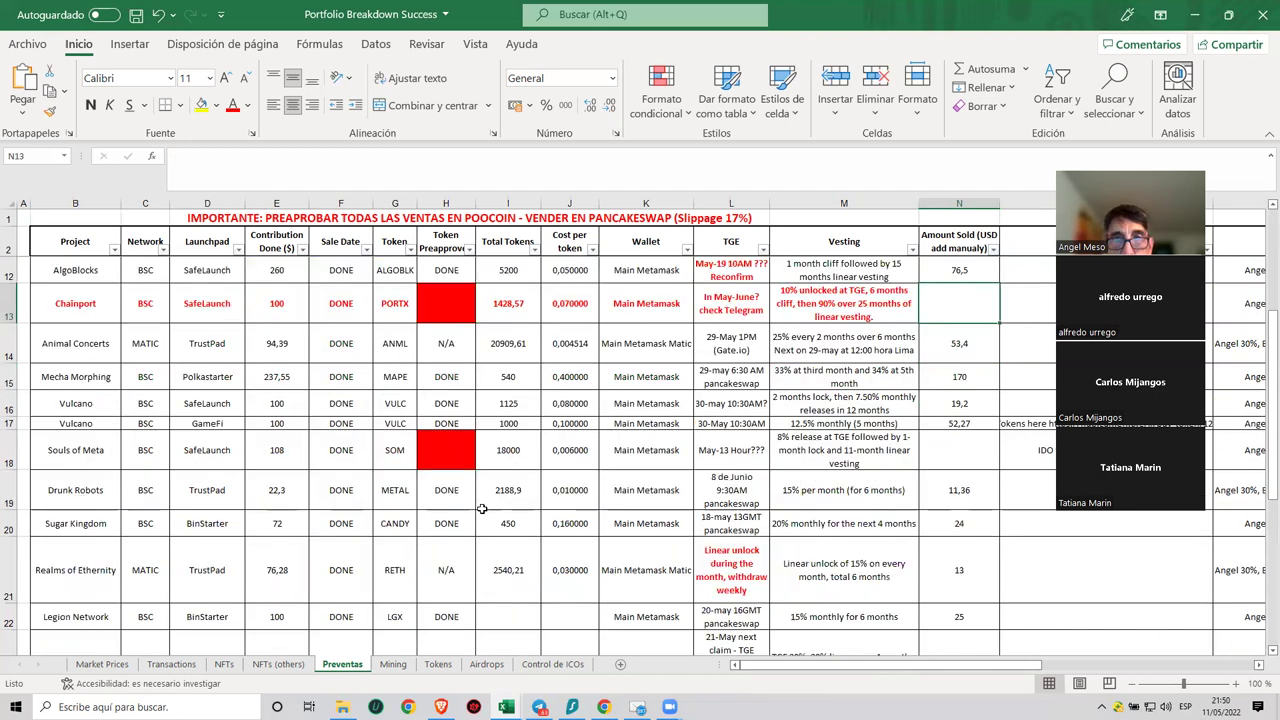
{"action": "scroll", "coordinate": [481, 509], "scroll_direction": "up", "scroll_amount": 3}
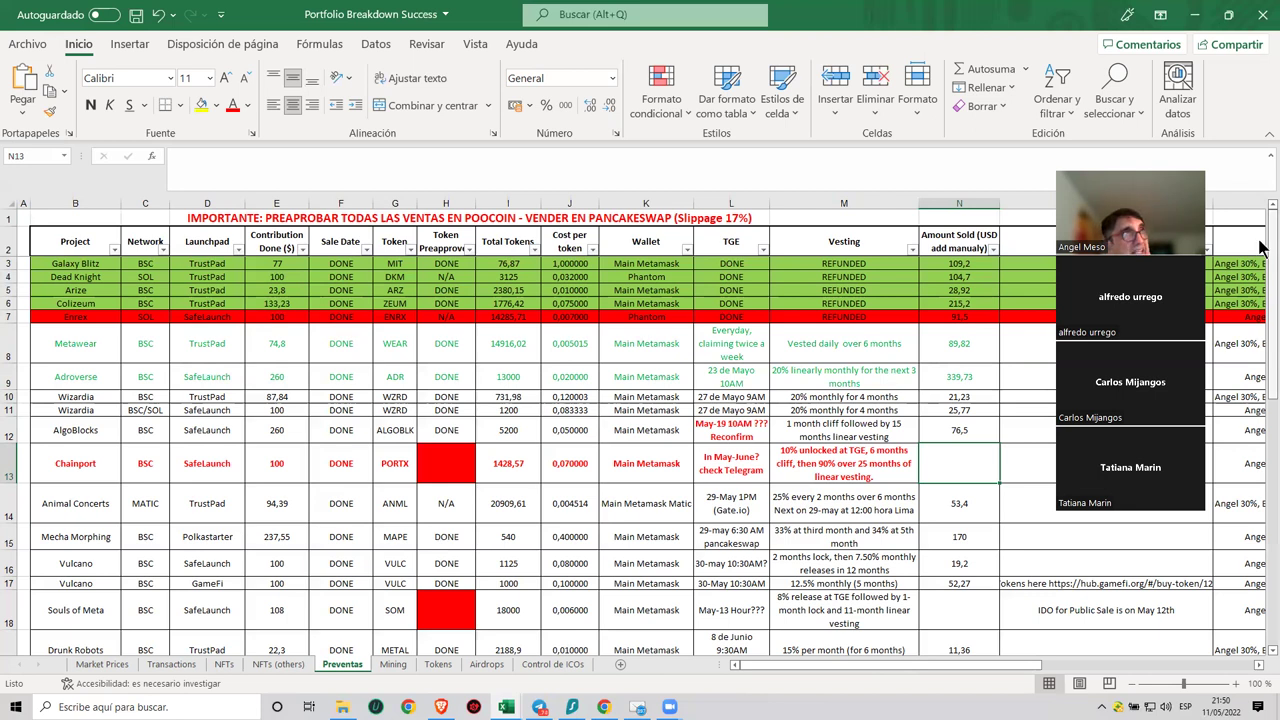
Review the presale list from the refunded projects down to the upcoming sales such as FreshCut, The Metafire and Tank Metaverse.
{"action": "scroll", "coordinate": [1262, 440], "scroll_direction": "down", "scroll_amount": 3}
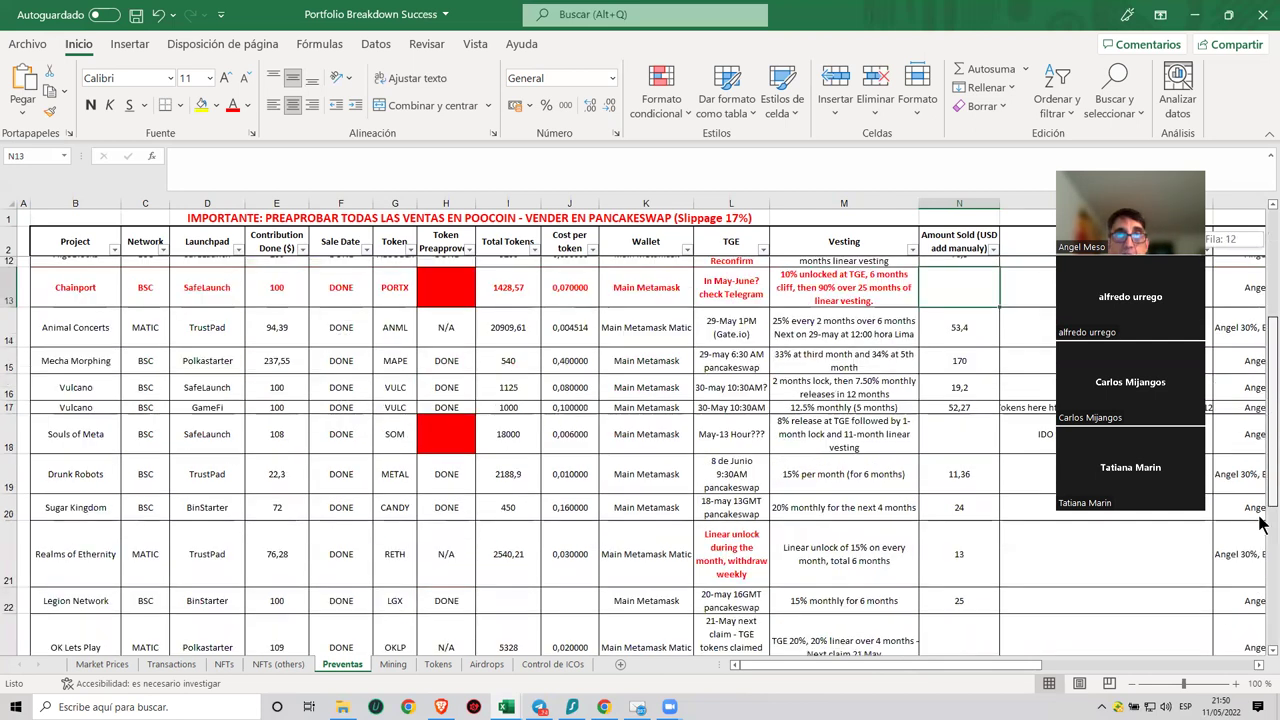
{"action": "scroll", "coordinate": [1263, 553], "scroll_direction": "down", "scroll_amount": 4}
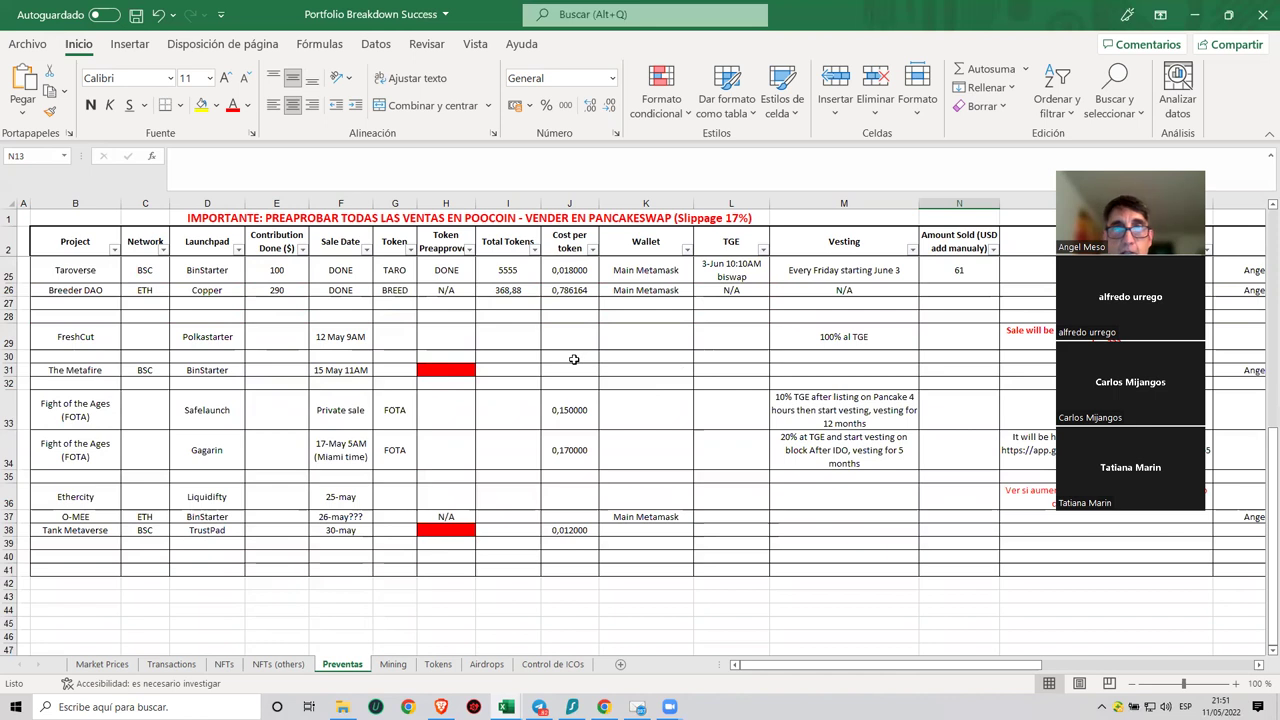
{"action": "scroll", "coordinate": [645, 389], "scroll_direction": "up", "scroll_amount": 2}
{"action": "scroll", "coordinate": [645, 389], "scroll_direction": "up", "scroll_amount": 3}
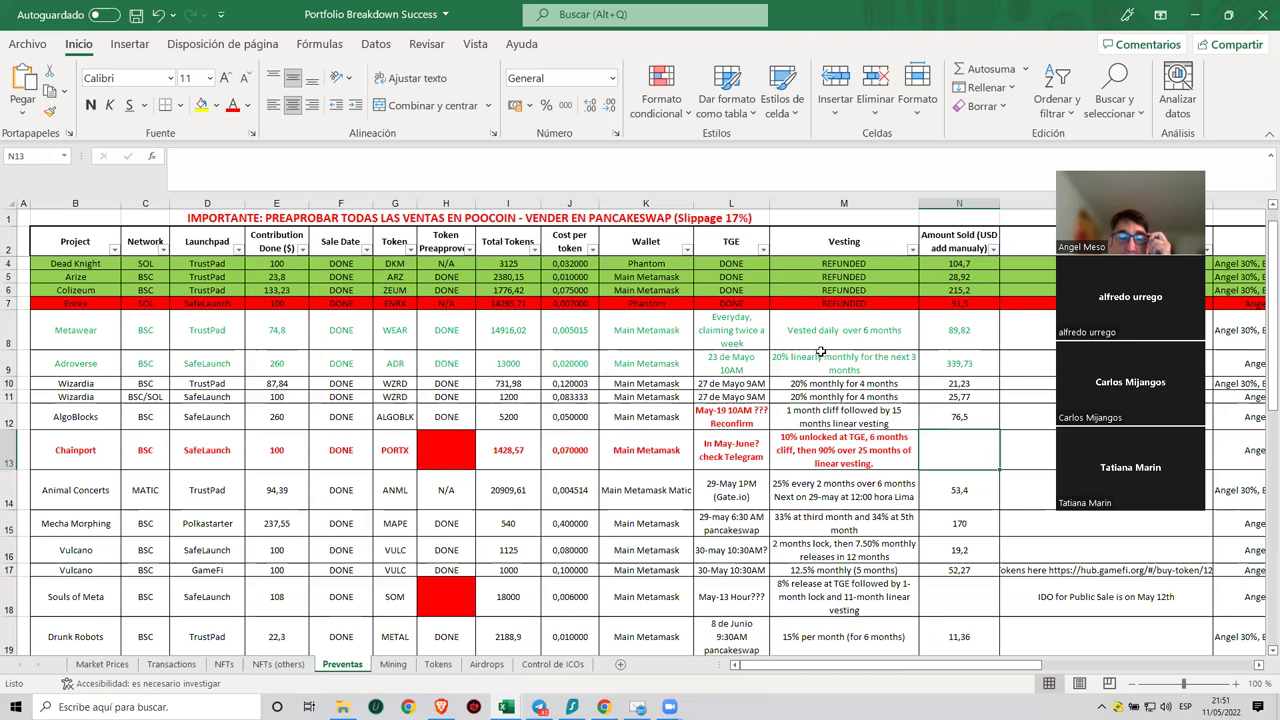
Switch to TrustPad in the browser and open the Realms of Ethernity pool from the contributed projects to examine its details.
{"action": "left_click", "coordinate": [1194, 20]}
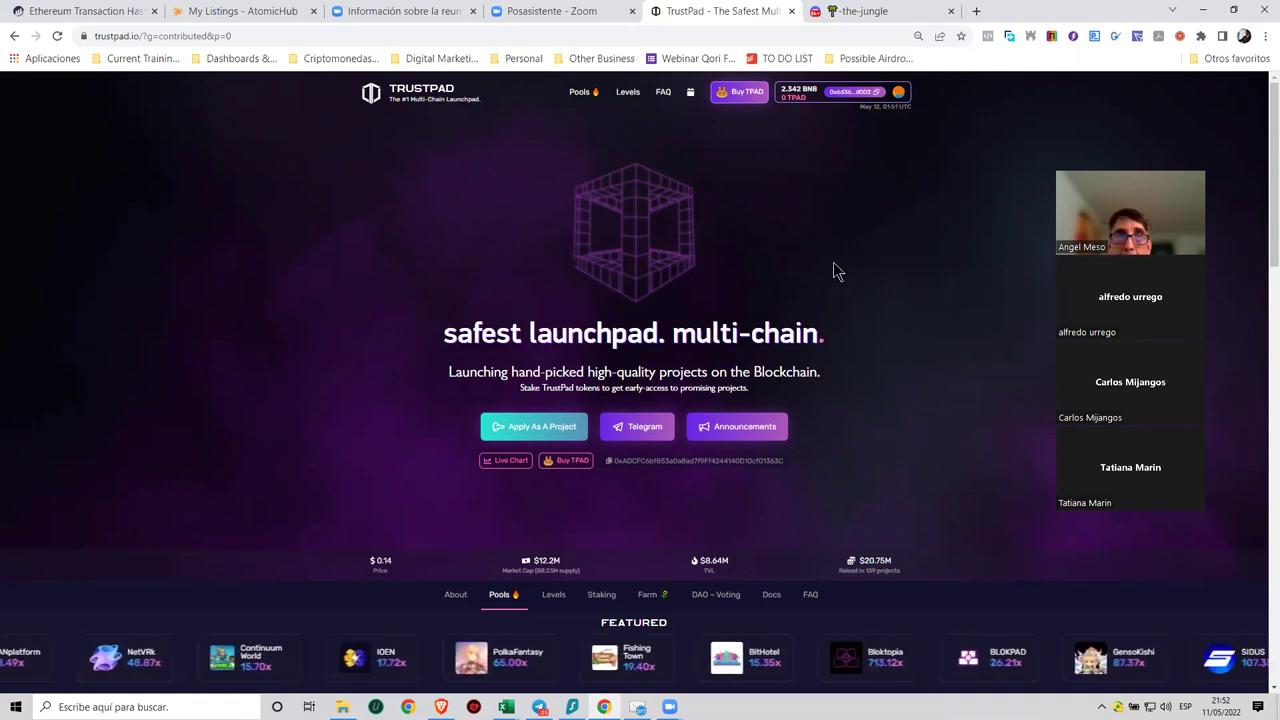
{"action": "scroll", "coordinate": [474, 380], "scroll_direction": "down", "scroll_amount": 6}
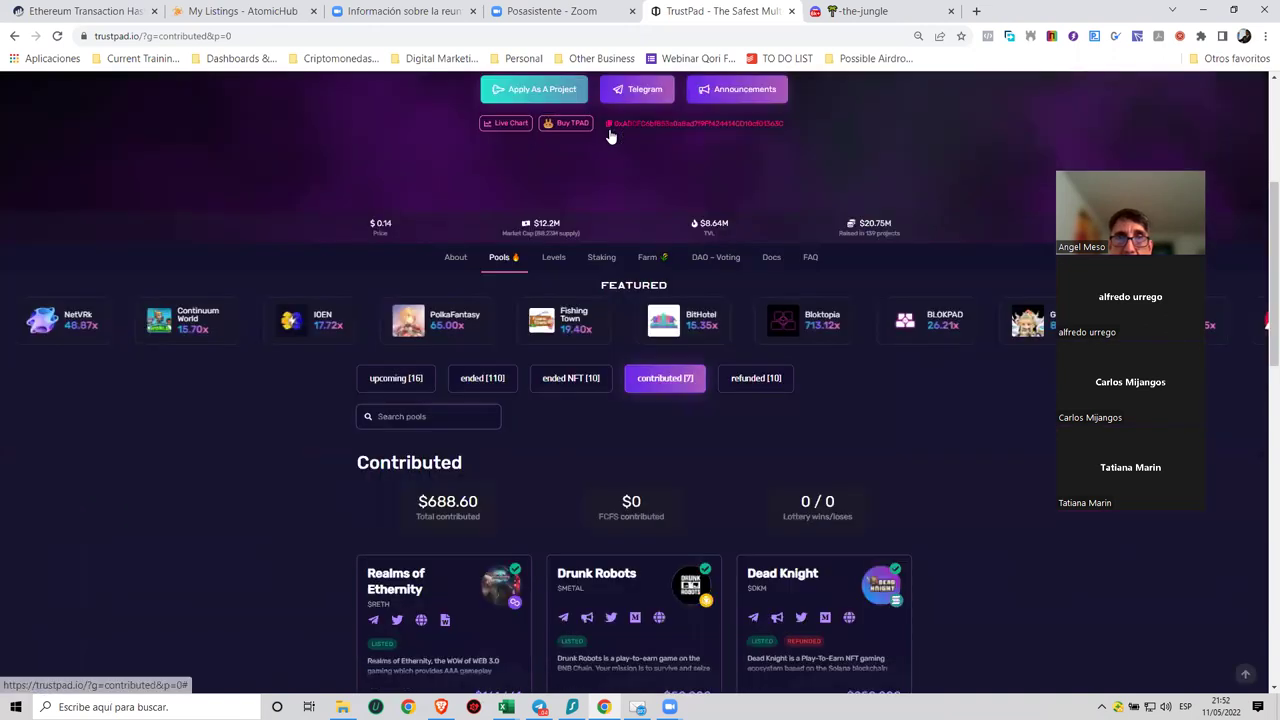
{"action": "left_click", "coordinate": [474, 380]}
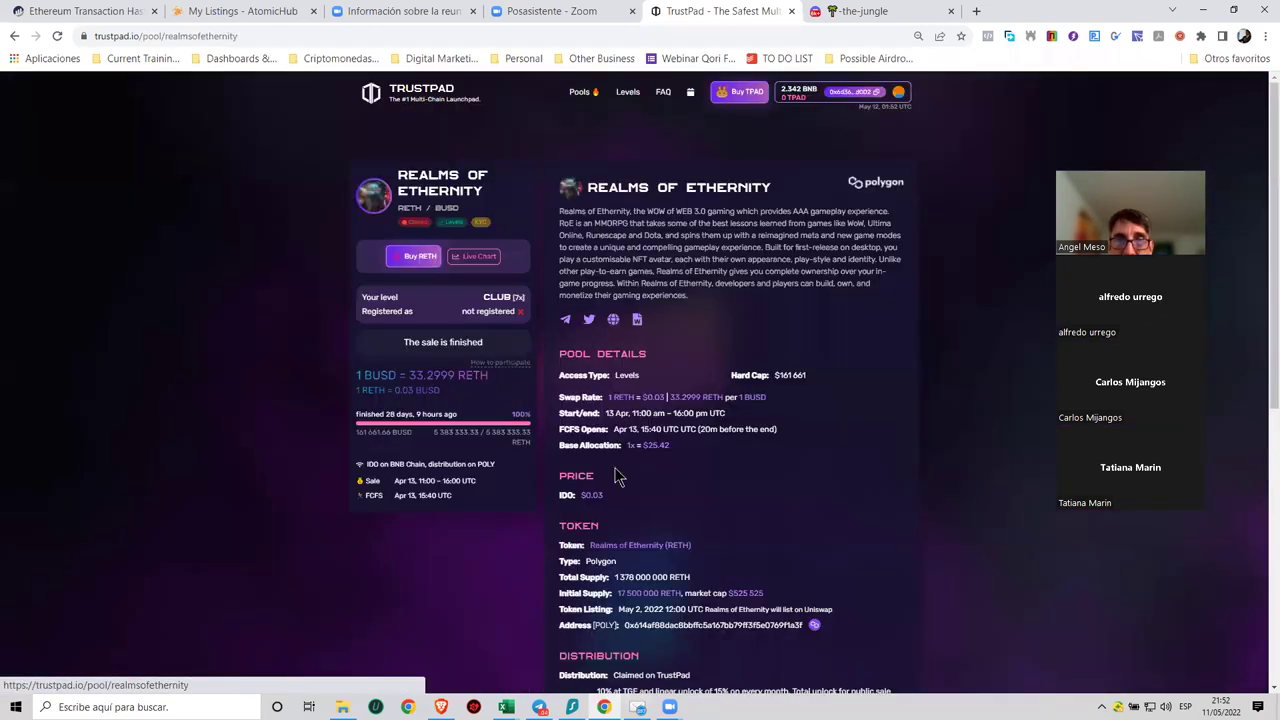
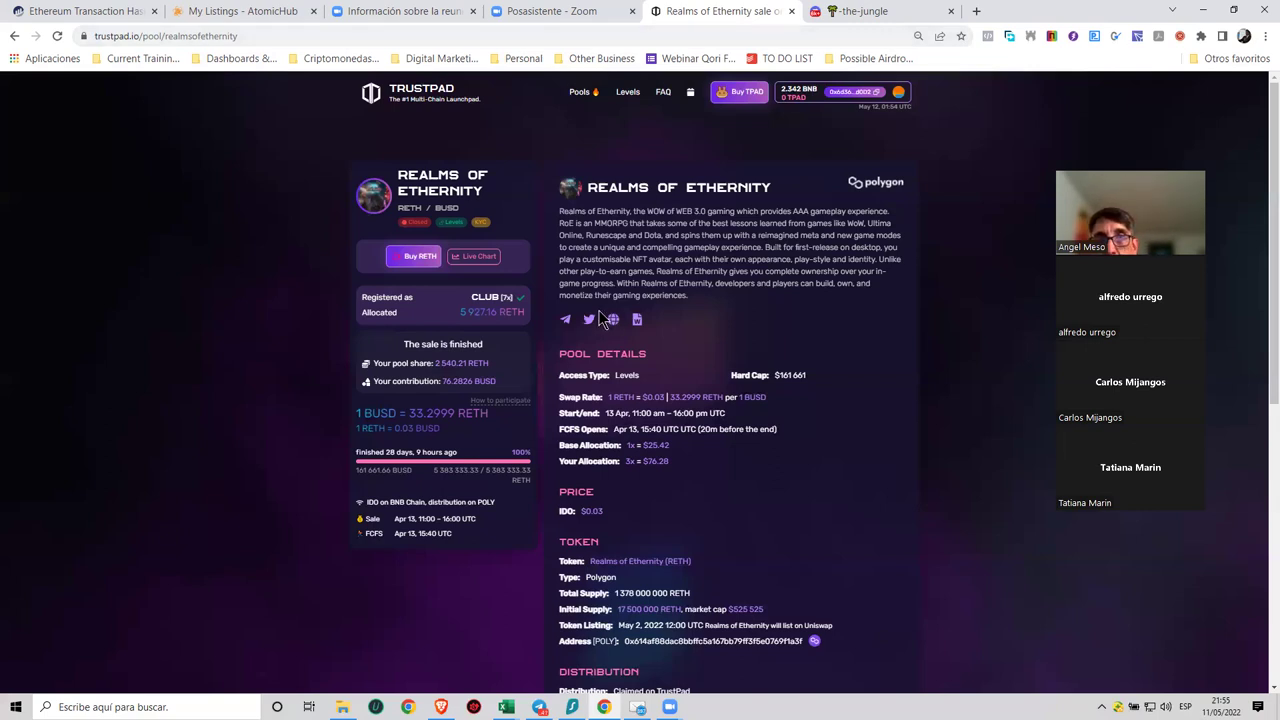
Browse TrustPad's upcoming IDOs and open the Animalia pool to examine its sale terms.
{"action": "left_click", "coordinate": [581, 94]}
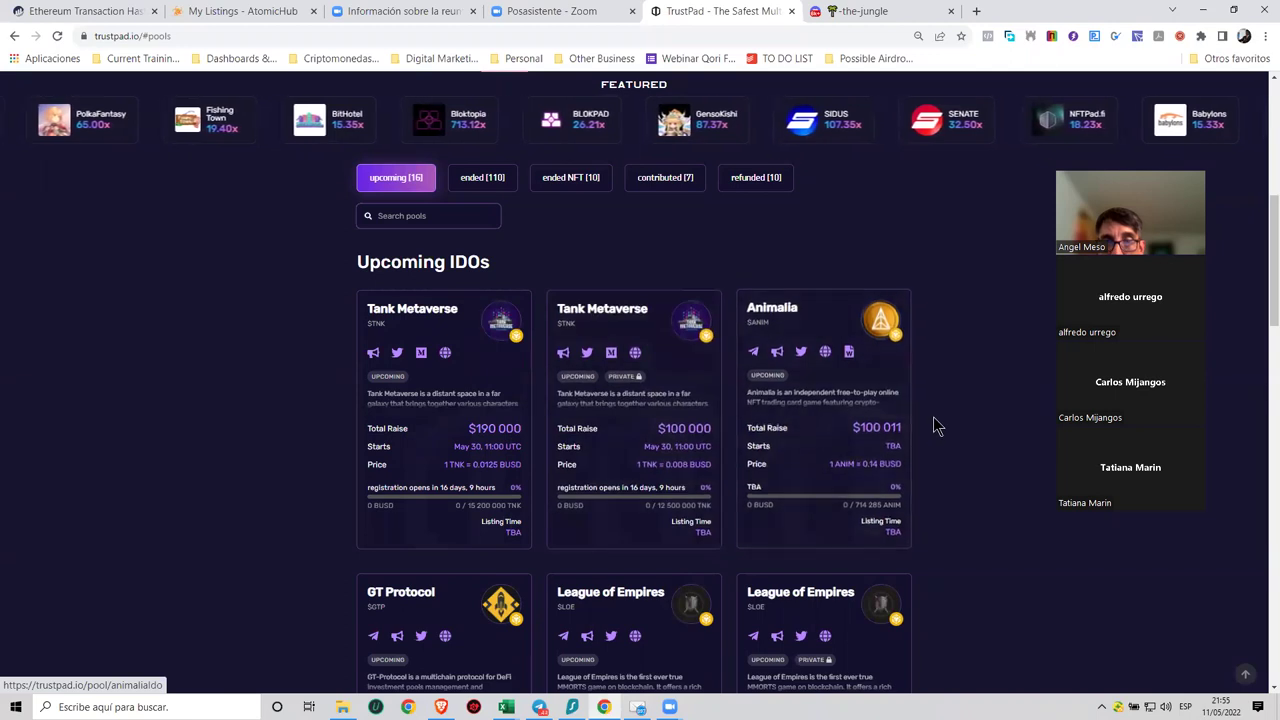
{"action": "scroll", "coordinate": [933, 416], "scroll_direction": "down", "scroll_amount": 5}
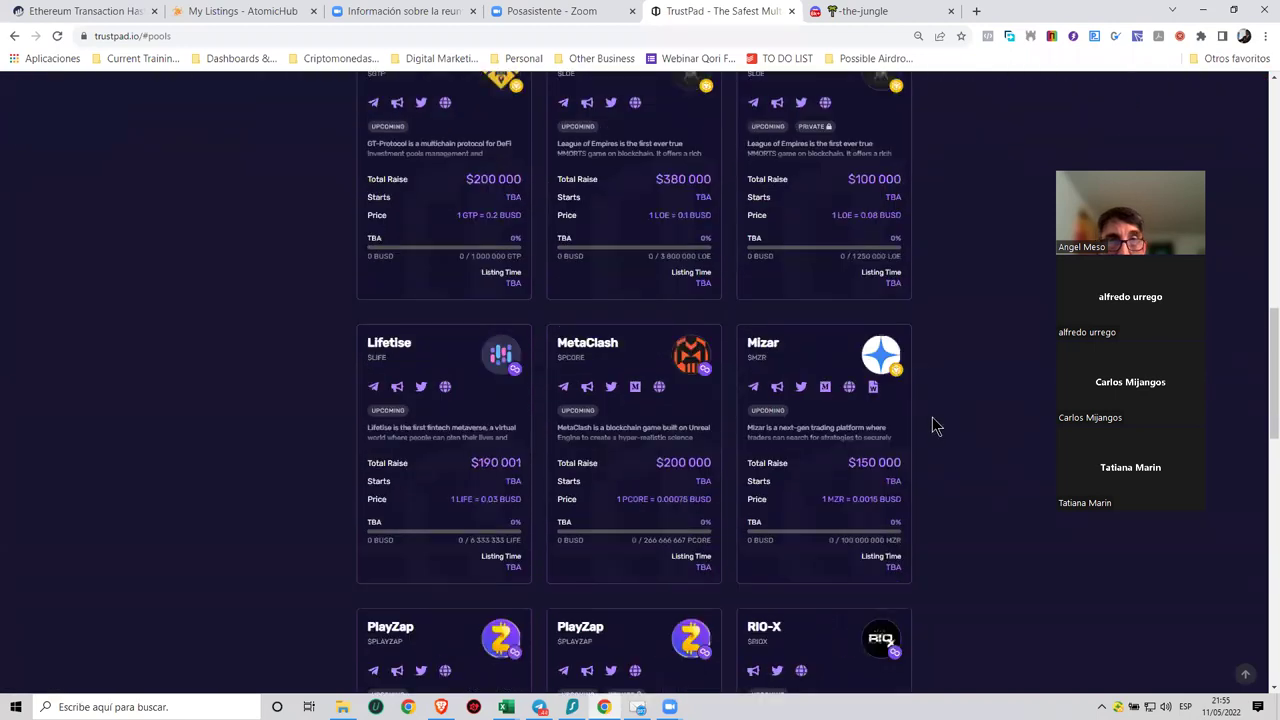
{"action": "scroll", "coordinate": [935, 420], "scroll_direction": "up", "scroll_amount": 6}
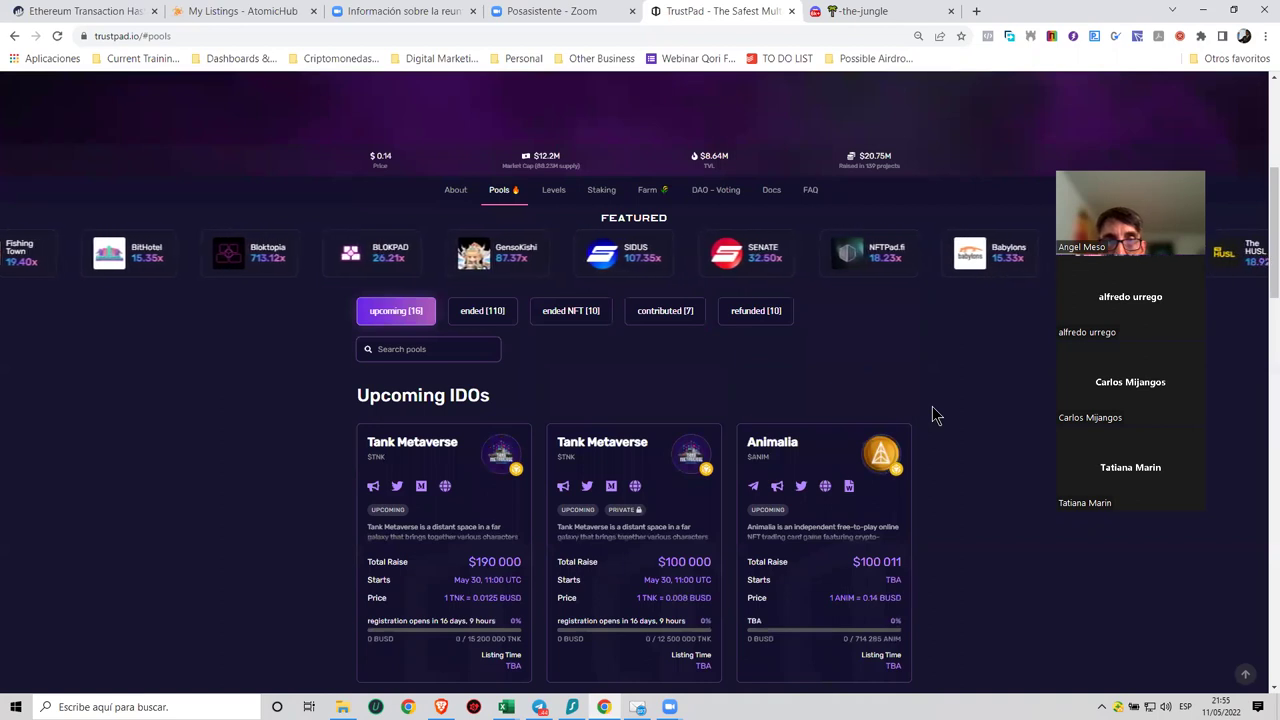
{"action": "scroll", "coordinate": [933, 416], "scroll_direction": "down", "scroll_amount": 1}
{"action": "scroll", "coordinate": [932, 417], "scroll_direction": "down", "scroll_amount": 1}
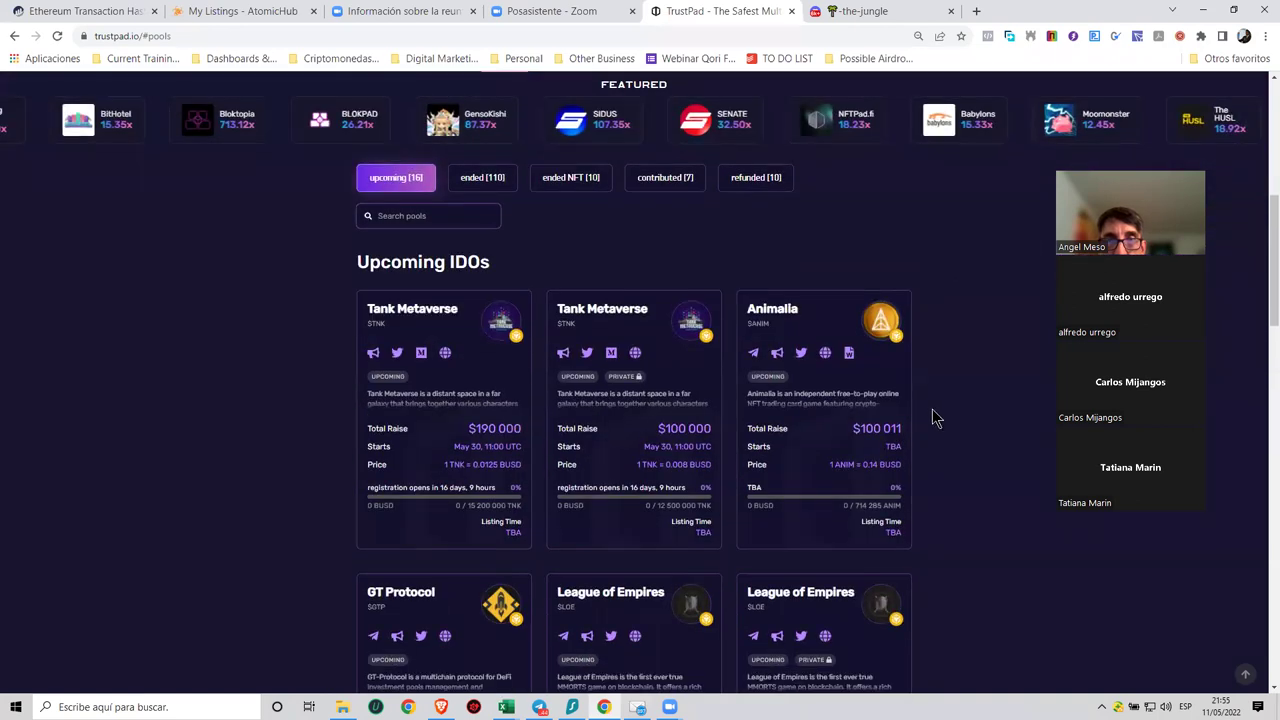
{"action": "left_click", "coordinate": [845, 402]}
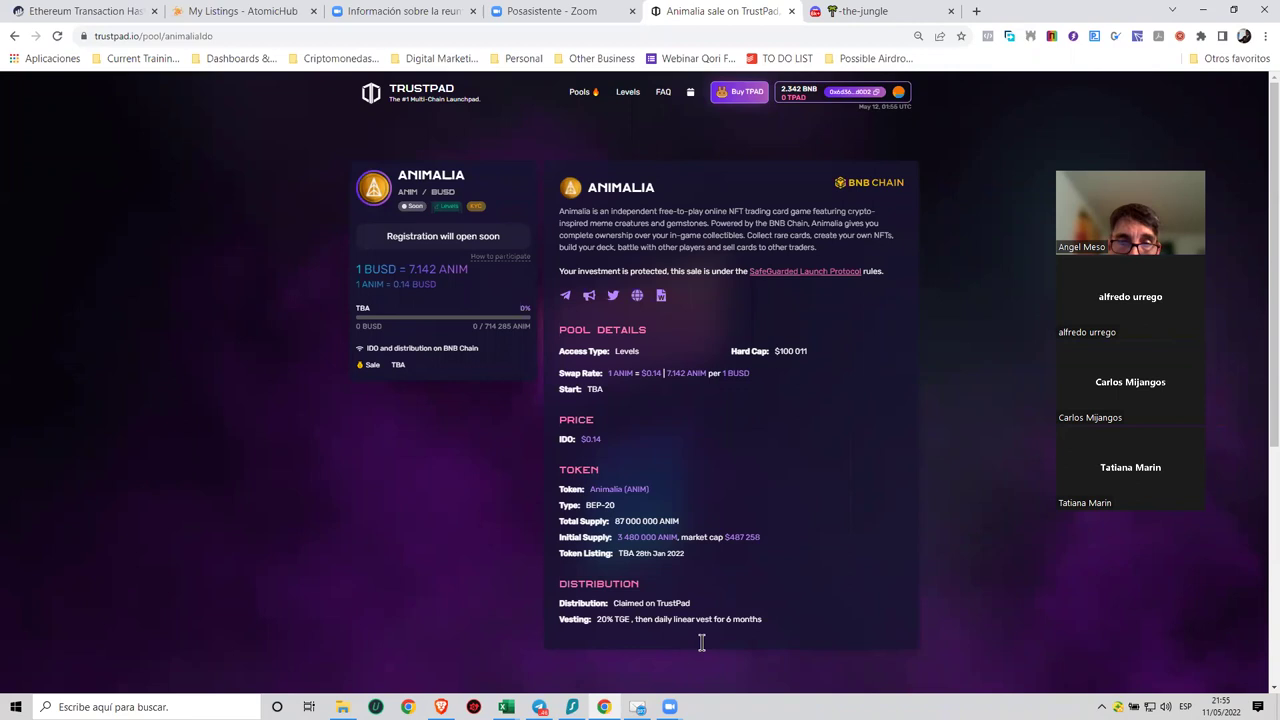
Switch to the Portfolio Breakdown Success workbook in Excel and highlight the Adroverse and Mecha Morphing rows to examine their contributions.
{"action": "mouse_move", "coordinate": [506, 707]}
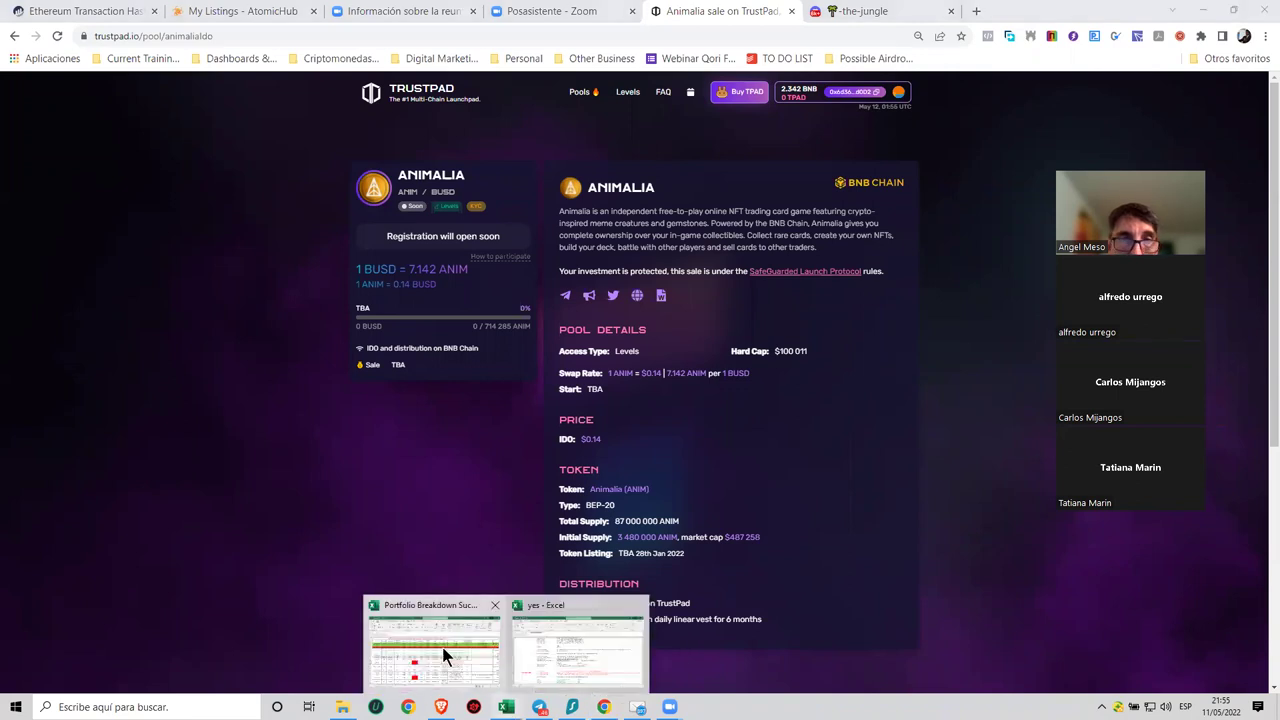
{"action": "left_click", "coordinate": [443, 650]}
{"action": "scroll", "coordinate": [272, 344], "scroll_direction": "up", "scroll_amount": 1}
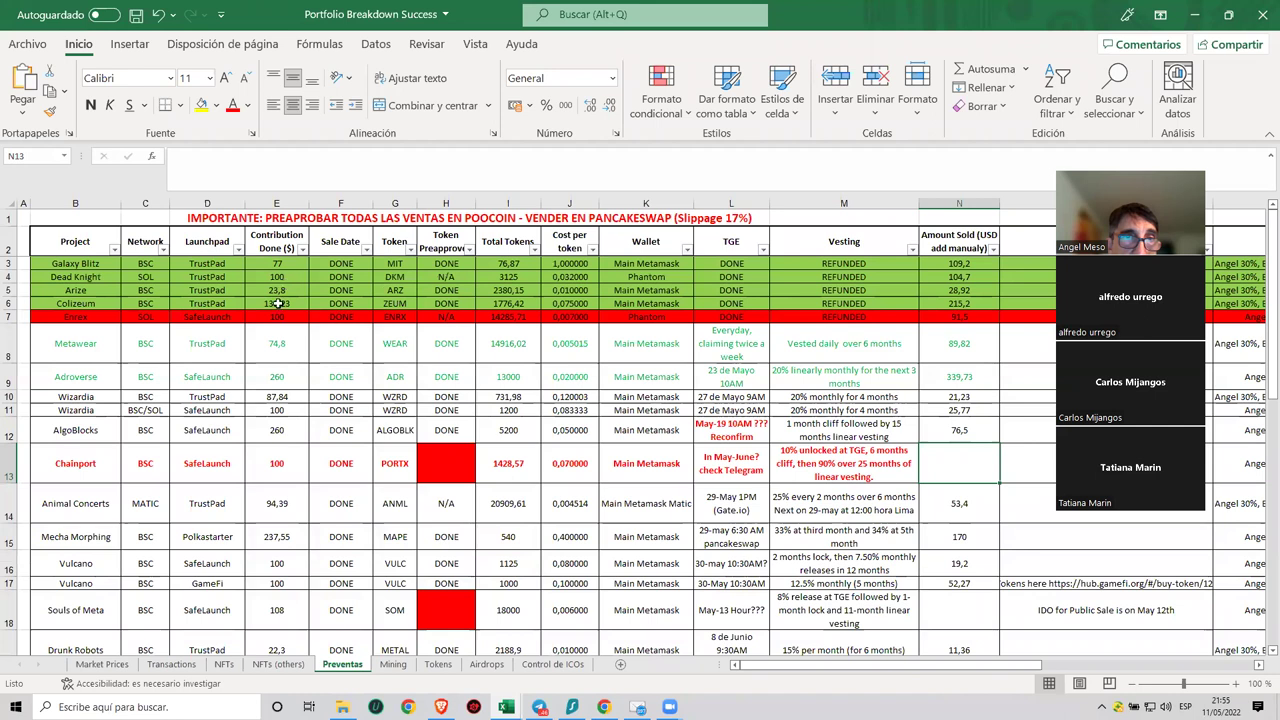
{"action": "scroll", "coordinate": [275, 338], "scroll_direction": "down", "scroll_amount": 1}
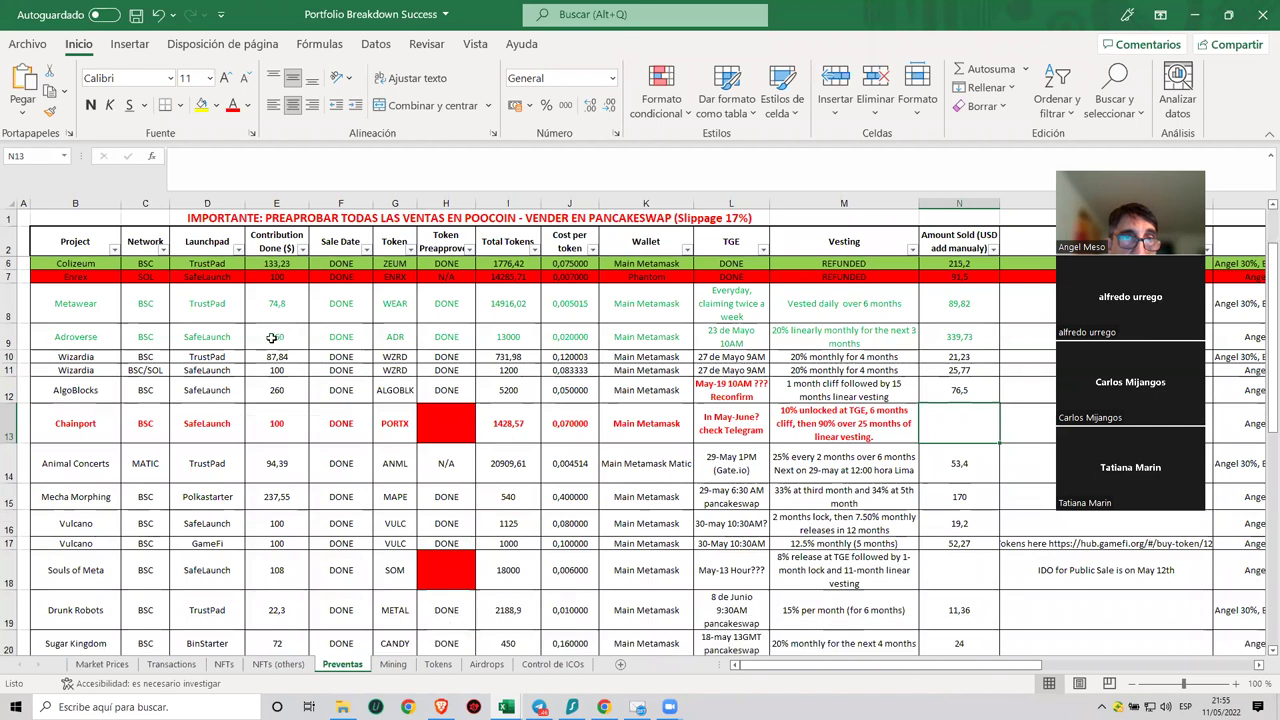
{"action": "left_click", "coordinate": [197, 335]}
{"action": "left_click", "coordinate": [12, 336]}
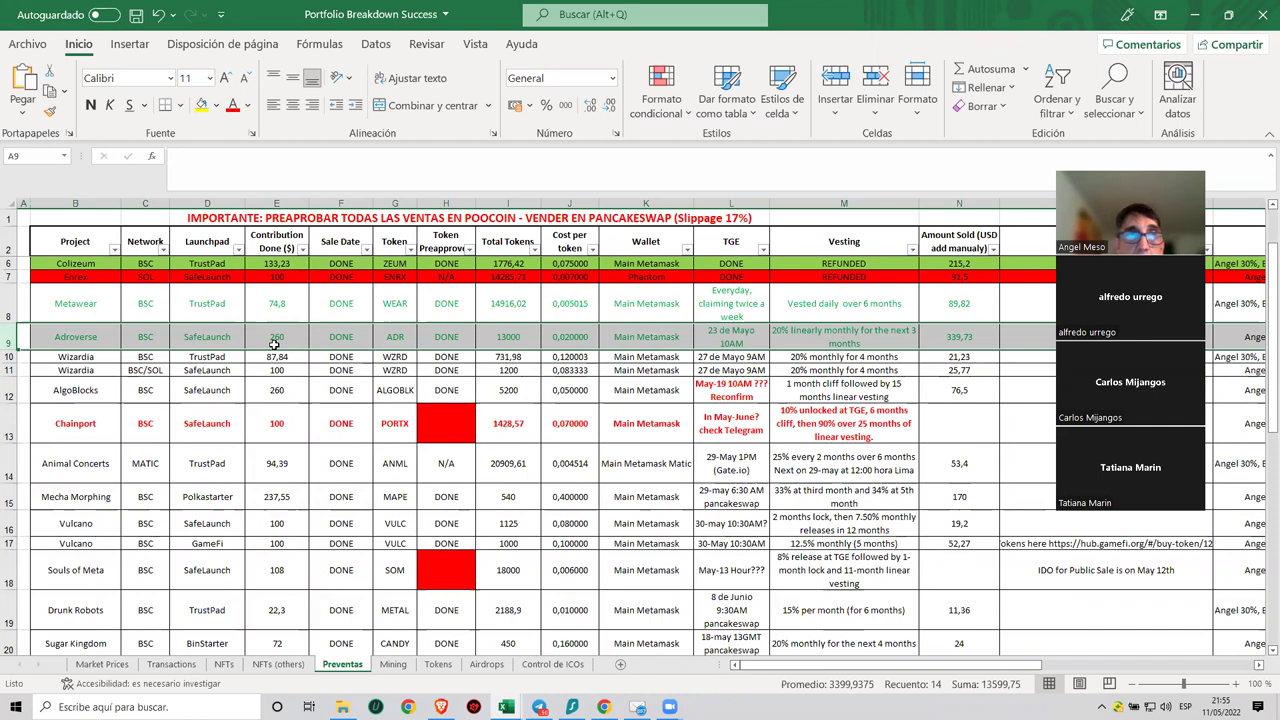
{"action": "left_click", "coordinate": [280, 340]}
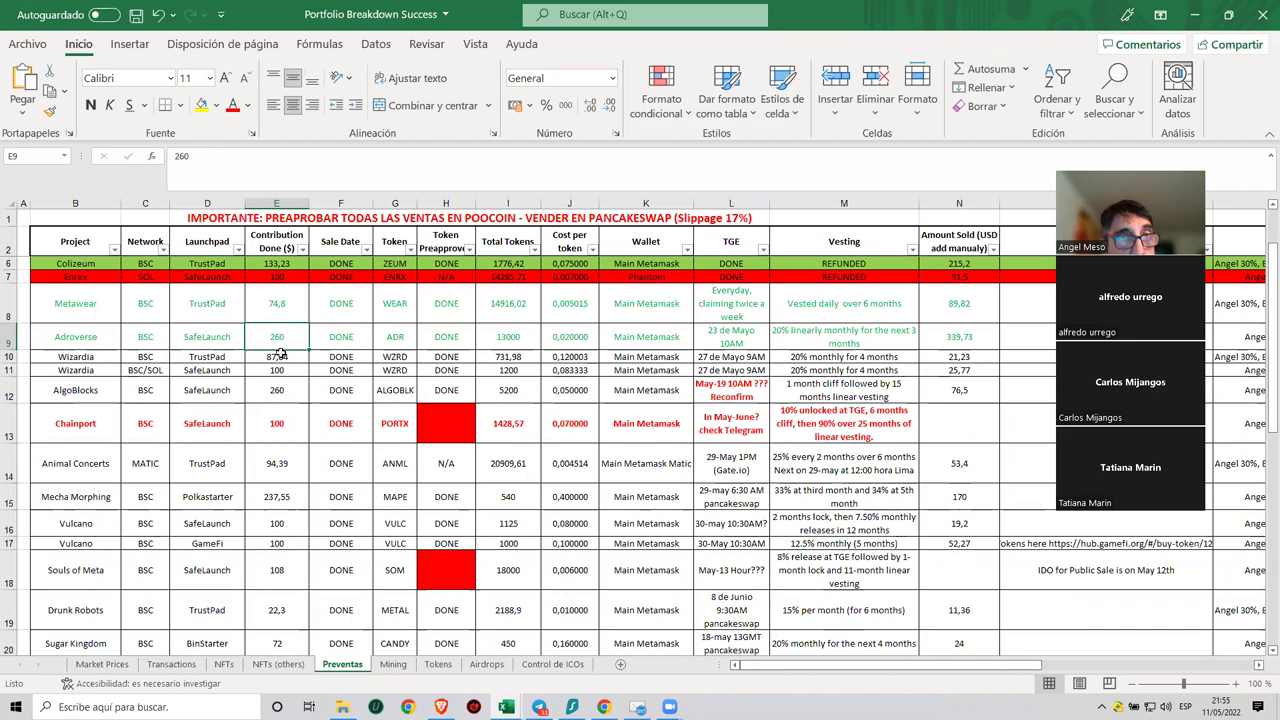
{"action": "scroll", "coordinate": [285, 492], "scroll_direction": "down", "scroll_amount": 1}
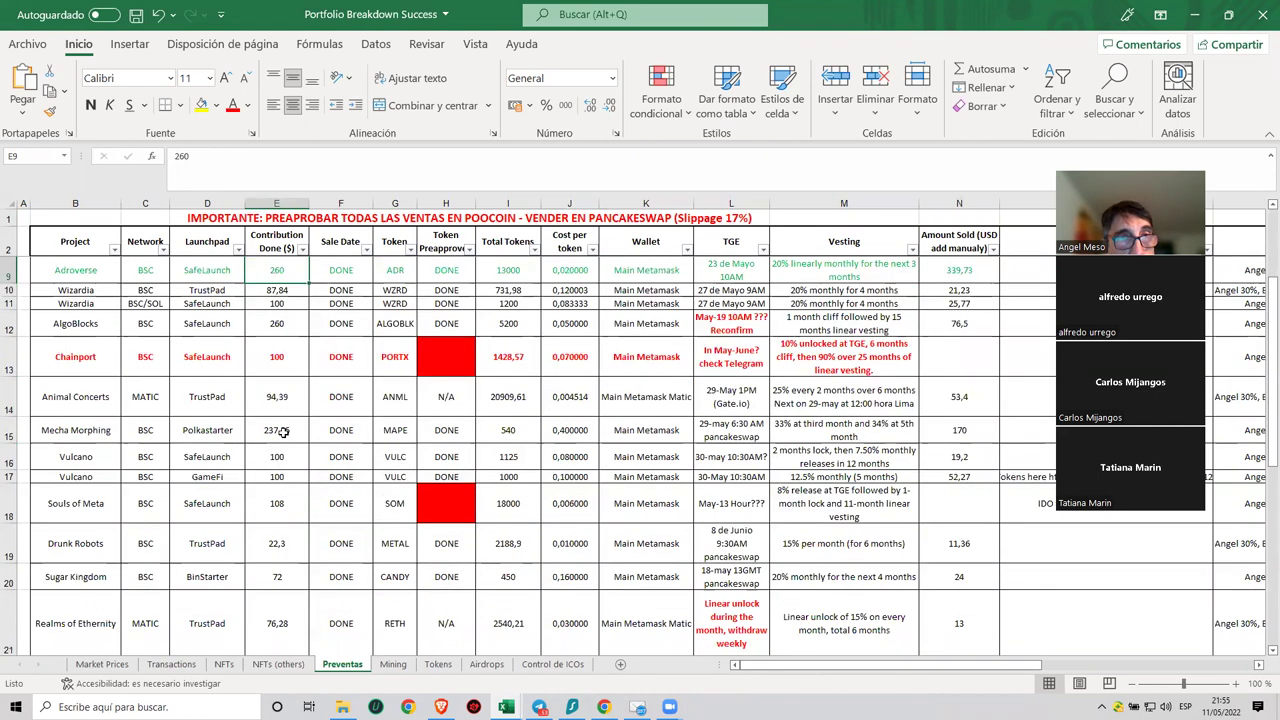
{"action": "left_click", "coordinate": [9, 436]}
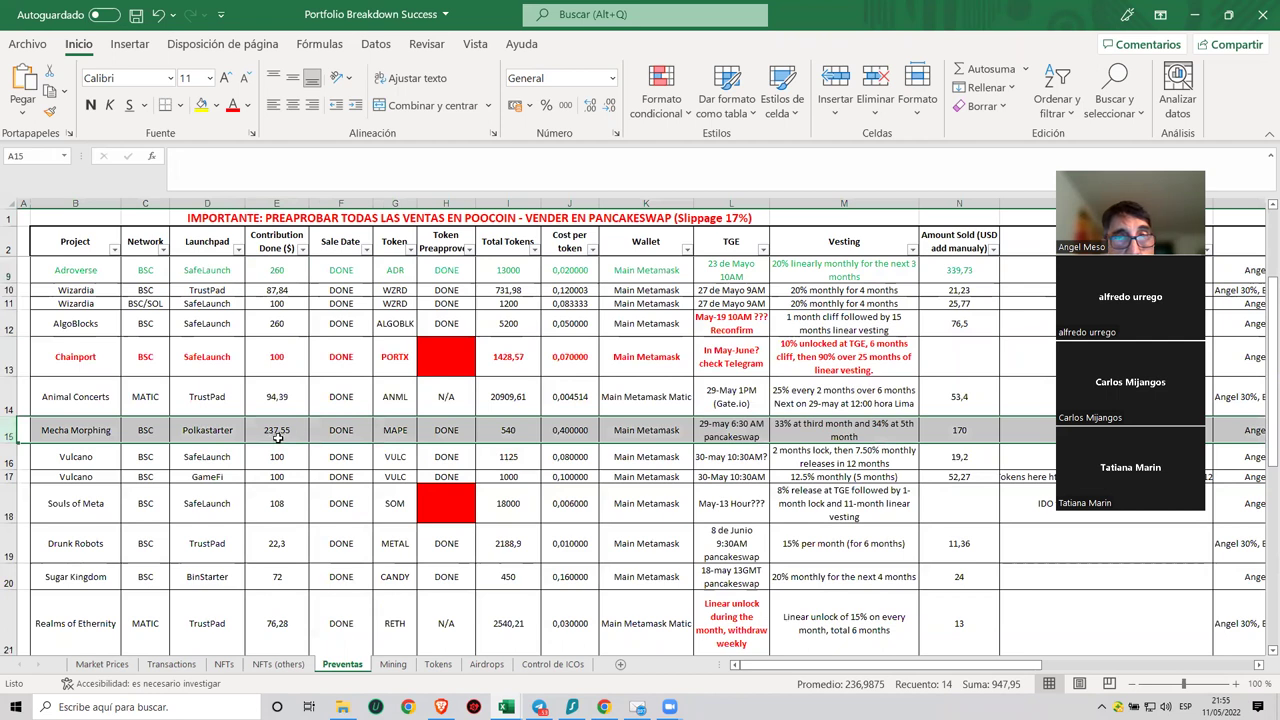
Examine the contribution amounts of the remaining presale projects across the whole Preventas list.
{"action": "scroll", "coordinate": [262, 456], "scroll_direction": "down", "scroll_amount": 2}
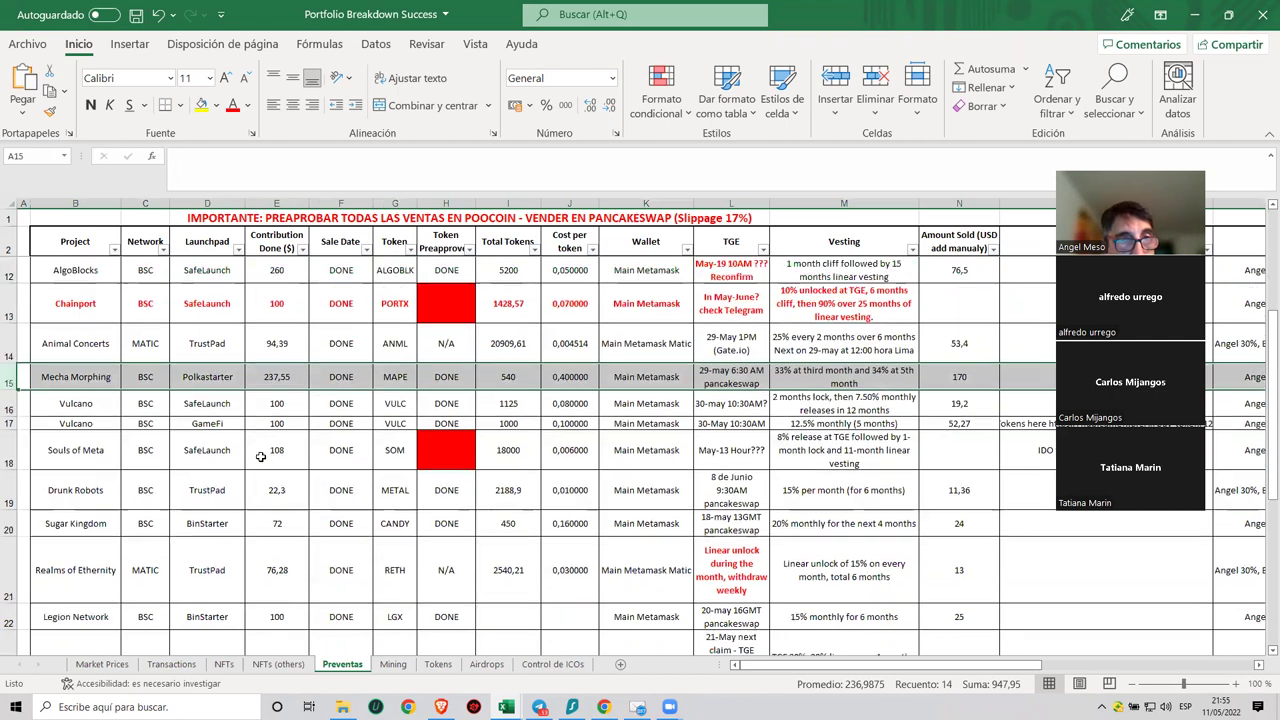
{"action": "scroll", "coordinate": [261, 457], "scroll_direction": "down", "scroll_amount": 4}
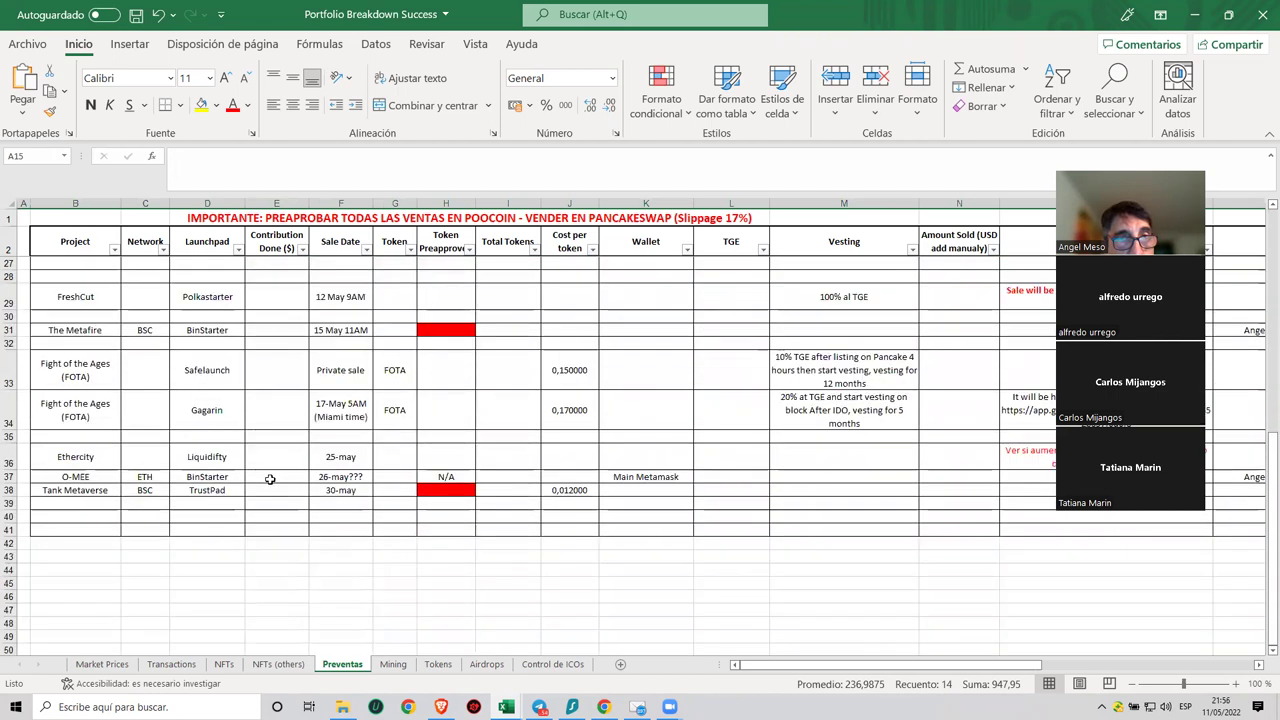
{"action": "scroll", "coordinate": [279, 326], "scroll_direction": "up", "scroll_amount": 4}
{"action": "scroll", "coordinate": [290, 555], "scroll_direction": "down", "scroll_amount": 2}
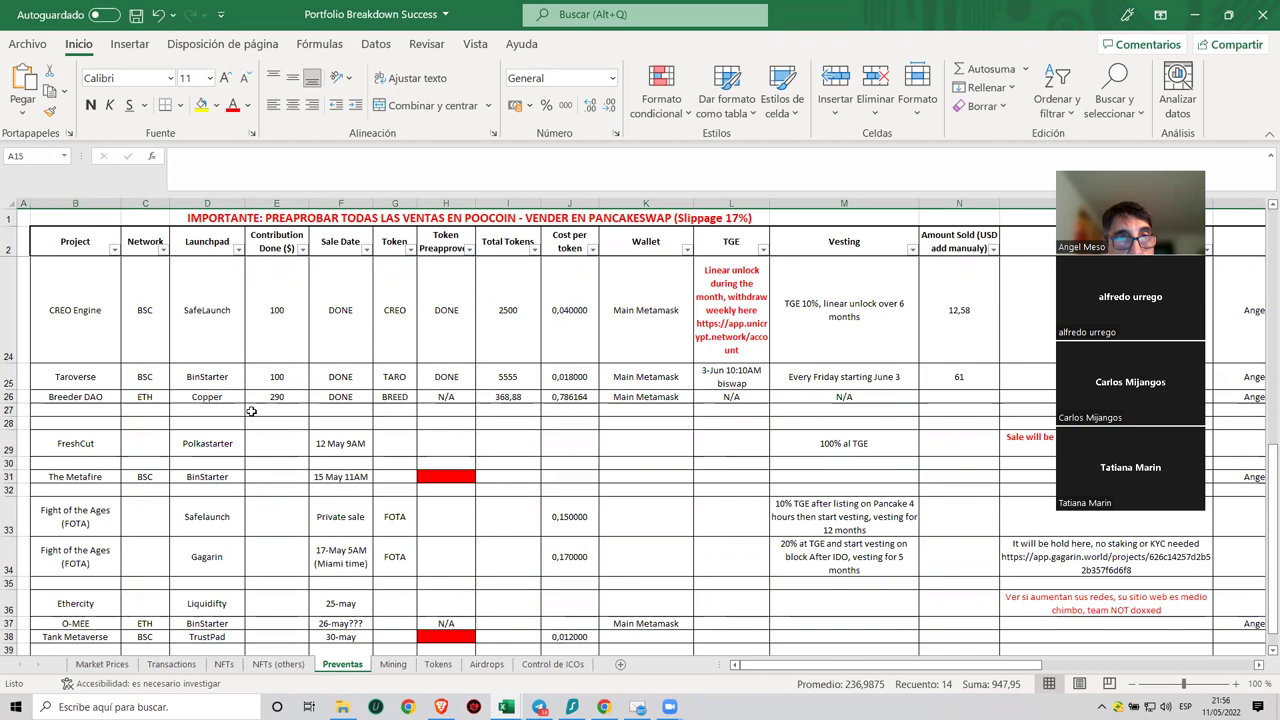
{"action": "scroll", "coordinate": [307, 404], "scroll_direction": "up", "scroll_amount": 7}
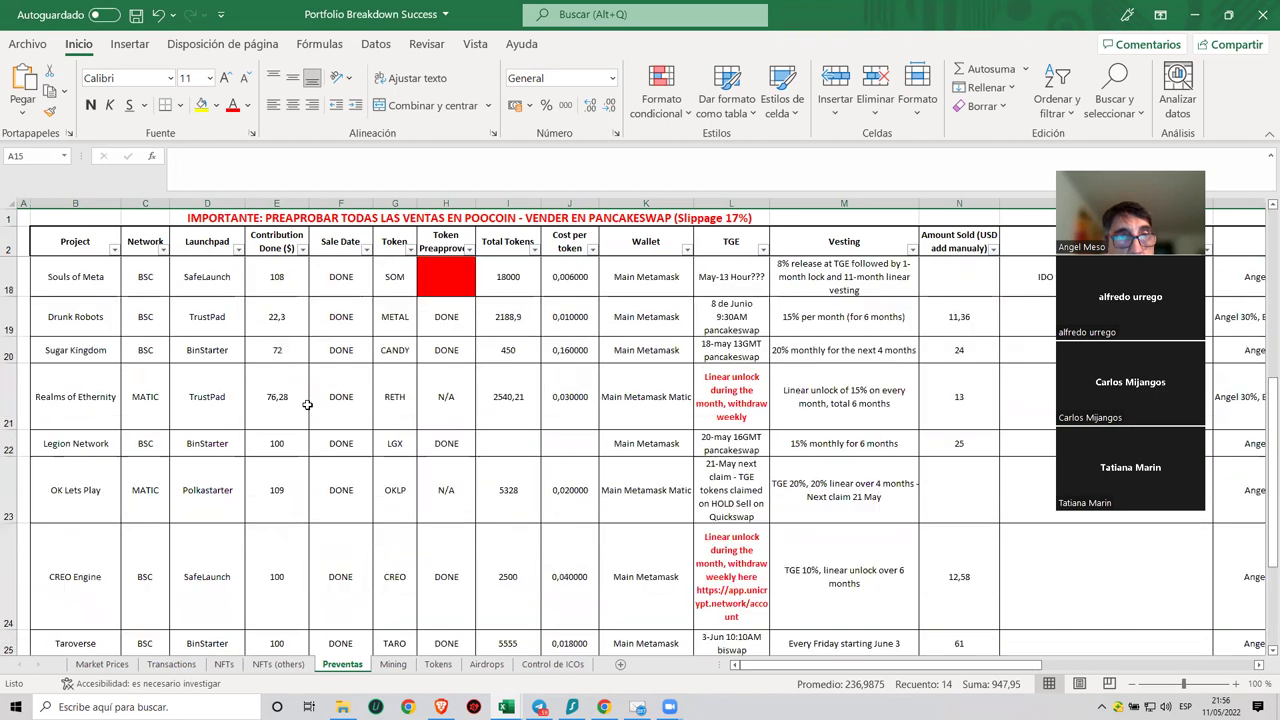
{"action": "scroll", "coordinate": [318, 388], "scroll_direction": "down", "scroll_amount": 10}
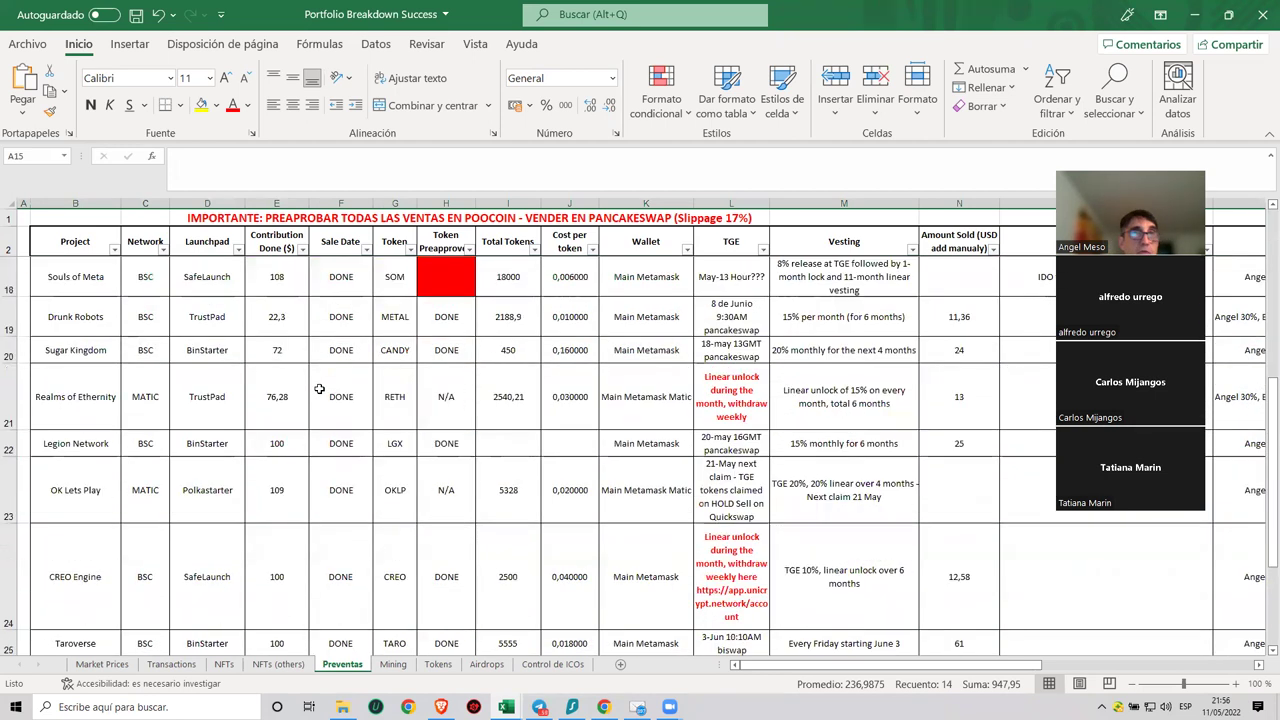
{"action": "scroll", "coordinate": [318, 388], "scroll_direction": "up", "scroll_amount": 6}
{"action": "scroll", "coordinate": [318, 388], "scroll_direction": "up", "scroll_amount": 4}
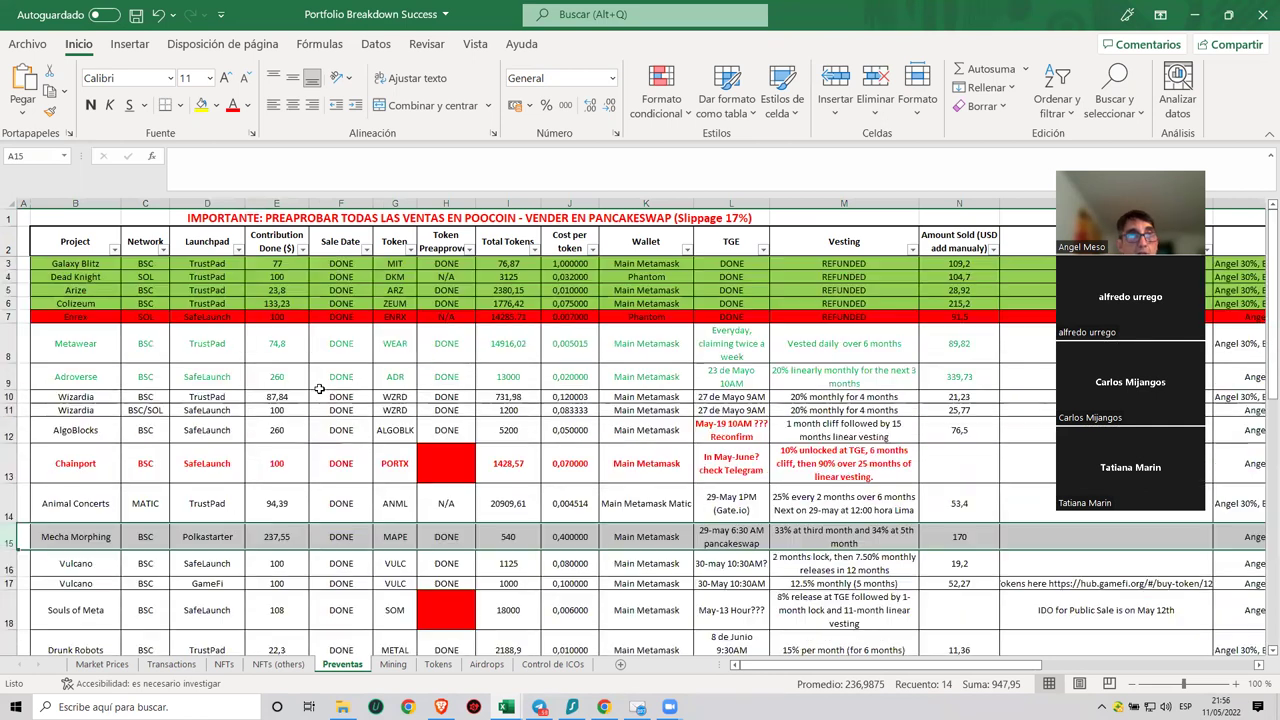
{"action": "scroll", "coordinate": [318, 388], "scroll_direction": "down", "scroll_amount": 10}
{"action": "scroll", "coordinate": [322, 387], "scroll_direction": "up", "scroll_amount": 10}
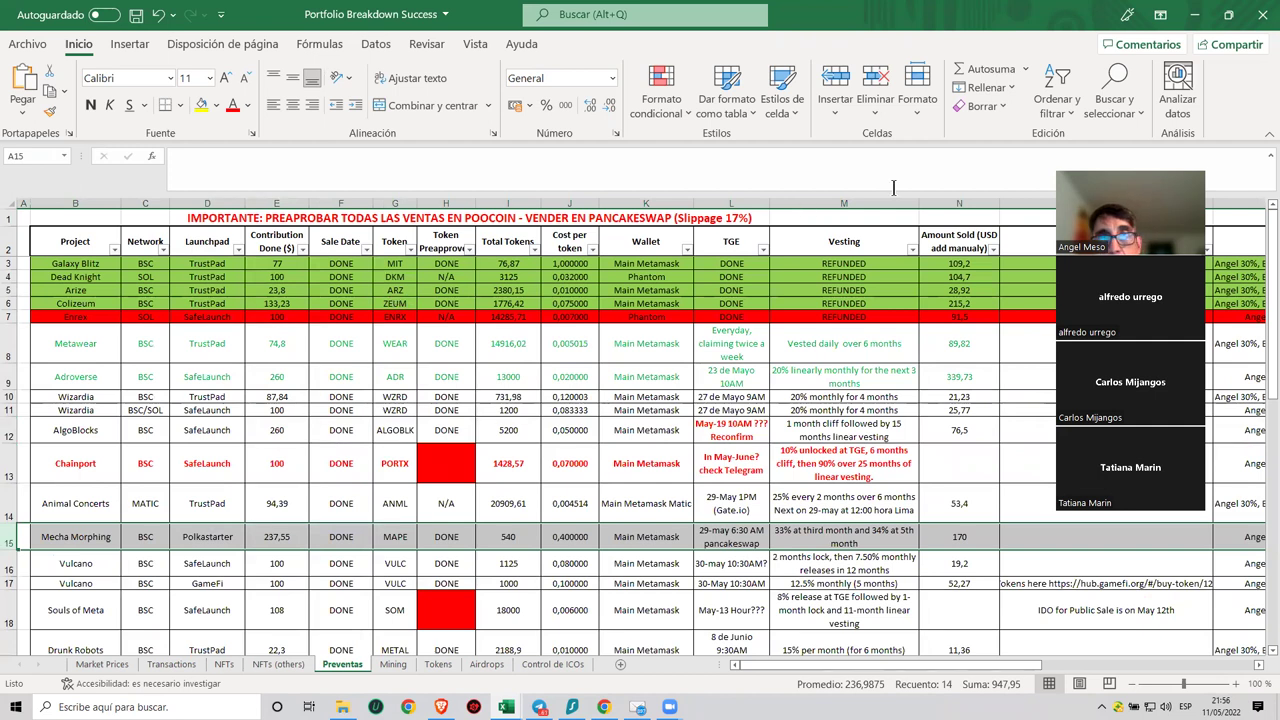
Compare the total of all presale contributions with the total amount sold, selecting each column's entries from Galaxy Blitz down.
{"action": "left_click", "coordinate": [1197, 28]}
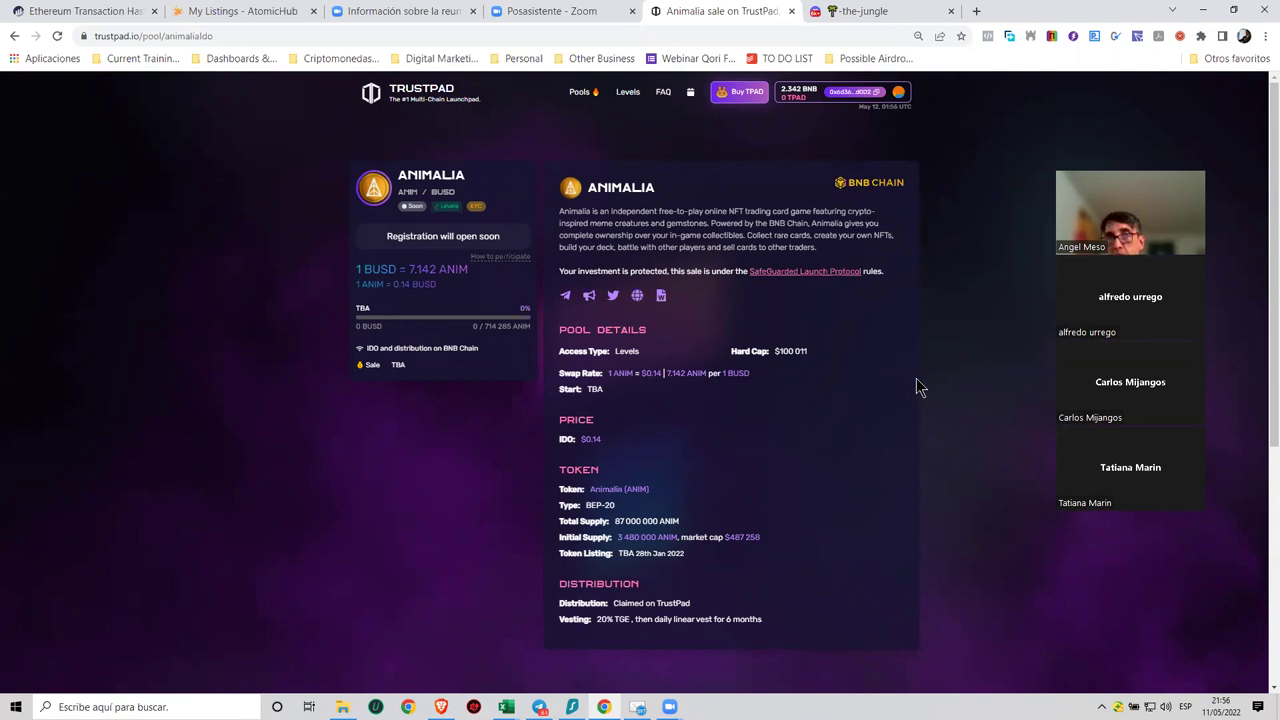
{"action": "mouse_move", "coordinate": [510, 705]}
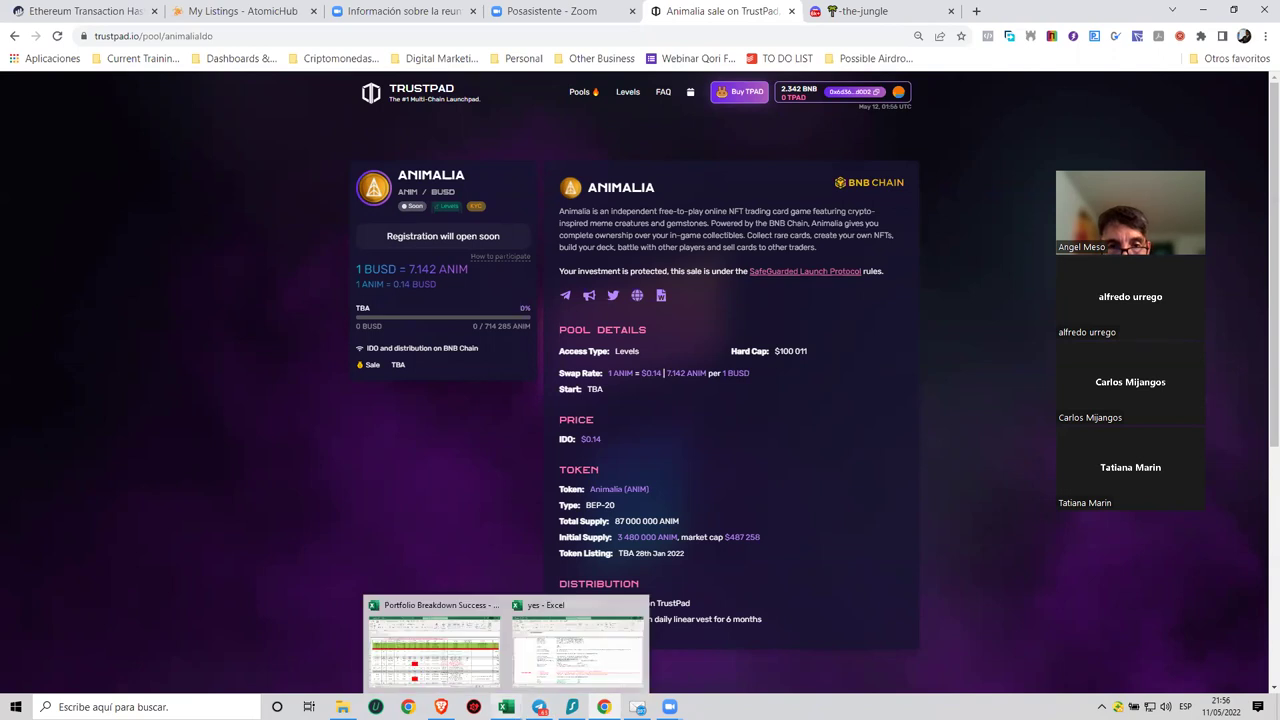
{"action": "left_click", "coordinate": [456, 658]}
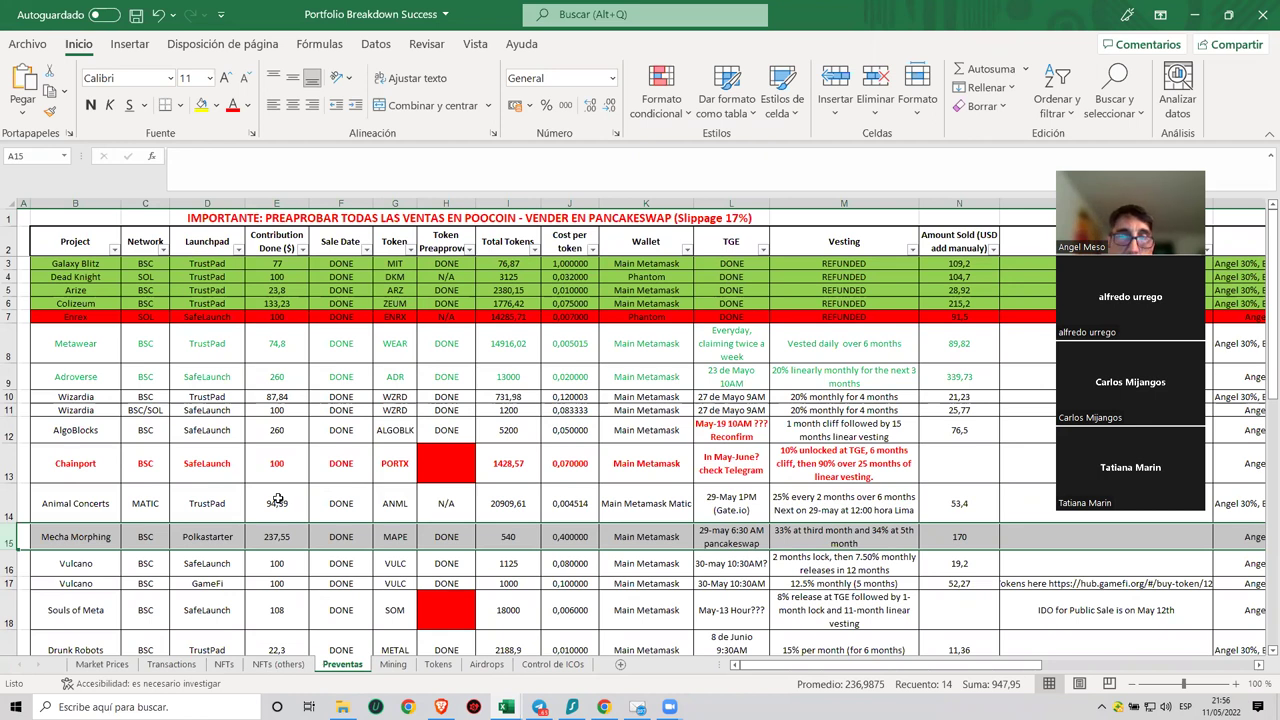
{"action": "left_click_drag", "start_coordinate": [280, 263], "coordinate": [283, 476]}
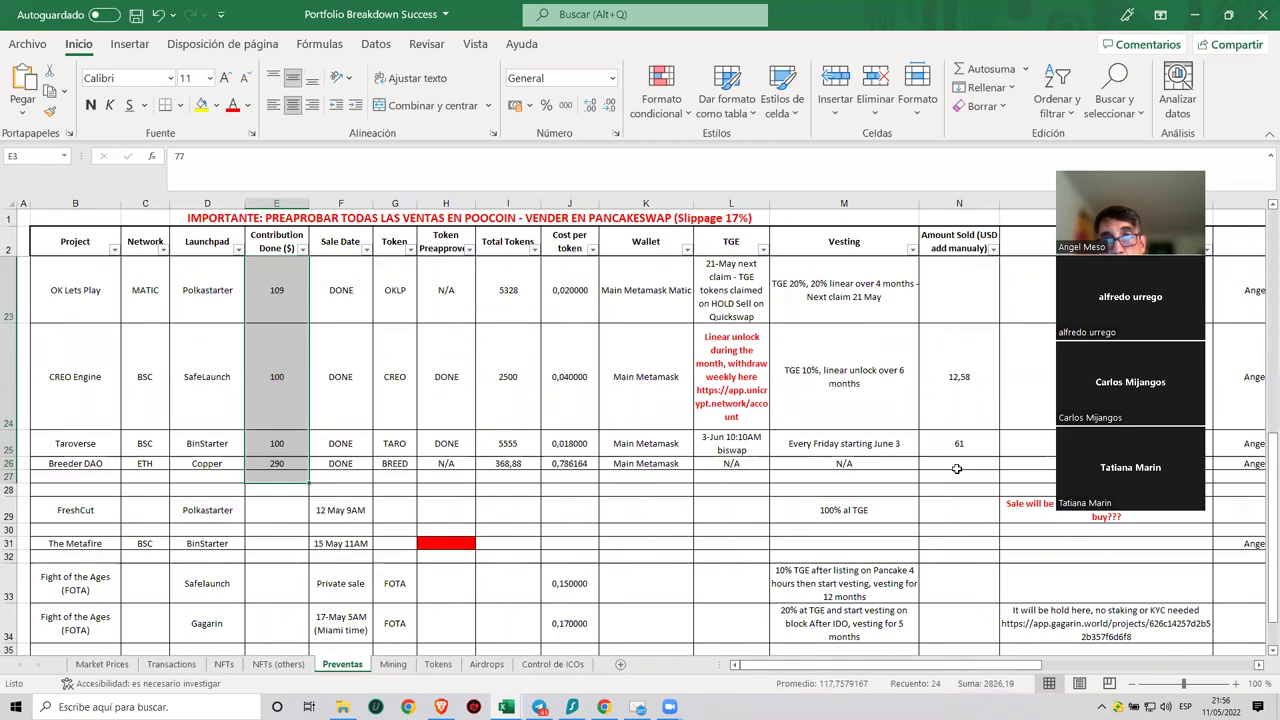
{"action": "left_click_drag", "start_coordinate": [965, 450], "coordinate": [959, 255]}
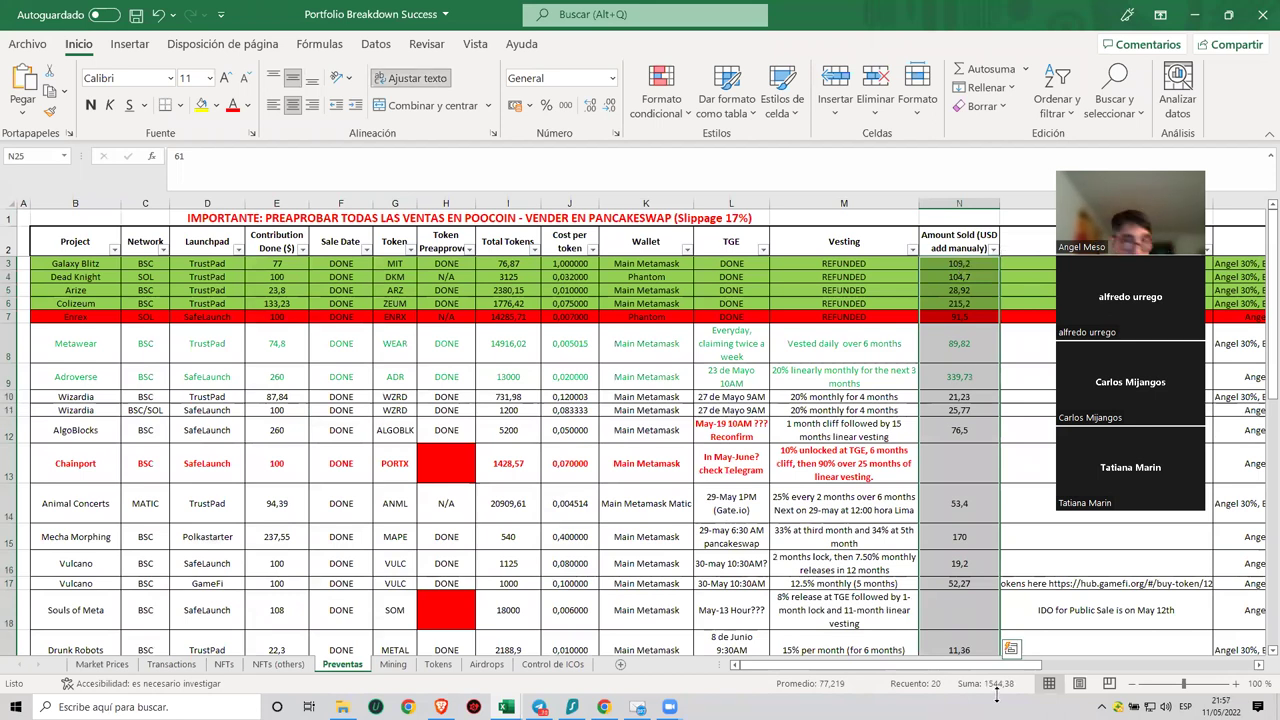
Examine the presale rows with no amount sold: Chainport, Souls of Meta, OK Lets Play and Breeder DAO.
{"action": "left_click", "coordinate": [10, 458]}
{"action": "left_click", "coordinate": [953, 461]}
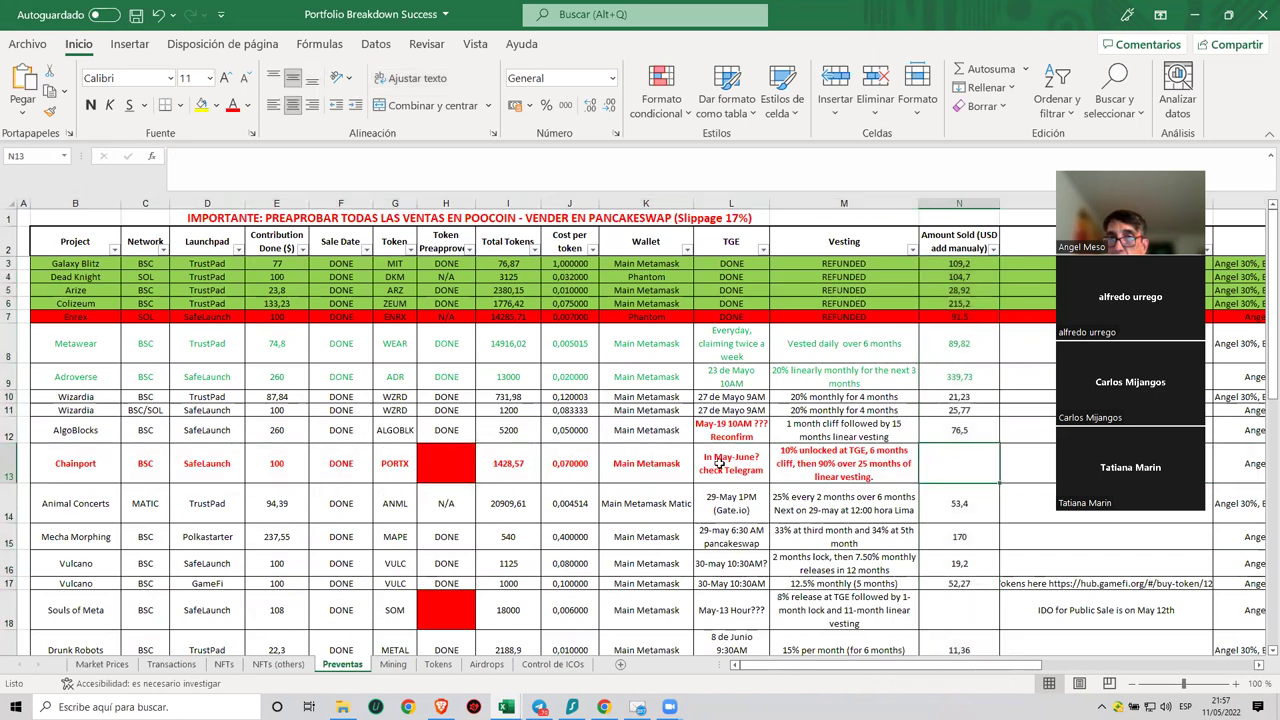
{"action": "left_click", "coordinate": [10, 466]}
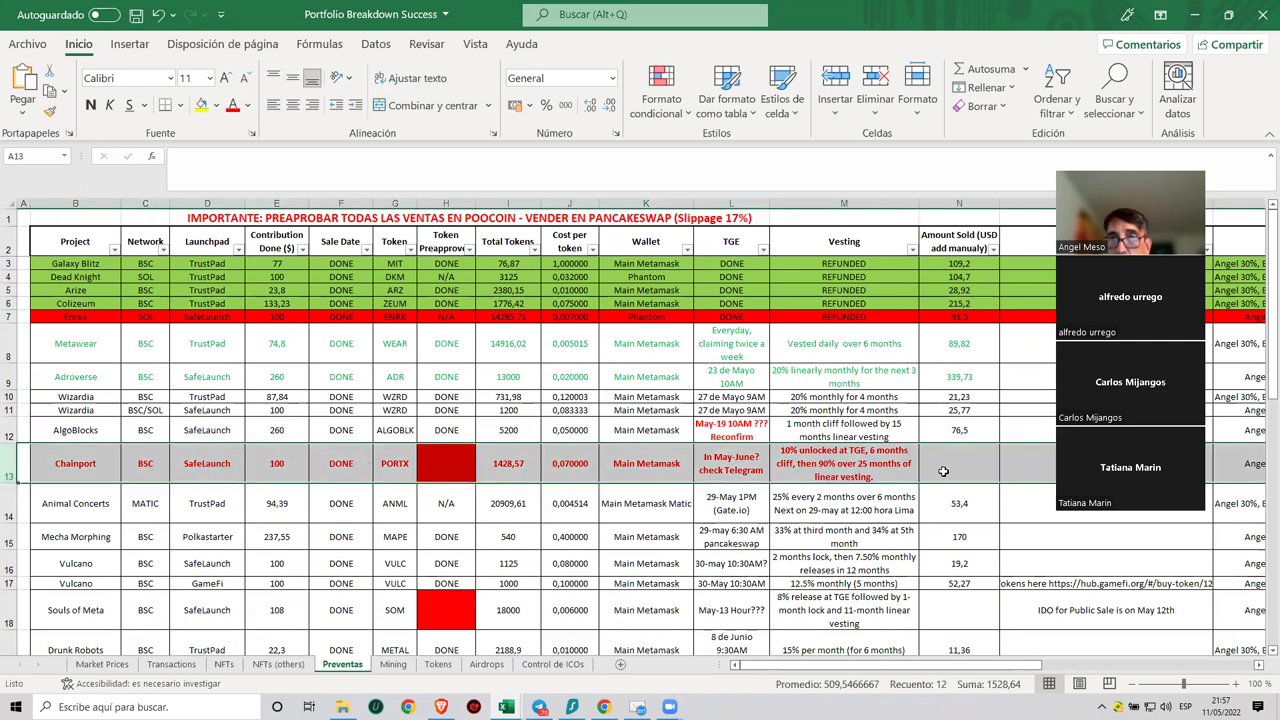
{"action": "scroll", "coordinate": [950, 468], "scroll_direction": "down", "scroll_amount": 3}
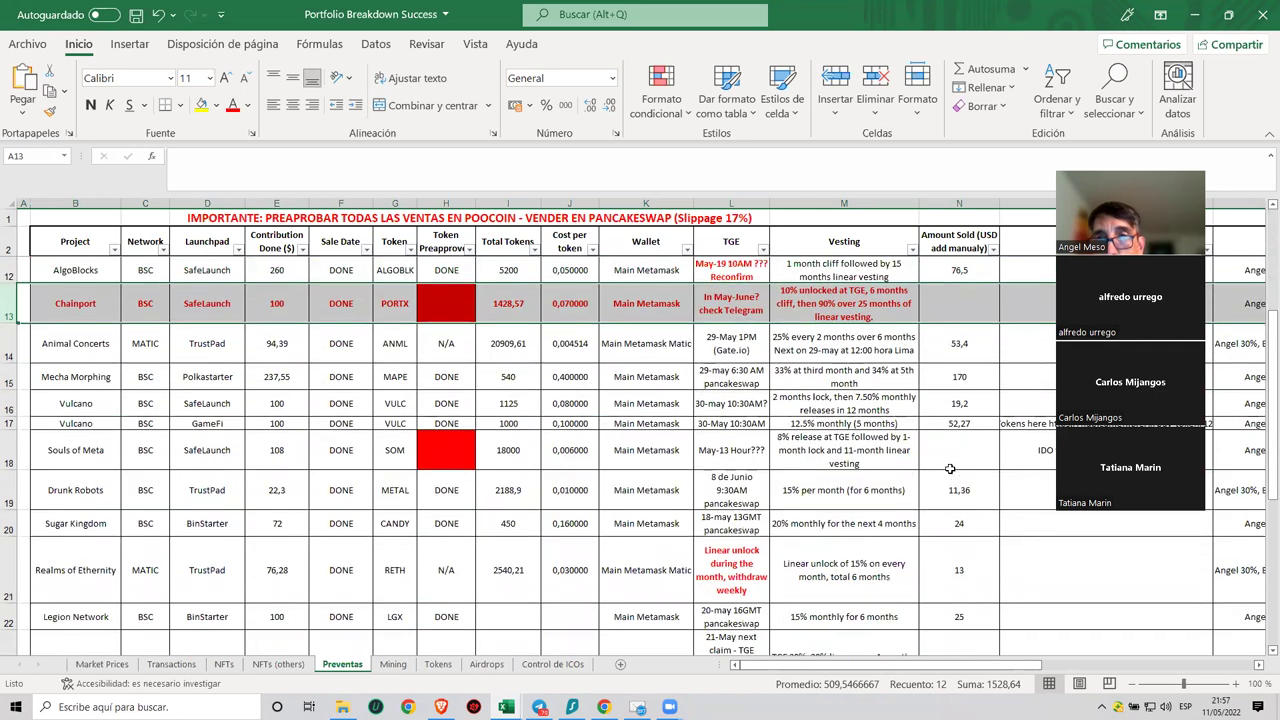
{"action": "left_click", "coordinate": [10, 455]}
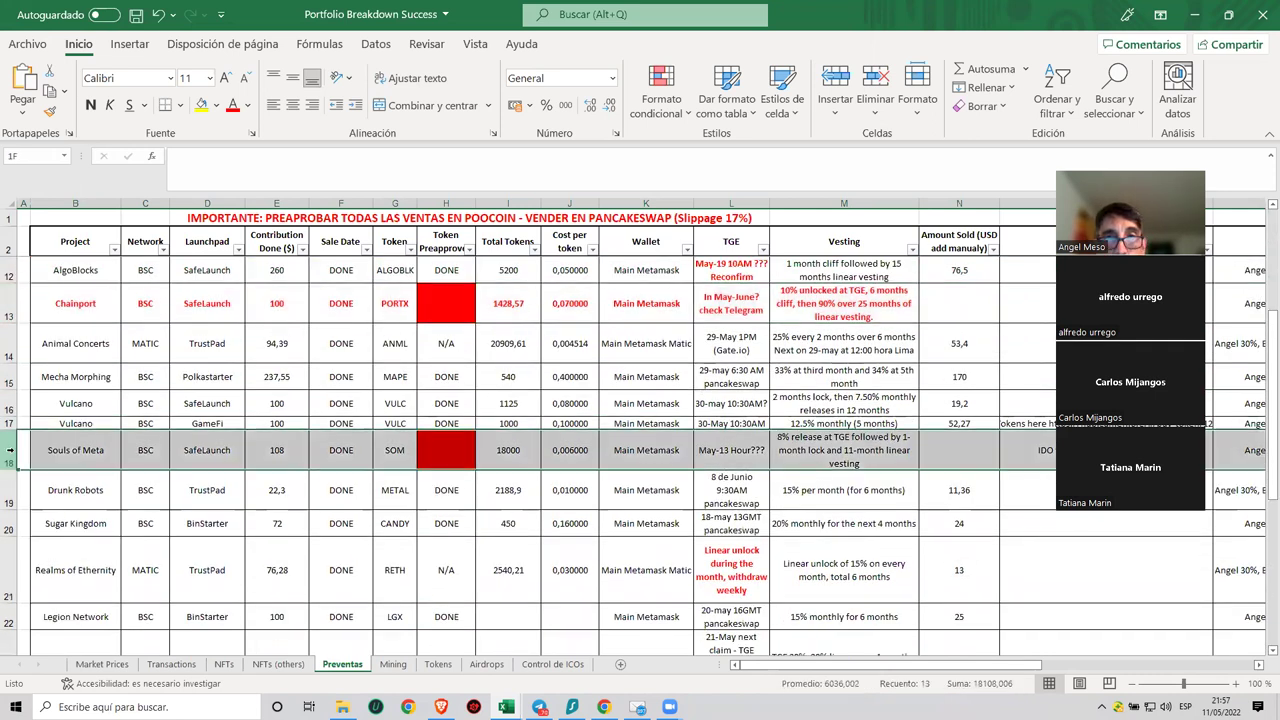
{"action": "left_click", "coordinate": [958, 455]}
{"action": "scroll", "coordinate": [245, 537], "scroll_direction": "down", "scroll_amount": 3}
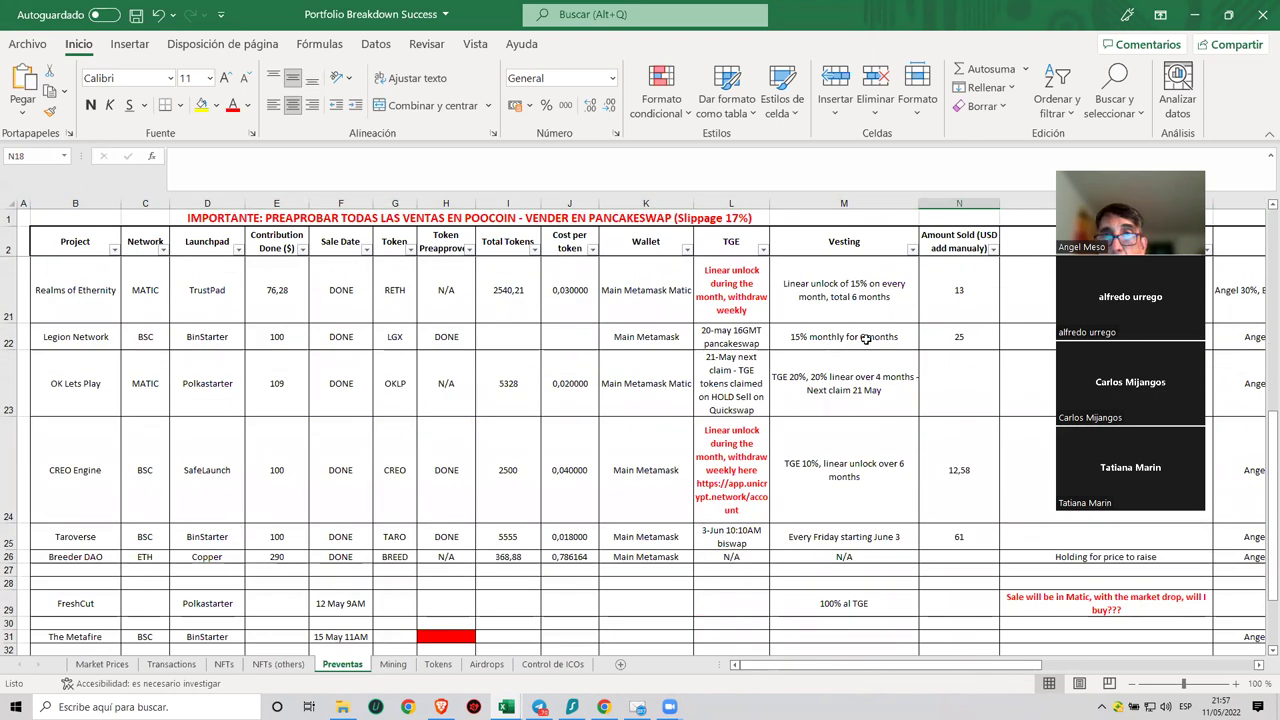
{"action": "left_click", "coordinate": [10, 383]}
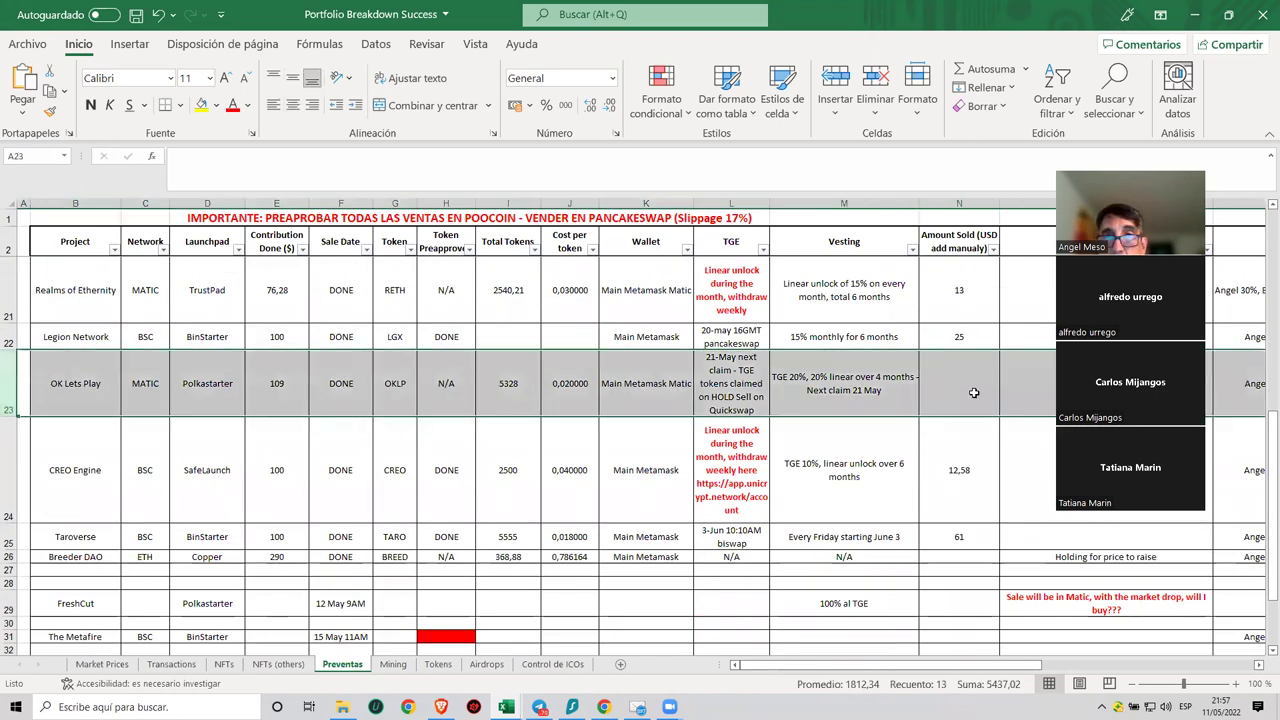
{"action": "left_click", "coordinate": [945, 382]}
{"action": "scroll", "coordinate": [945, 382], "scroll_direction": "down", "scroll_amount": 1}
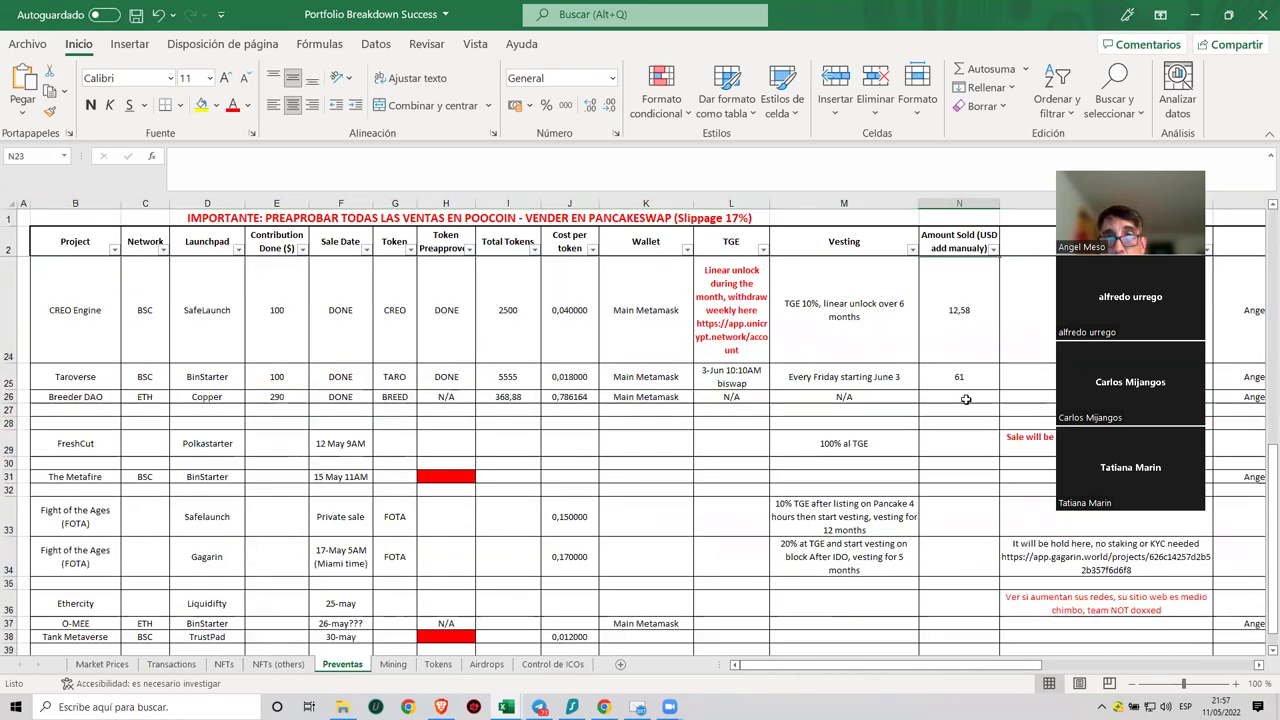
{"action": "left_click", "coordinate": [962, 398]}
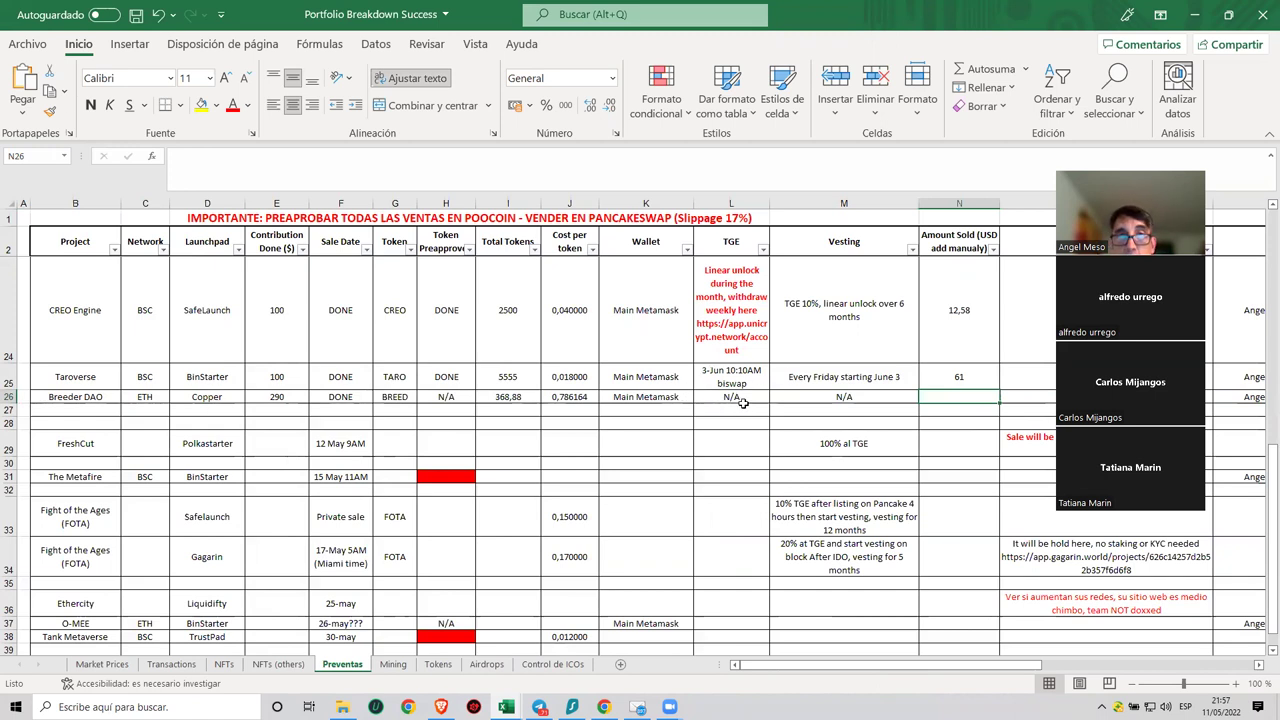
Review the whole Preventas list again, from Galaxy Blitz down to the upcoming sales and back.
{"action": "scroll", "coordinate": [726, 409], "scroll_direction": "up", "scroll_amount": 7}
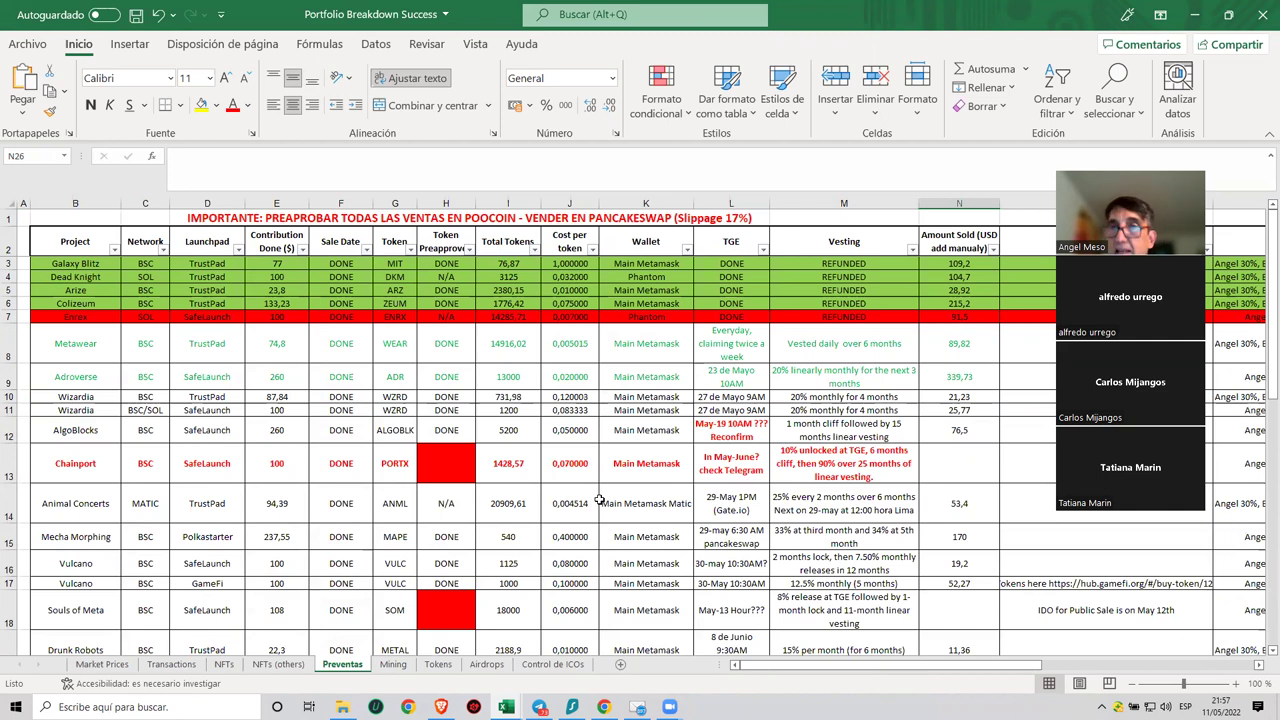
{"action": "scroll", "coordinate": [598, 499], "scroll_direction": "down", "scroll_amount": 3}
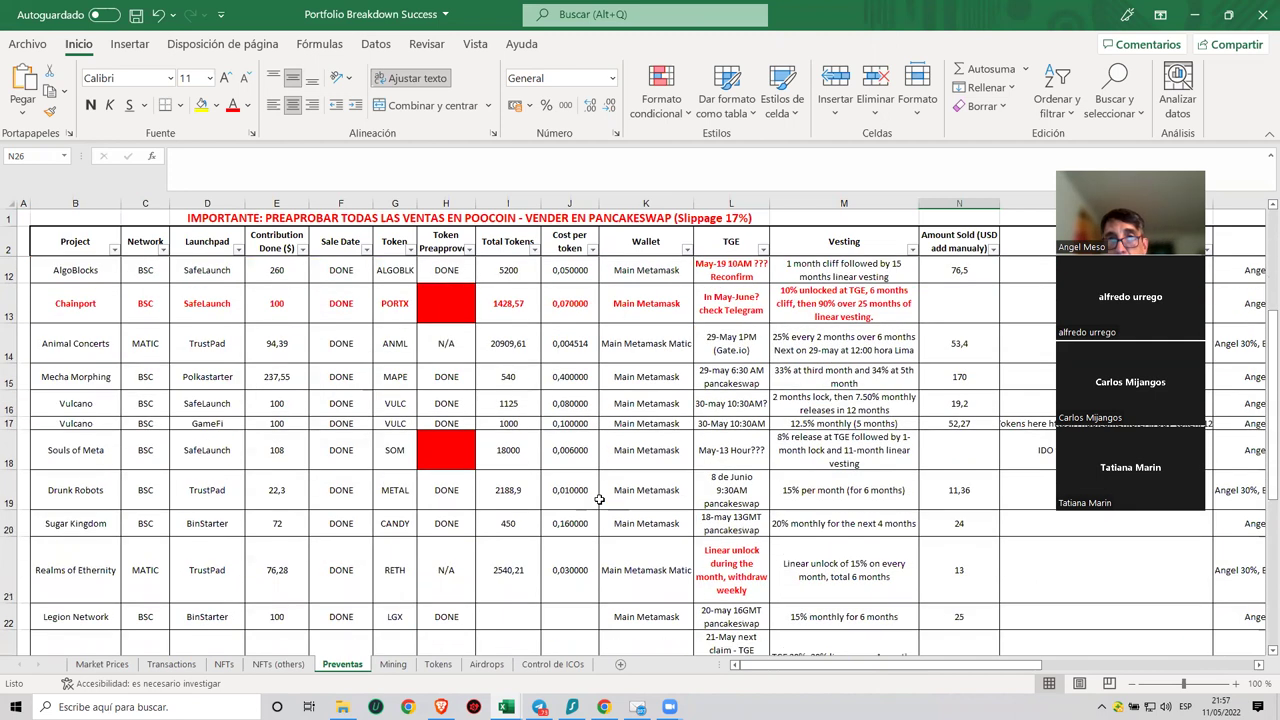
{"action": "scroll", "coordinate": [935, 483], "scroll_direction": "down", "scroll_amount": 4}
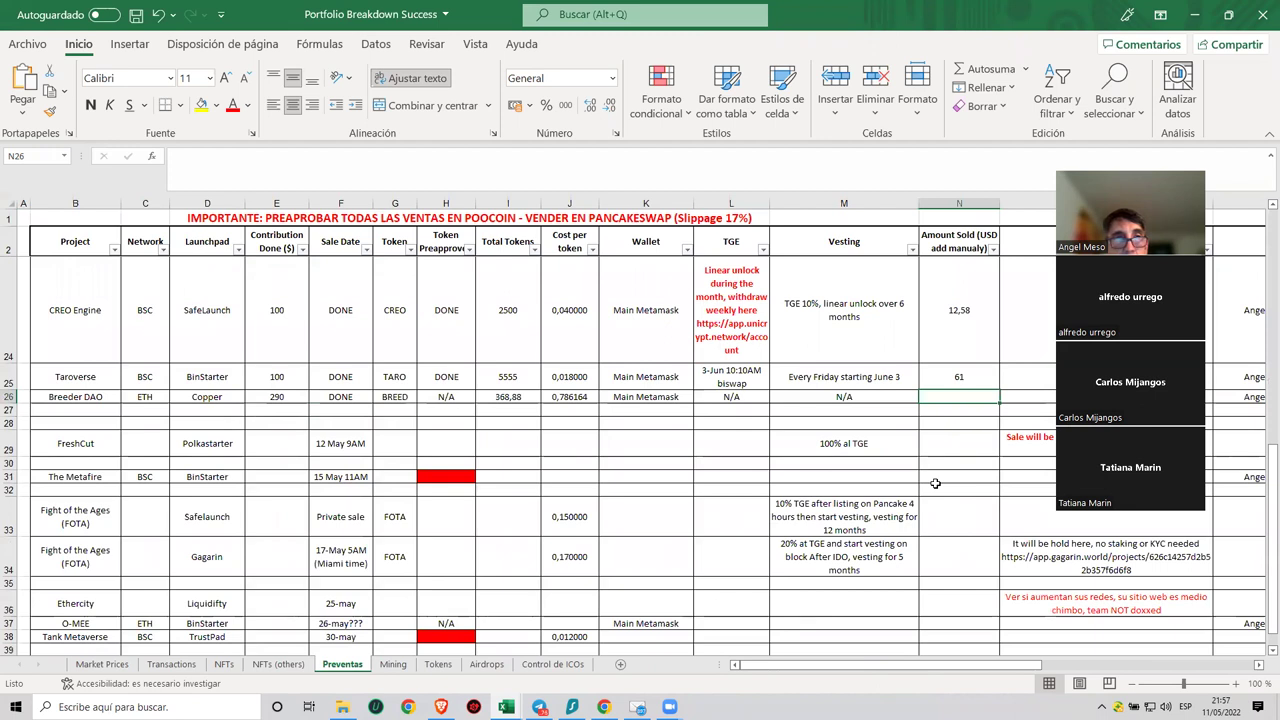
{"action": "scroll", "coordinate": [935, 483], "scroll_direction": "up", "scroll_amount": 7}
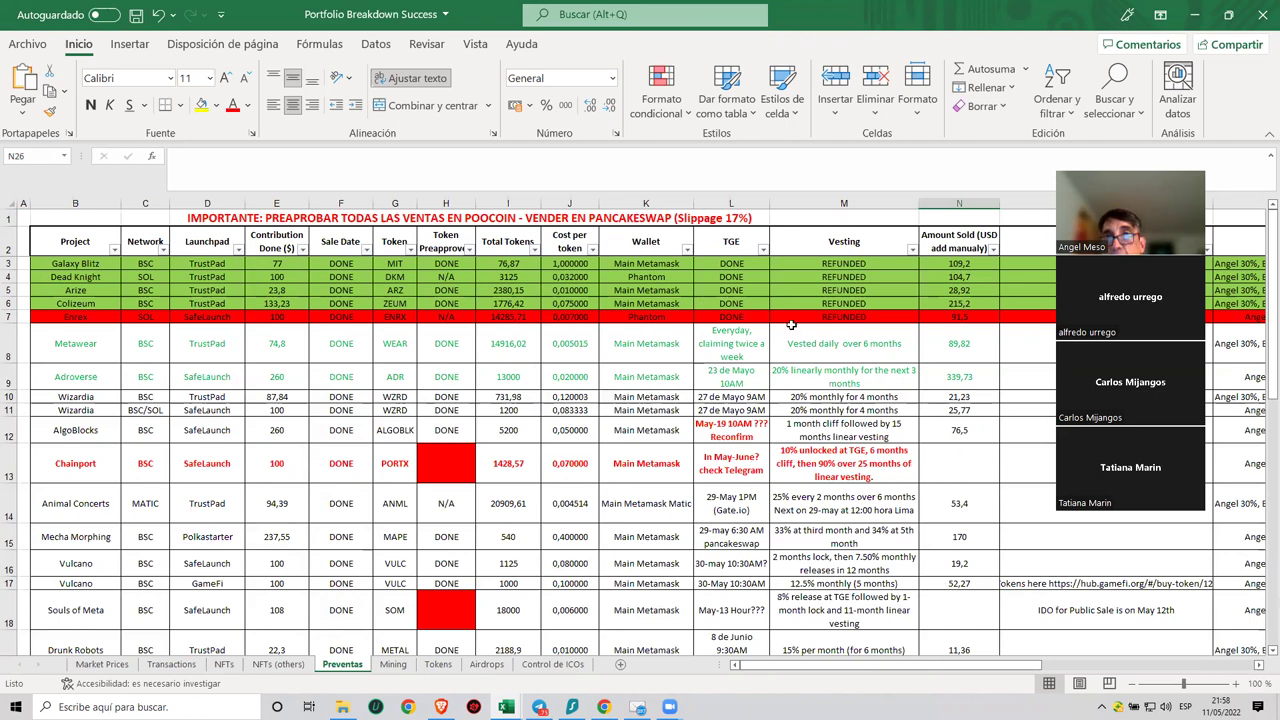
{"action": "scroll", "coordinate": [940, 456], "scroll_direction": "down", "scroll_amount": 15}
{"action": "scroll", "coordinate": [932, 454], "scroll_direction": "up", "scroll_amount": 10}
{"action": "scroll", "coordinate": [932, 454], "scroll_direction": "up", "scroll_amount": 5}
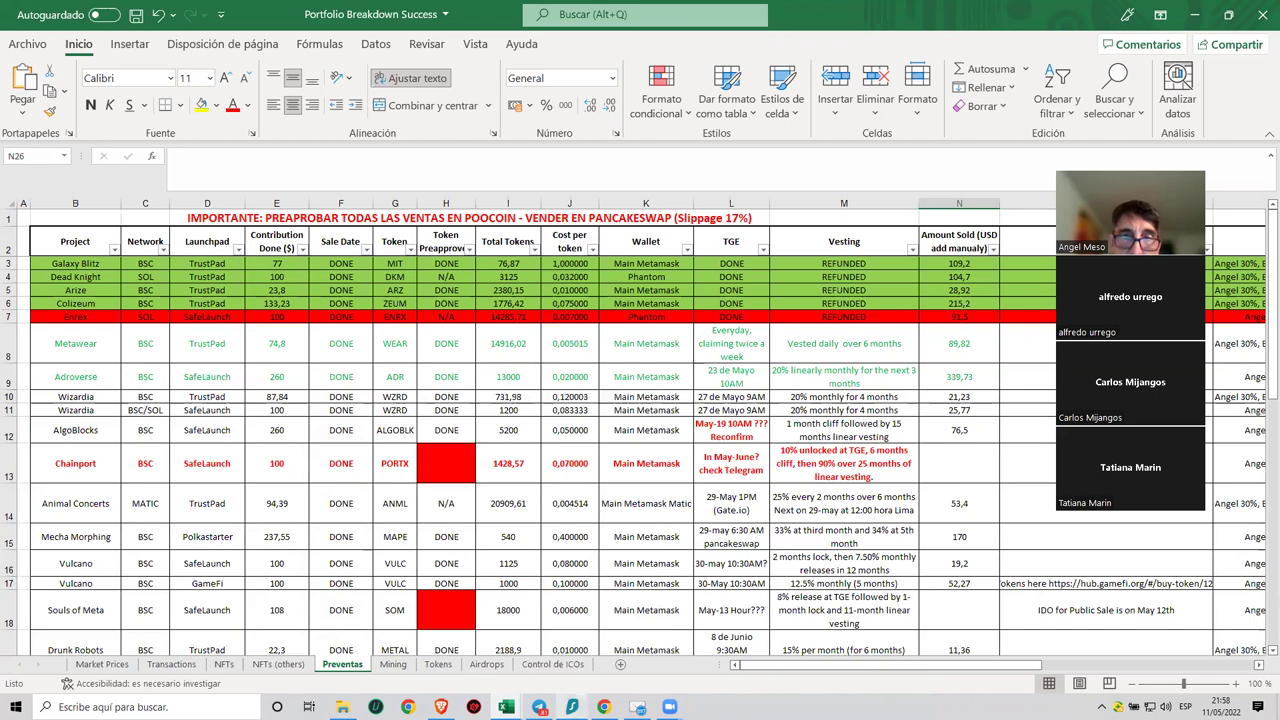
Switch to TrustPad in Chrome and go from the Animalia pool to the upcoming IDOs and featured projects.
{"action": "mouse_move", "coordinate": [606, 706]}
{"action": "left_click", "coordinate": [620, 608]}
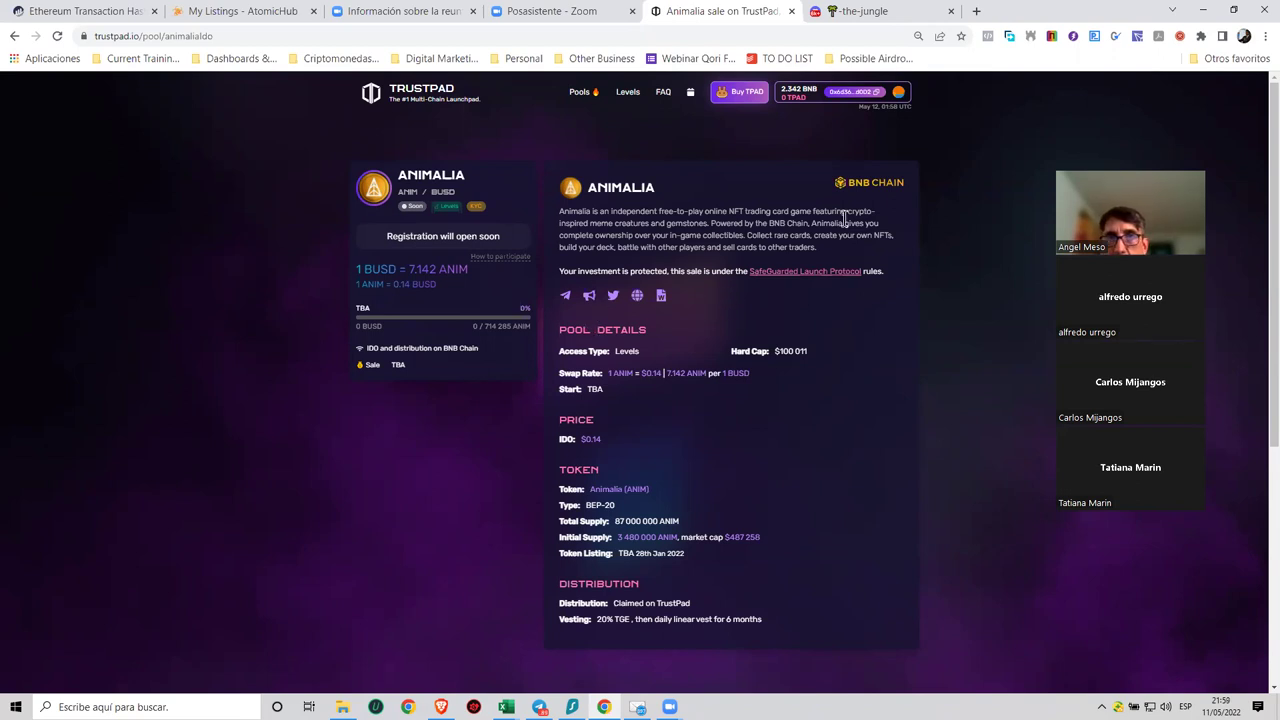
{"action": "left_click", "coordinate": [579, 93]}
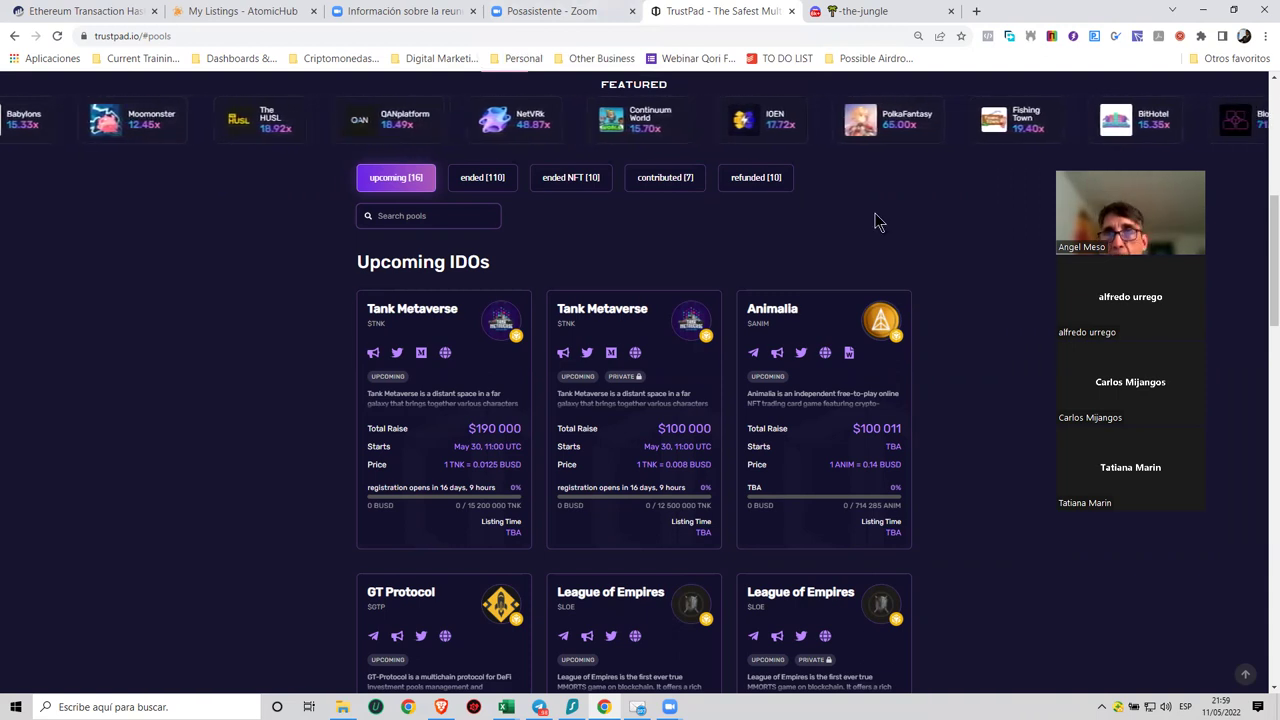
{"action": "scroll", "coordinate": [875, 222], "scroll_direction": "up", "scroll_amount": 2}
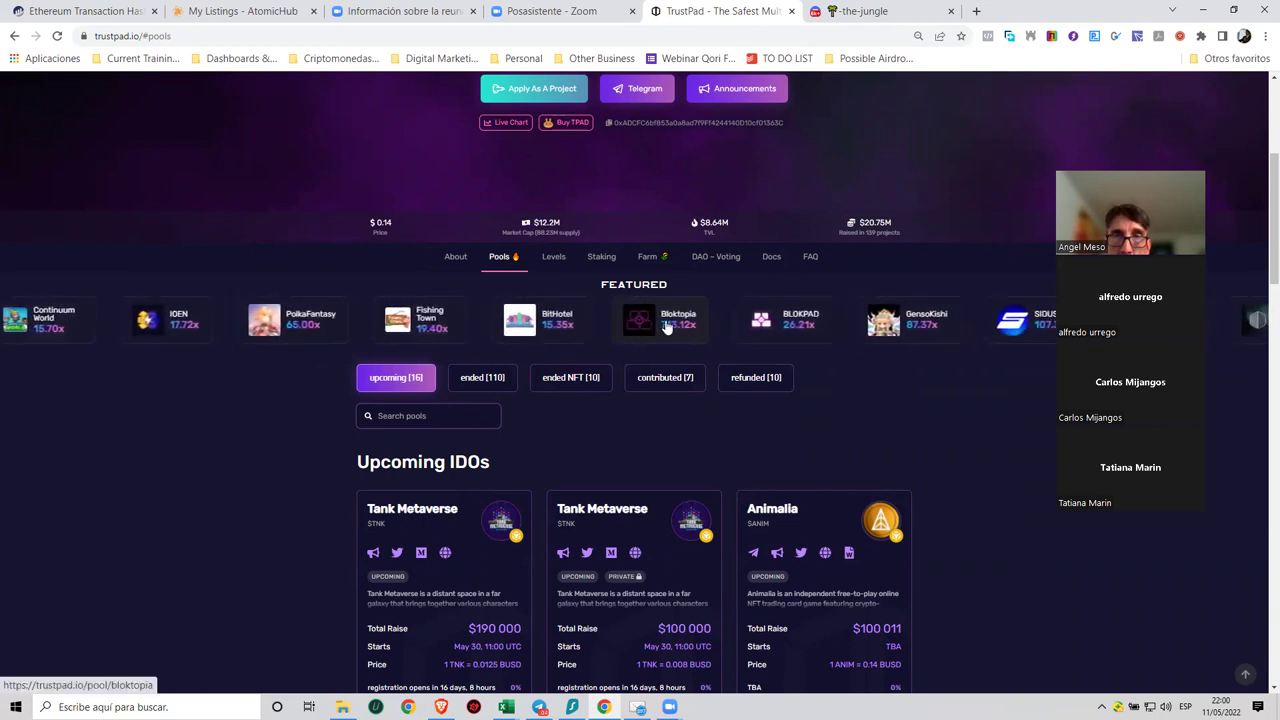
Open the featured Bloktopia pool, examine its price and vesting details, and return to the pools list.
{"action": "left_click", "coordinate": [666, 327]}
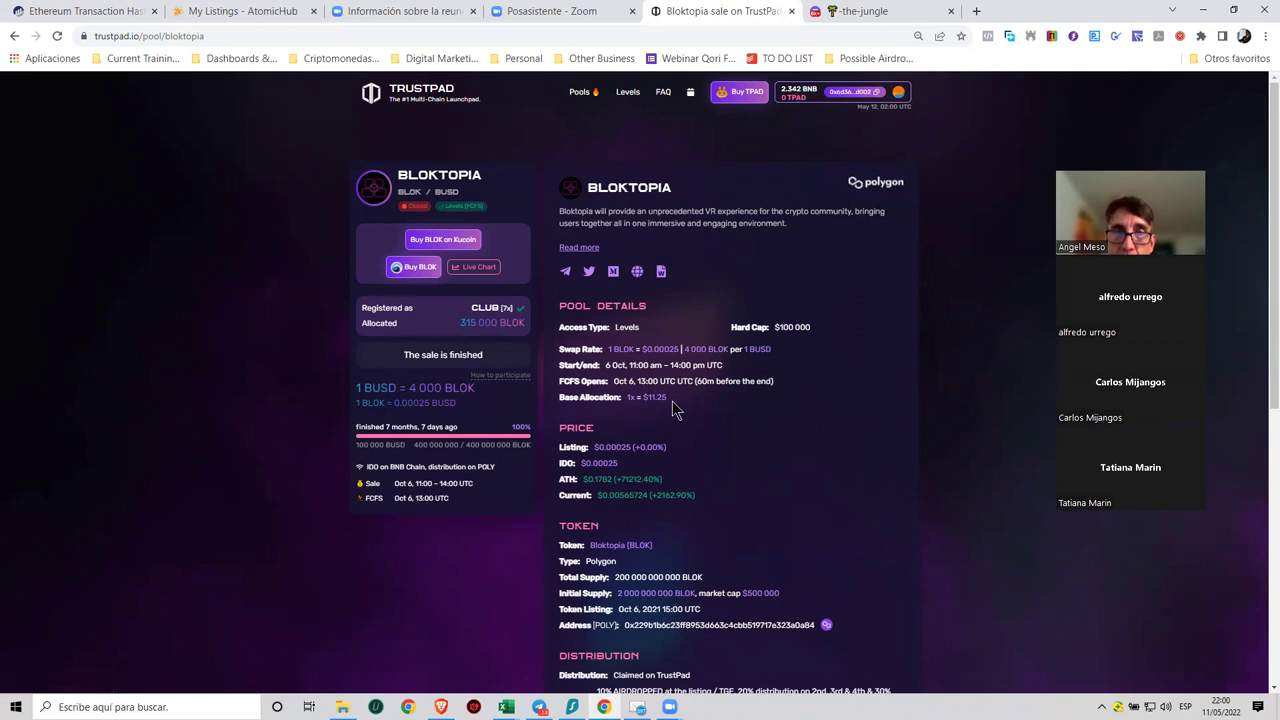
{"action": "scroll", "coordinate": [705, 397], "scroll_direction": "down", "scroll_amount": 2}
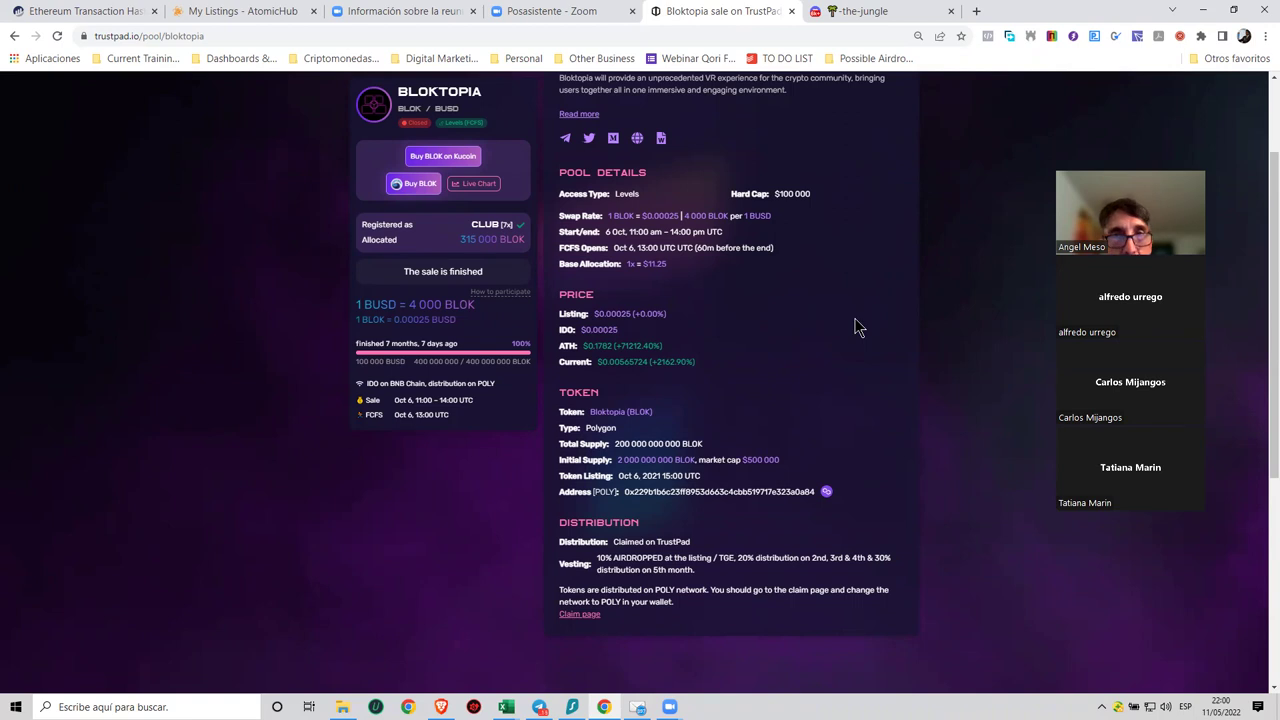
{"action": "scroll", "coordinate": [855, 327], "scroll_direction": "up", "scroll_amount": 2}
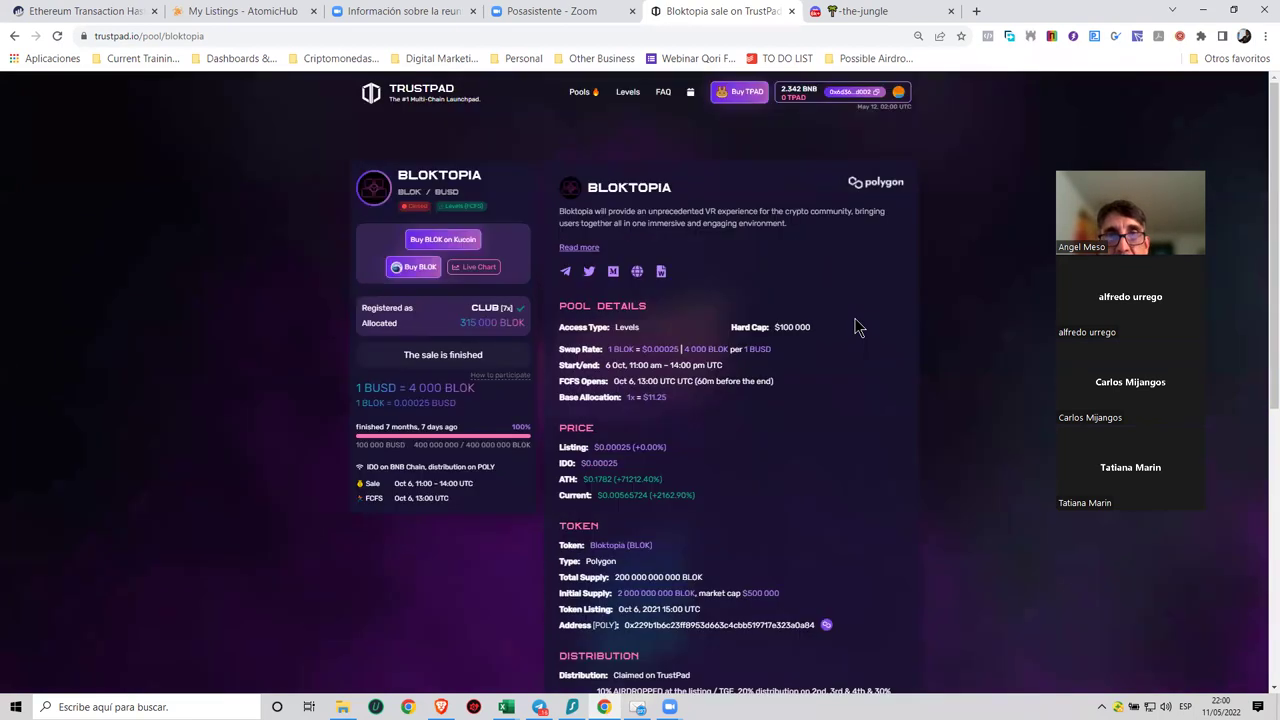
{"action": "left_click", "coordinate": [14, 36]}
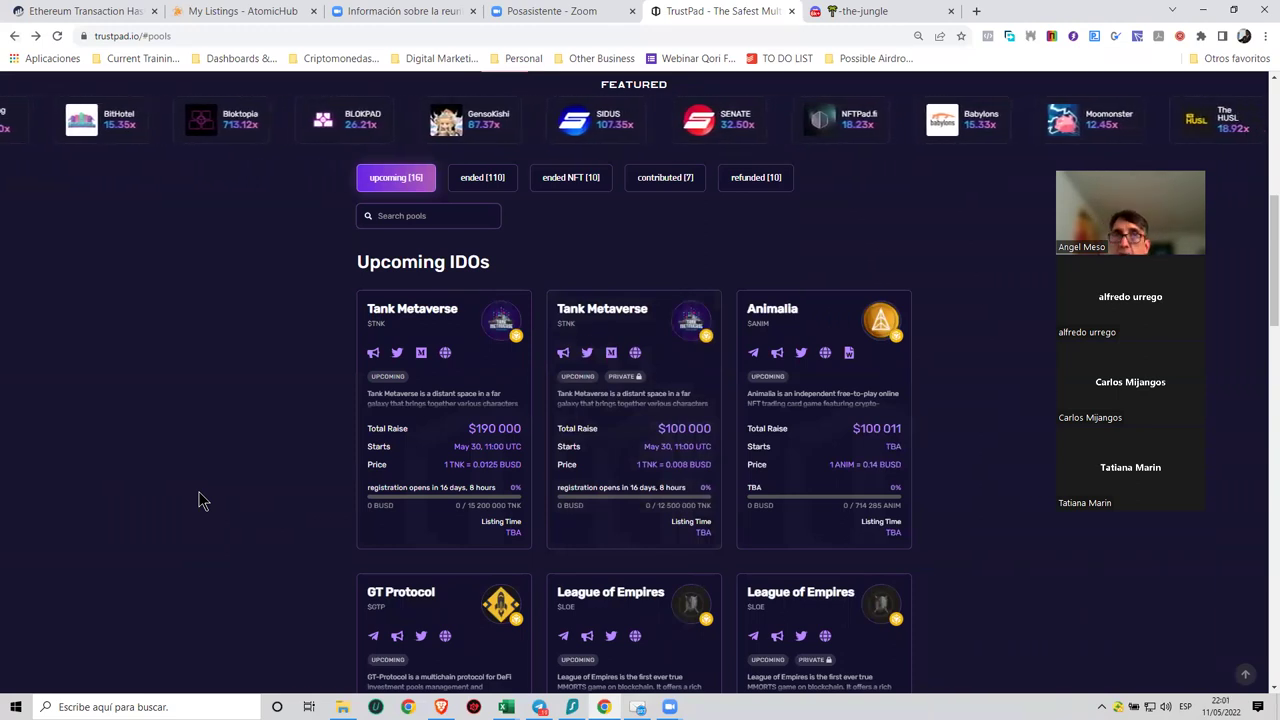
Browse TrustPad's home page and featured projects, and open the NetVRk pool to examine its sale details.
{"action": "scroll", "coordinate": [770, 262], "scroll_direction": "up", "scroll_amount": 5}
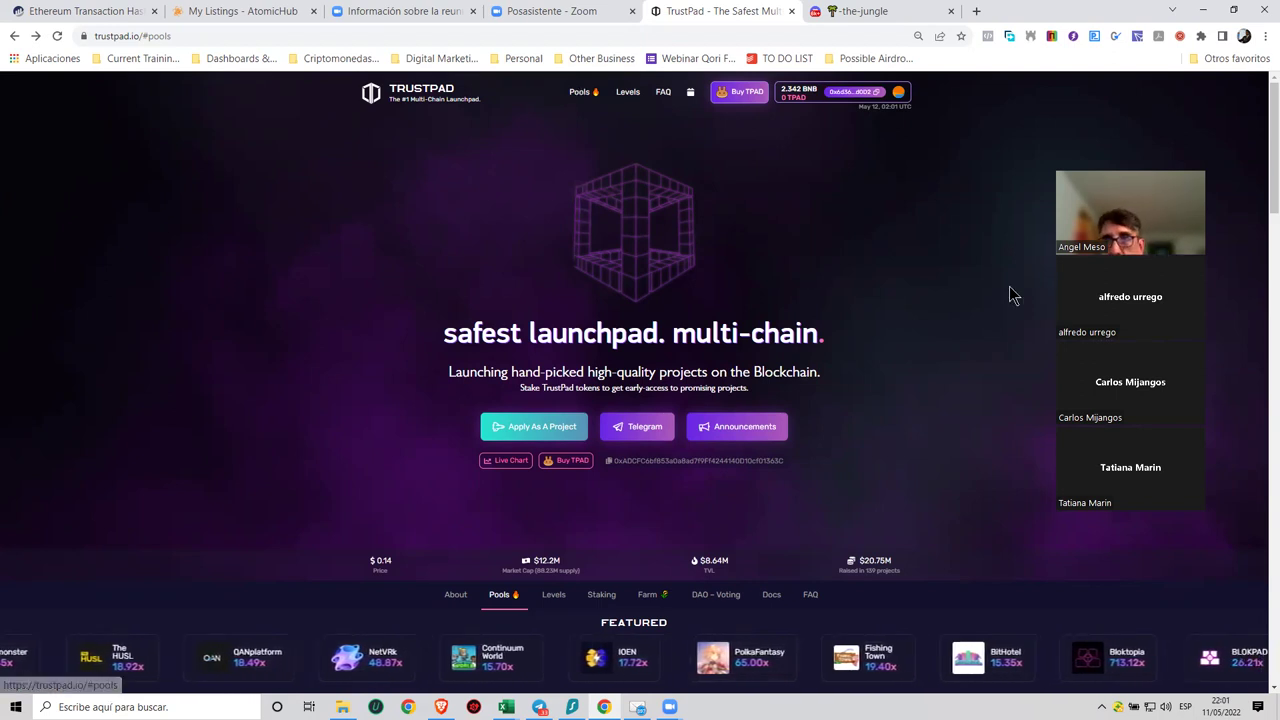
{"action": "scroll", "coordinate": [948, 315], "scroll_direction": "down", "scroll_amount": 3}
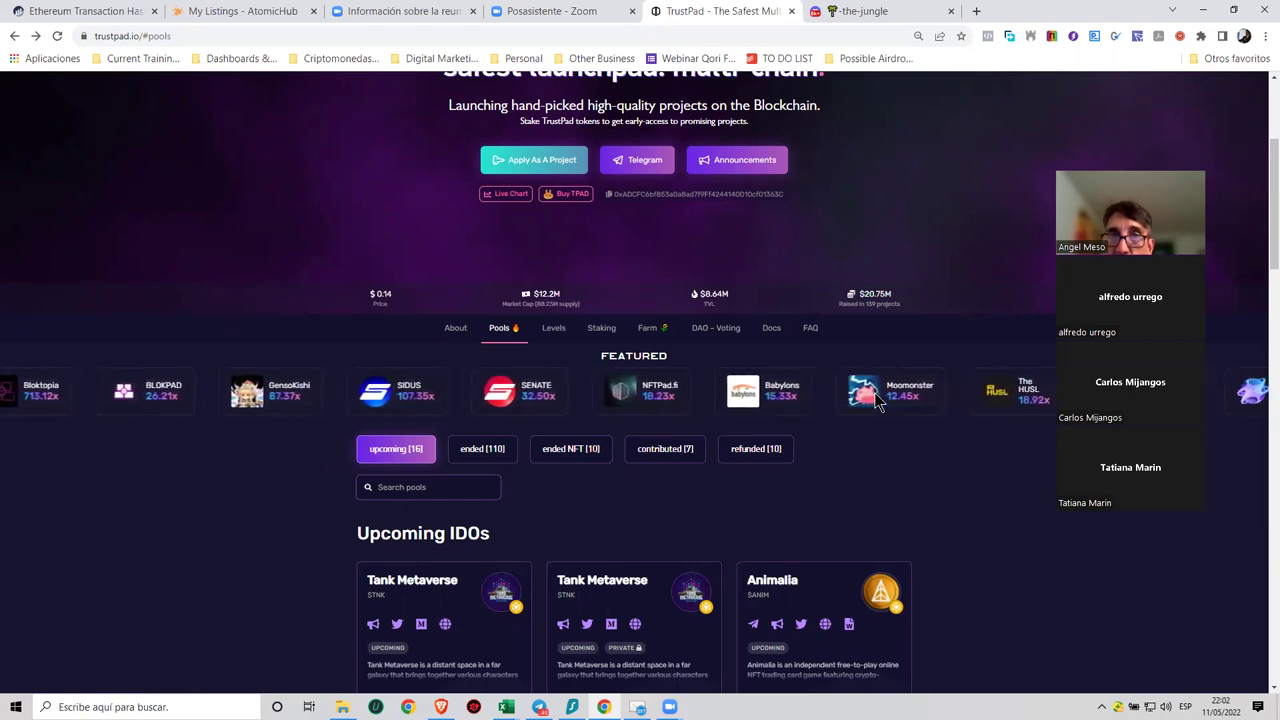
{"action": "scroll", "coordinate": [876, 400], "scroll_direction": "up", "scroll_amount": 2}
{"action": "scroll", "coordinate": [876, 400], "scroll_direction": "up", "scroll_amount": 1}
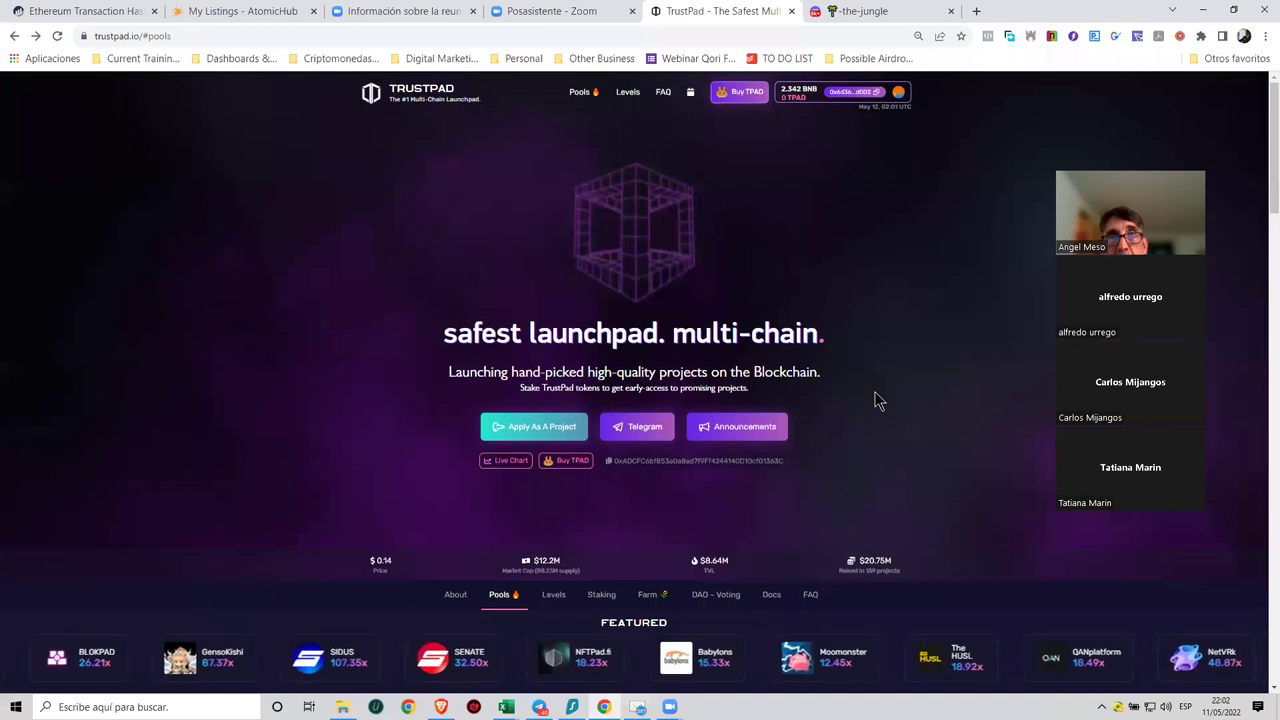
{"action": "scroll", "coordinate": [877, 400], "scroll_direction": "down", "scroll_amount": 3}
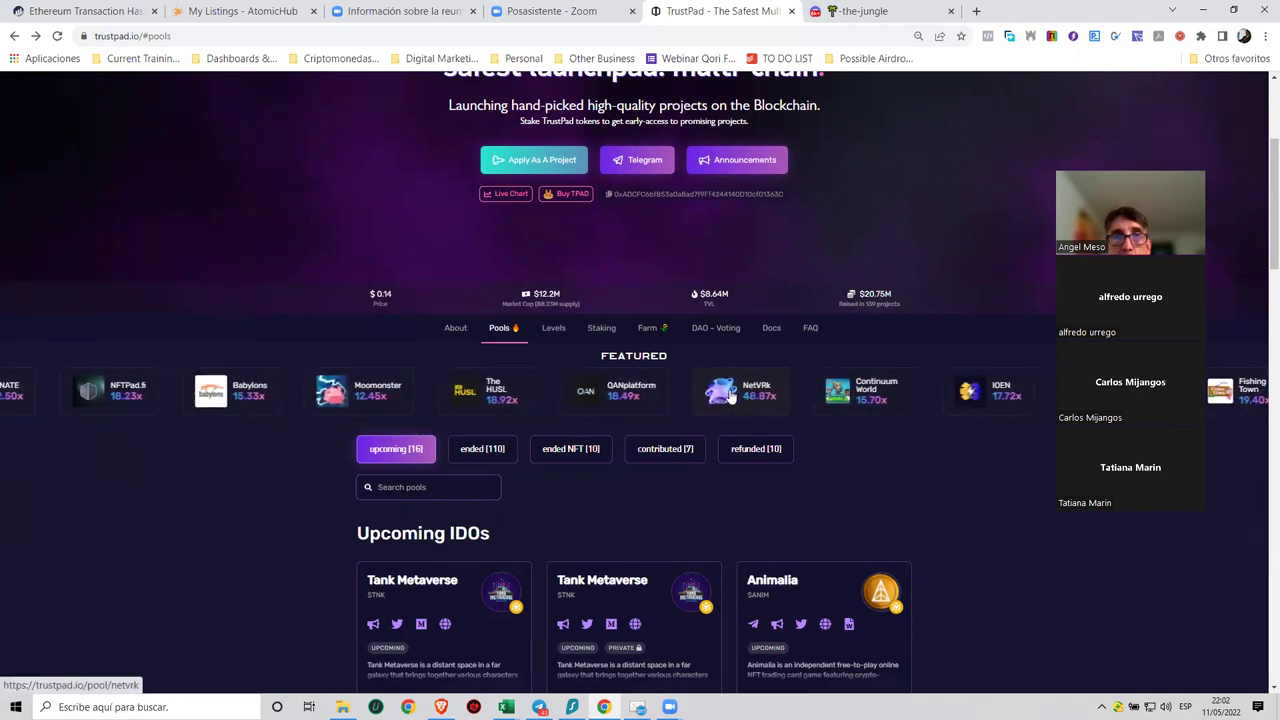
{"action": "left_click", "coordinate": [762, 394]}
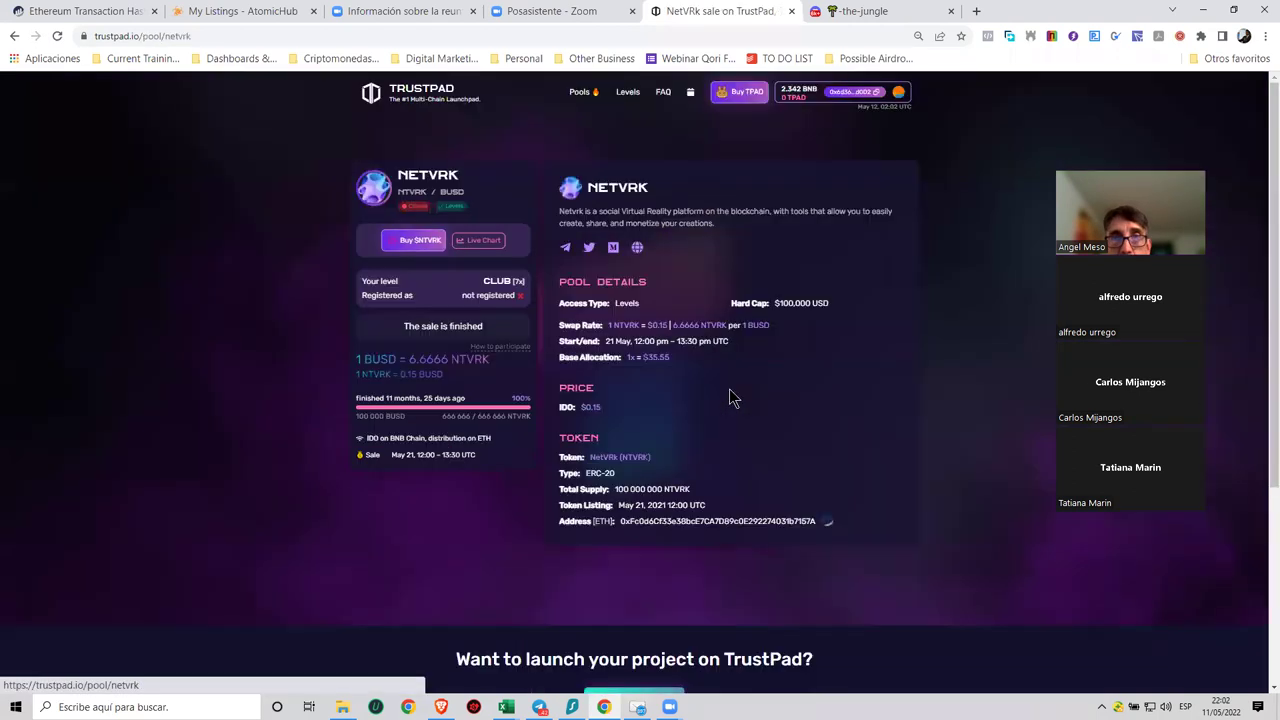
View NetVRk's official group in Telegram from its pool page, and return to the NetVRk pool on TrustPad.
{"action": "left_click", "coordinate": [566, 250]}
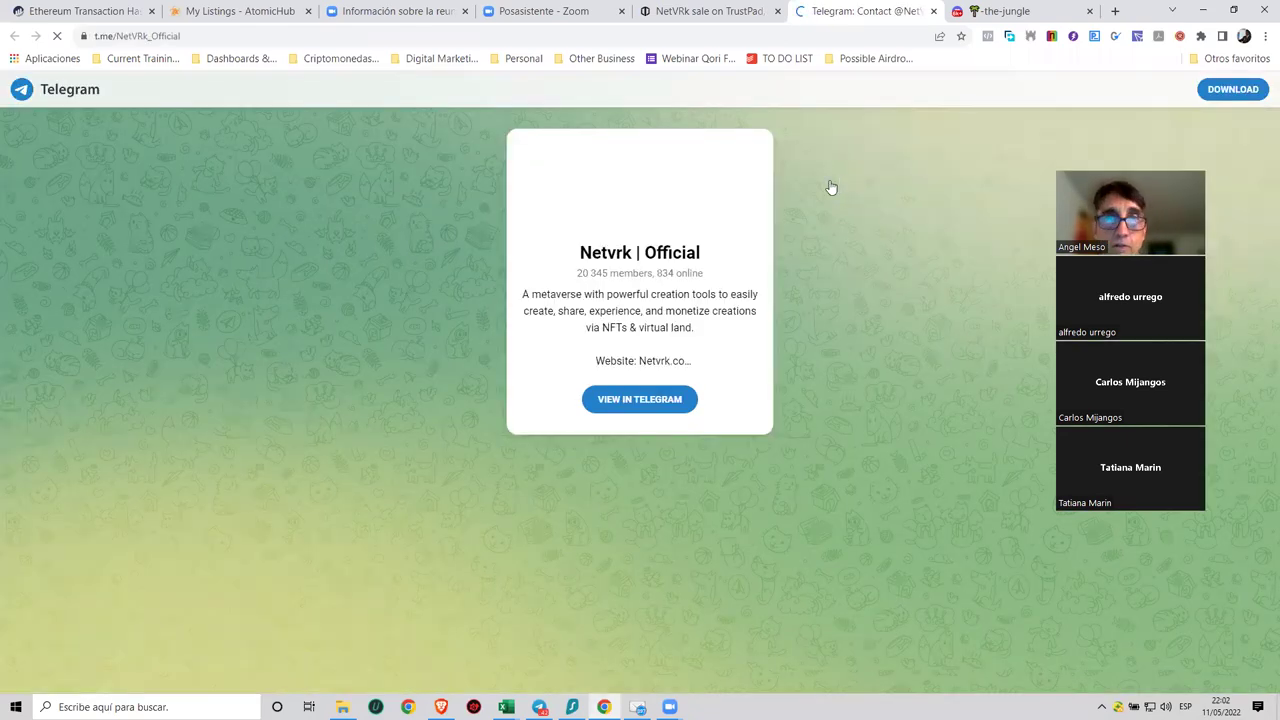
{"action": "left_click", "coordinate": [693, 393]}
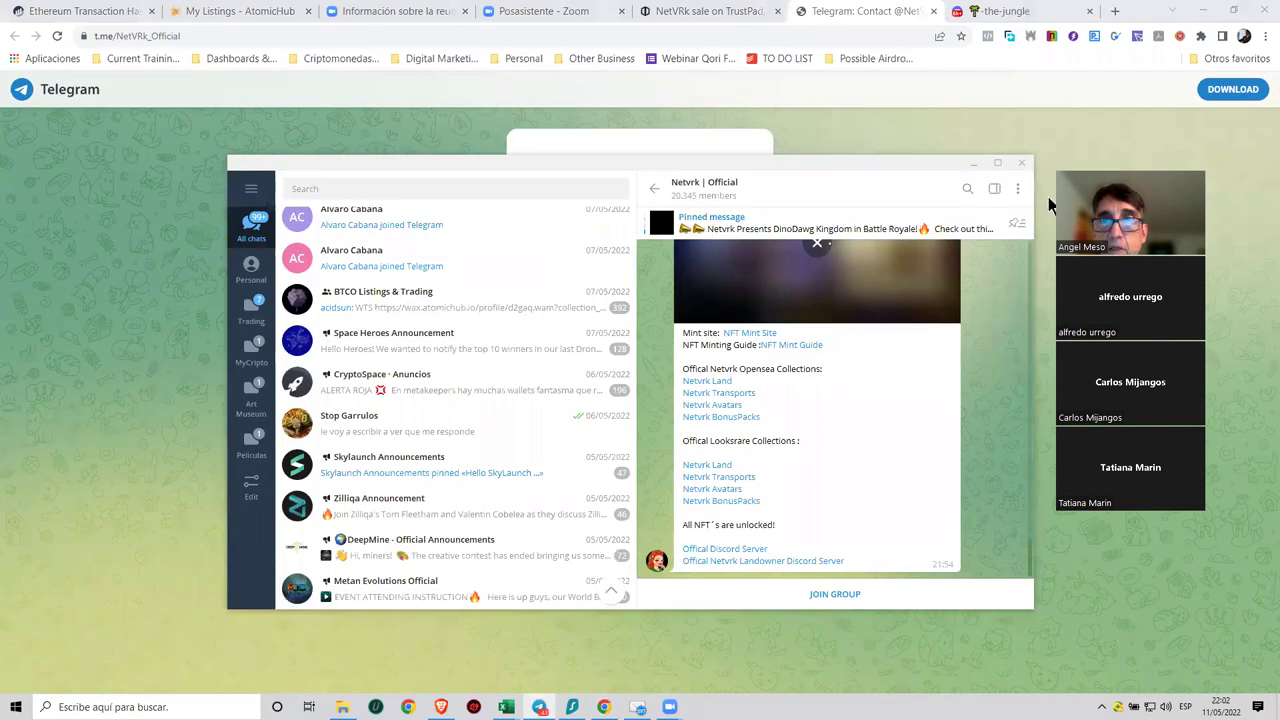
{"action": "left_click", "coordinate": [703, 10]}
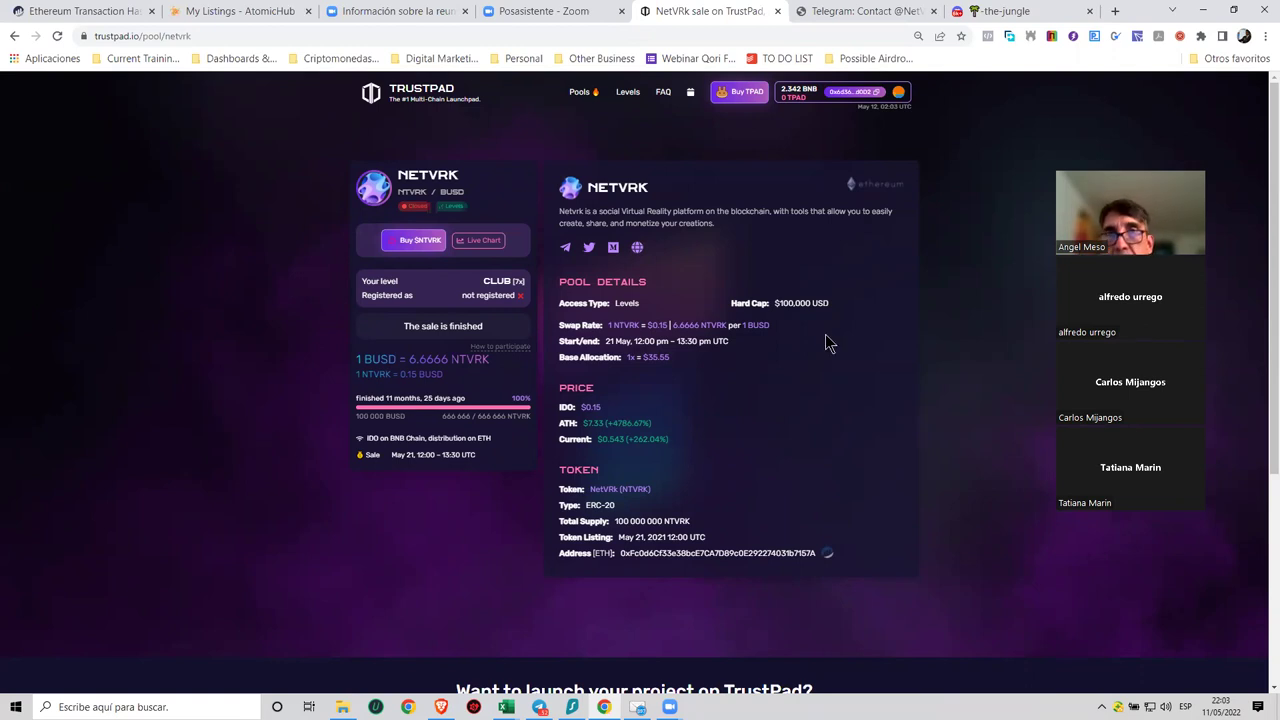
Examine TrustPad's staking levels and the TPAD amount required for each tier.
{"action": "left_click", "coordinate": [628, 93]}
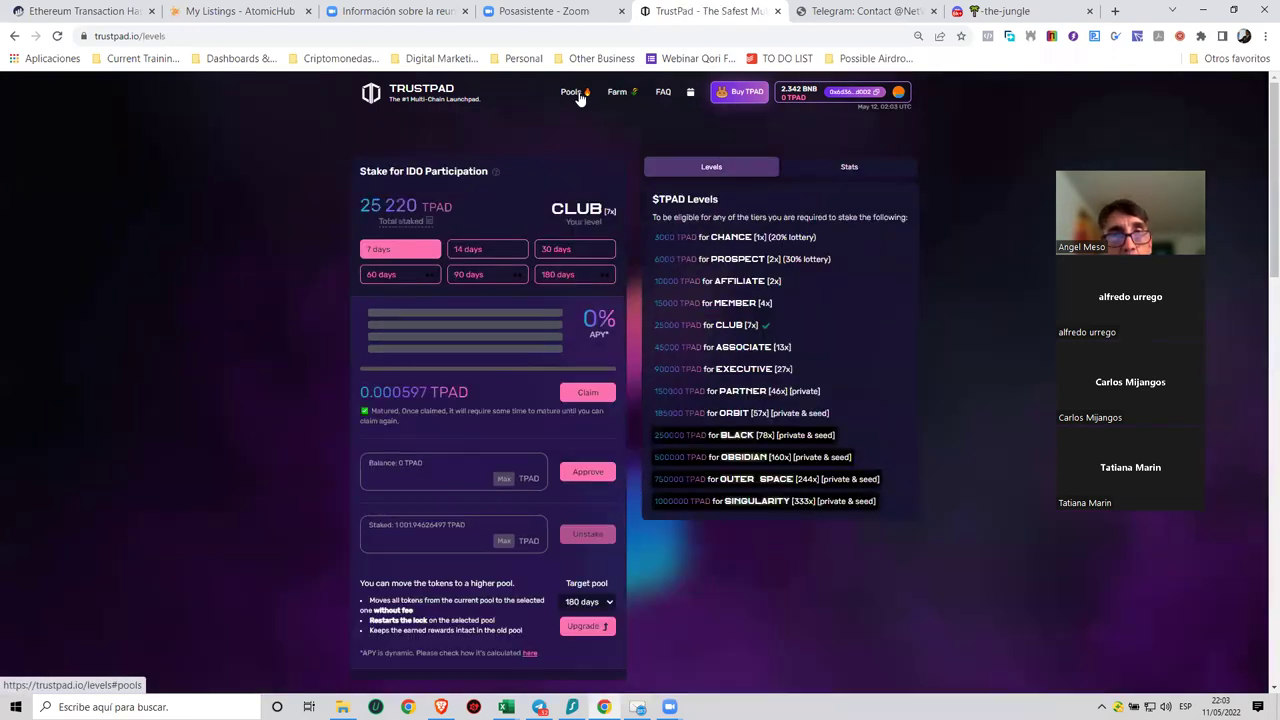
{"action": "left_click", "coordinate": [575, 93]}
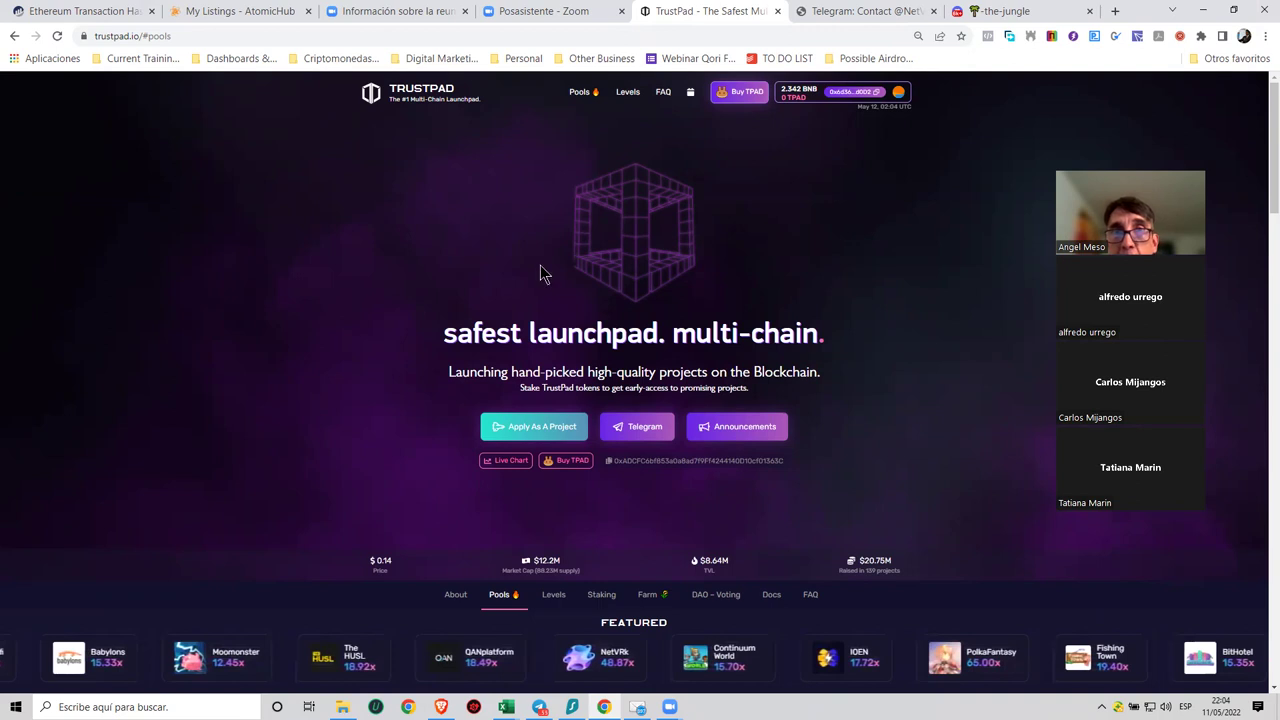
{"action": "left_click", "coordinate": [626, 93]}
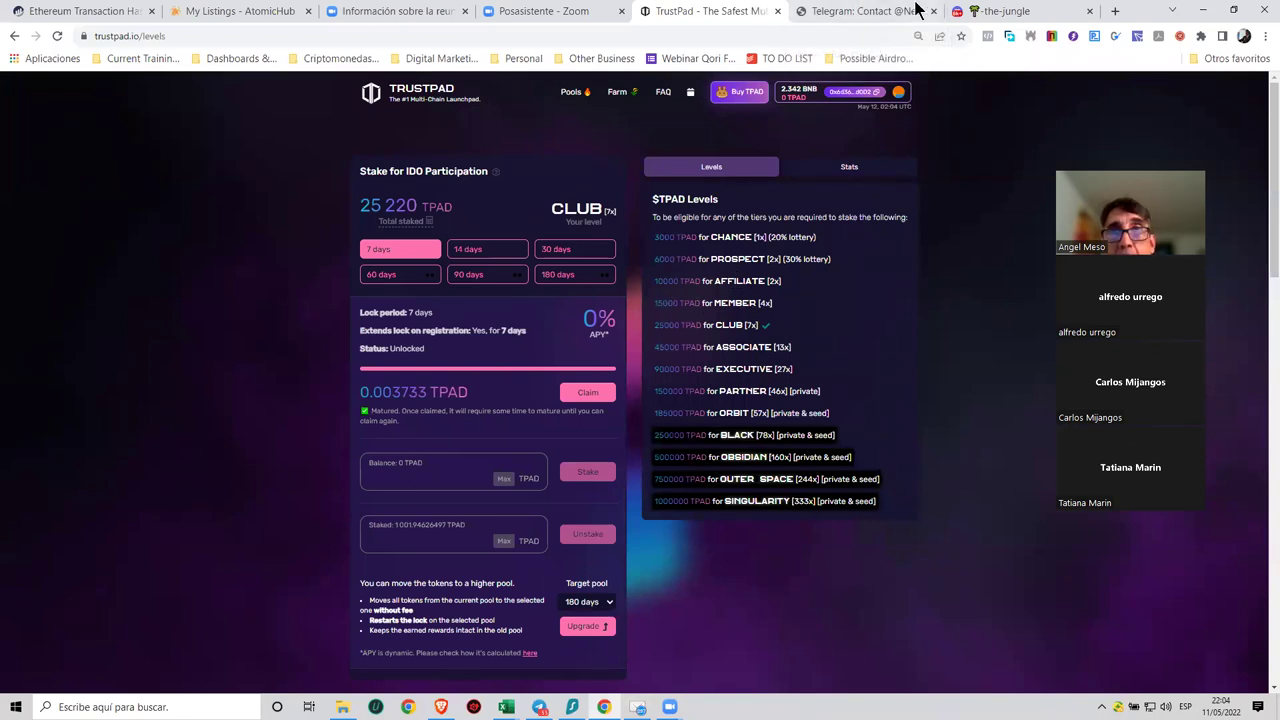
Open CoinGecko in a new browser tab, search for "tpad", and open the TrustPad (TPAD) price page.
{"action": "left_click", "coordinate": [1115, 11]}
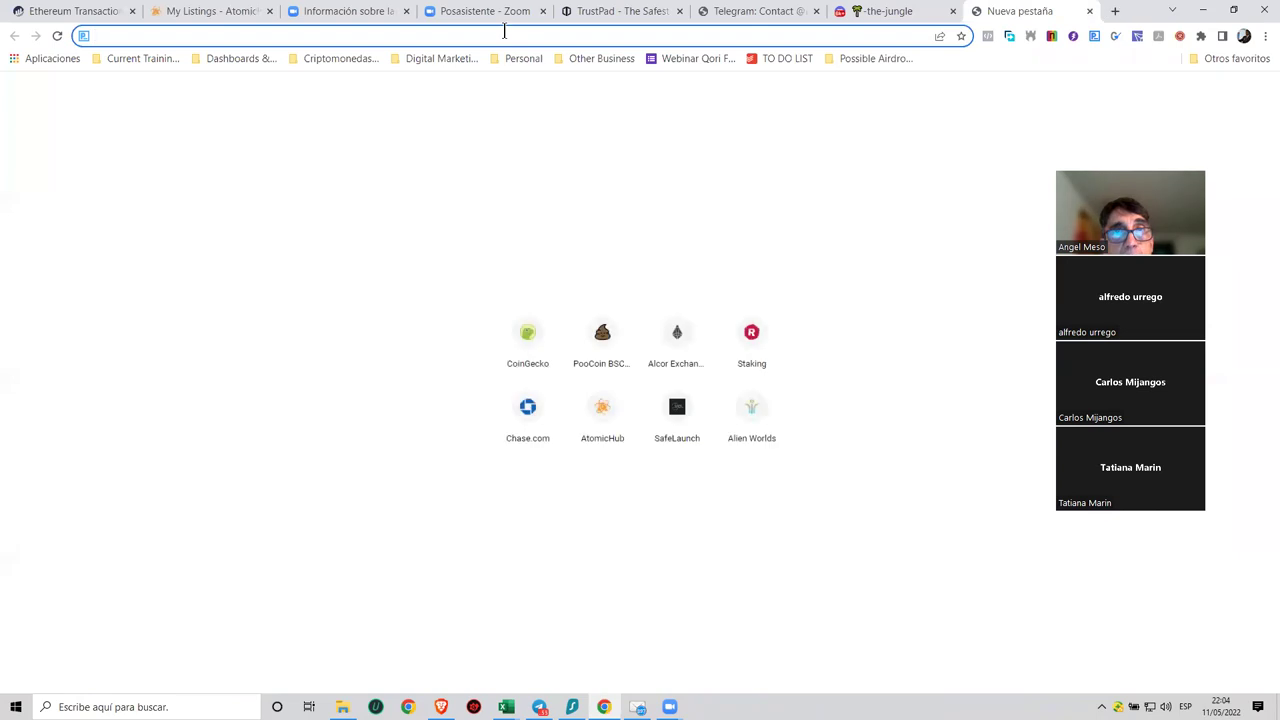
{"action": "left_click", "coordinate": [522, 337]}
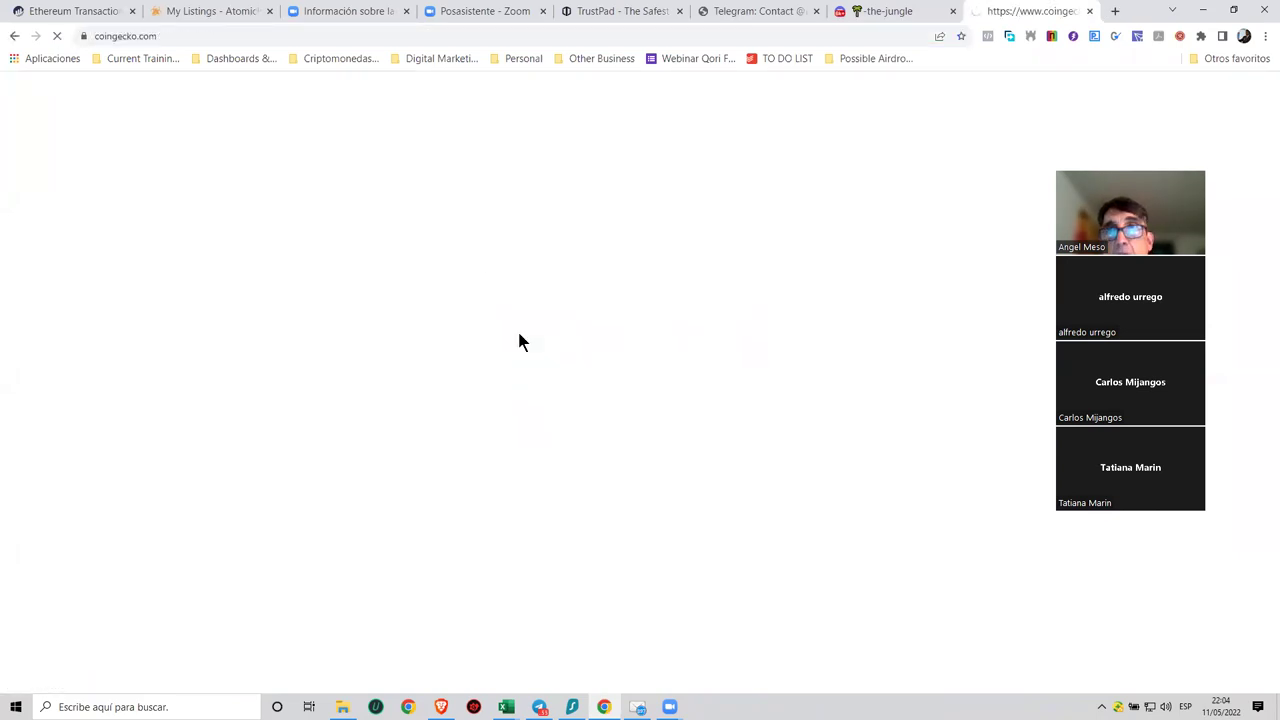
{"action": "left_click", "coordinate": [605, 11]}
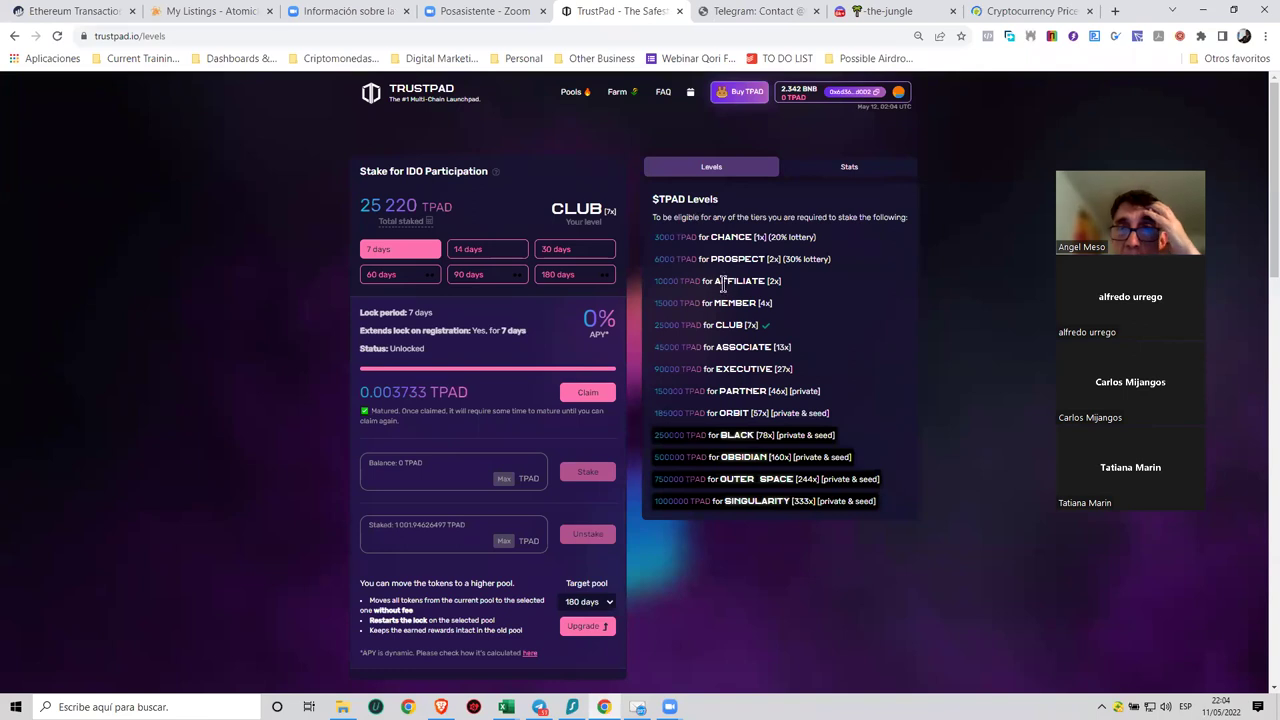
{"action": "left_click", "coordinate": [1050, 11]}
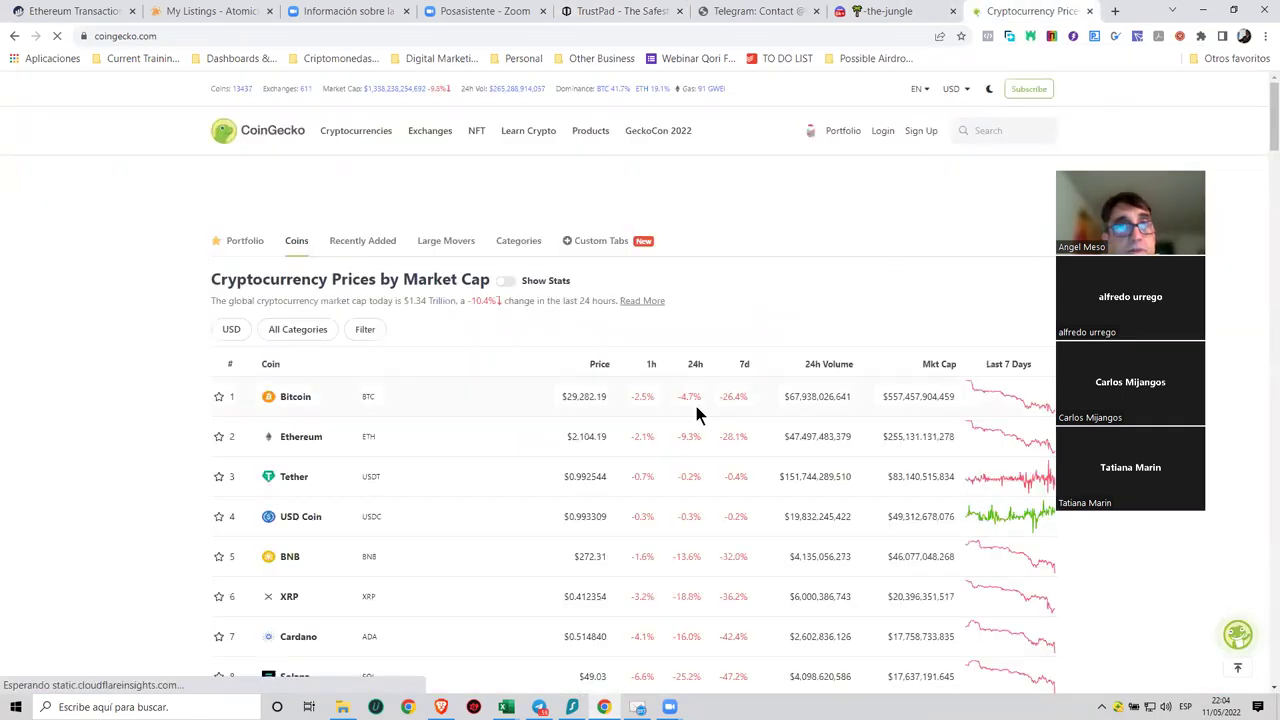
{"action": "left_click", "coordinate": [977, 133]}
{"action": "type", "text": "tpd"}
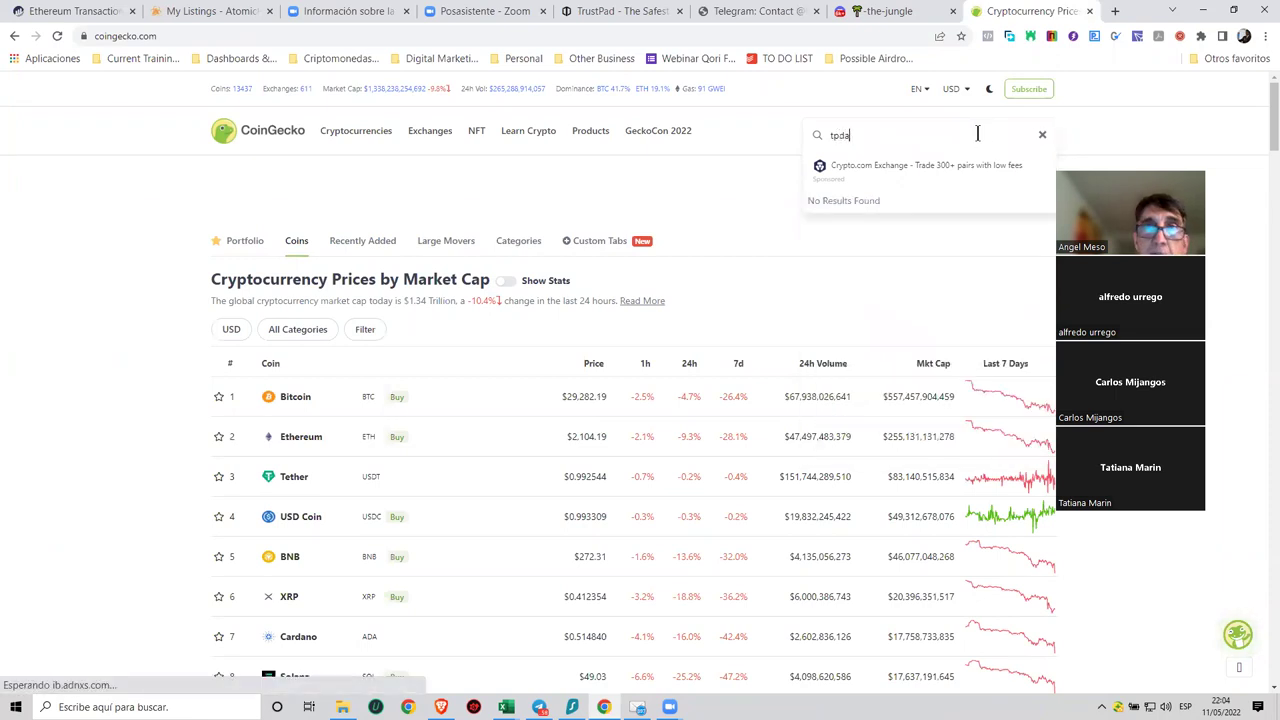
{"action": "key", "text": "BackSpace"}
{"action": "type", "text": "a"}
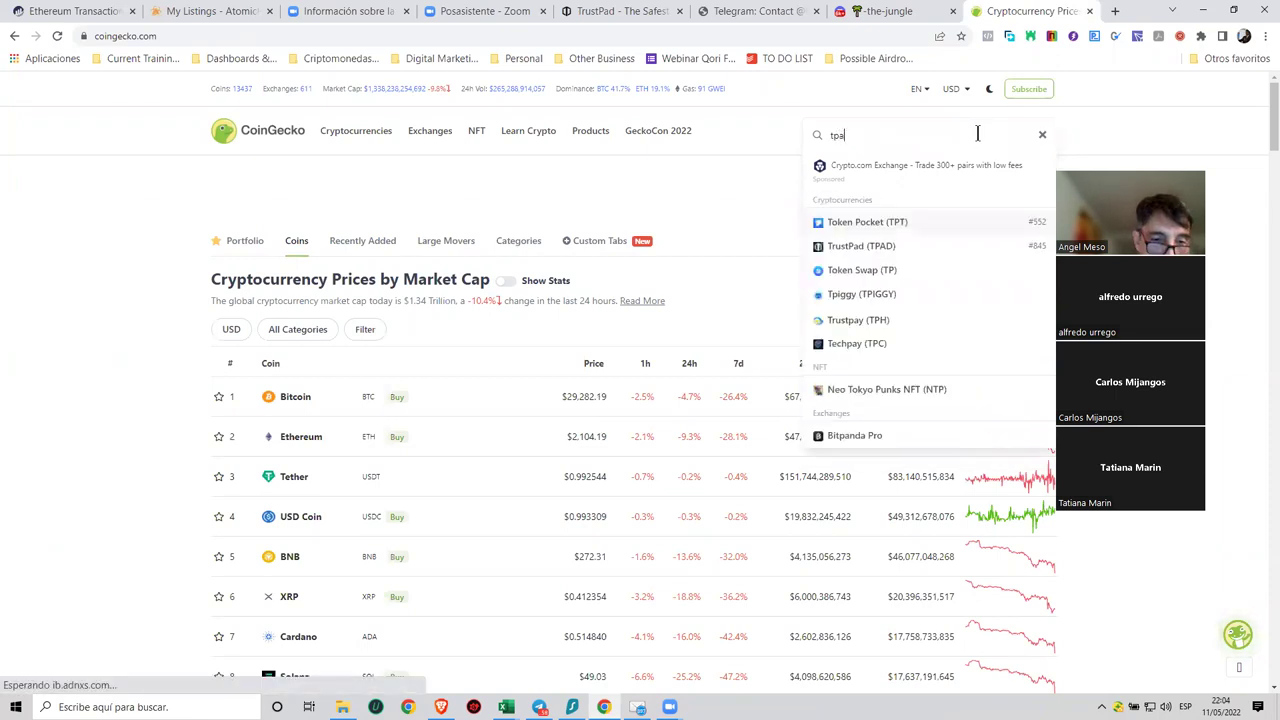
{"action": "type", "text": "d"}
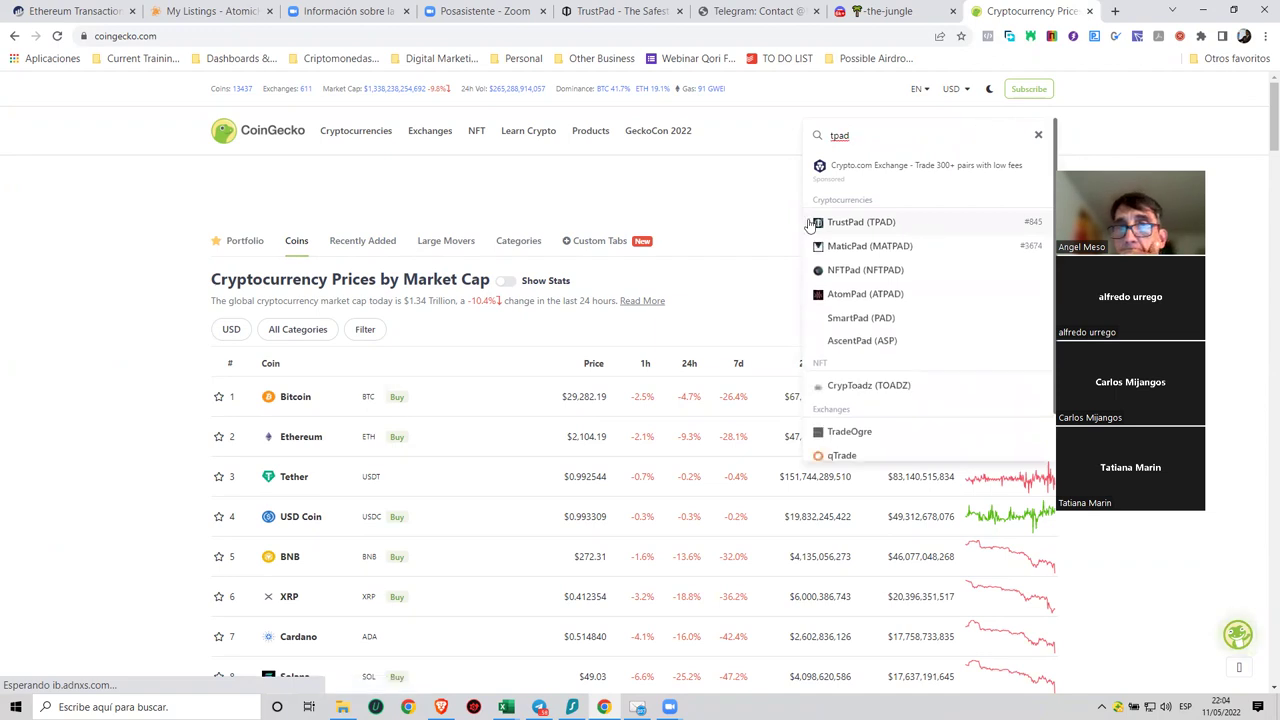
{"action": "left_click", "coordinate": [822, 222]}
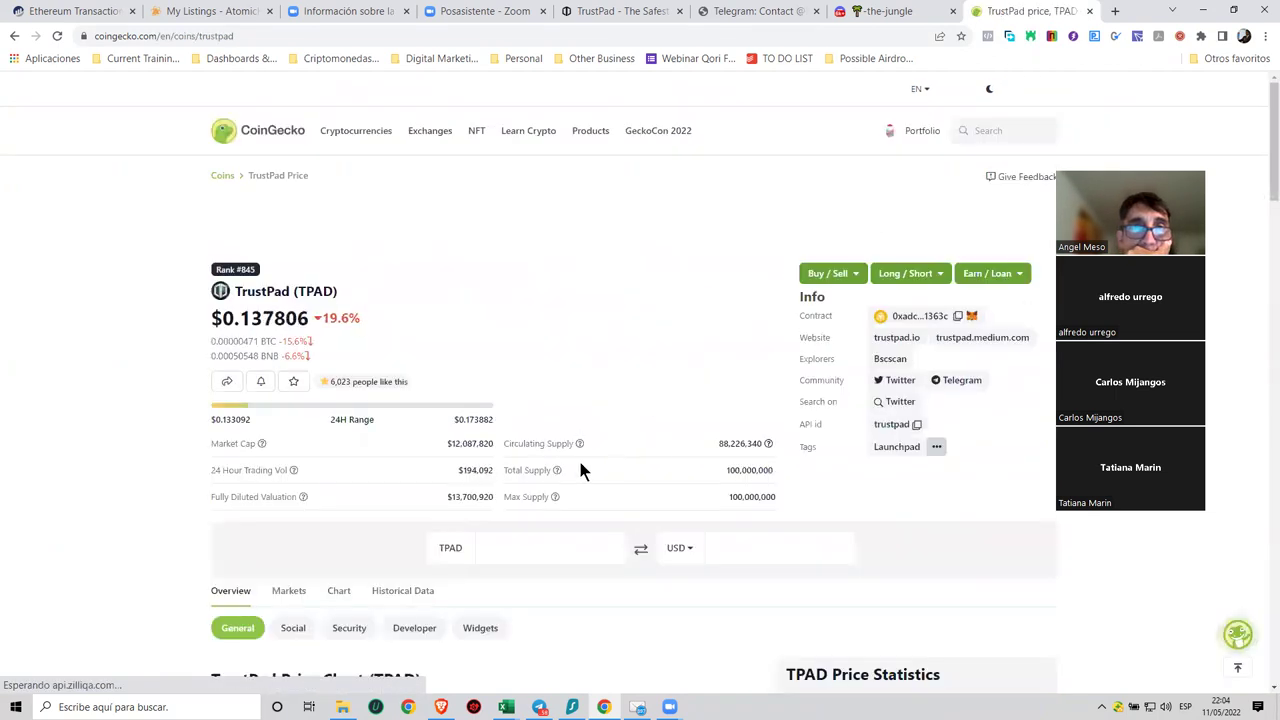
Convert 15000 TPAD to USD and examine TrustPad's price chart and price statistics.
{"action": "left_click", "coordinate": [510, 541]}
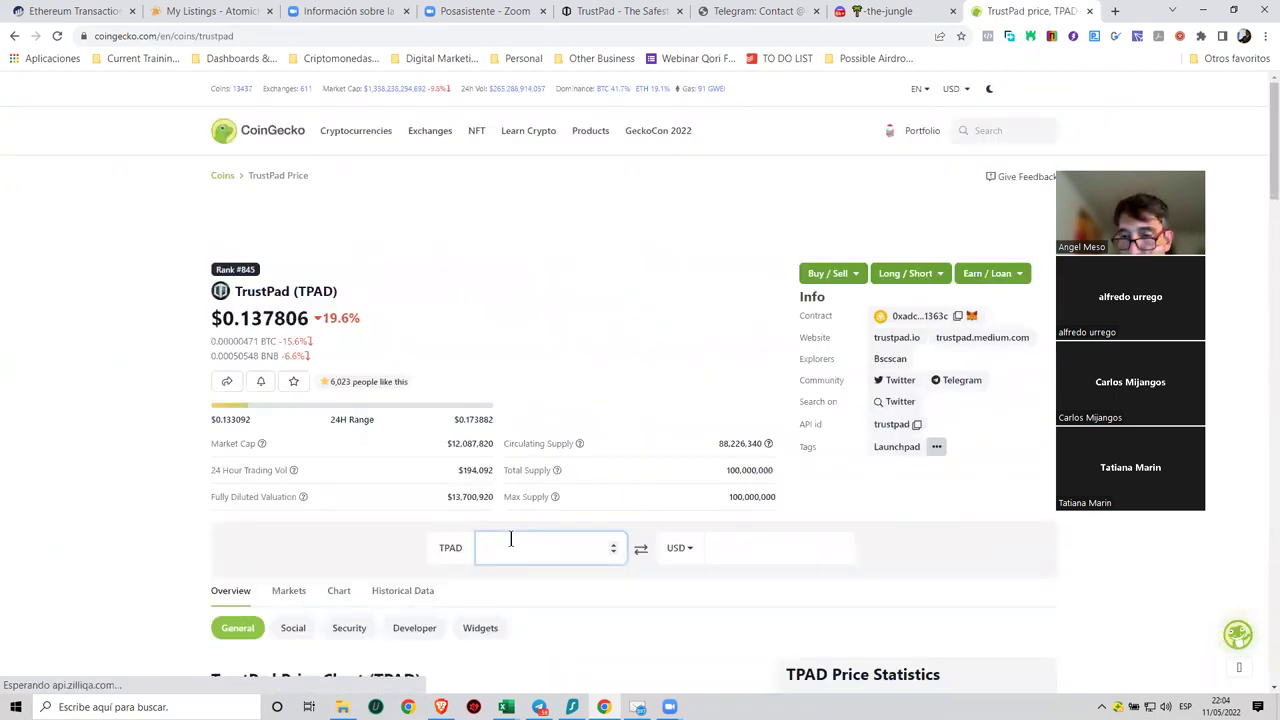
{"action": "type", "text": "15000"}
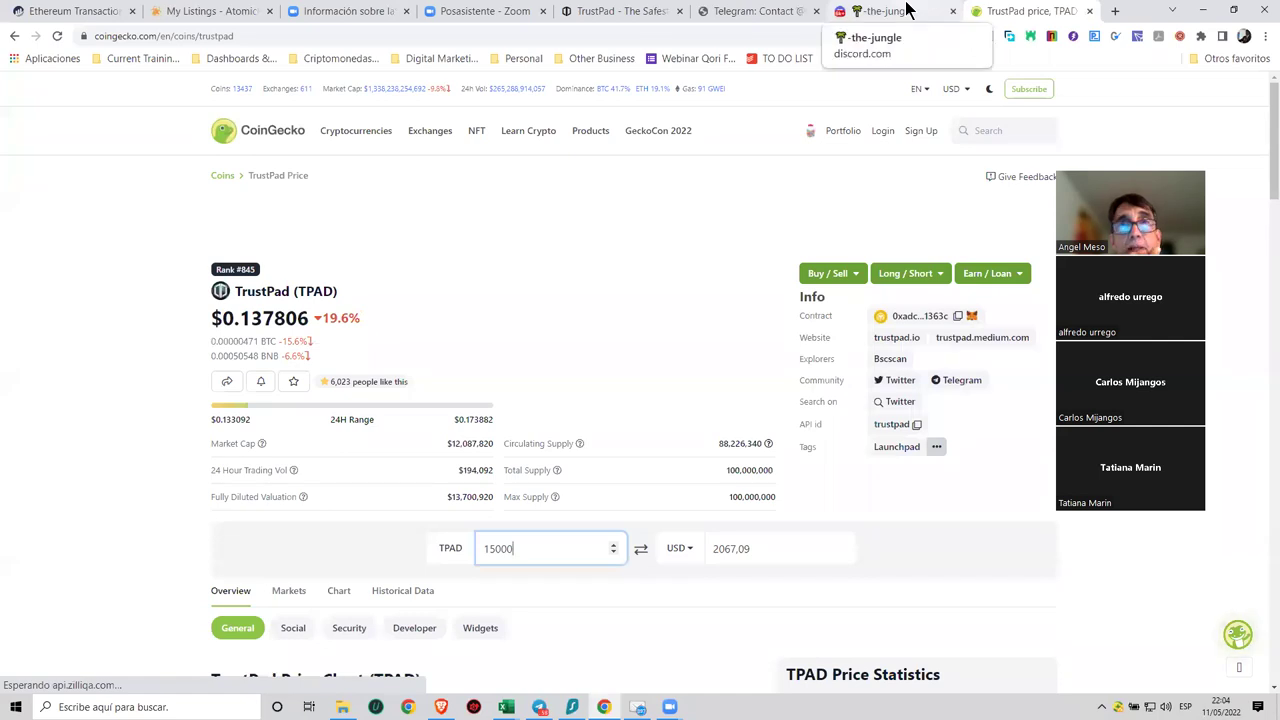
{"action": "scroll", "coordinate": [270, 341], "scroll_direction": "down", "scroll_amount": 2}
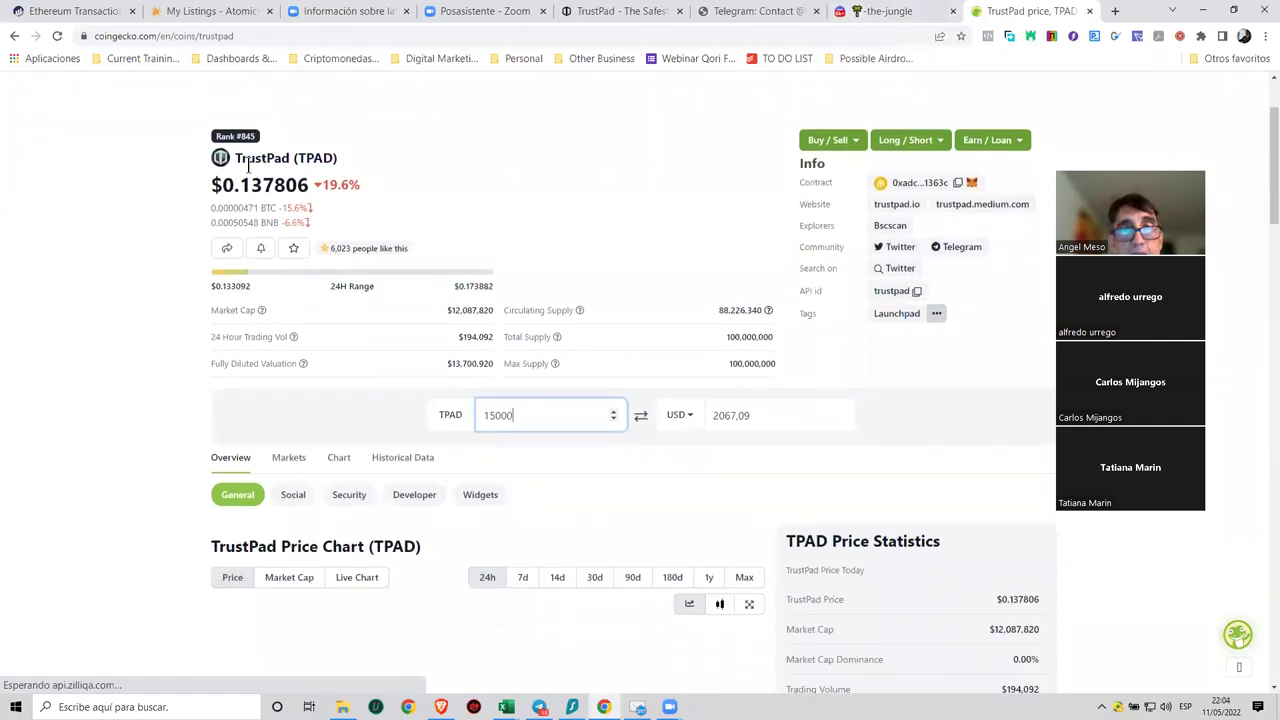
{"action": "scroll", "coordinate": [508, 295], "scroll_direction": "down", "scroll_amount": 4}
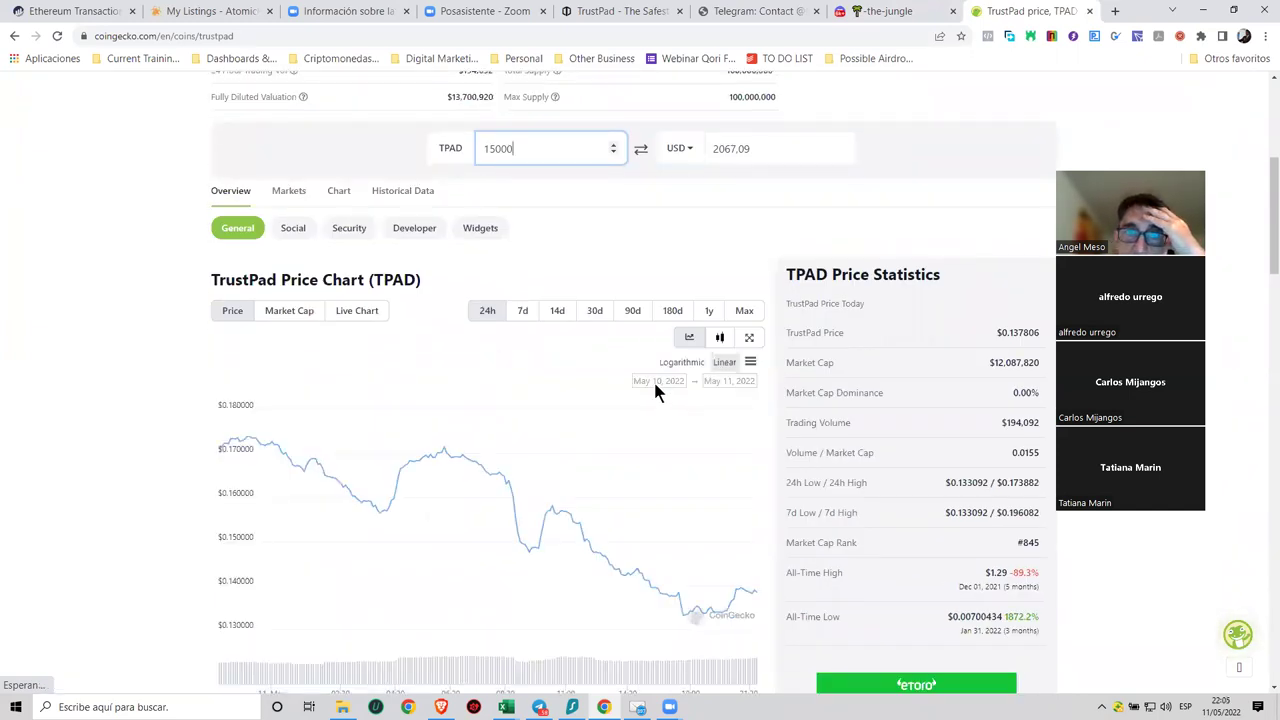
{"action": "scroll", "coordinate": [612, 234], "scroll_direction": "up", "scroll_amount": 1}
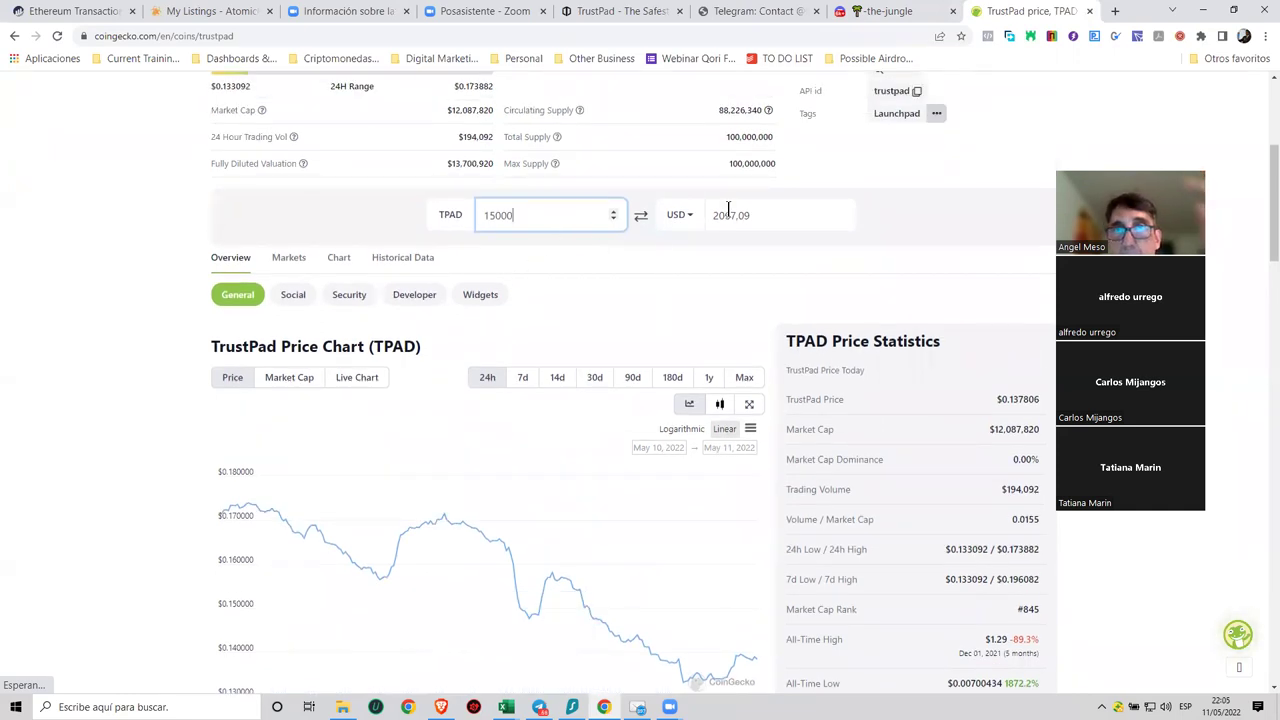
{"action": "scroll", "coordinate": [730, 200], "scroll_direction": "up", "scroll_amount": 3}
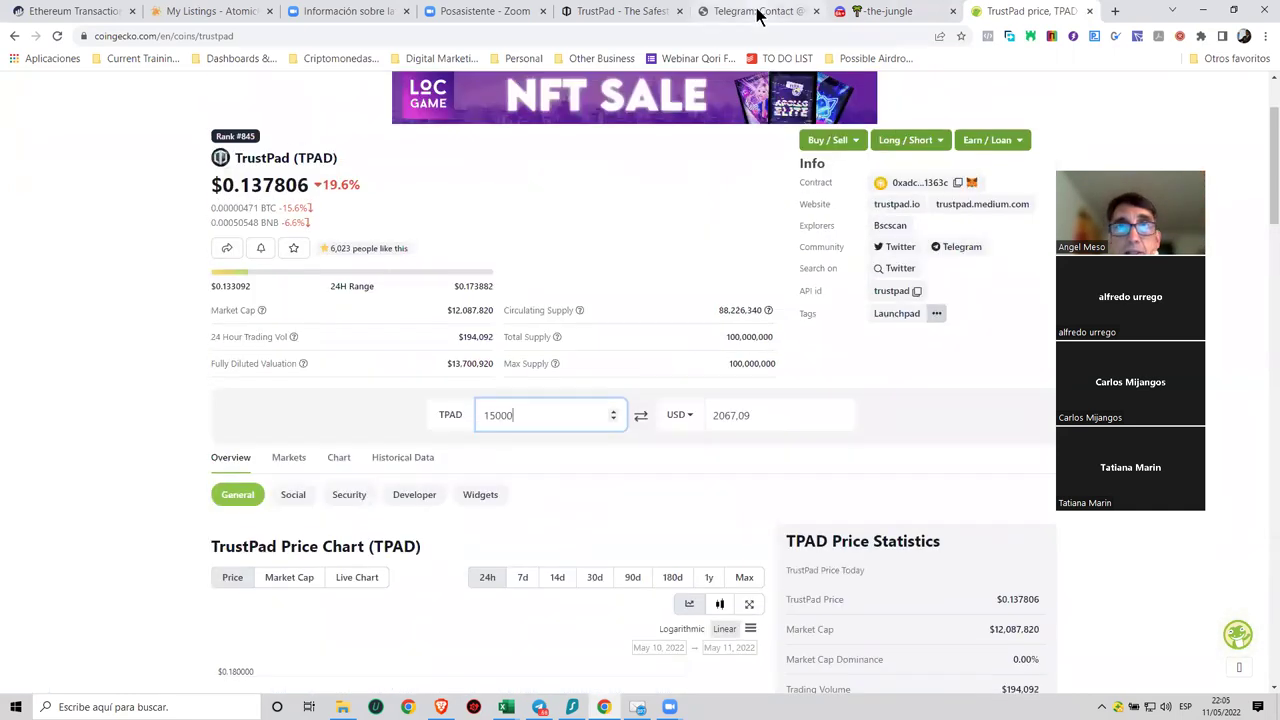
Revisit TrustPad's staking levels page and close the NetVRk Telegram tab.
{"action": "left_click", "coordinate": [757, 11]}
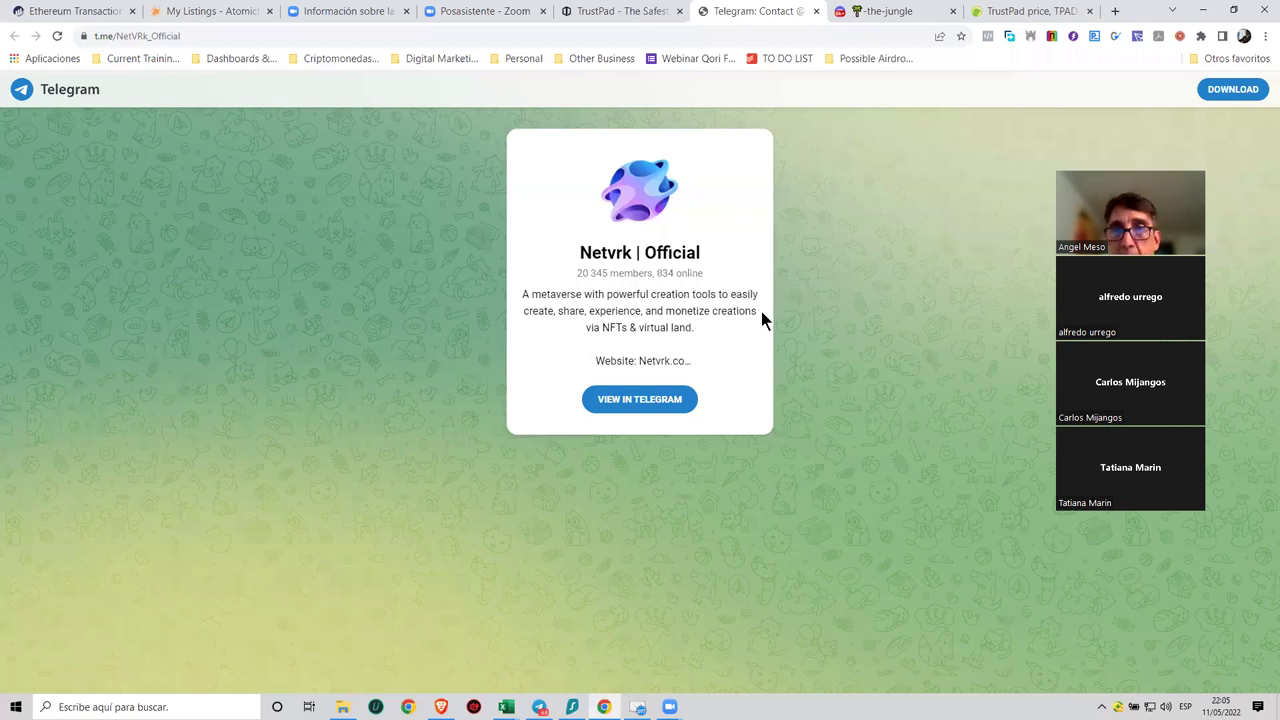
{"action": "key", "text": "ctrl+shift+Tab"}
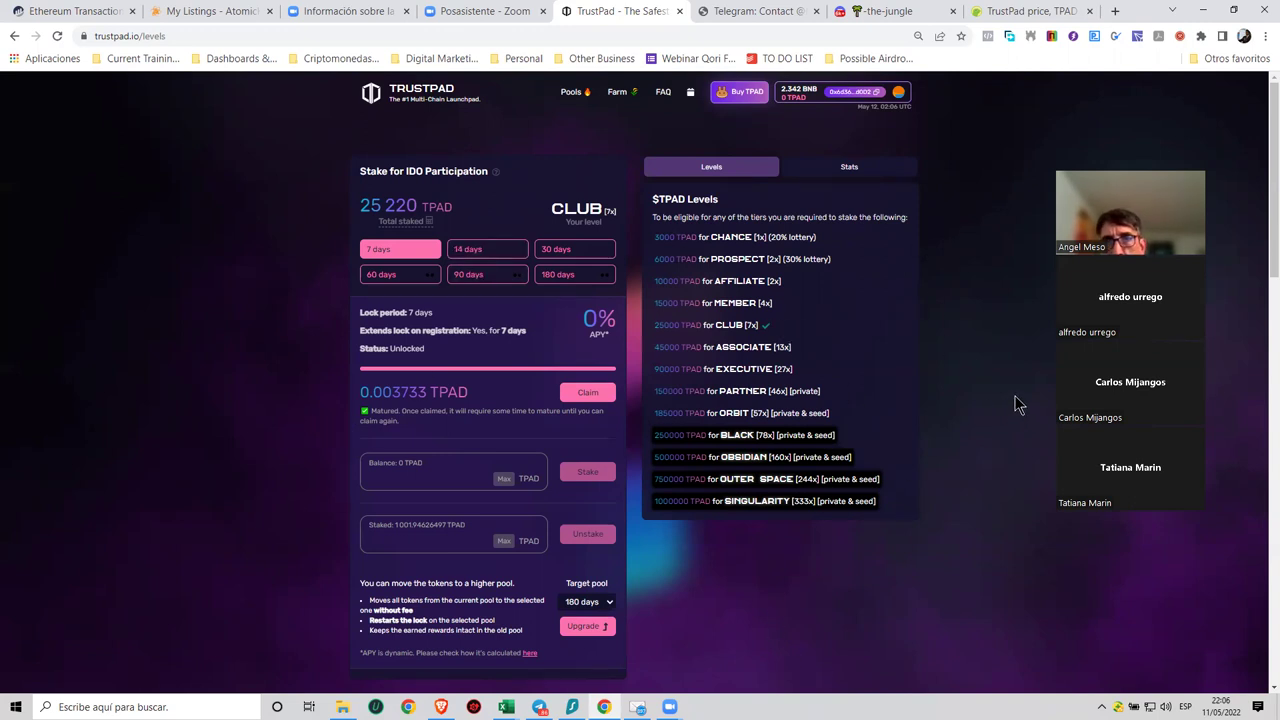
{"action": "left_click", "coordinate": [760, 11]}
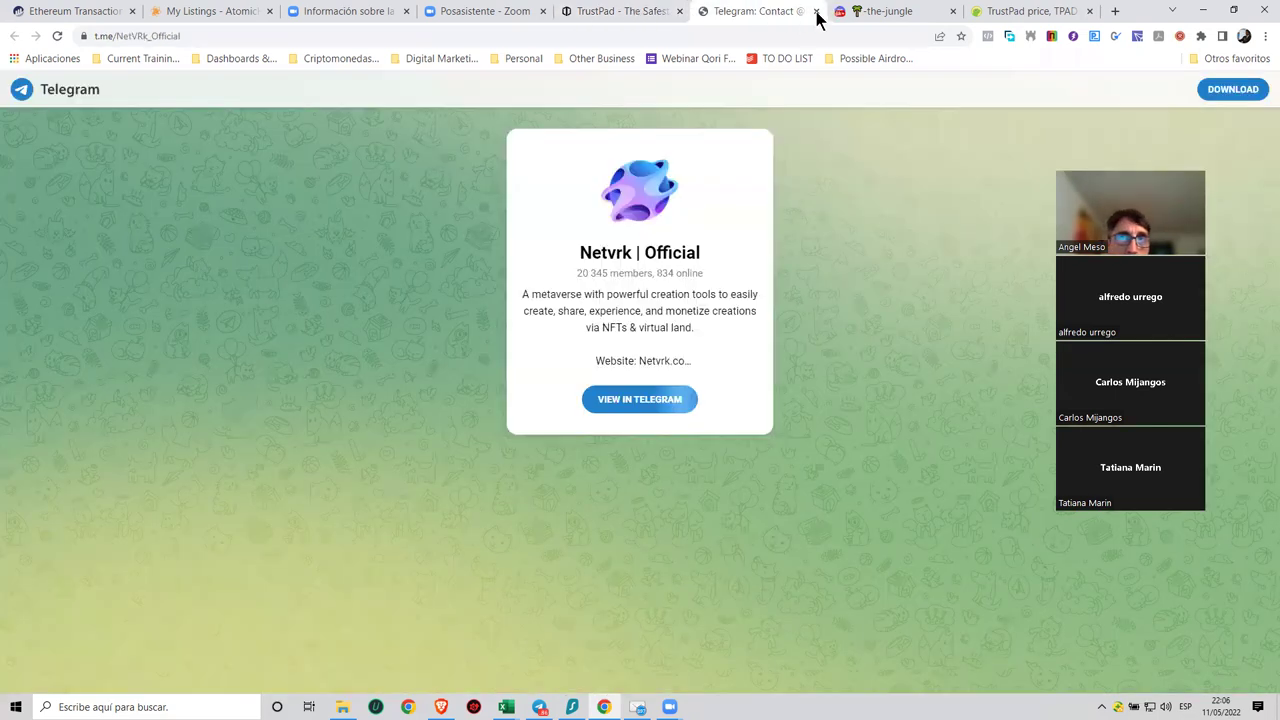
{"action": "key", "text": "ctrl+w"}
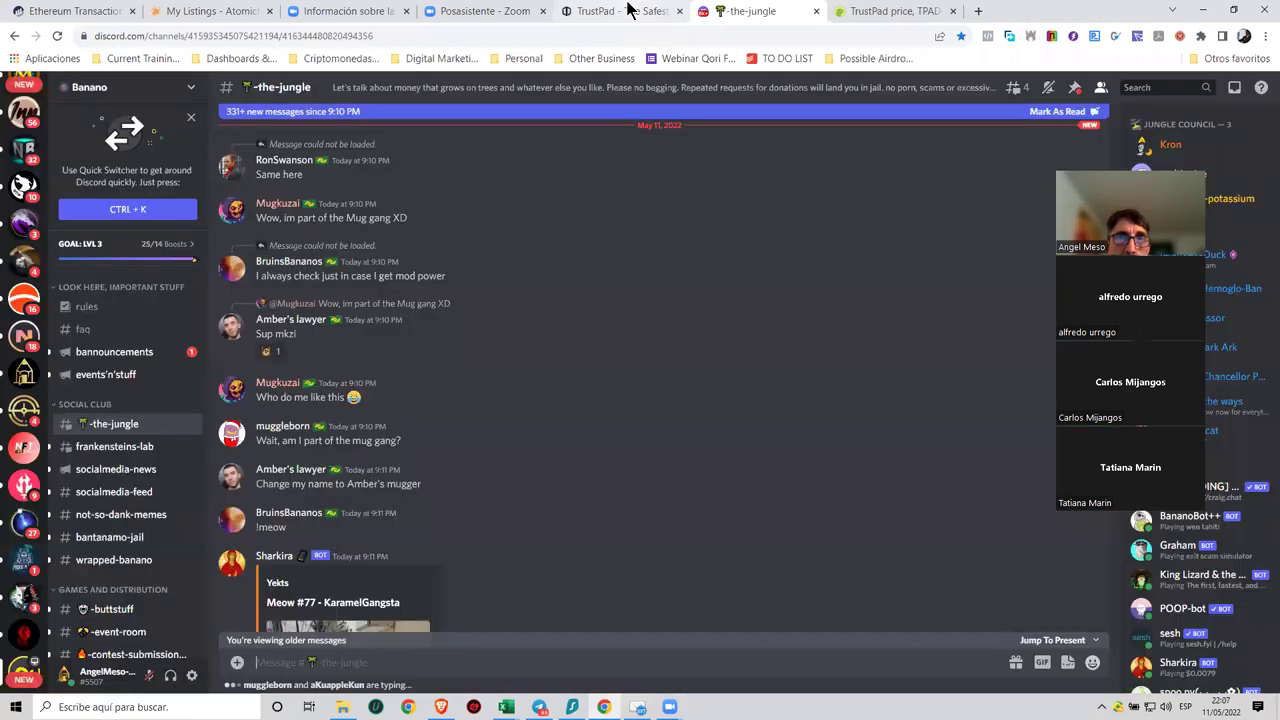
Review TPAD's price, USD conversion and chart on CoinGecko alongside TrustPad's staking levels.
{"action": "left_click", "coordinate": [877, 11]}
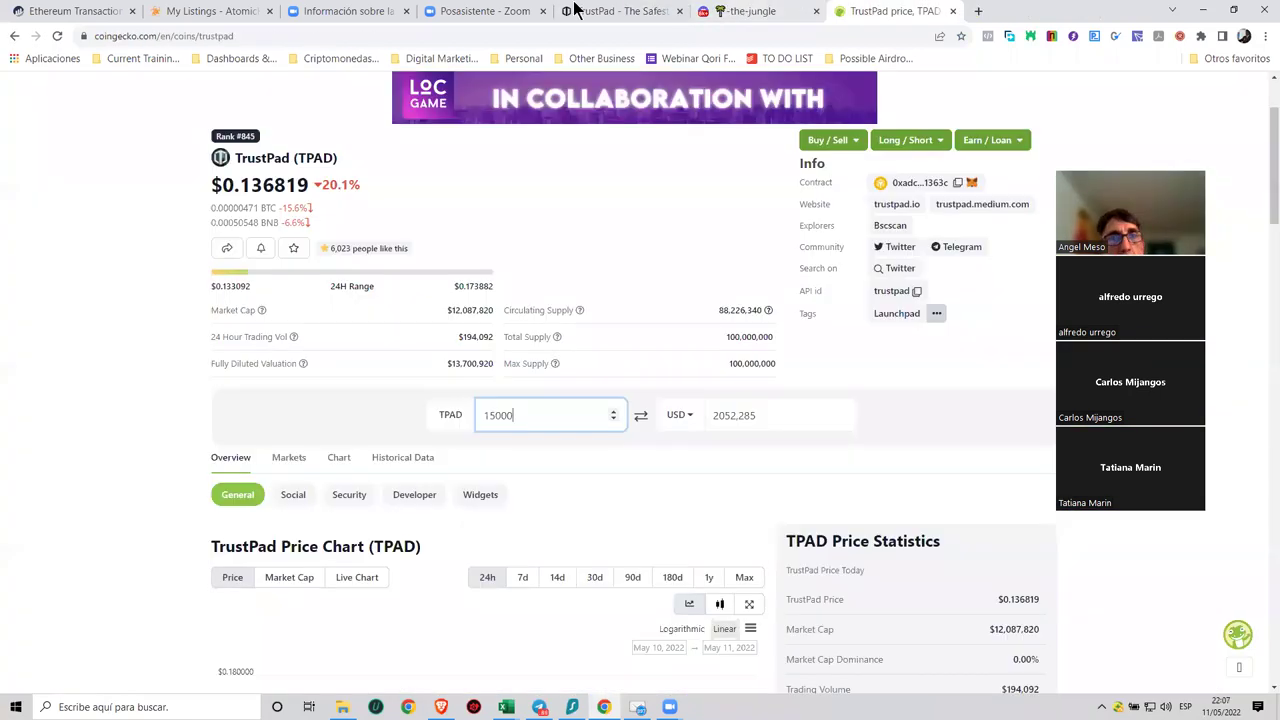
{"action": "key", "text": "ctrl+shift+Tab"}
{"action": "key", "text": "ctrl+Tab"}
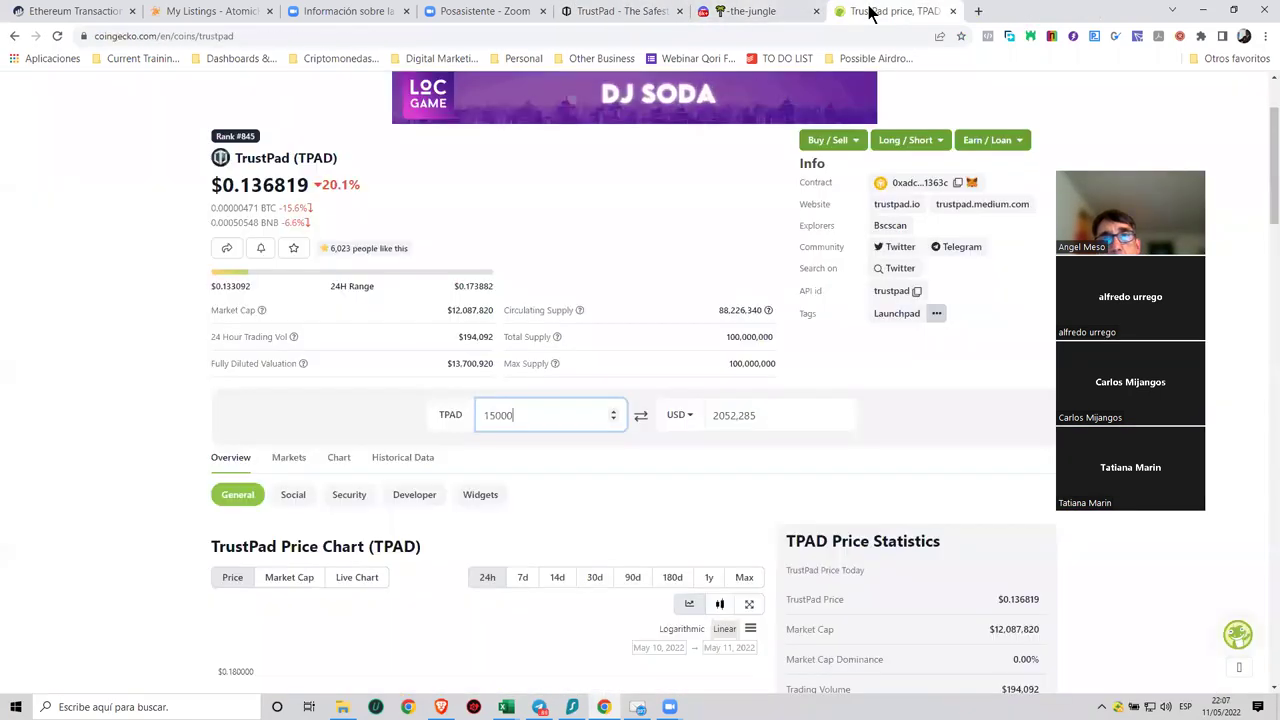
{"action": "left_click", "coordinate": [588, 11]}
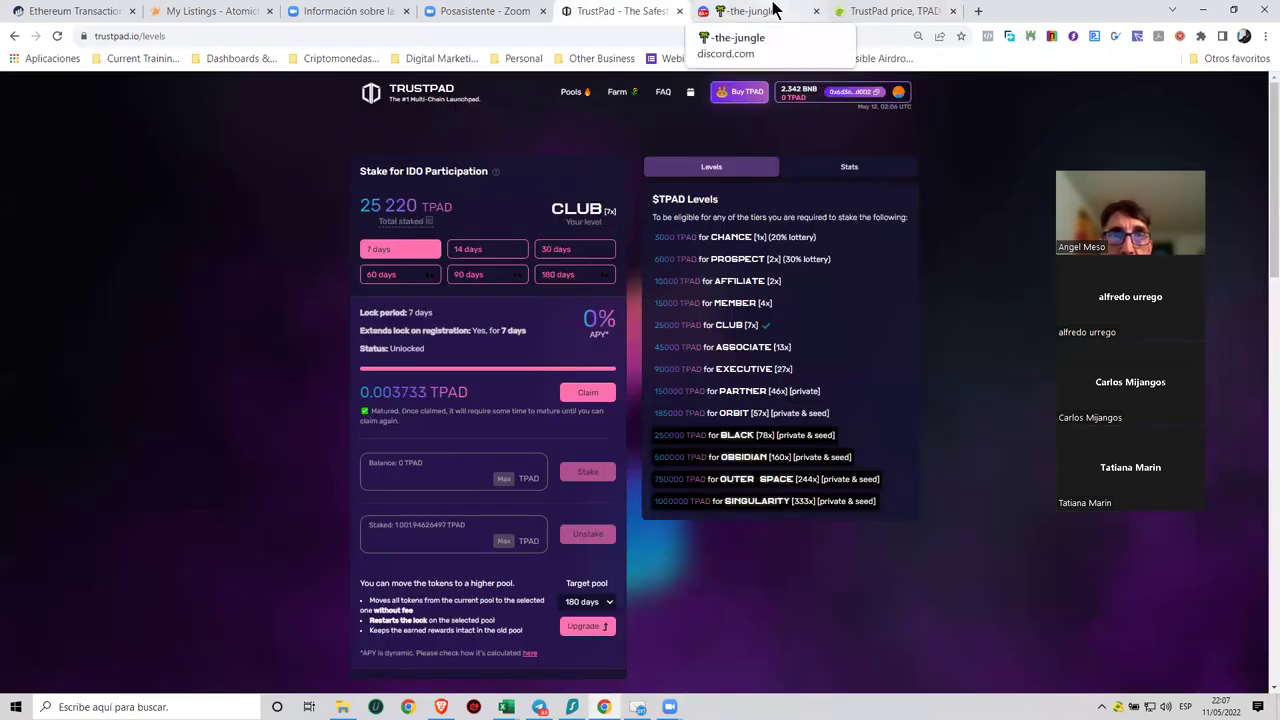
{"action": "left_click", "coordinate": [773, 9]}
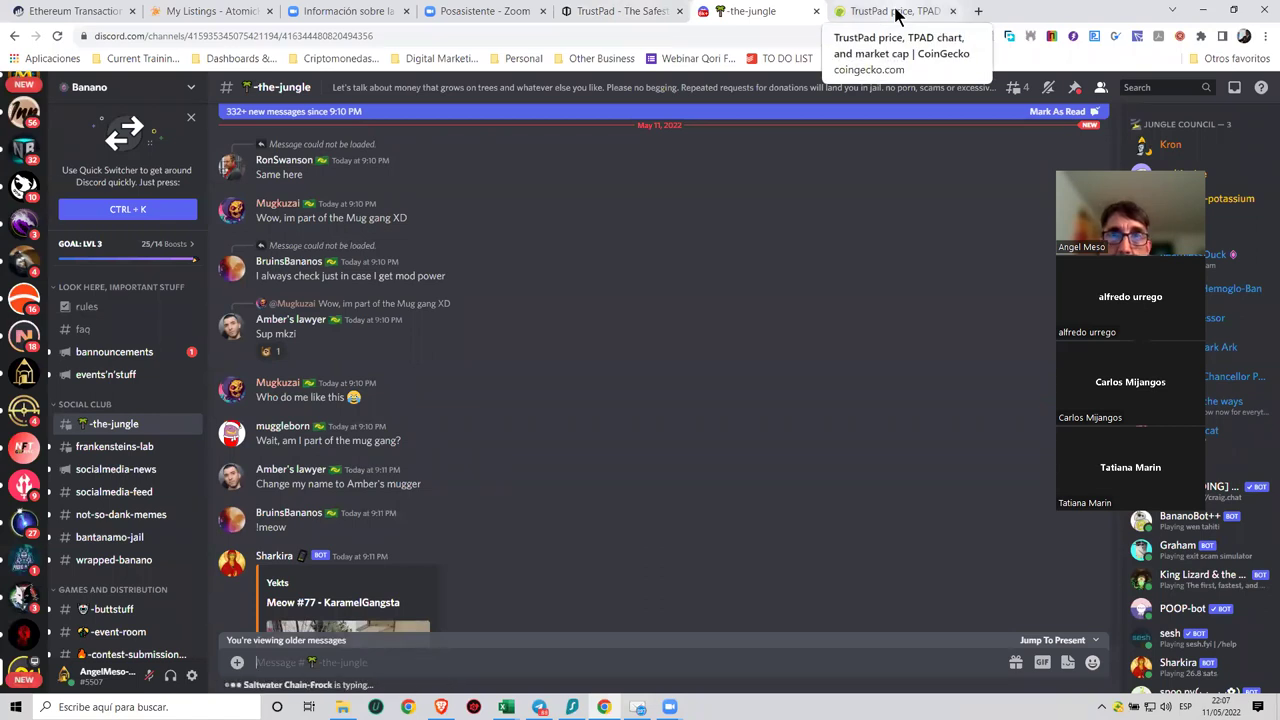
{"action": "left_click", "coordinate": [895, 11]}
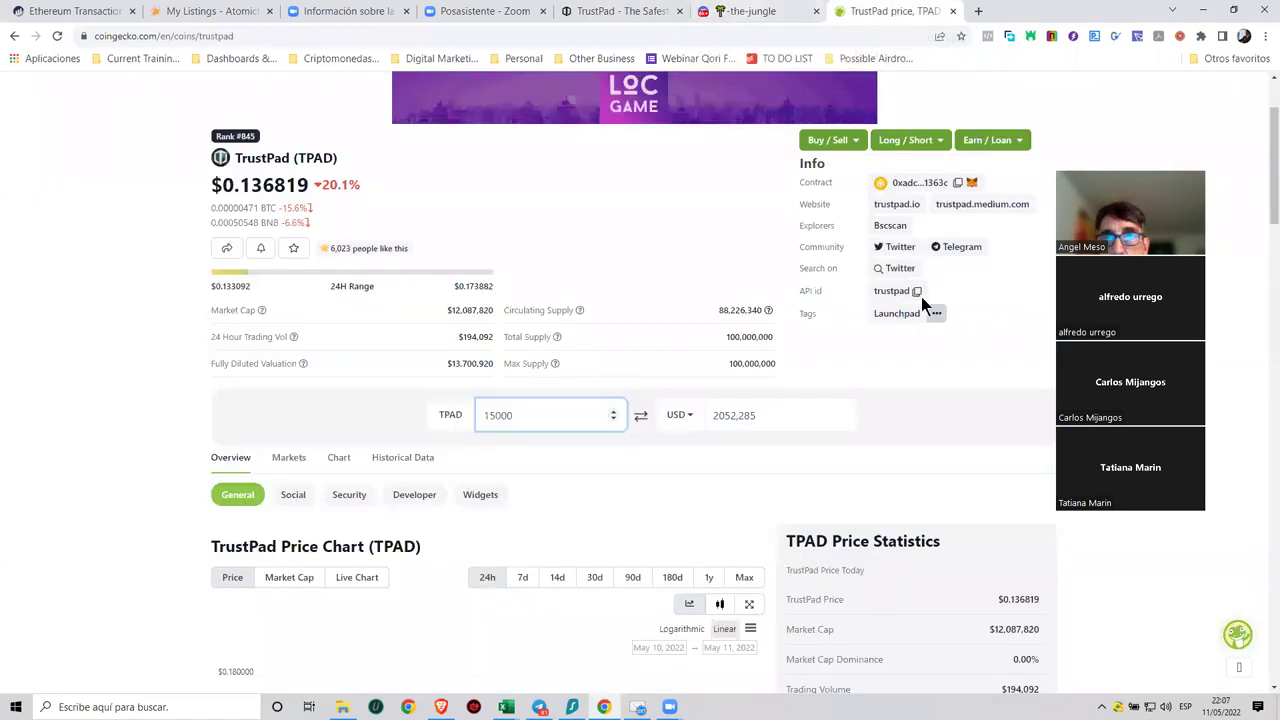
{"action": "scroll", "coordinate": [921, 296], "scroll_direction": "up", "scroll_amount": 2}
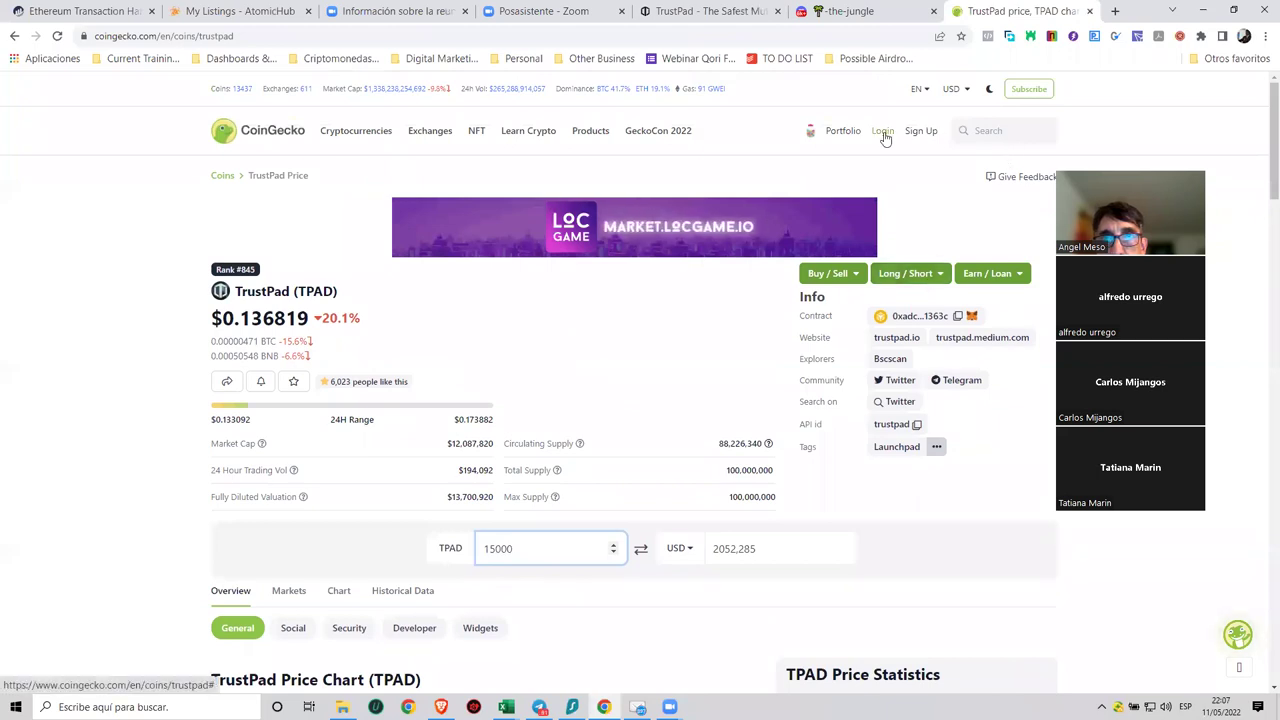
{"action": "scroll", "coordinate": [619, 450], "scroll_direction": "down", "scroll_amount": 3}
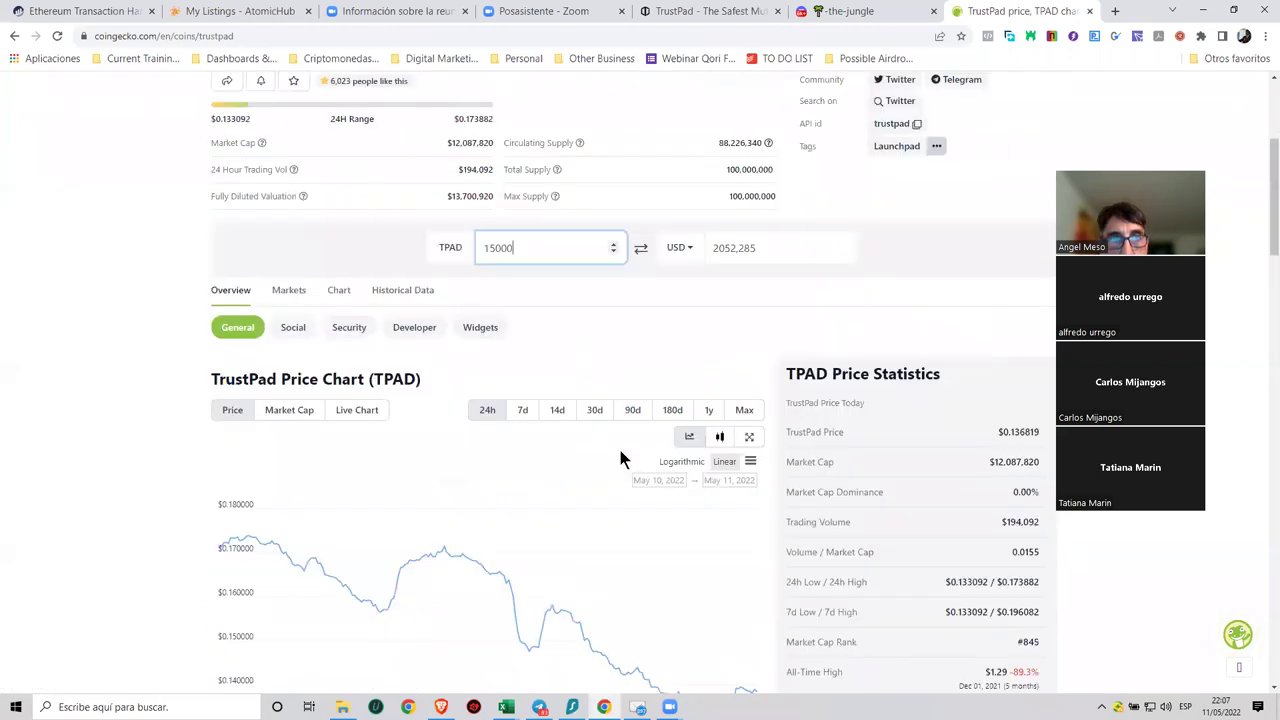
{"action": "scroll", "coordinate": [618, 445], "scroll_direction": "up", "scroll_amount": 4}
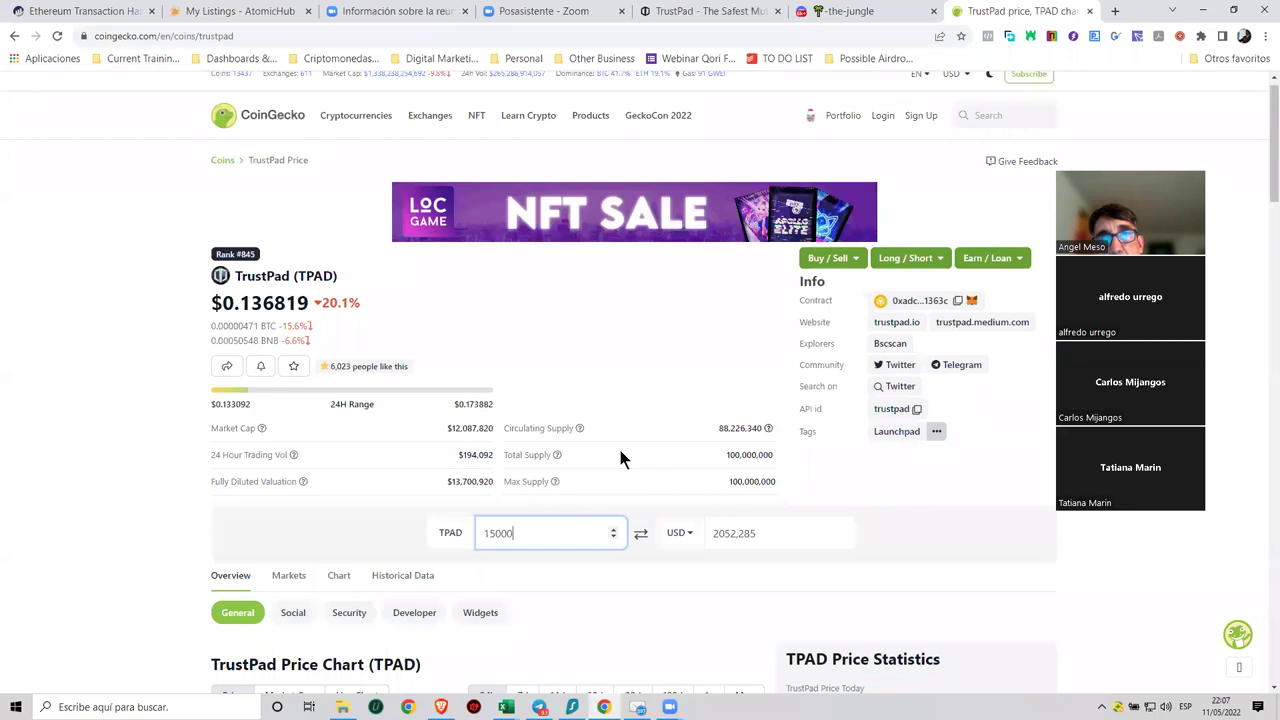
{"action": "scroll", "coordinate": [618, 445], "scroll_direction": "up", "scroll_amount": 1}
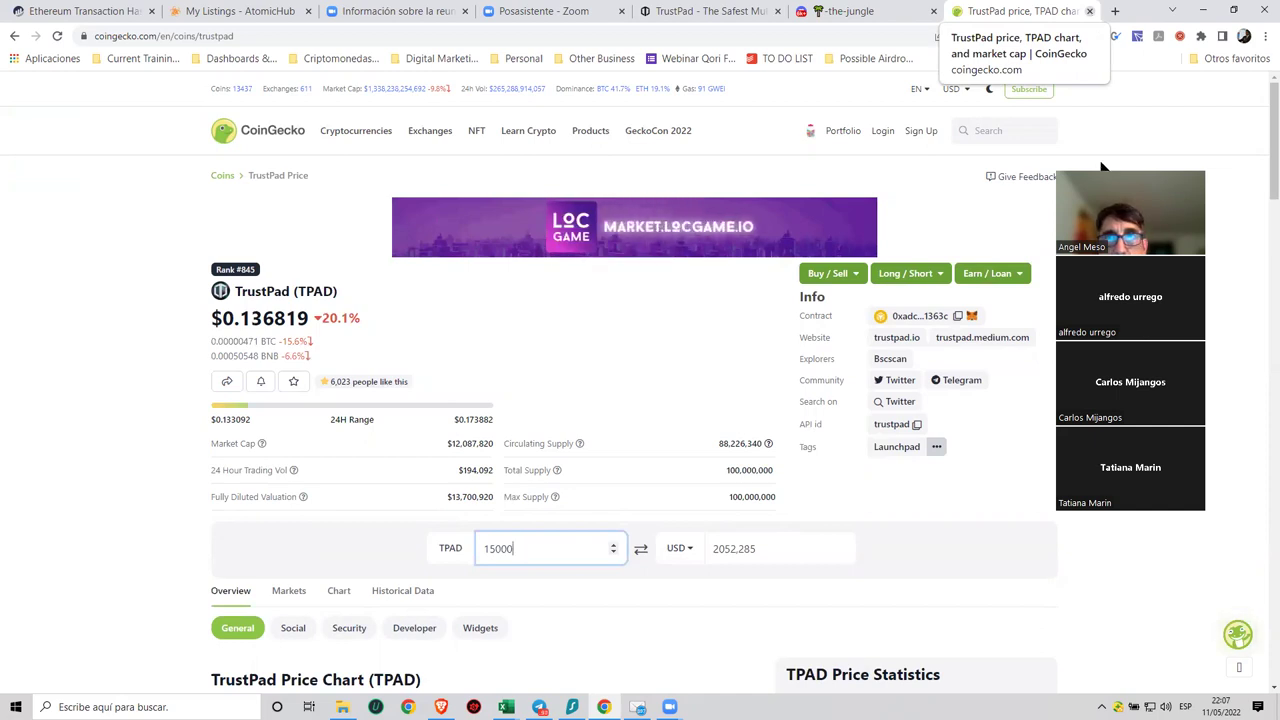
Search CoinGecko for "sand", open The Sandbox (SAND), and display its price chart over the maximum period.
{"action": "left_click", "coordinate": [983, 134]}
{"action": "type", "text": "sand"}
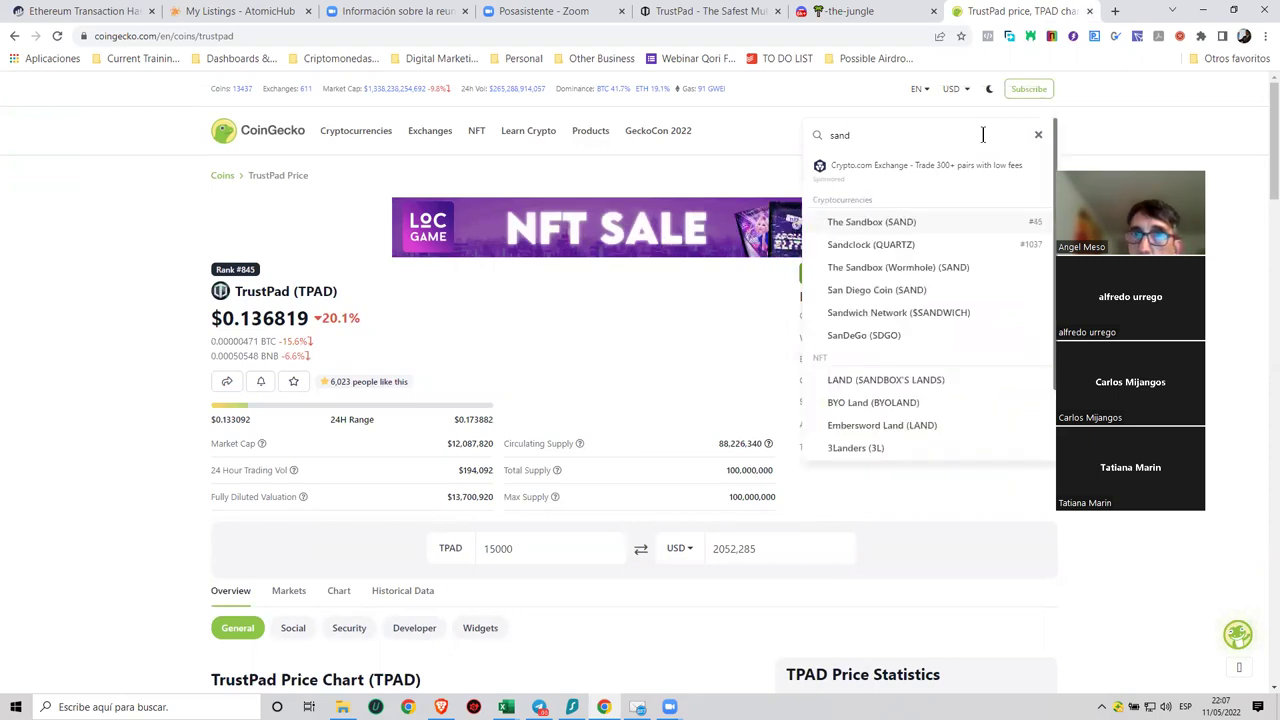
{"action": "left_click", "coordinate": [874, 225]}
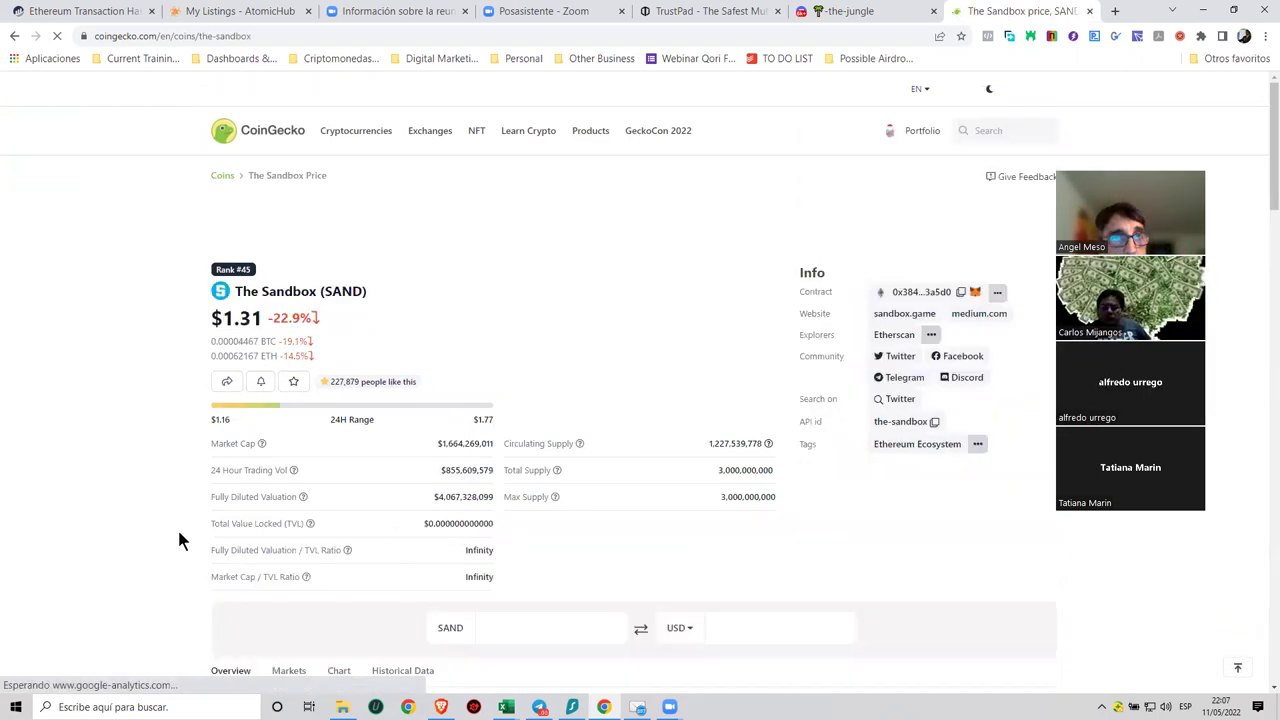
{"action": "scroll", "coordinate": [179, 540], "scroll_direction": "down", "scroll_amount": 3}
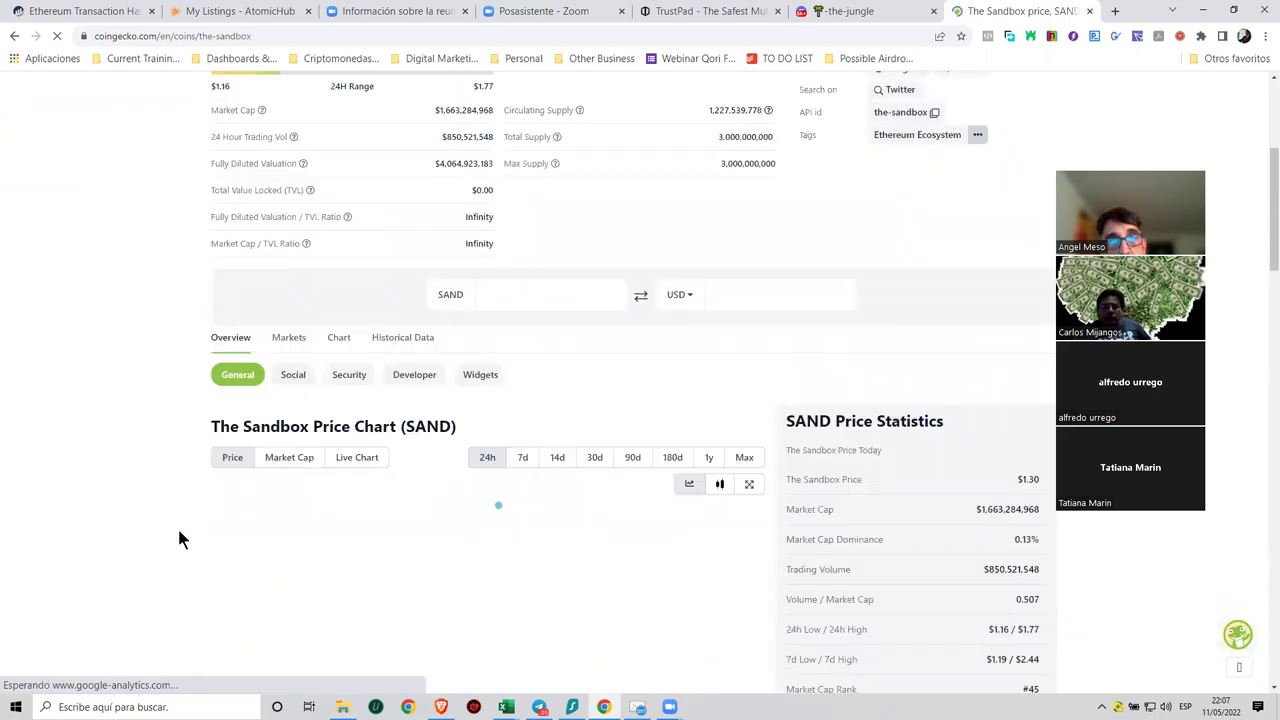
{"action": "scroll", "coordinate": [121, 471], "scroll_direction": "down", "scroll_amount": 3}
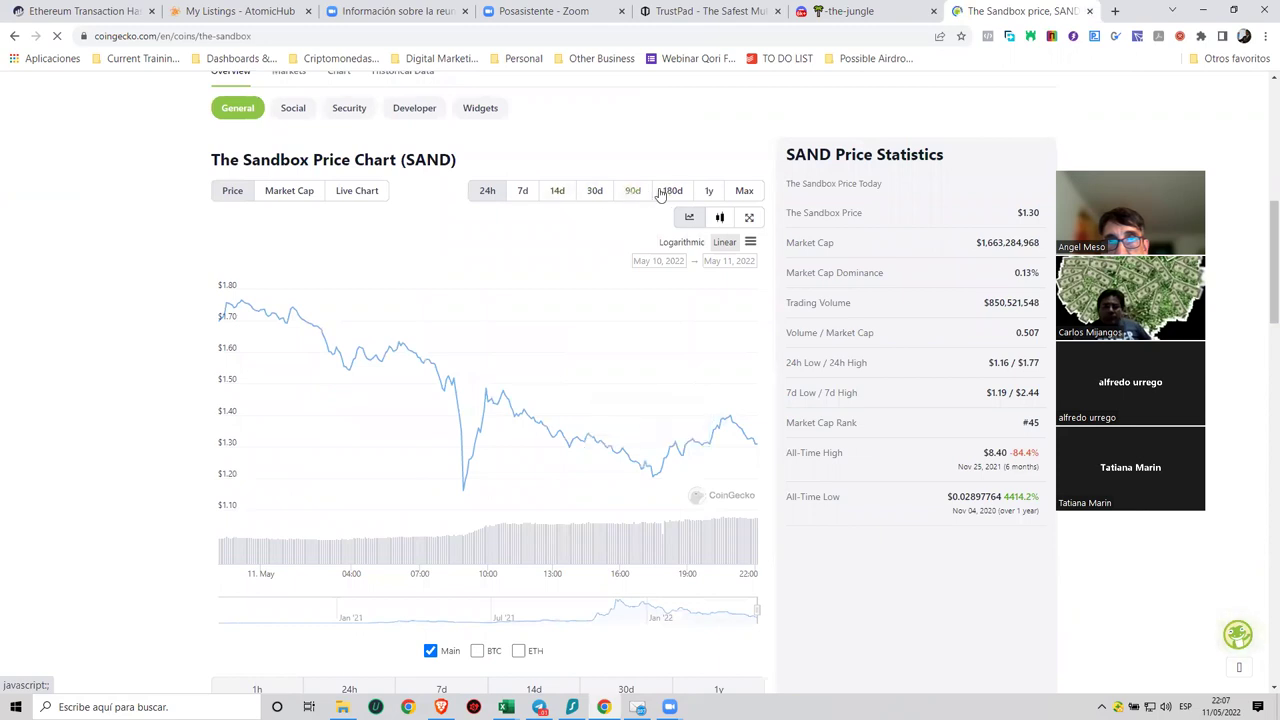
{"action": "left_click", "coordinate": [742, 191]}
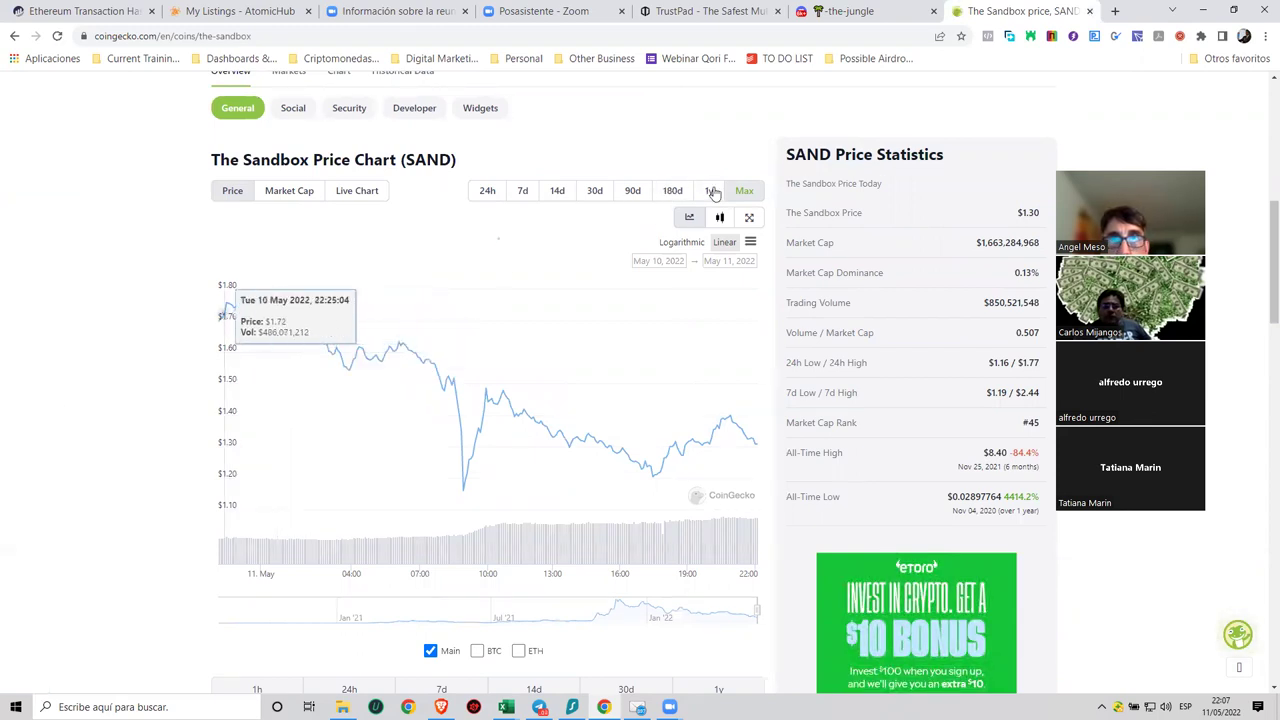
{"action": "left_click", "coordinate": [745, 190]}
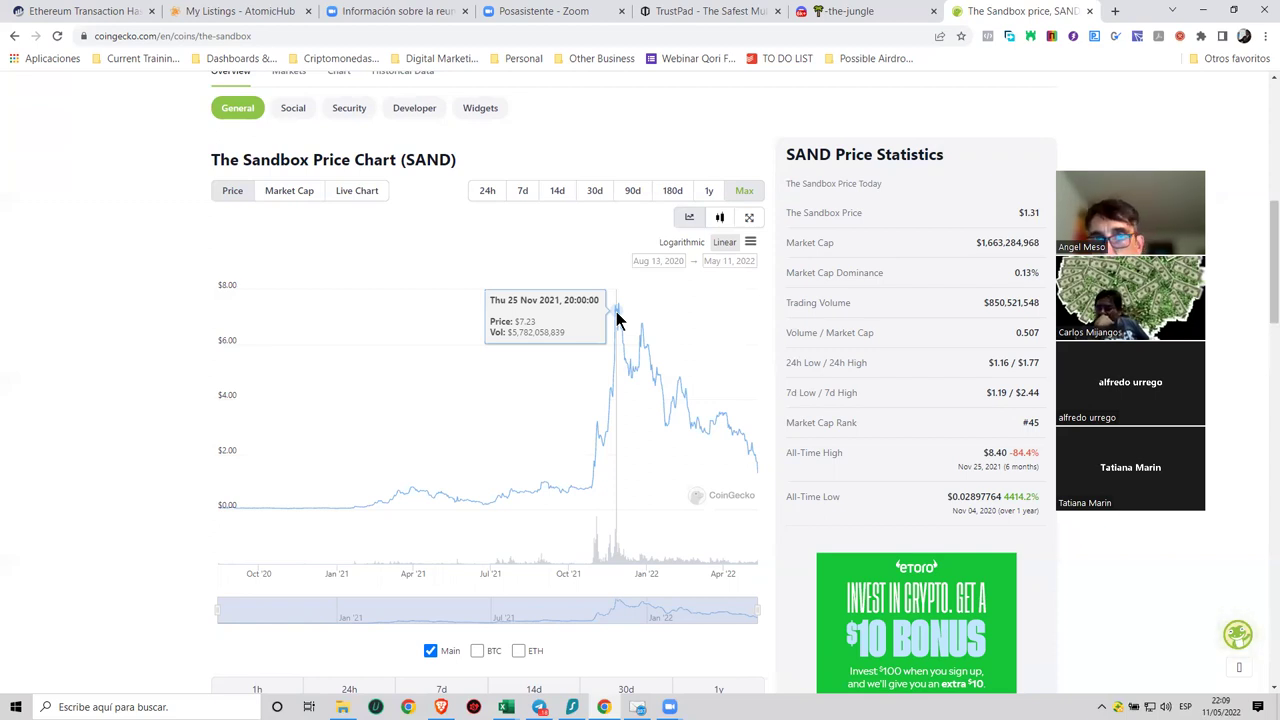
Visit Decentraland's events, home and download pages, and return to TrustPad's staking levels page.
{"action": "left_click", "coordinate": [348, 33]}
{"action": "type", "text": "decetr"}
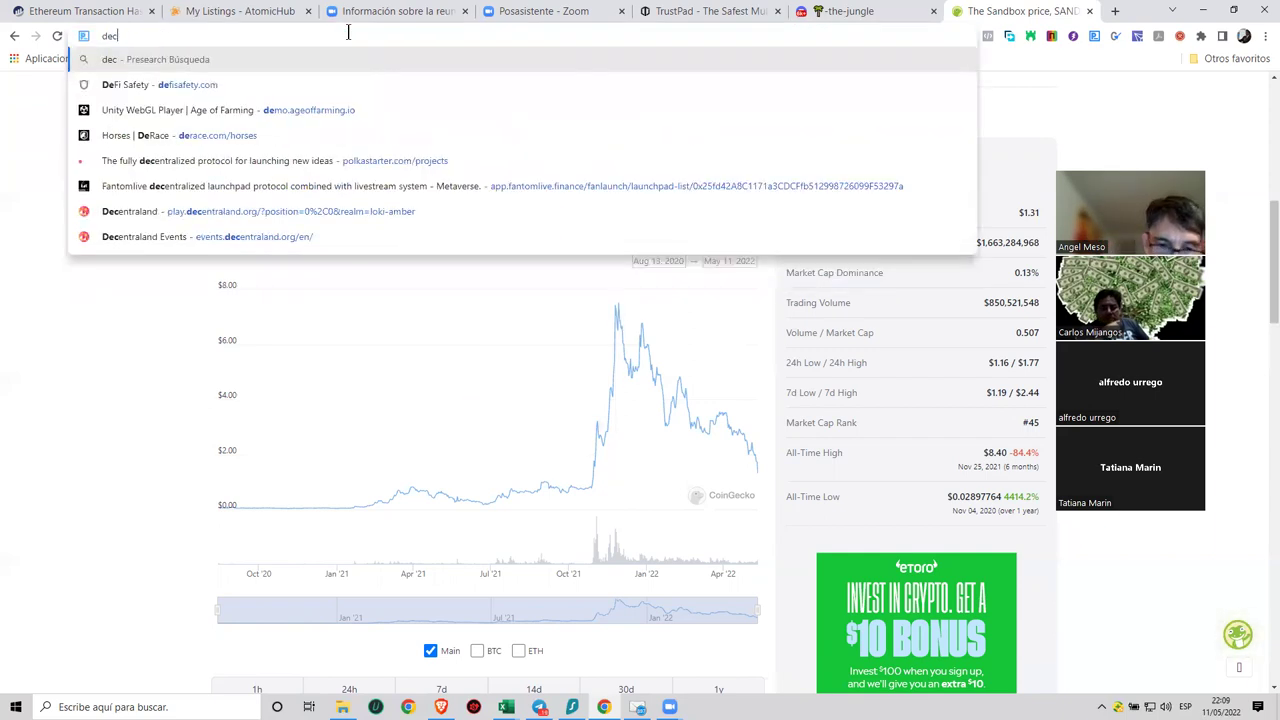
{"action": "key", "text": "BackSpace"}
{"action": "key", "text": "BackSpace"}
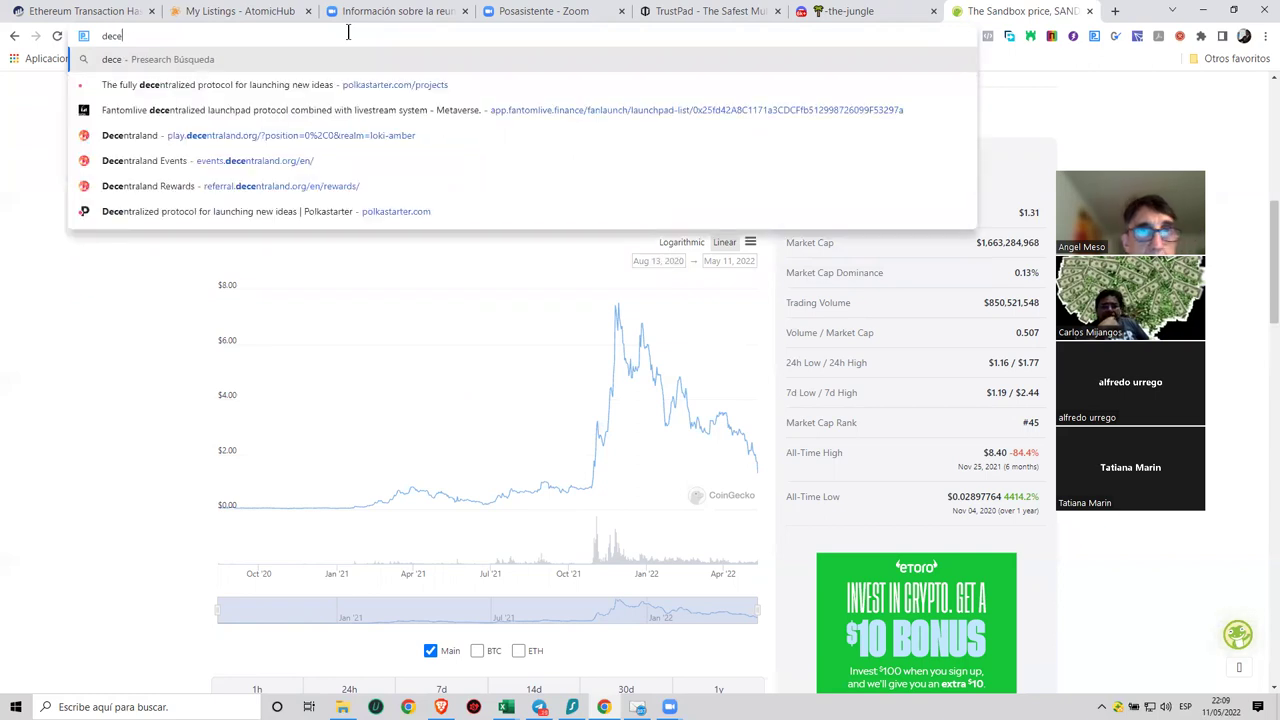
{"action": "left_click", "coordinate": [243, 167]}
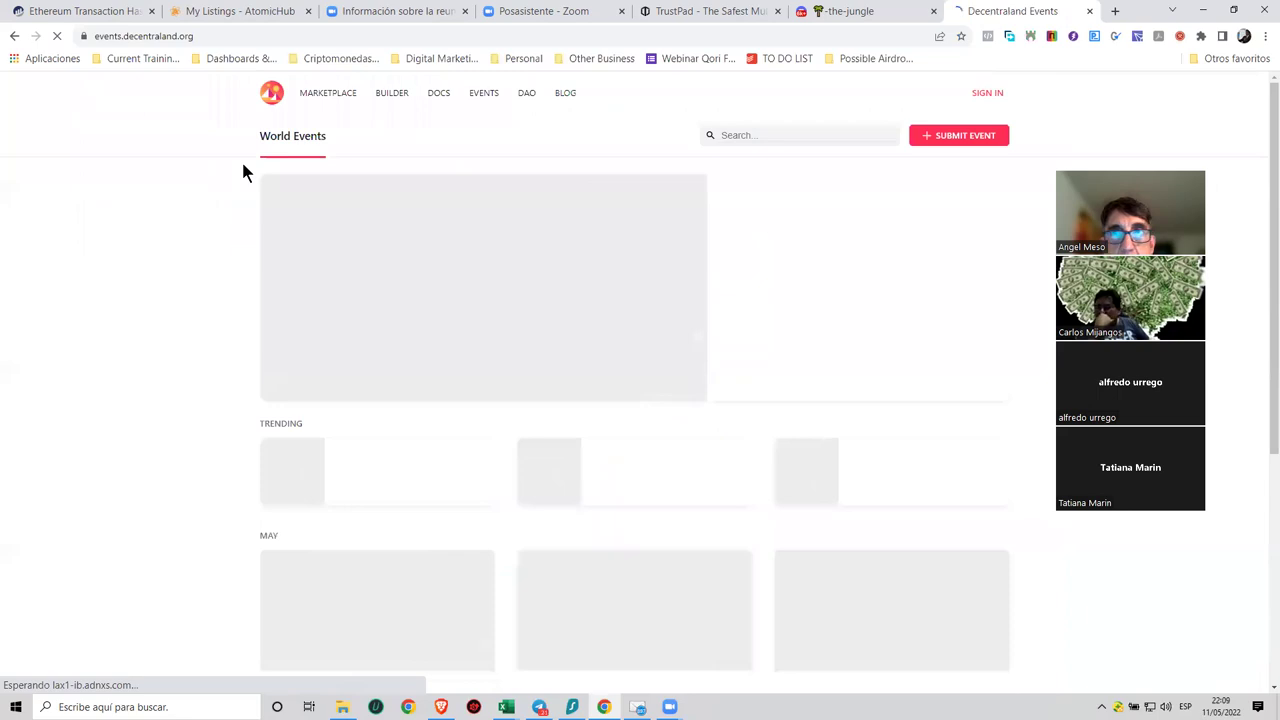
{"action": "left_click", "coordinate": [274, 100]}
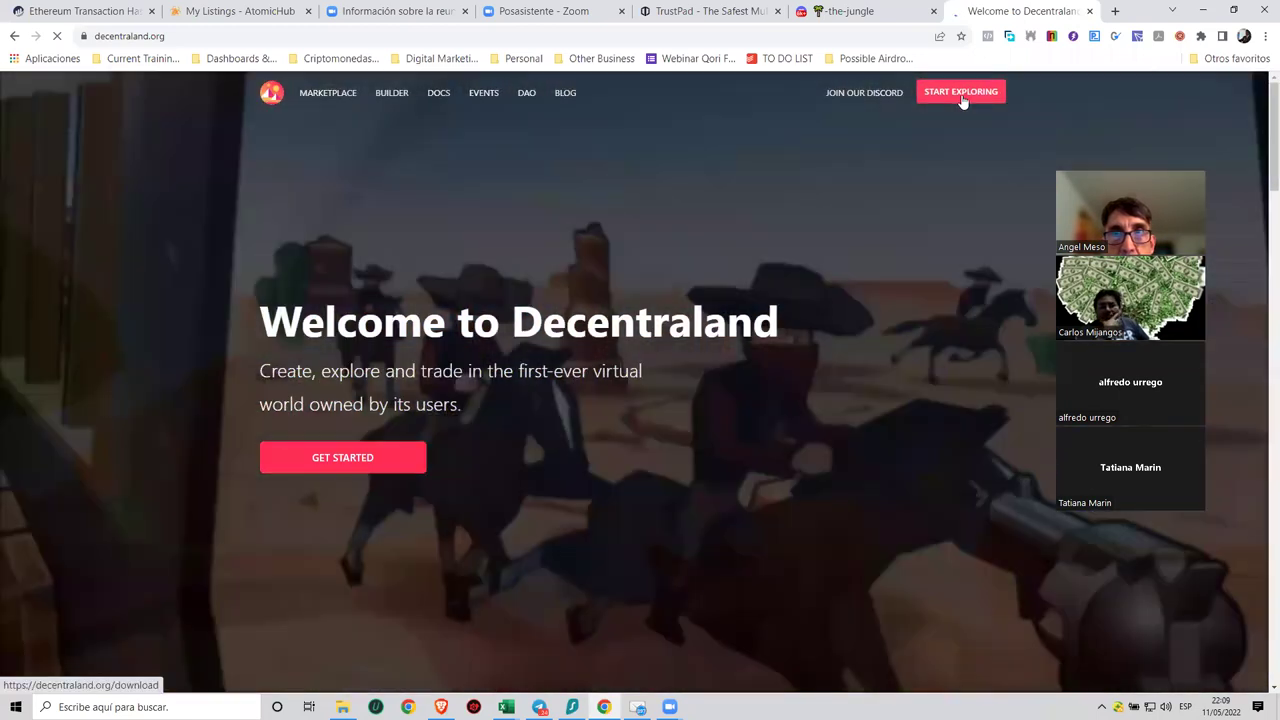
{"action": "left_click", "coordinate": [962, 93]}
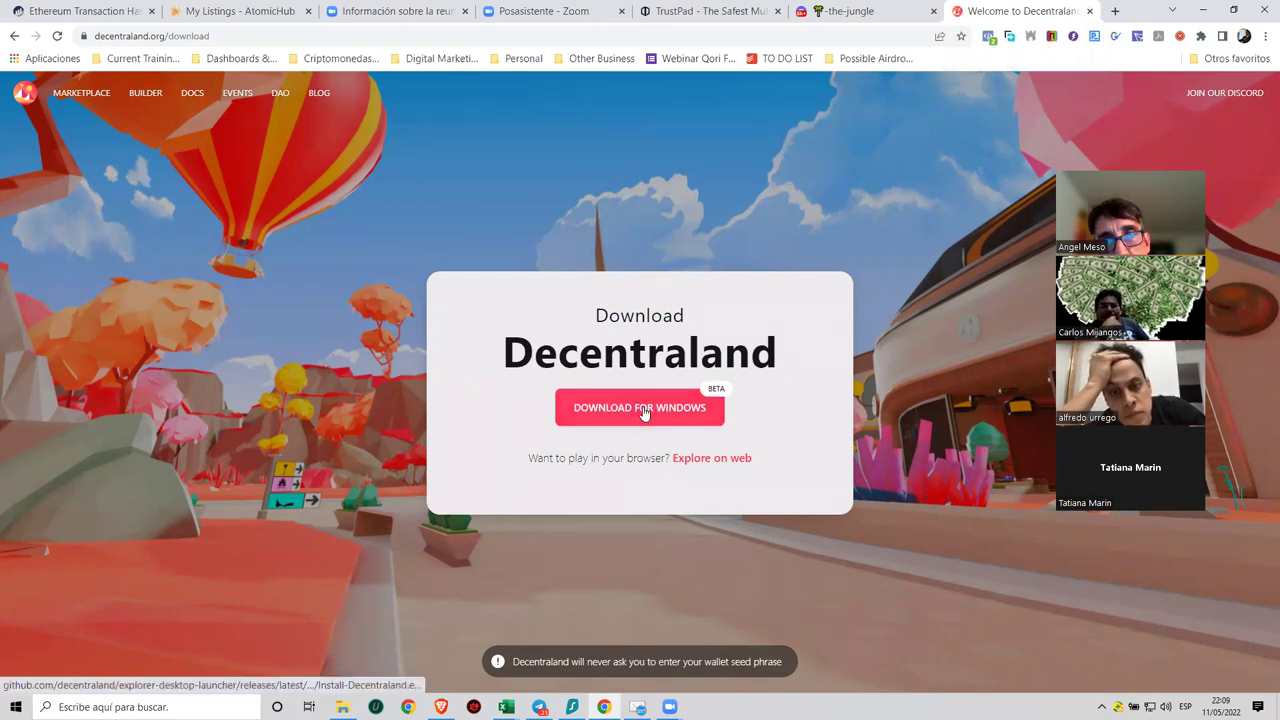
{"action": "left_click", "coordinate": [1089, 11]}
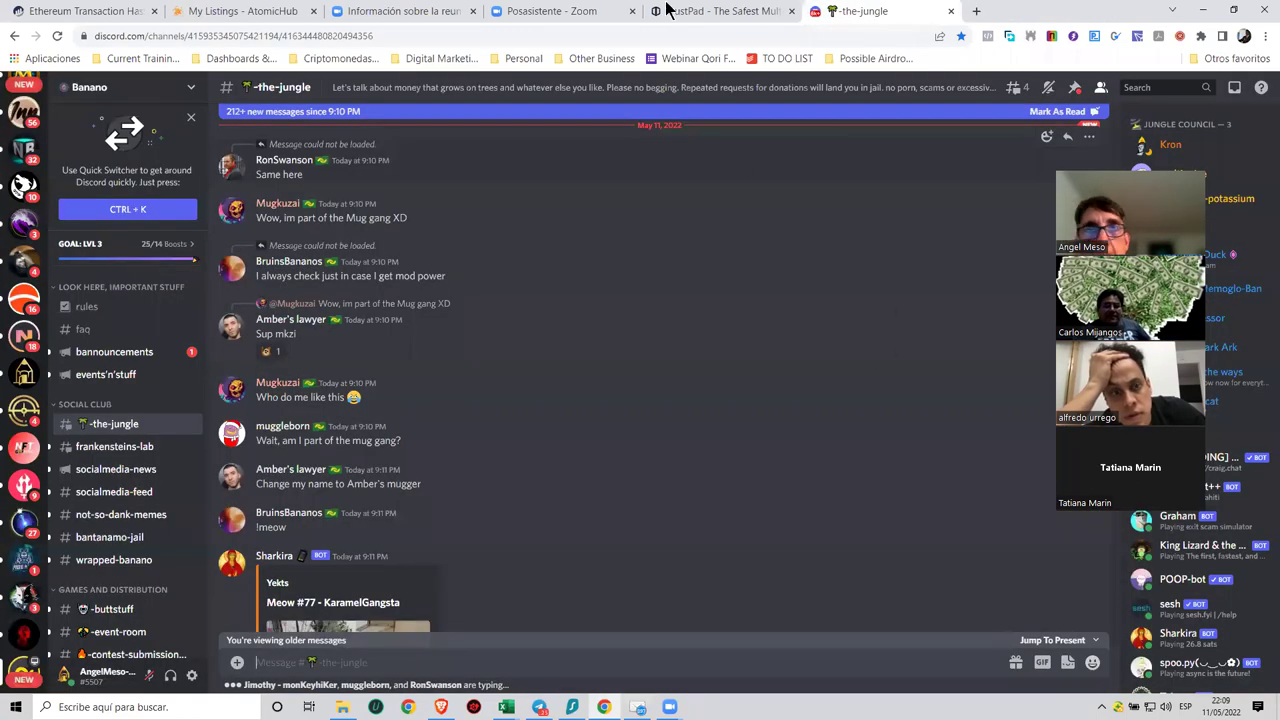
{"action": "left_click", "coordinate": [710, 11]}
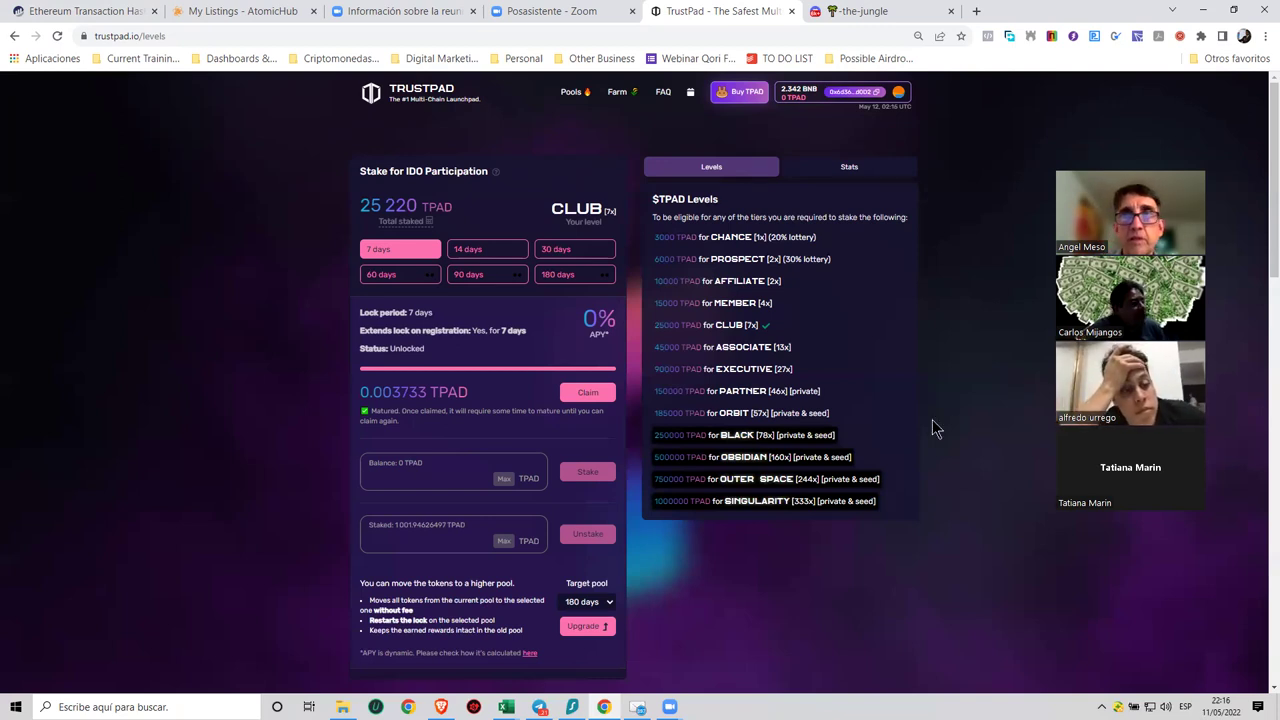
Open twitter.com in a new tab and dismiss the notice about the updated terms and privacy policy.
{"action": "left_click", "coordinate": [976, 11]}
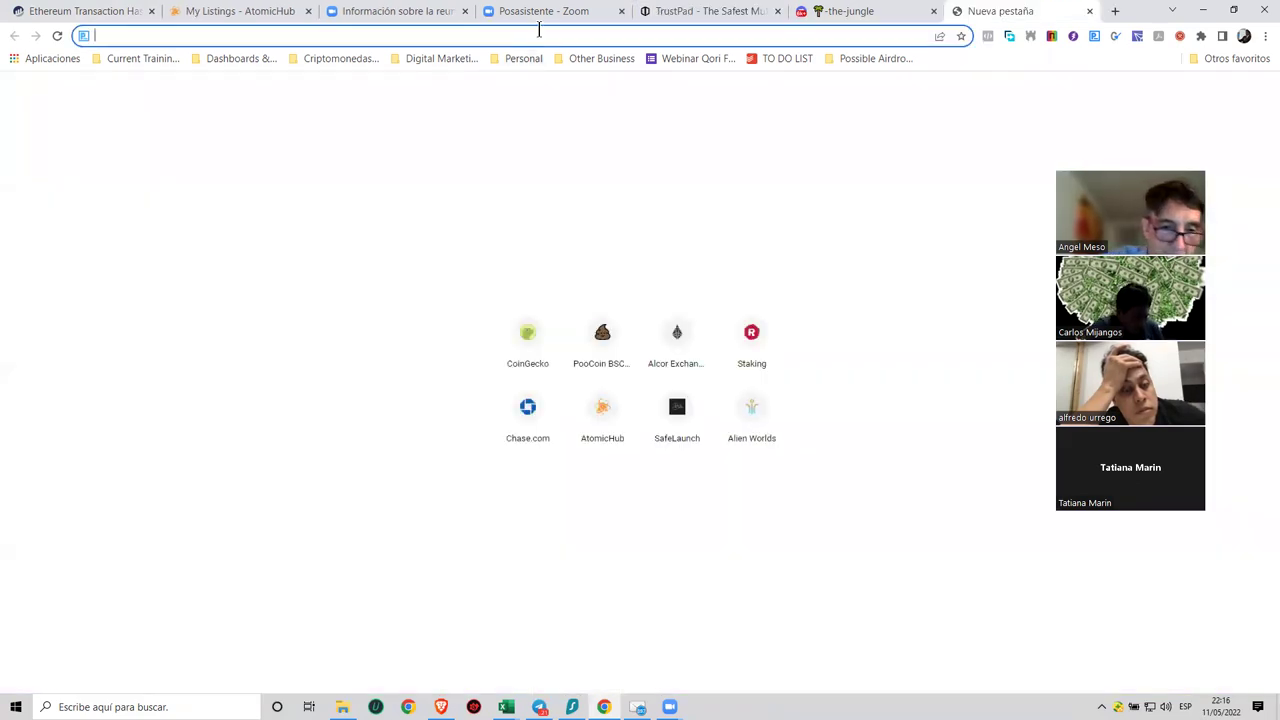
{"action": "type", "text": "twitter.com"}
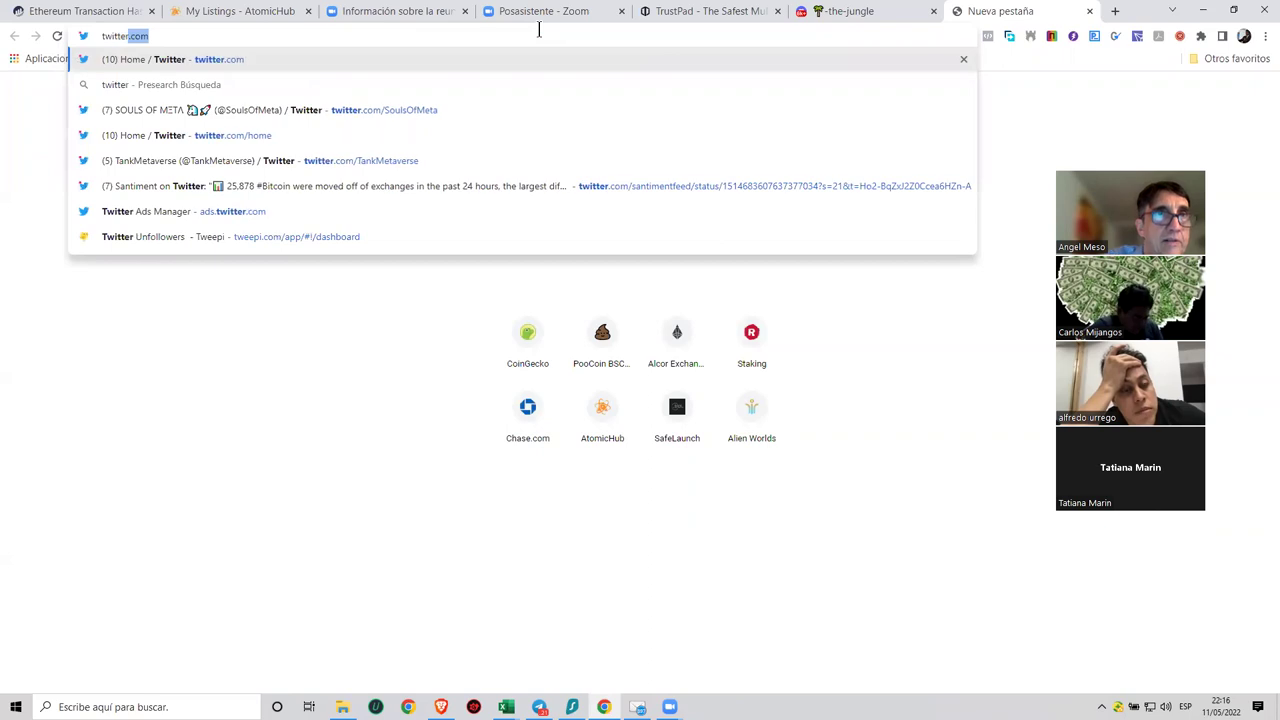
{"action": "left_click", "coordinate": [229, 58]}
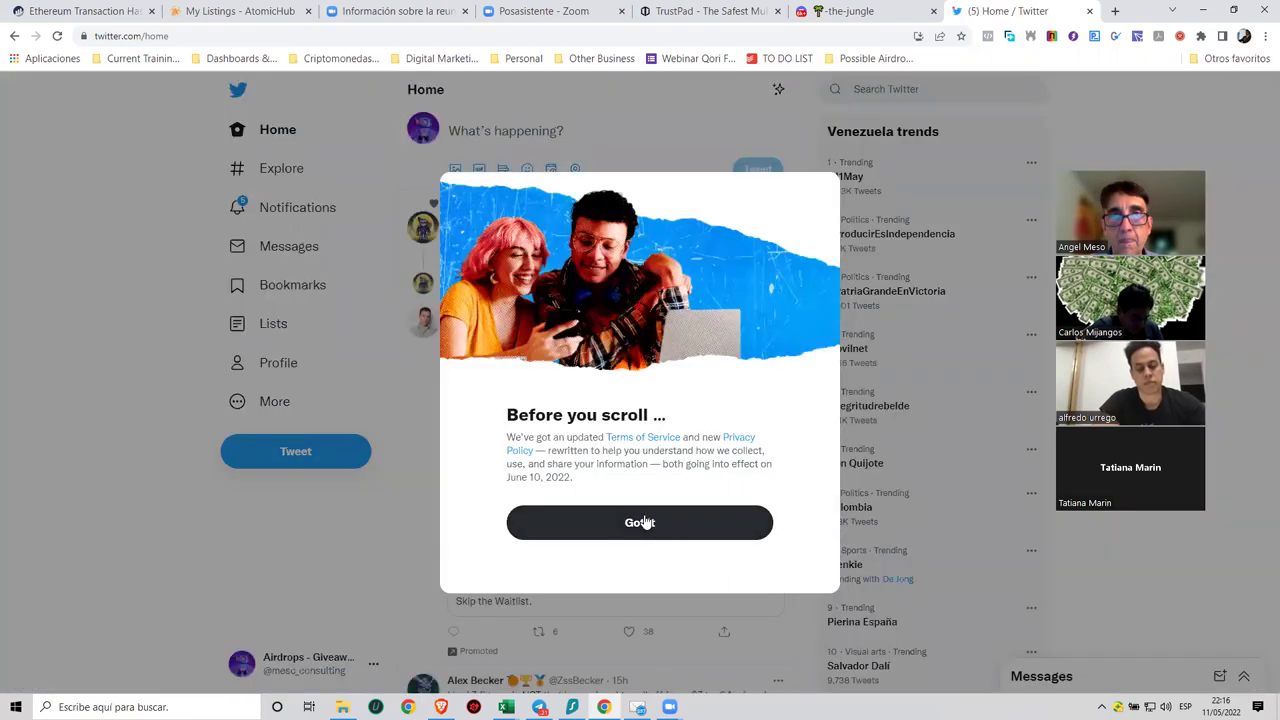
{"action": "left_click", "coordinate": [646, 523]}
Search Twitter for "ellio", open the EllioTrades profile, and preview the NeoTokyoCode account mentioned in its bio.
{"action": "left_click", "coordinate": [855, 89]}
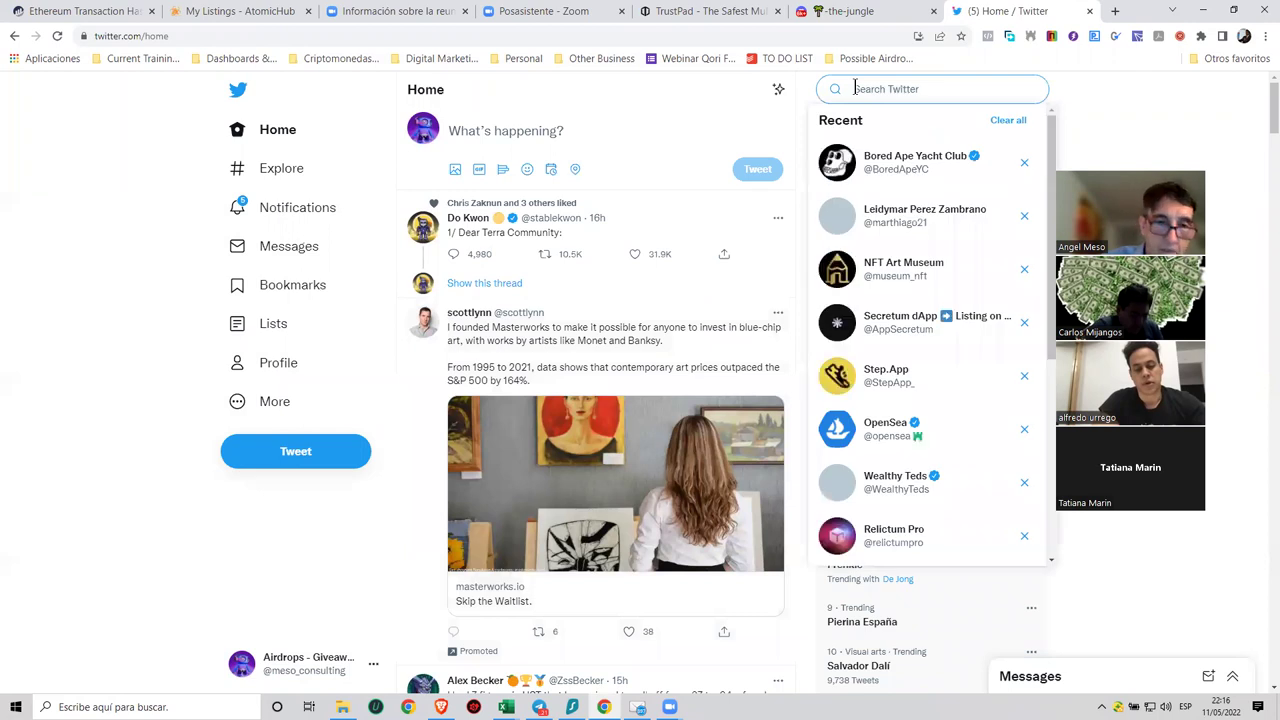
{"action": "type", "text": "ellio"}
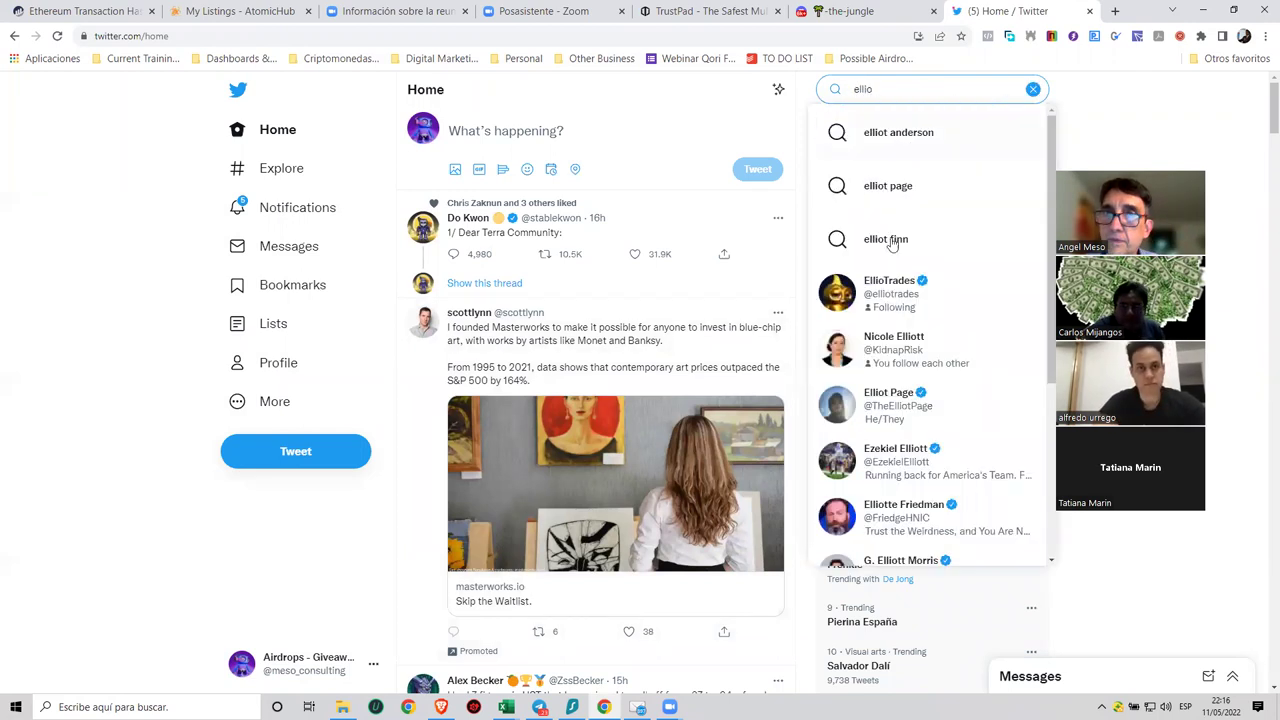
{"action": "left_click", "coordinate": [900, 300]}
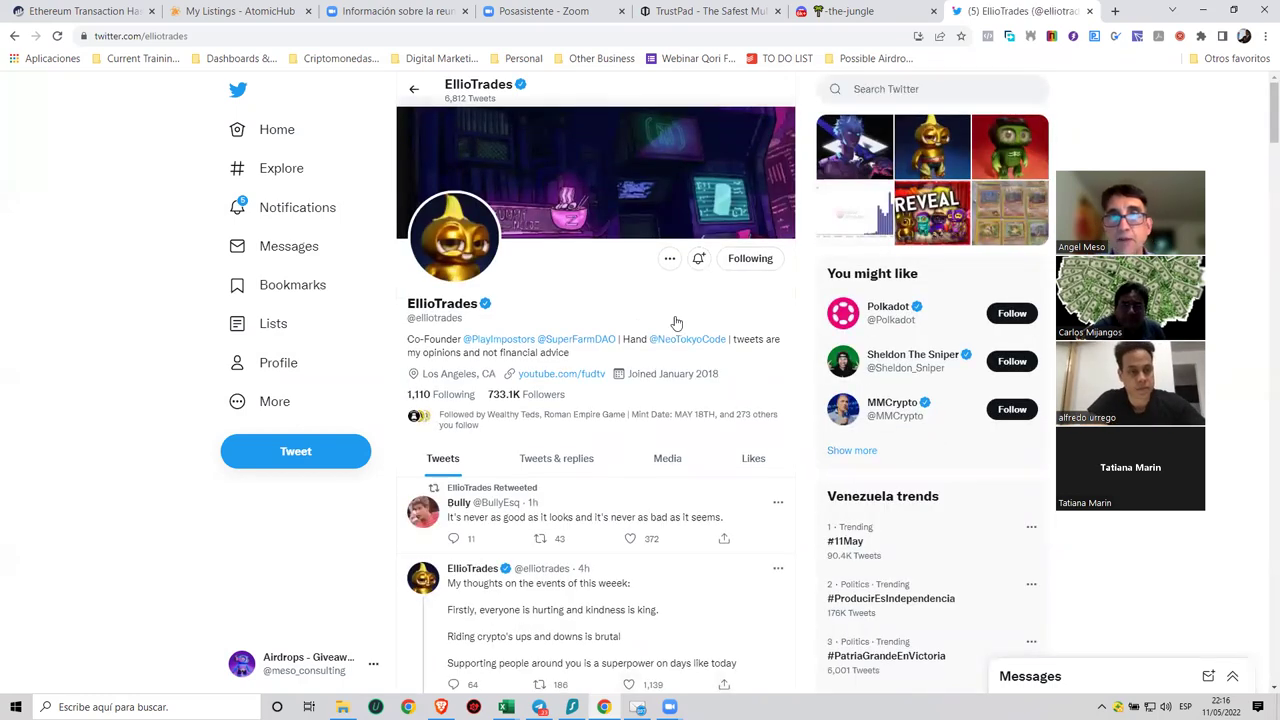
{"action": "scroll", "coordinate": [684, 260], "scroll_direction": "down", "scroll_amount": 1}
{"action": "mouse_move", "coordinate": [693, 214]}
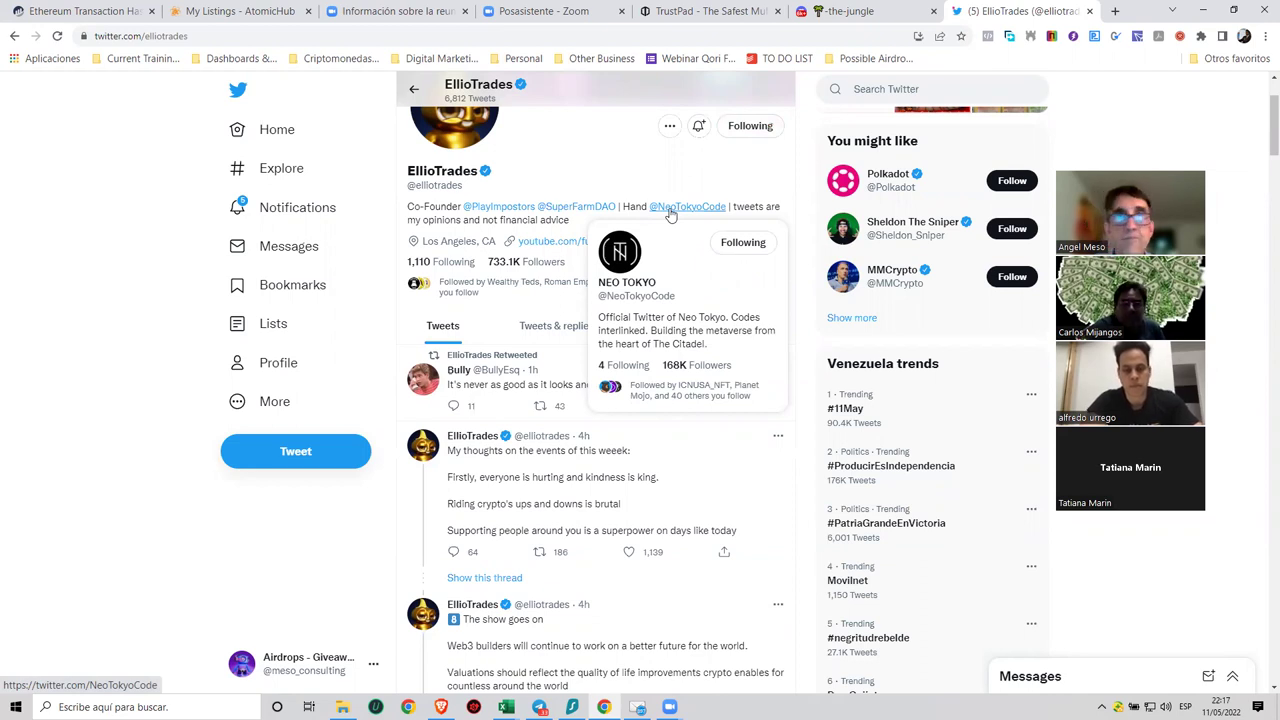
Go to opensea.io, search for "neoto", and open the NeoTokyo Citizens collection.
{"action": "left_click", "coordinate": [490, 36]}
{"action": "type", "text": "o"}
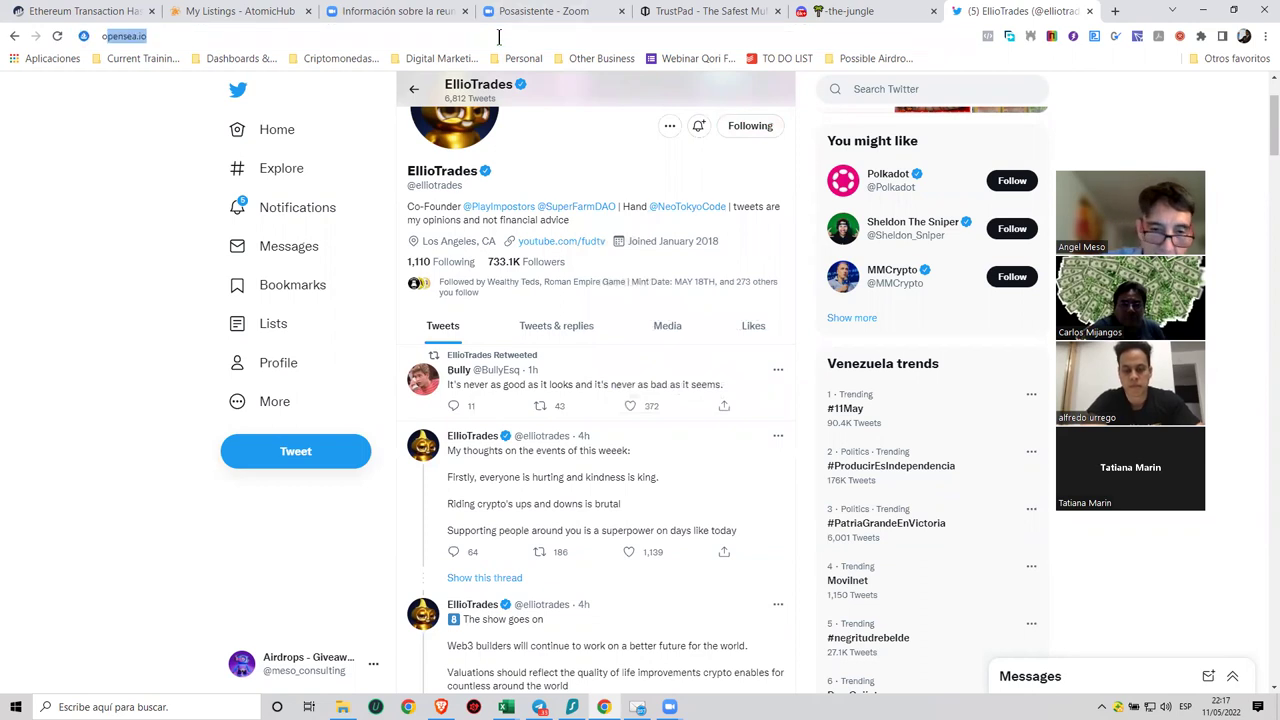
{"action": "type", "text": "pensea"}
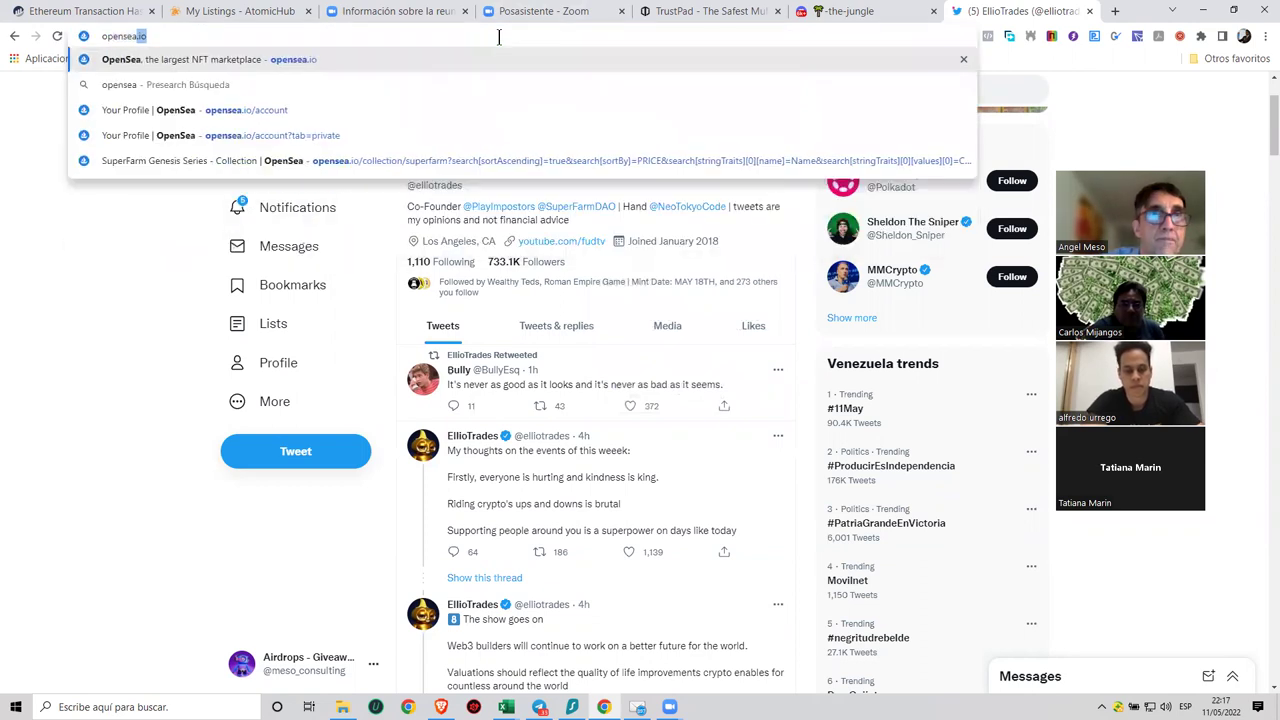
{"action": "key", "text": "Return"}
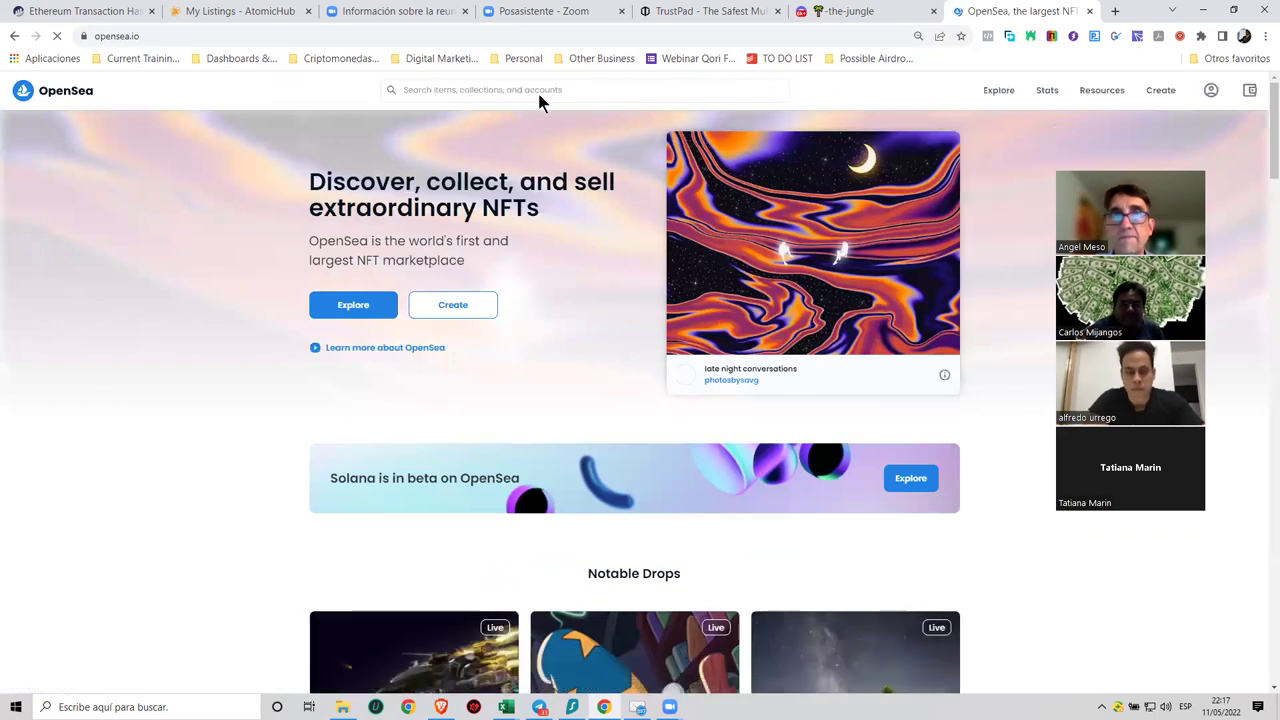
{"action": "left_click", "coordinate": [477, 89]}
{"action": "type", "text": "reoto"}
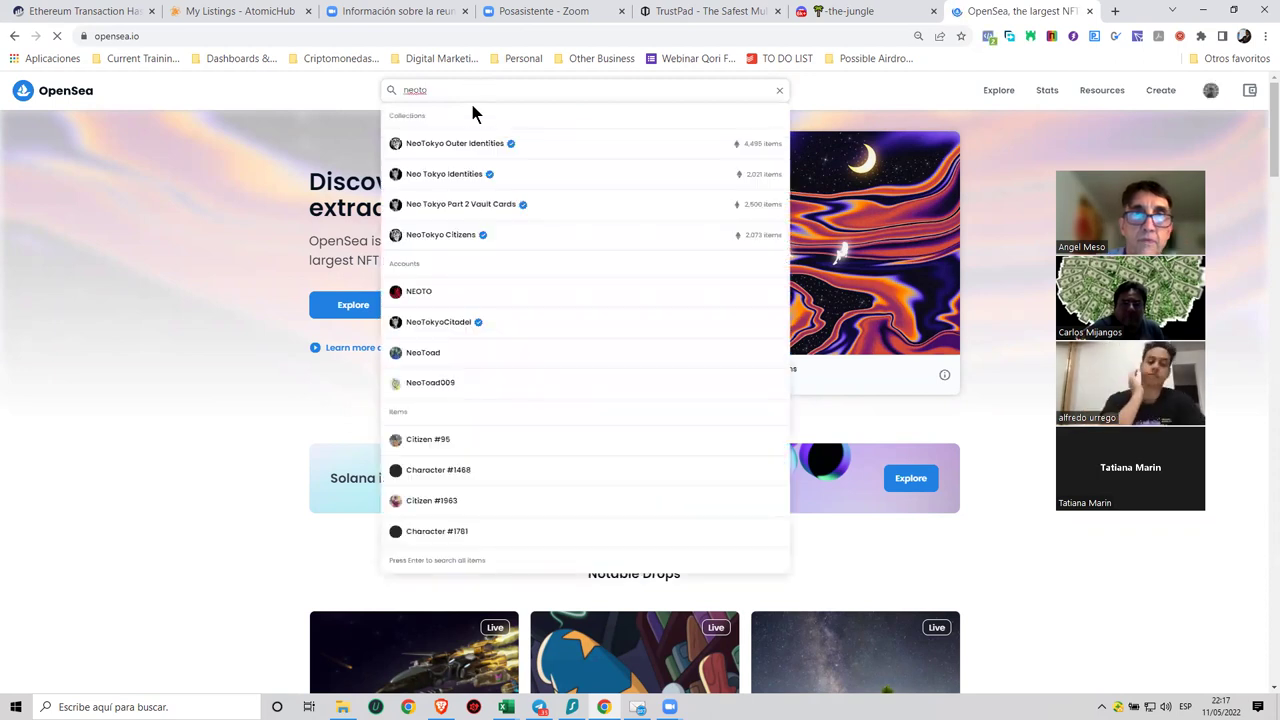
{"action": "left_click", "coordinate": [446, 234]}
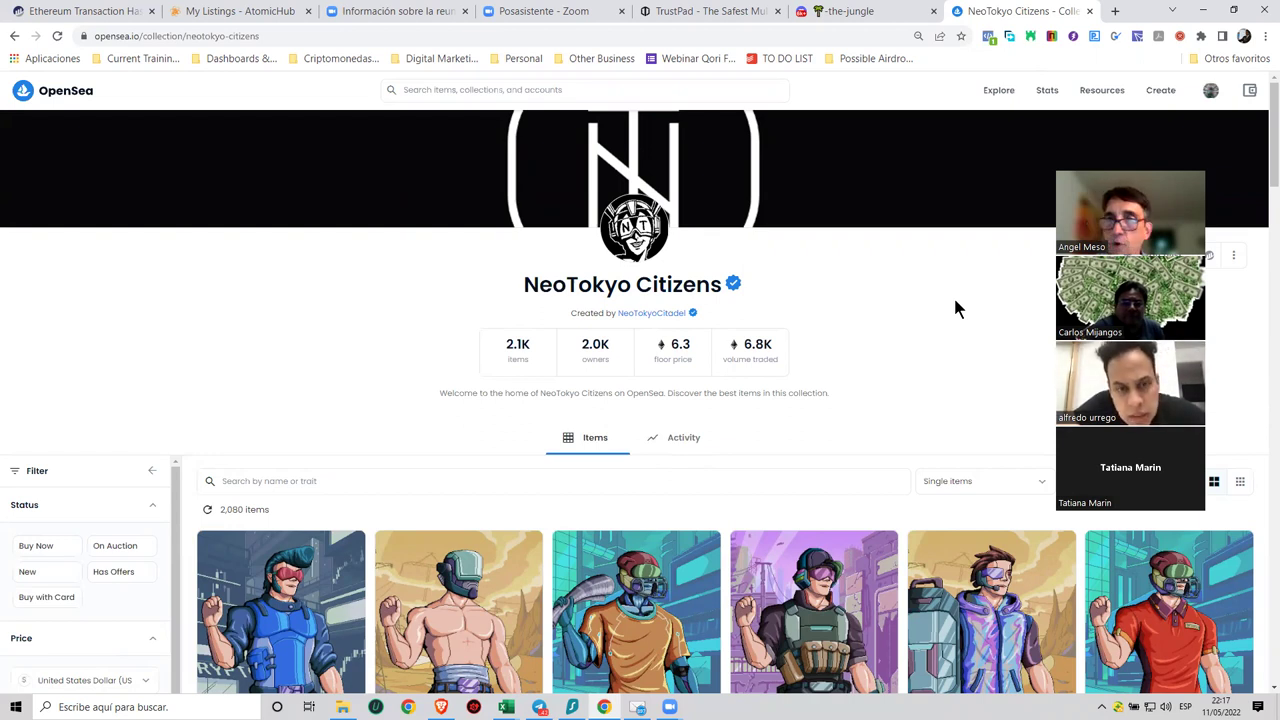
Examine the NeoTokyo Citizens collection's listed items and prices along with its floor price and owner statistics.
{"action": "scroll", "coordinate": [200, 340], "scroll_direction": "down", "scroll_amount": 2}
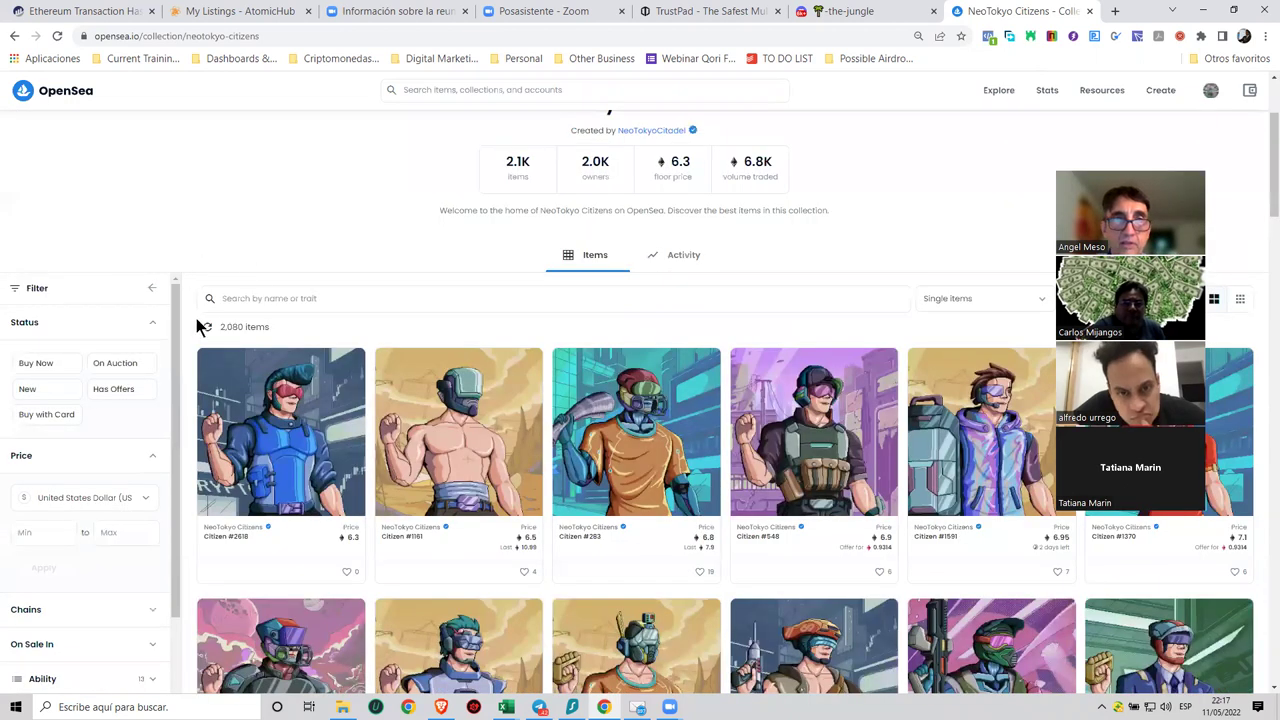
{"action": "scroll", "coordinate": [287, 333], "scroll_direction": "down", "scroll_amount": 1}
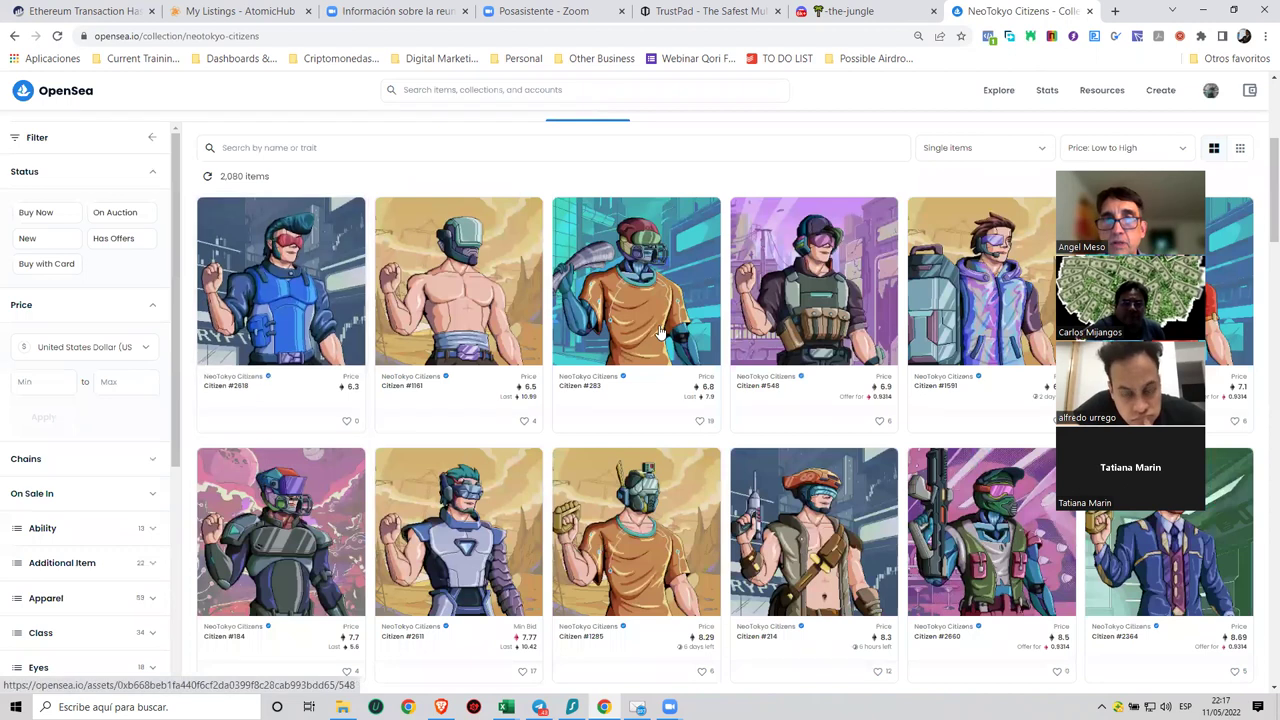
{"action": "scroll", "coordinate": [733, 395], "scroll_direction": "up", "scroll_amount": 3}
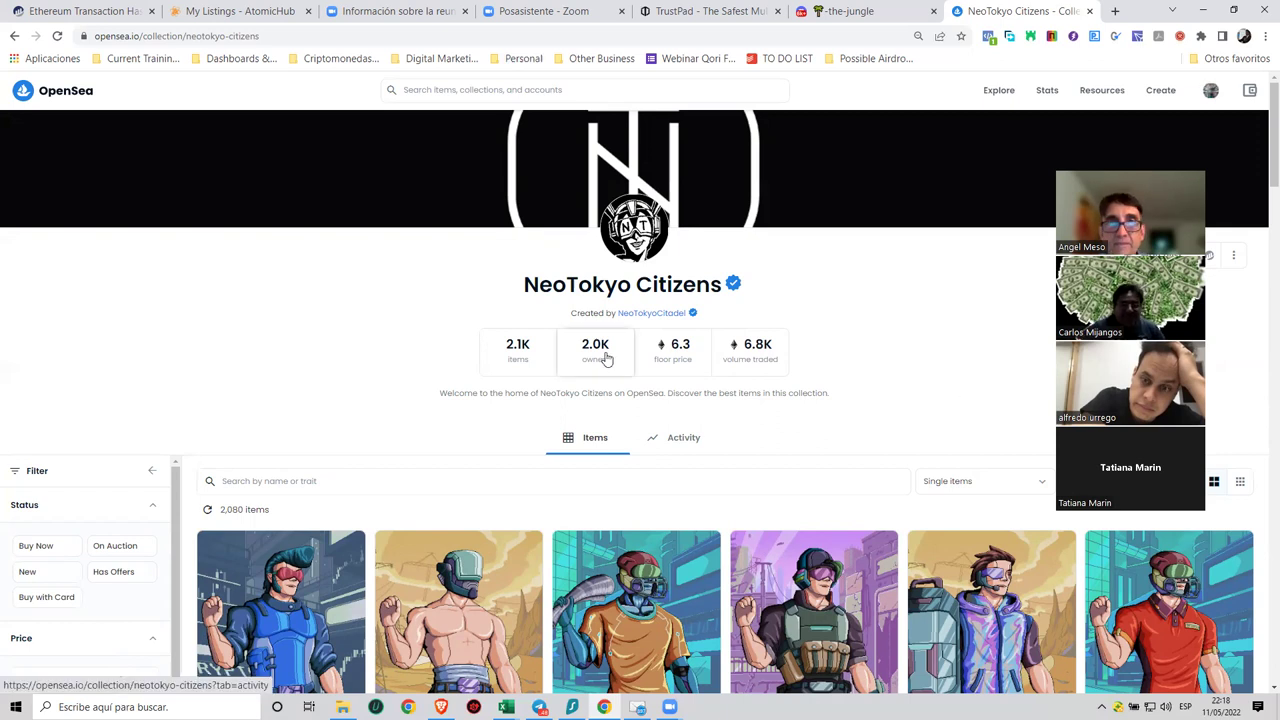
{"action": "scroll", "coordinate": [950, 290], "scroll_direction": "down", "scroll_amount": 1}
{"action": "scroll", "coordinate": [926, 275], "scroll_direction": "down", "scroll_amount": 1}
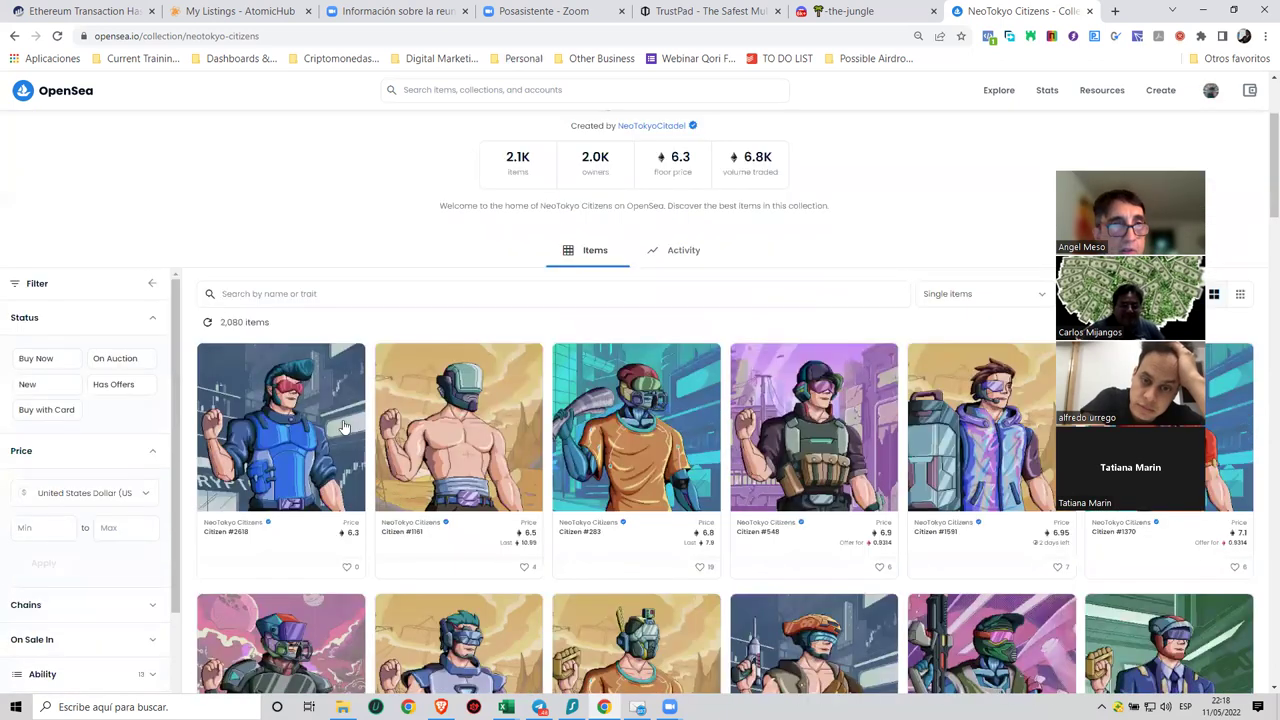
{"action": "scroll", "coordinate": [305, 465], "scroll_direction": "down", "scroll_amount": 5}
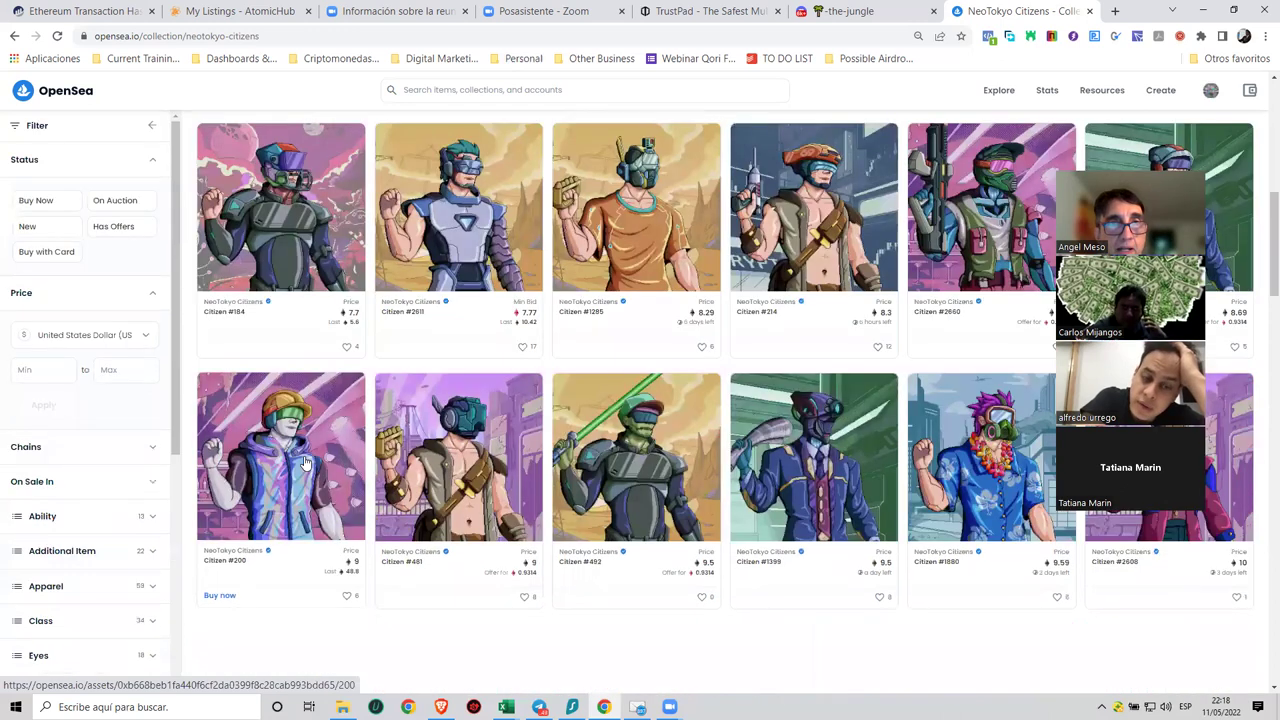
{"action": "scroll", "coordinate": [835, 220], "scroll_direction": "up", "scroll_amount": 4}
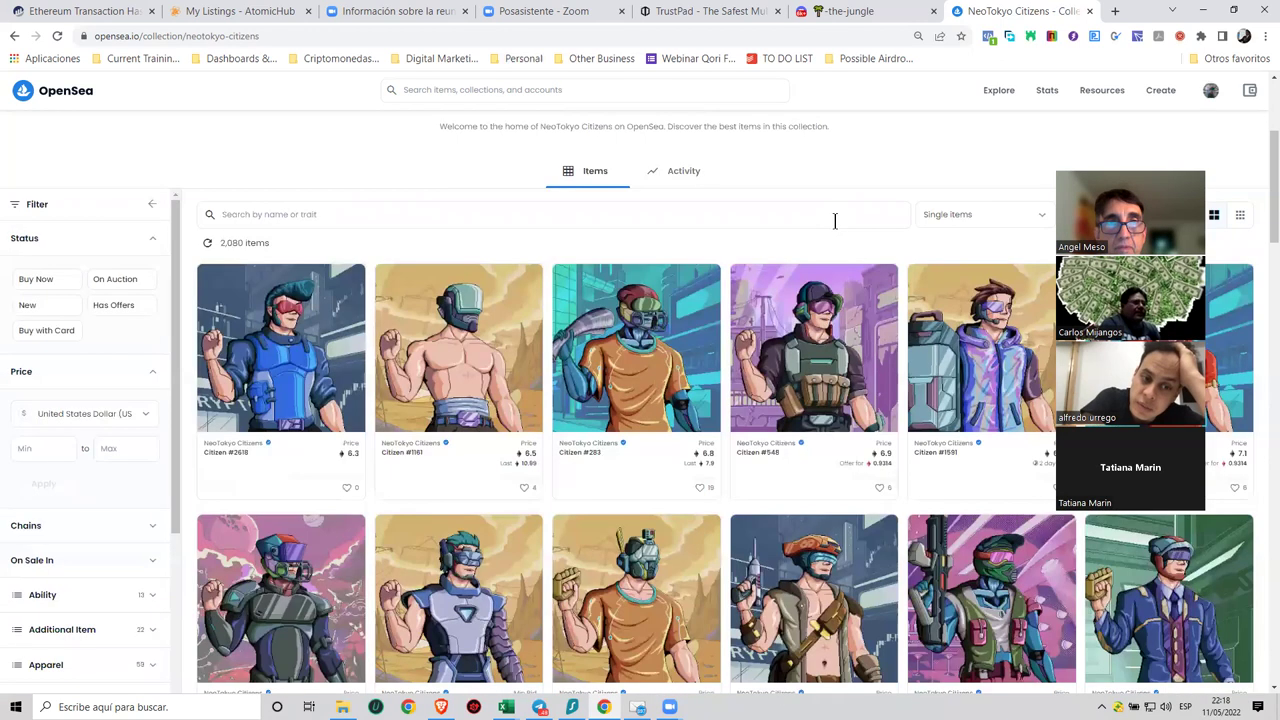
{"action": "scroll", "coordinate": [835, 220], "scroll_direction": "up", "scroll_amount": 3}
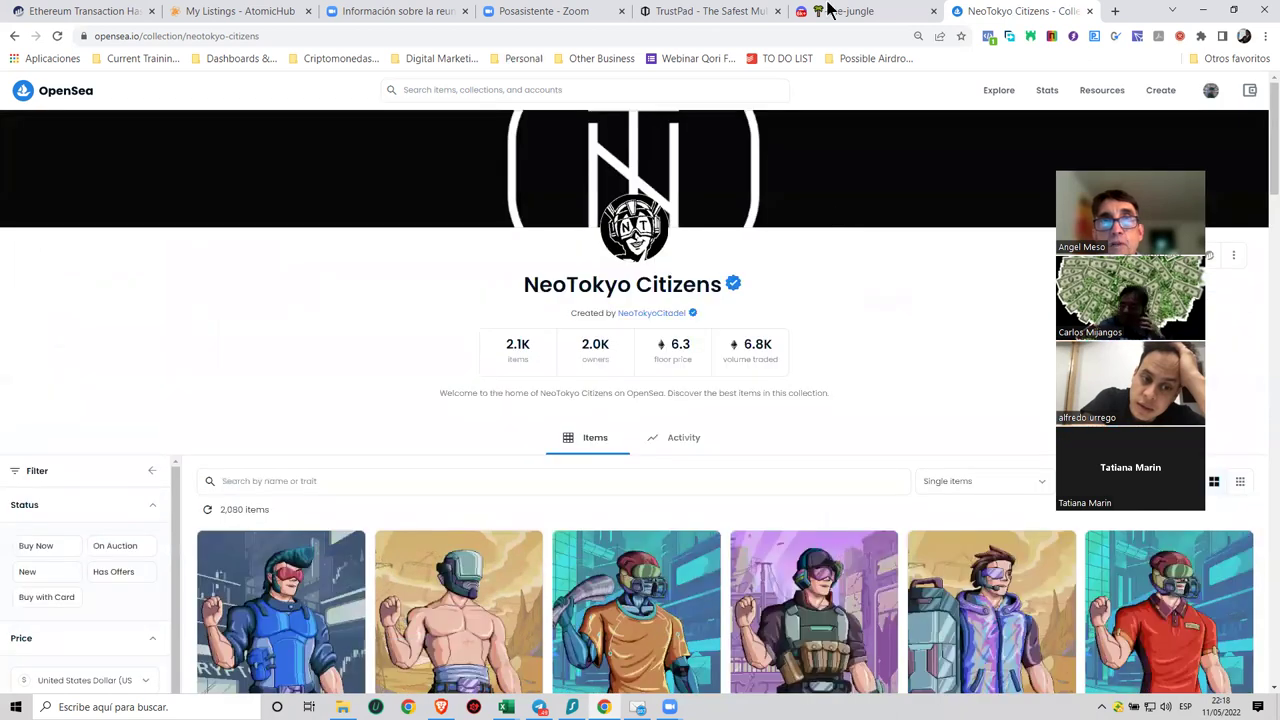
{"action": "left_click", "coordinate": [529, 11]}
{"action": "left_click", "coordinate": [340, 11]}
{"action": "left_click", "coordinate": [538, 12]}
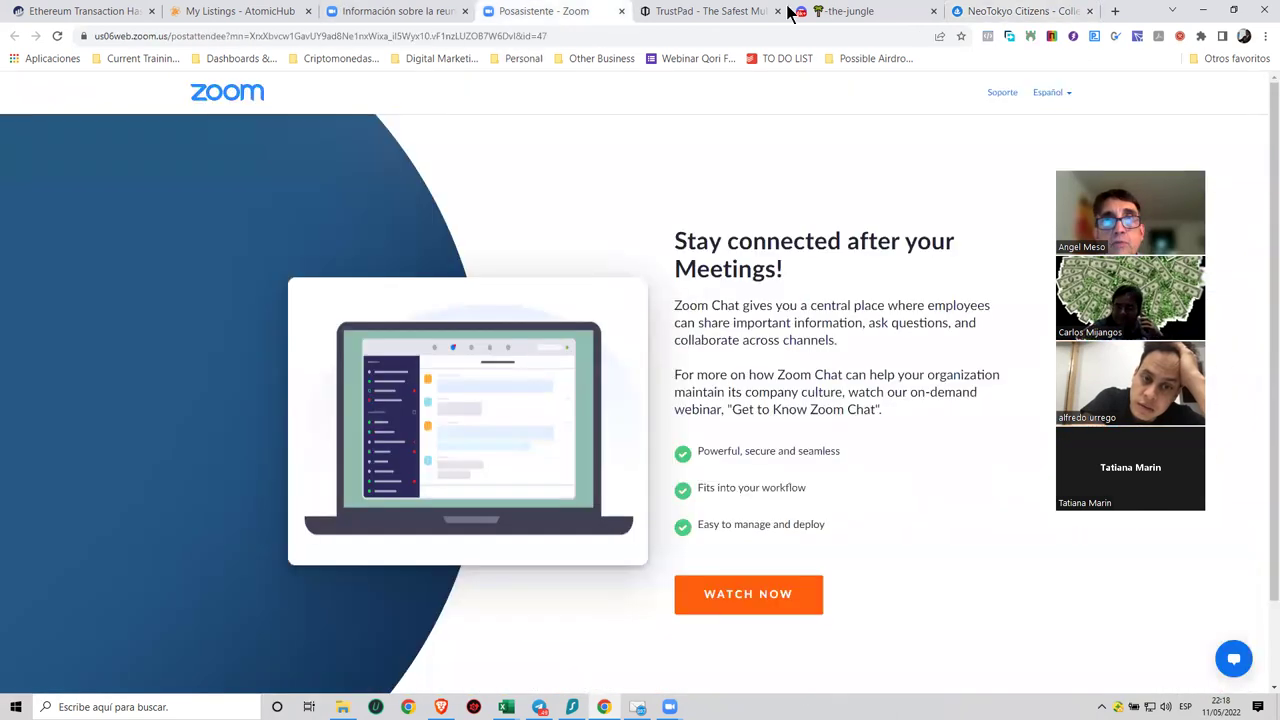
{"action": "left_click", "coordinate": [694, 12]}
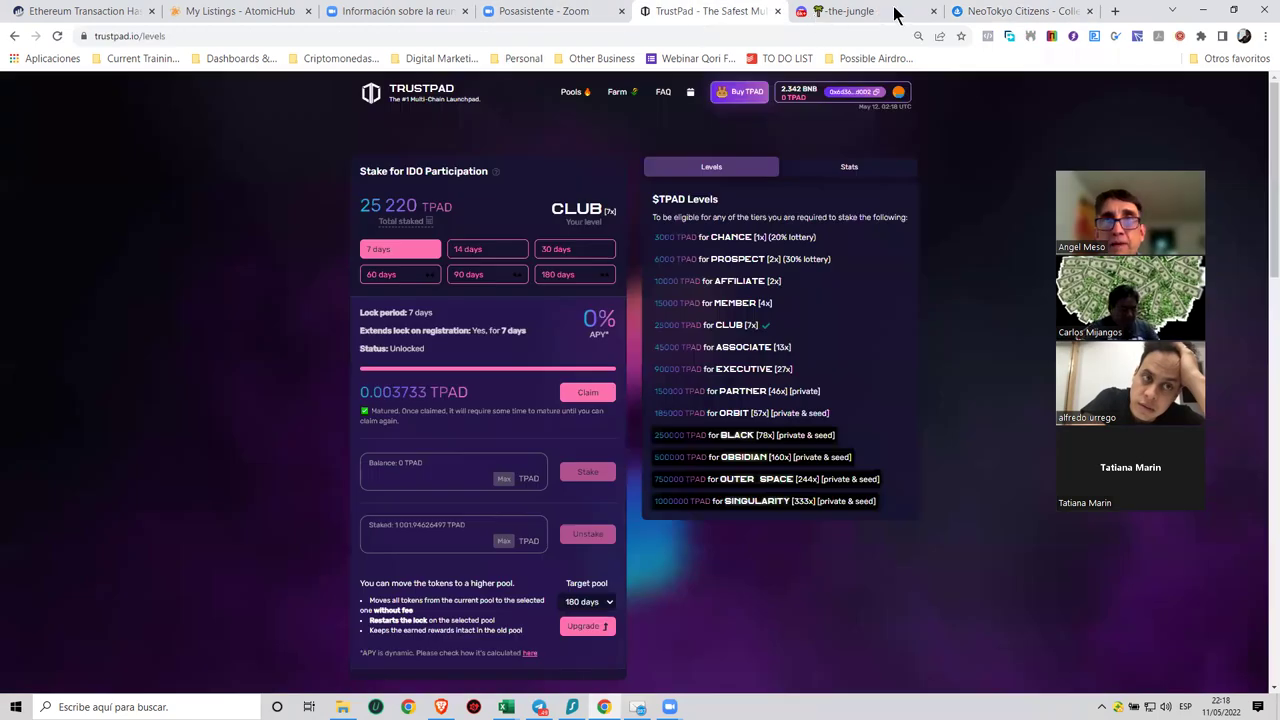
{"action": "left_click", "coordinate": [1040, 11]}
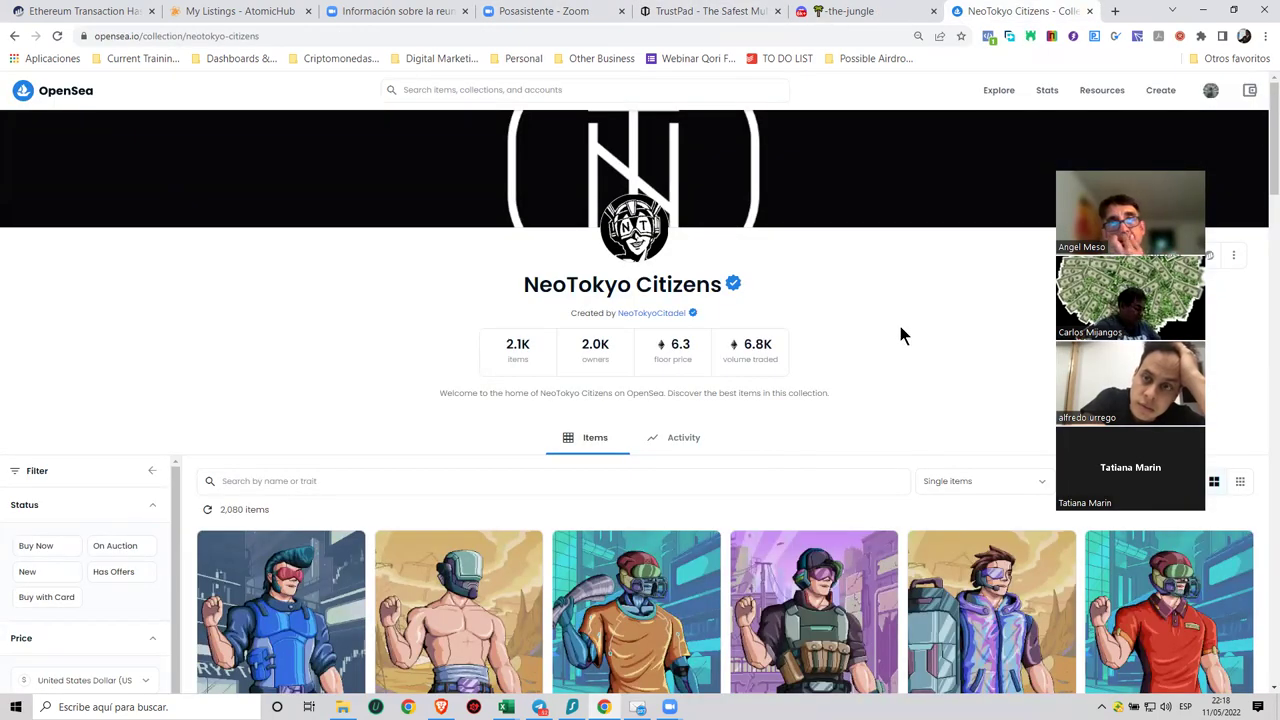
Go back to the EllioTrades Twitter profile and check the NeoTokyoCode and PlayImpostors projects mentioned in its bio.
{"action": "left_click", "coordinate": [14, 36]}
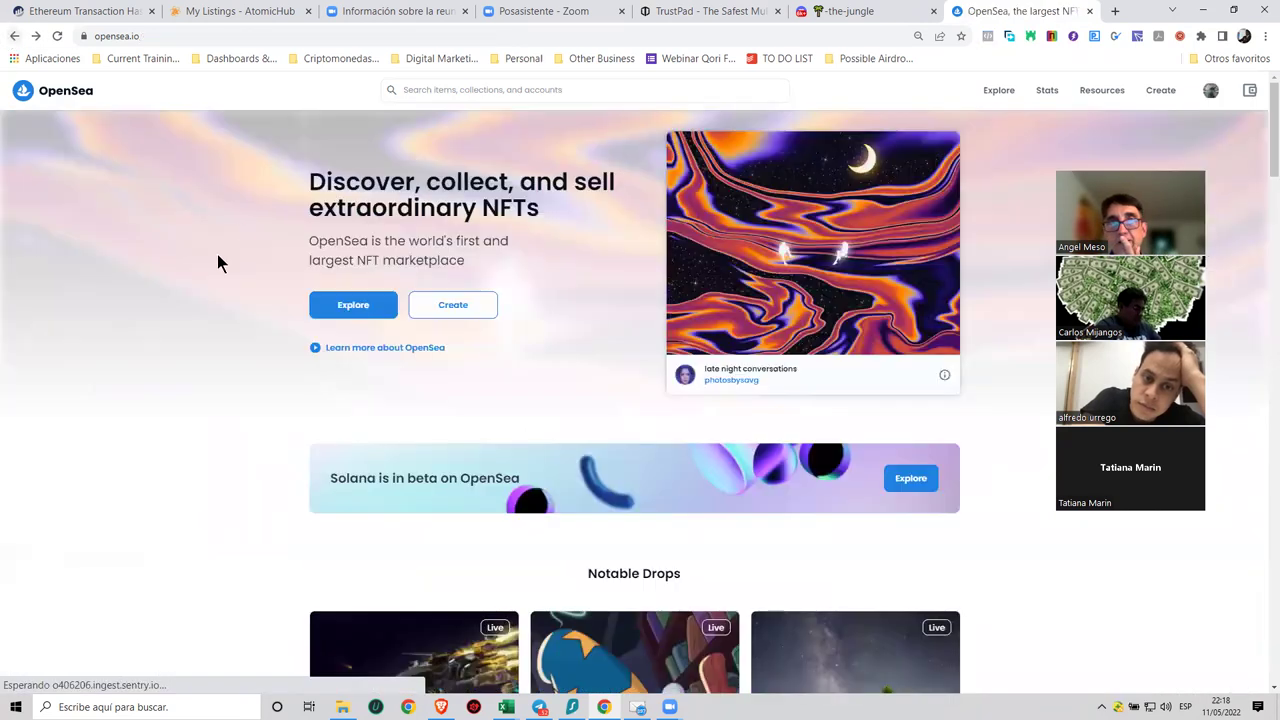
{"action": "left_click", "coordinate": [14, 36]}
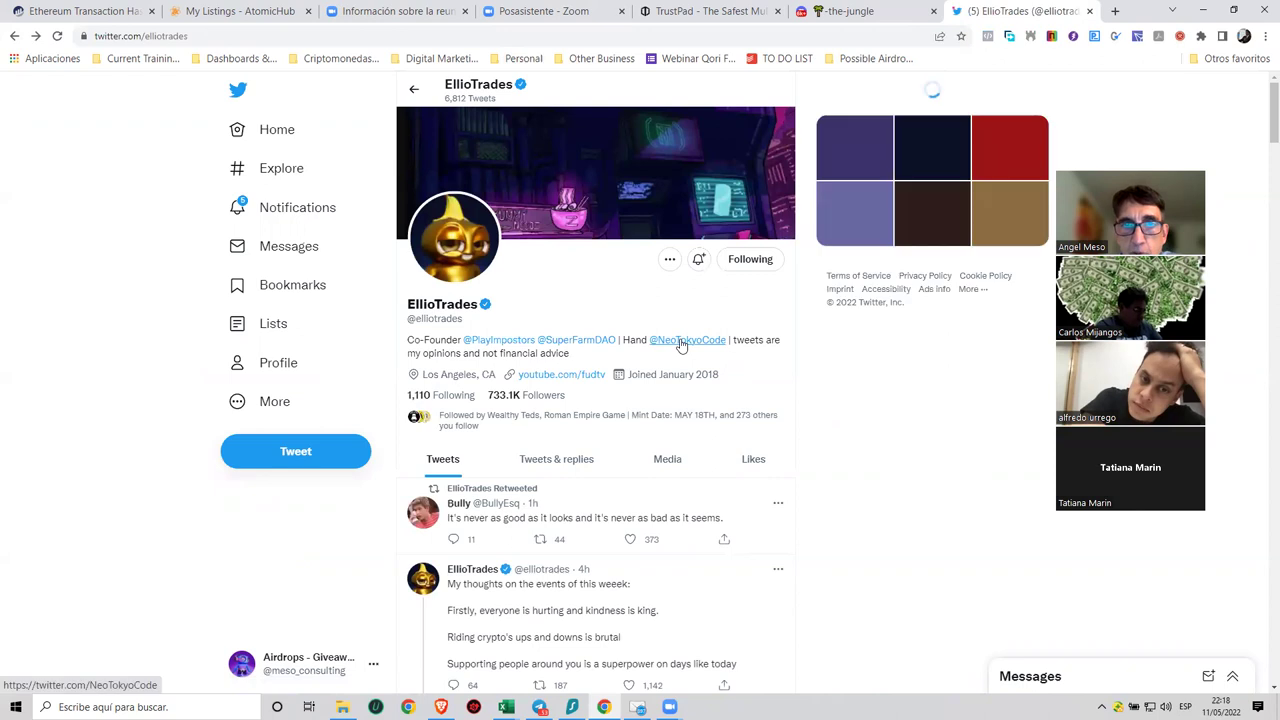
{"action": "mouse_move", "coordinate": [680, 345]}
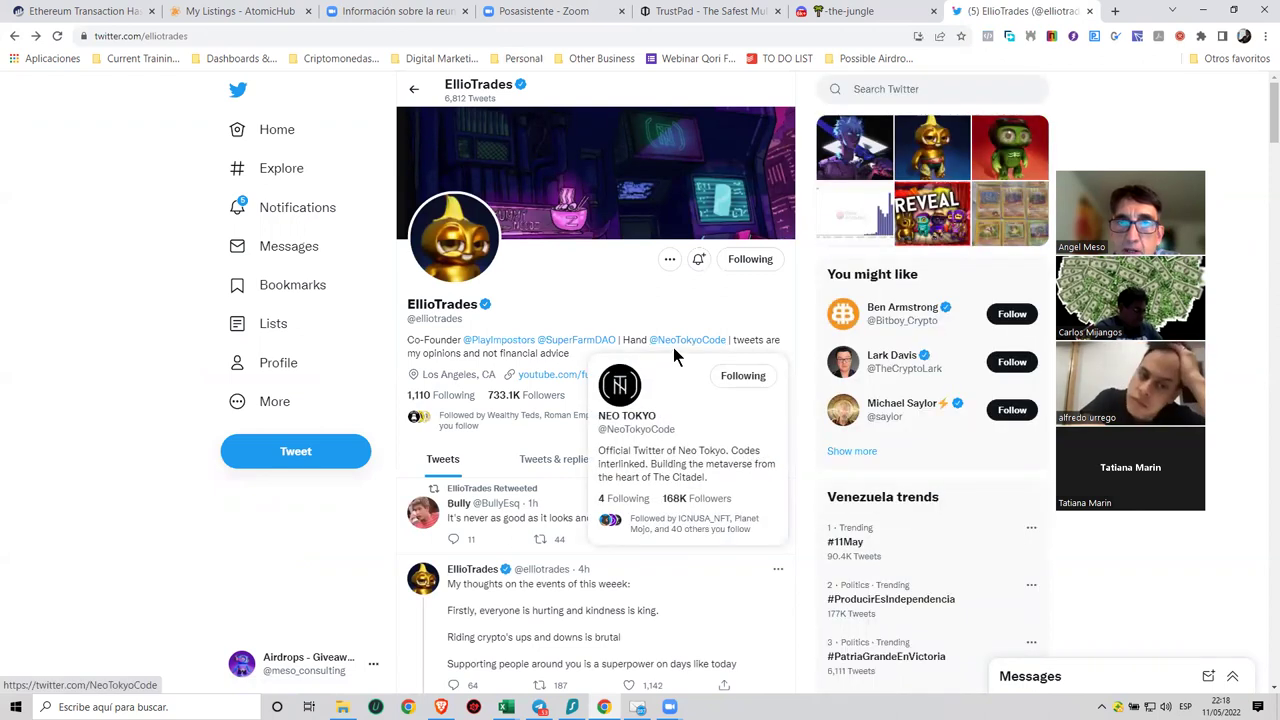
{"action": "mouse_move", "coordinate": [500, 341]}
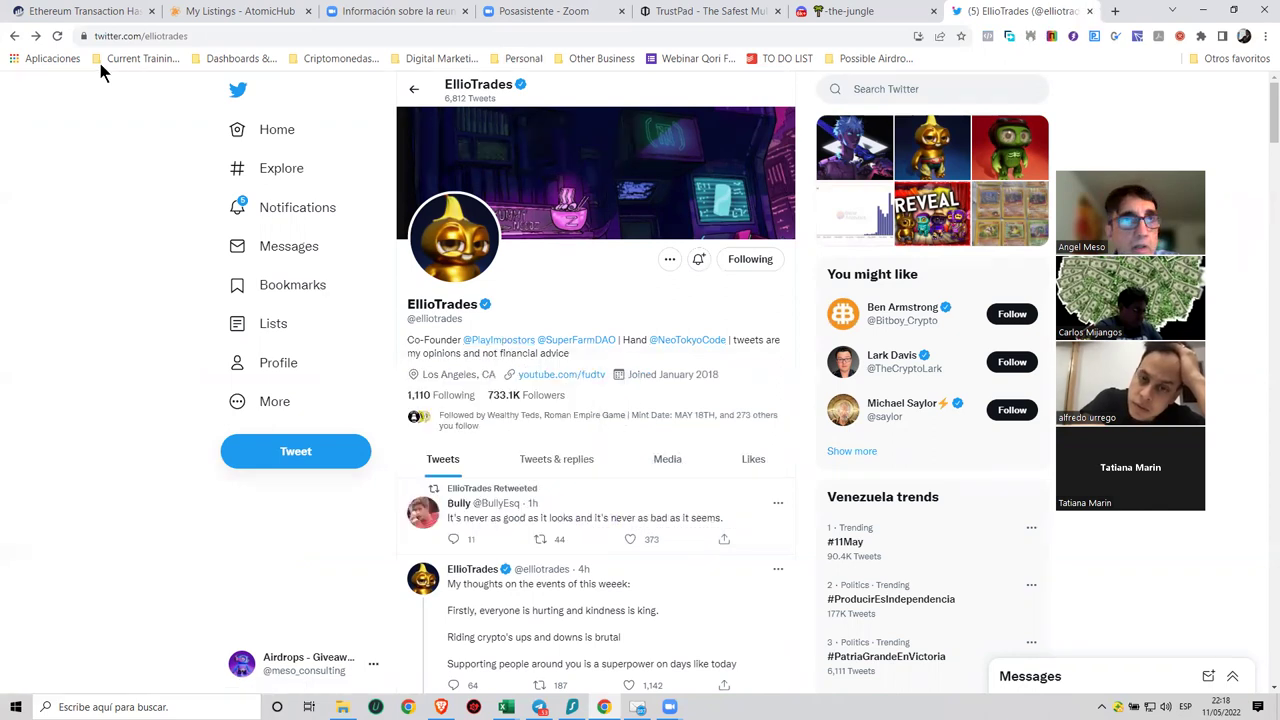
Return to the OpenSea homepage, search for "impostors", and open the Impostors Genesis Aliens collection.
{"action": "left_click", "coordinate": [38, 36]}
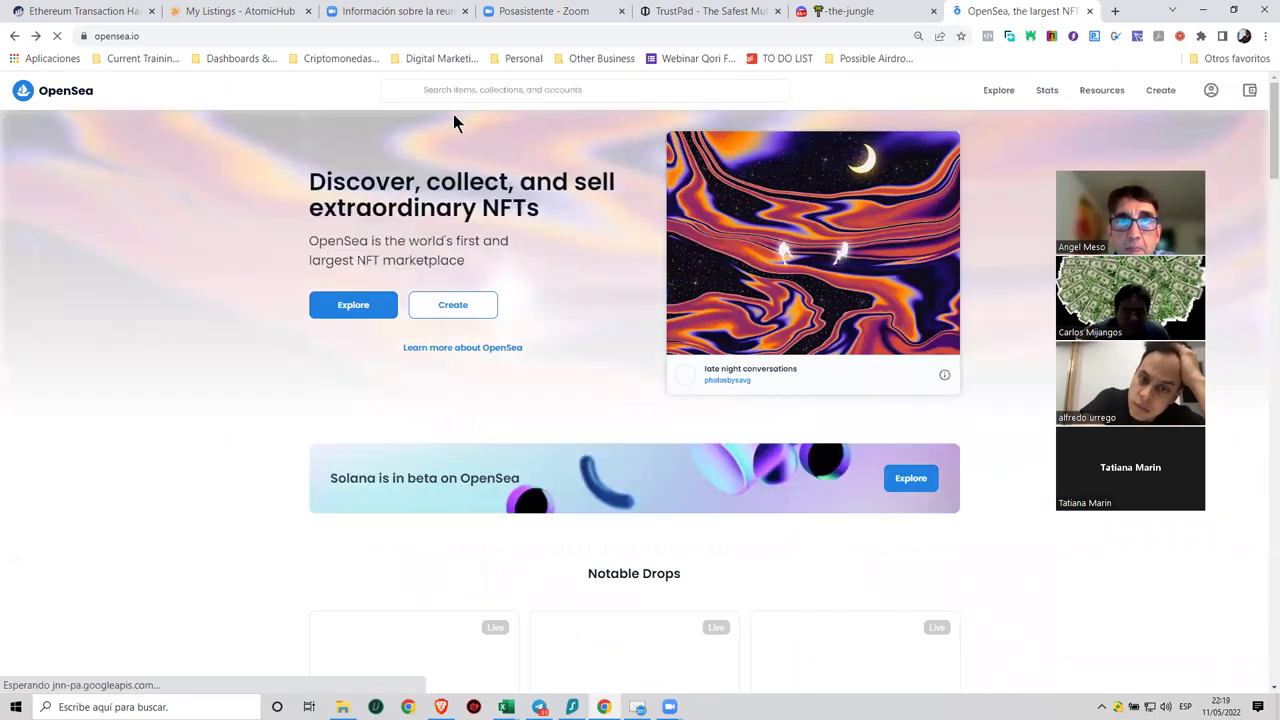
{"action": "left_click", "coordinate": [416, 90]}
{"action": "type", "text": "impostors"}
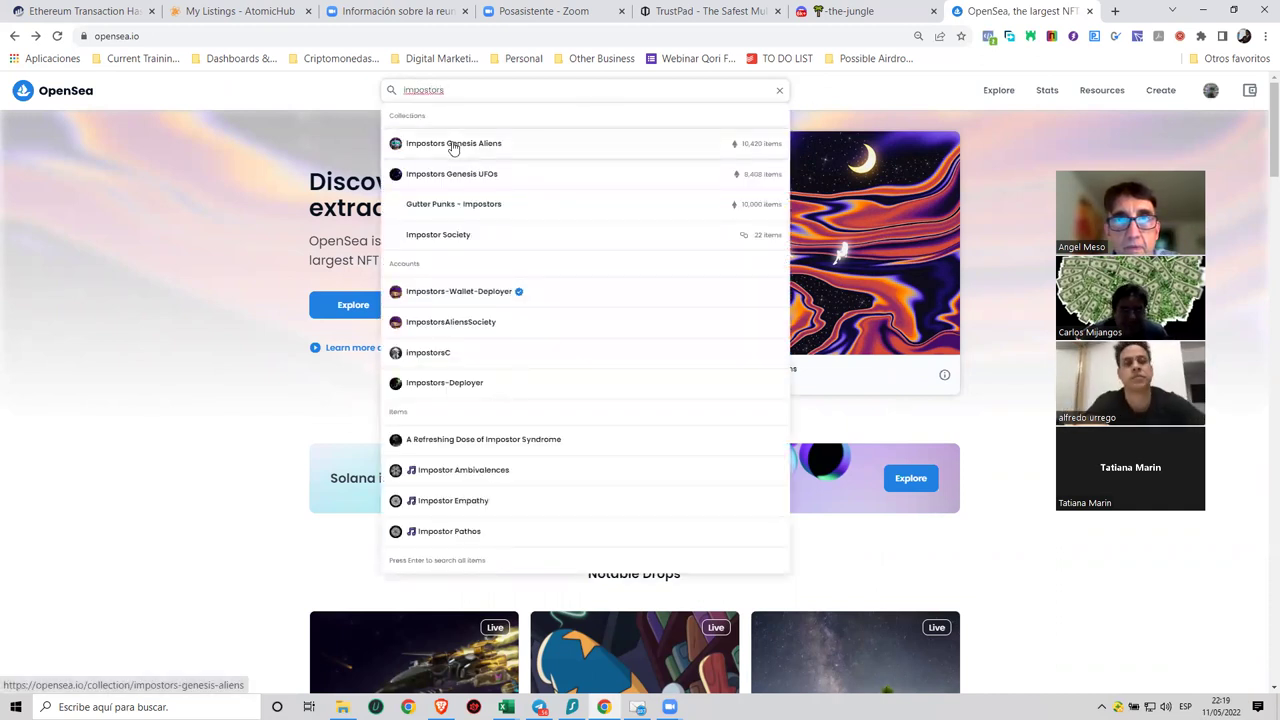
{"action": "left_click", "coordinate": [453, 146]}
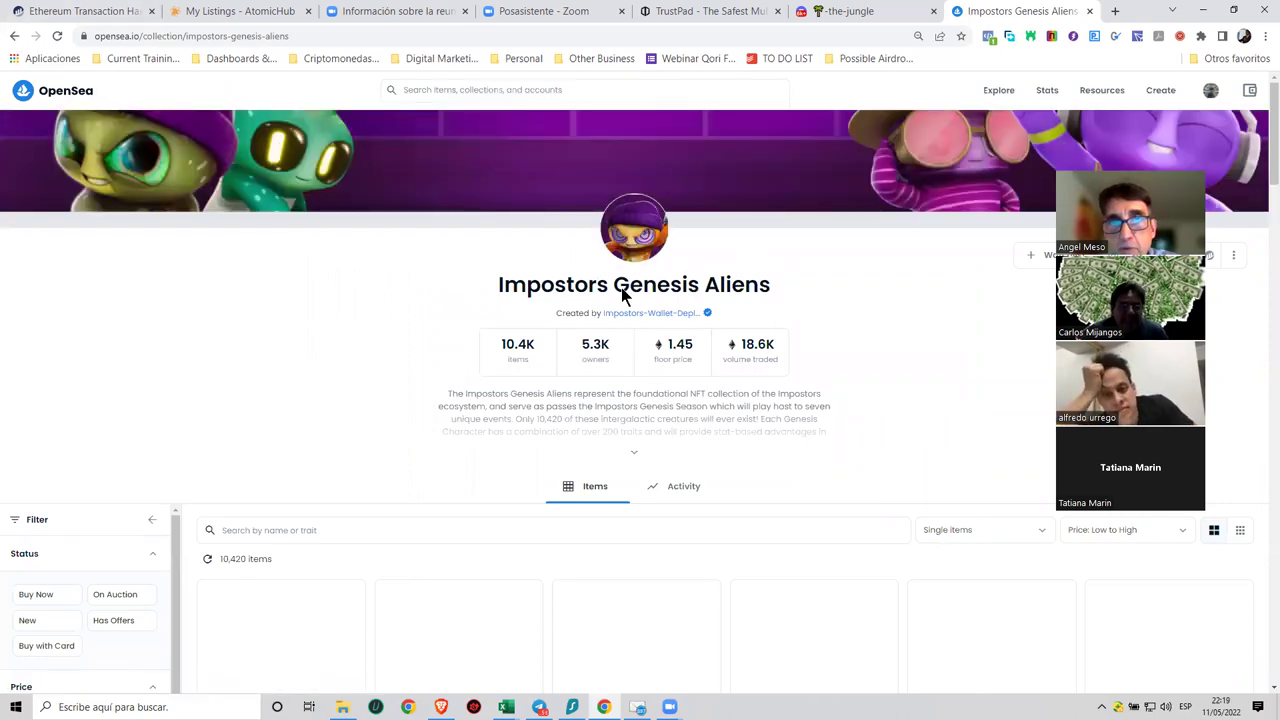
Go back to the OpenSea homepage, search "impostors" again, and reopen Impostors Genesis Aliens to view its listed items.
{"action": "left_click", "coordinate": [12, 37]}
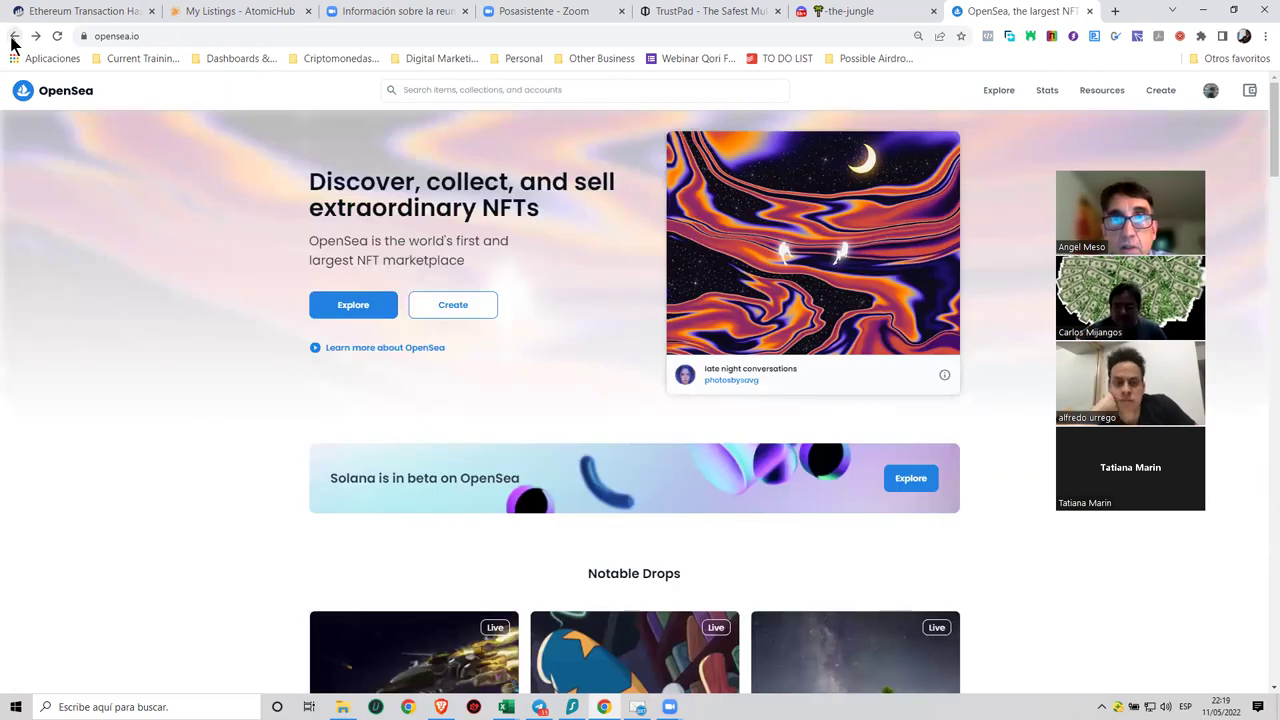
{"action": "left_click", "coordinate": [424, 88]}
{"action": "type", "text": "impo"}
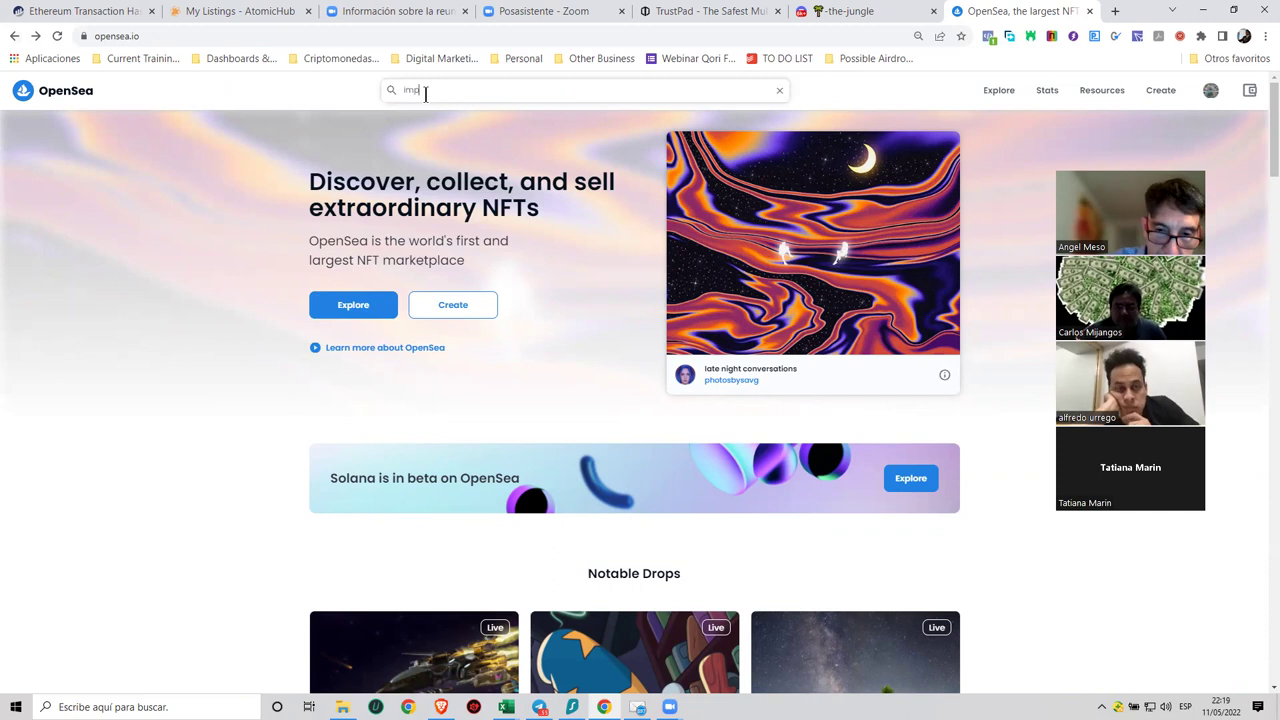
{"action": "type", "text": "stors"}
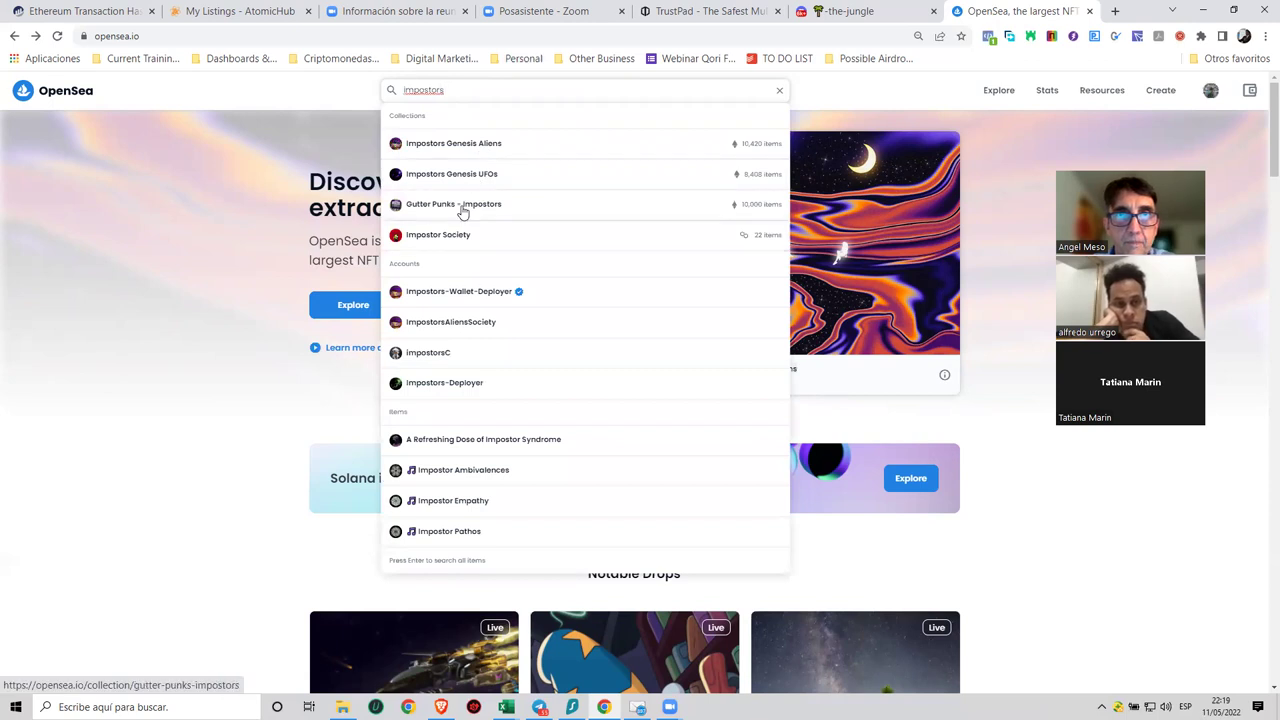
{"action": "left_click", "coordinate": [483, 144]}
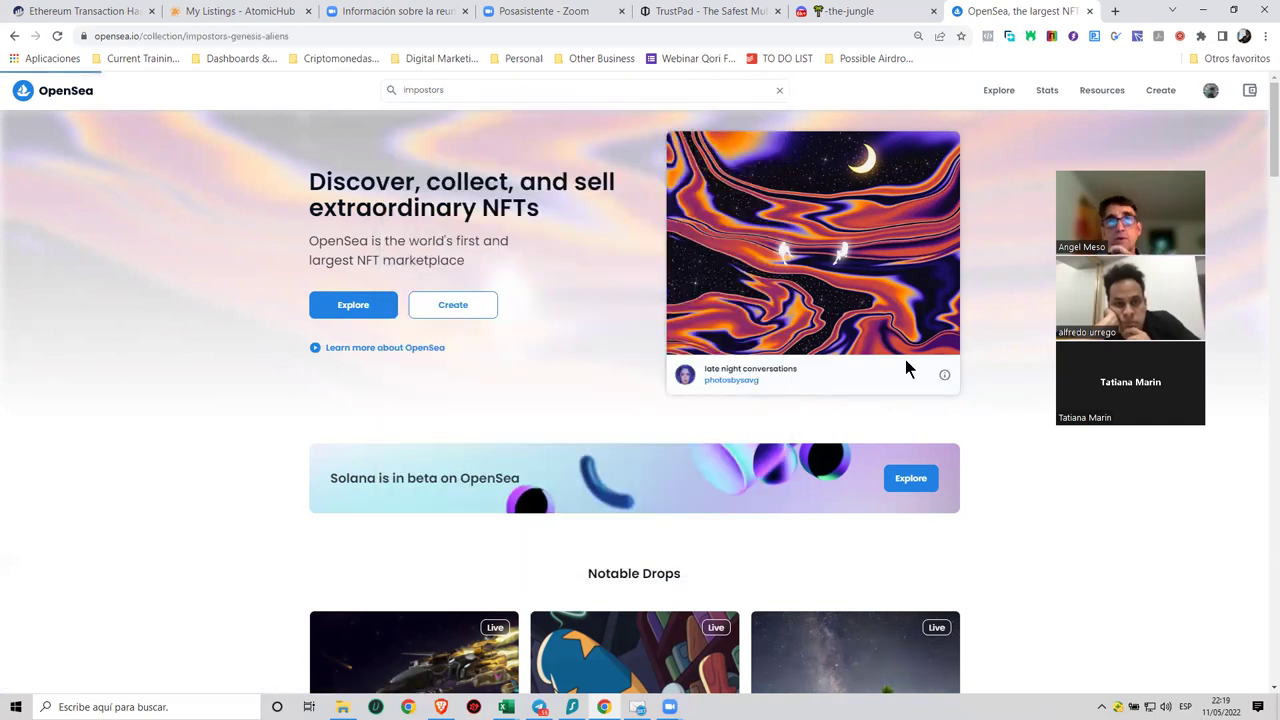
{"action": "scroll", "coordinate": [906, 378], "scroll_direction": "down", "scroll_amount": 3}
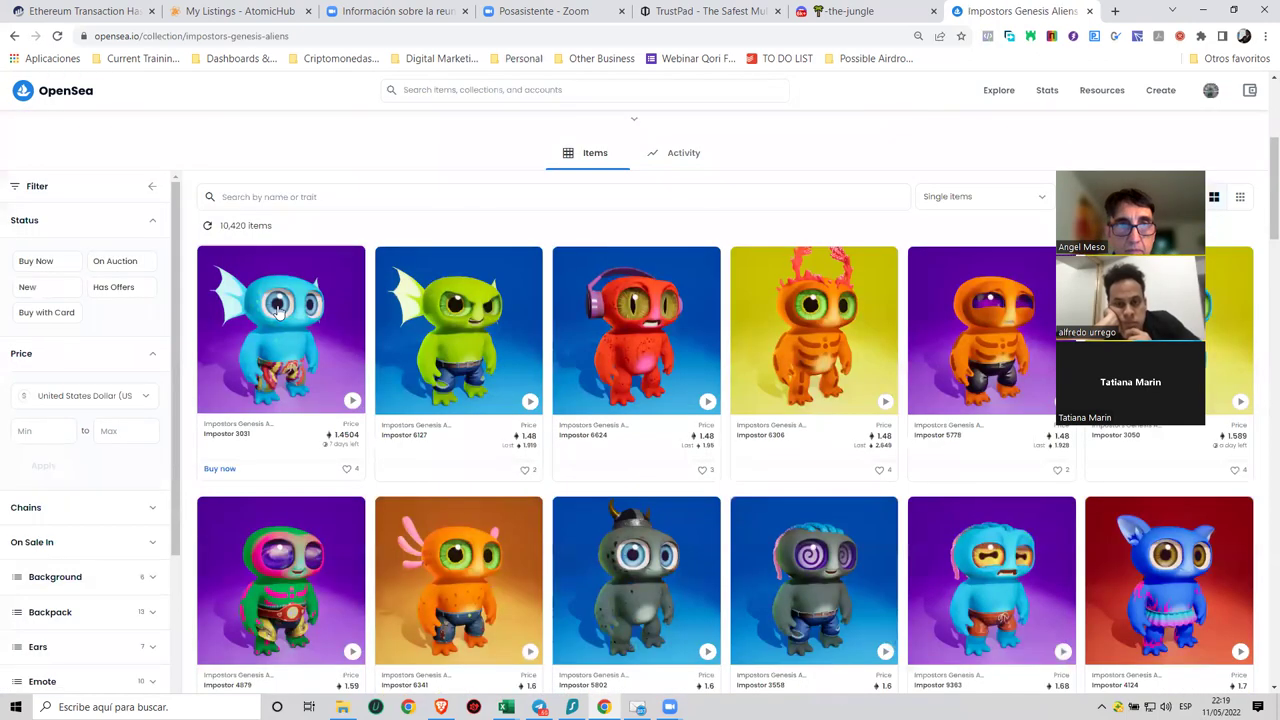